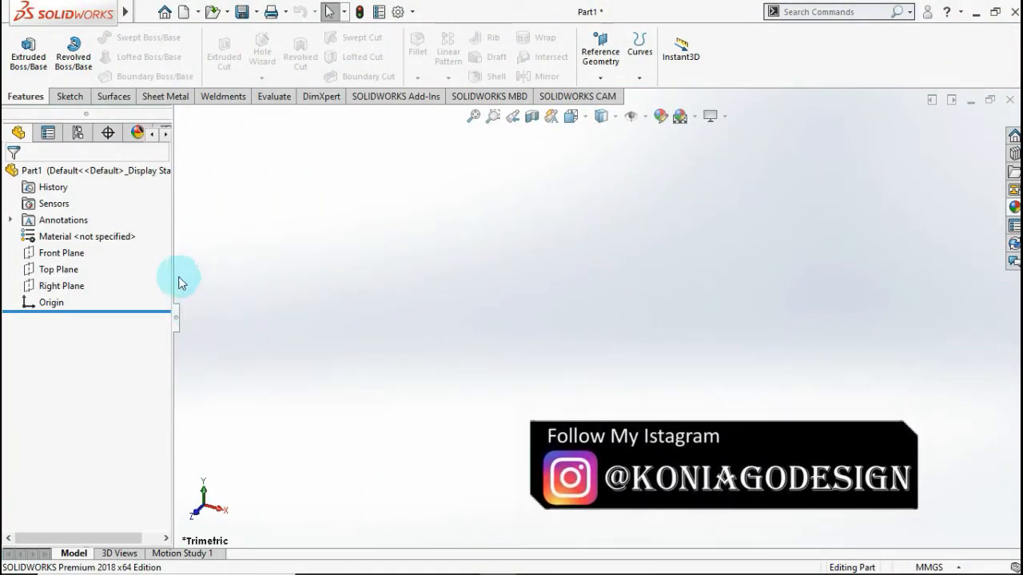
Step: Sketch a circle about 129 mm in diameter on the Front Plane, centred on the origin
click(70, 254)
click(83, 230)
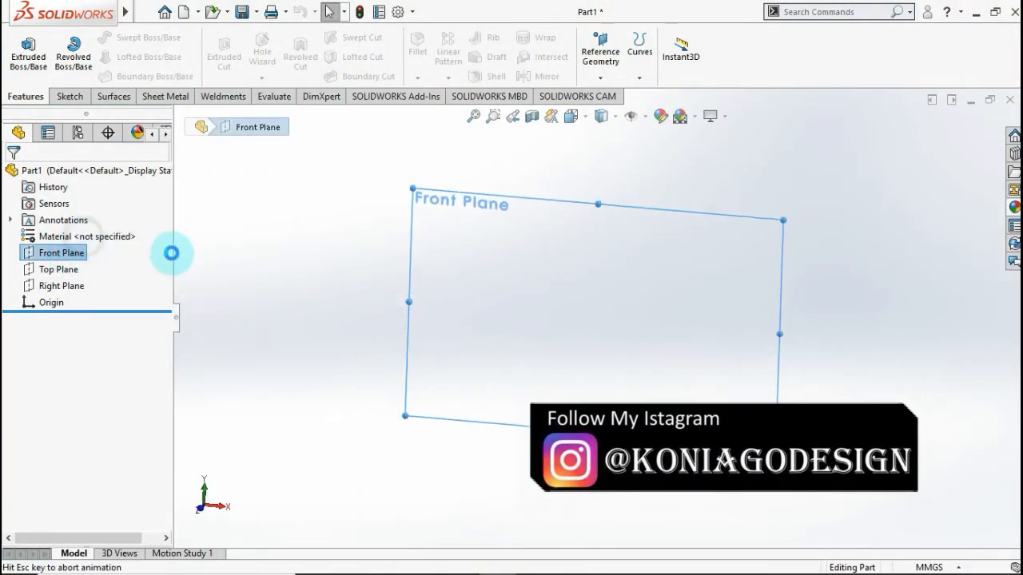
click(133, 38)
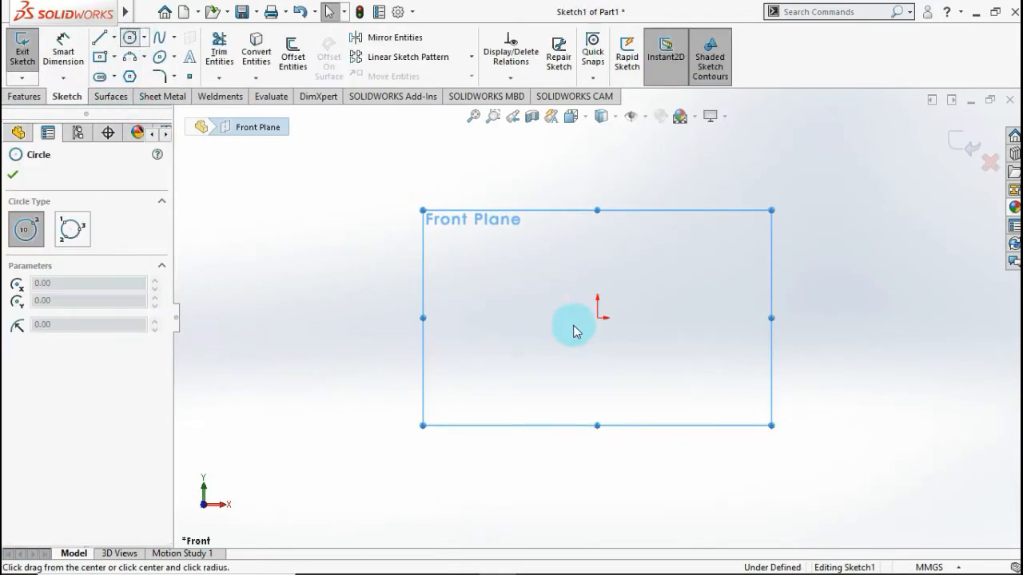
click(597, 318)
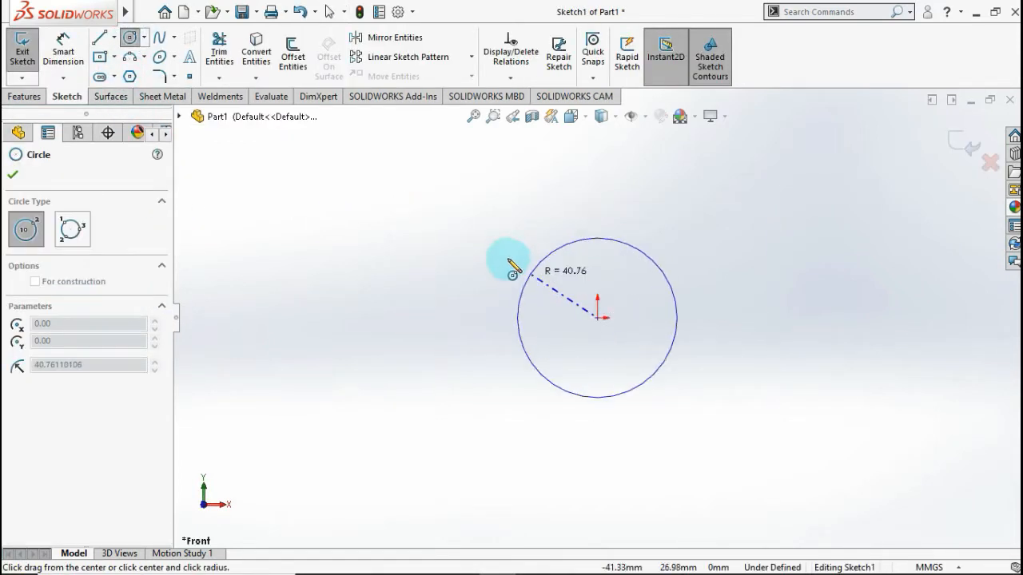
click(491, 240)
Step: Dimension the circle's diameter as 225*2, giving 450 mm
click(63, 49)
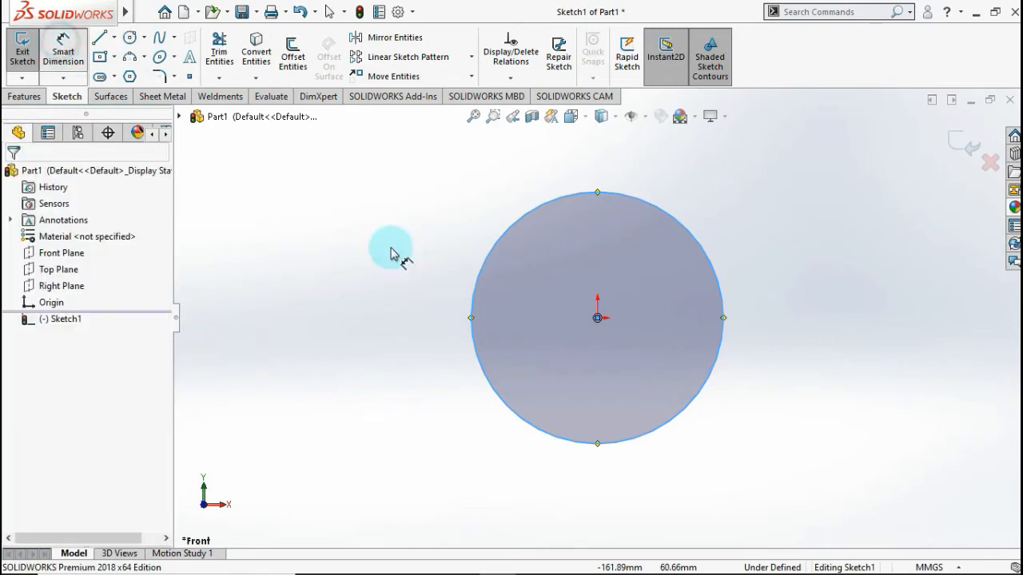
click(480, 276)
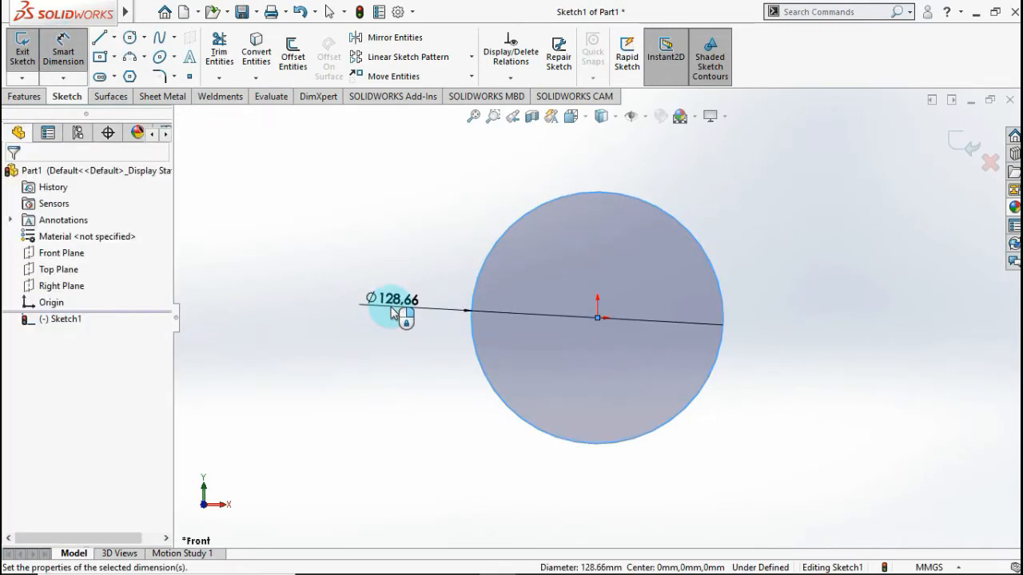
click(391, 311)
text(225)
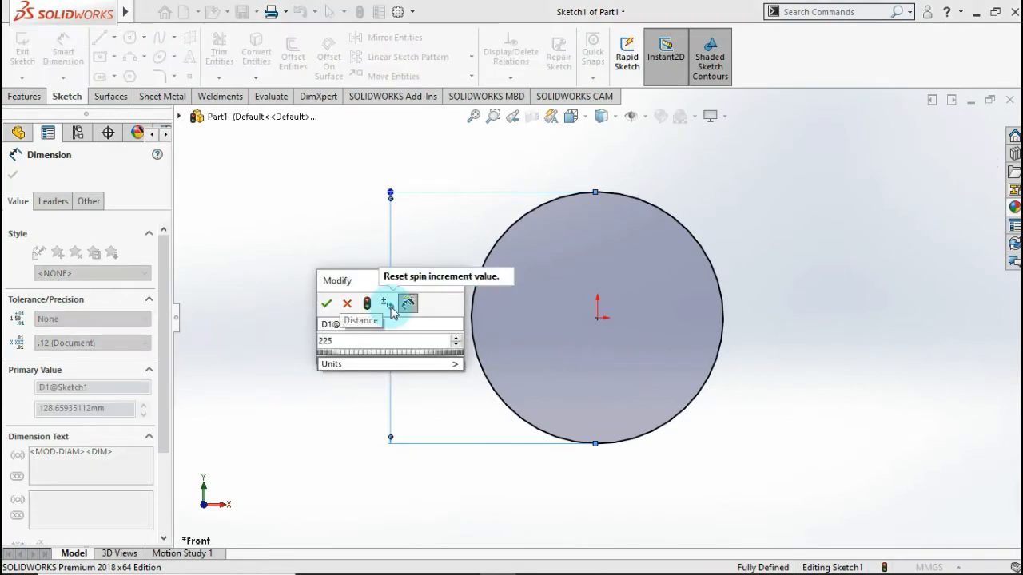
text(*2)
click(322, 306)
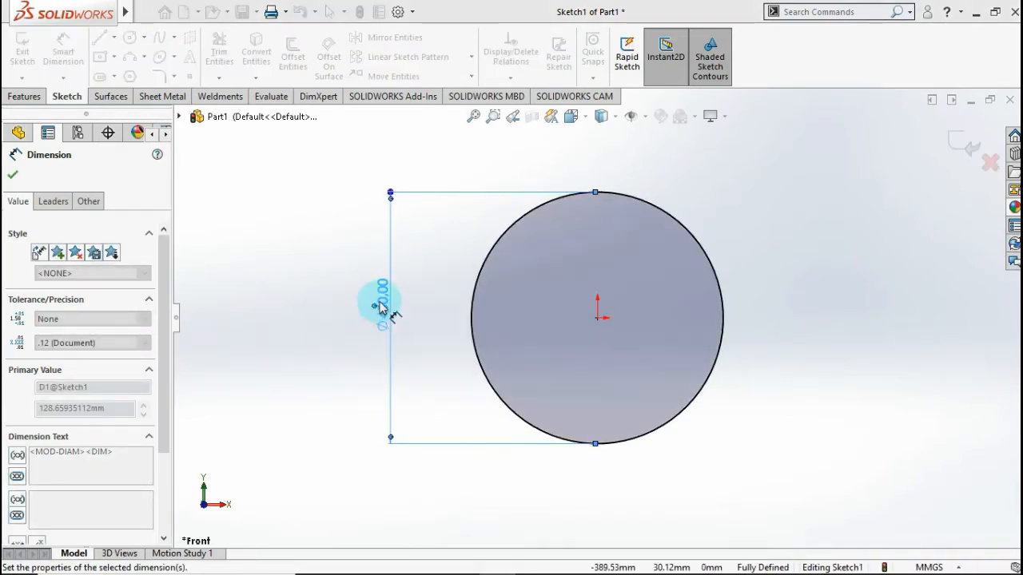
Step: Draw a horizontal line across the circle's full diameter through the origin and trim away the lower half of the circle
key(l)
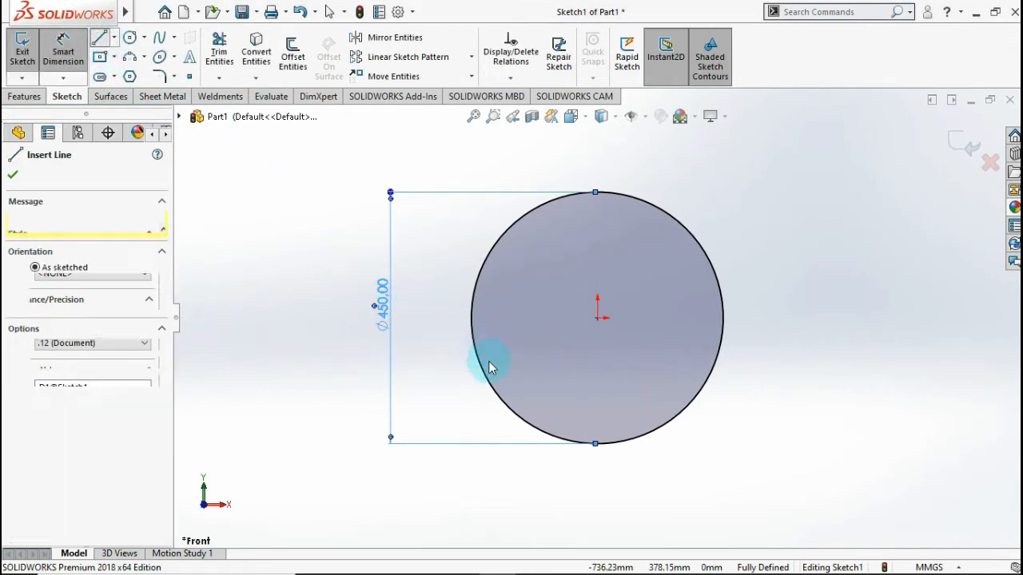
click(470, 318)
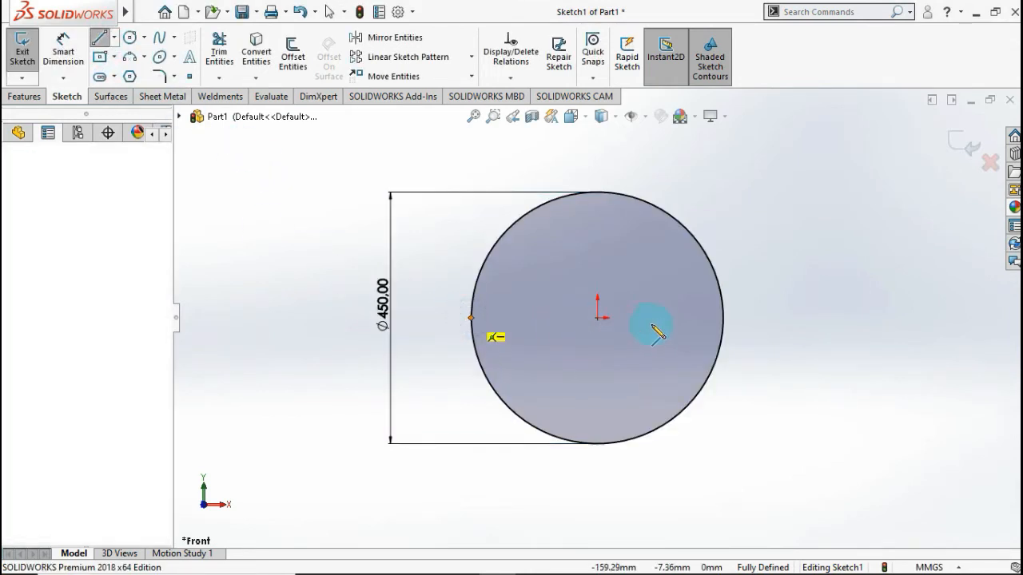
click(723, 317)
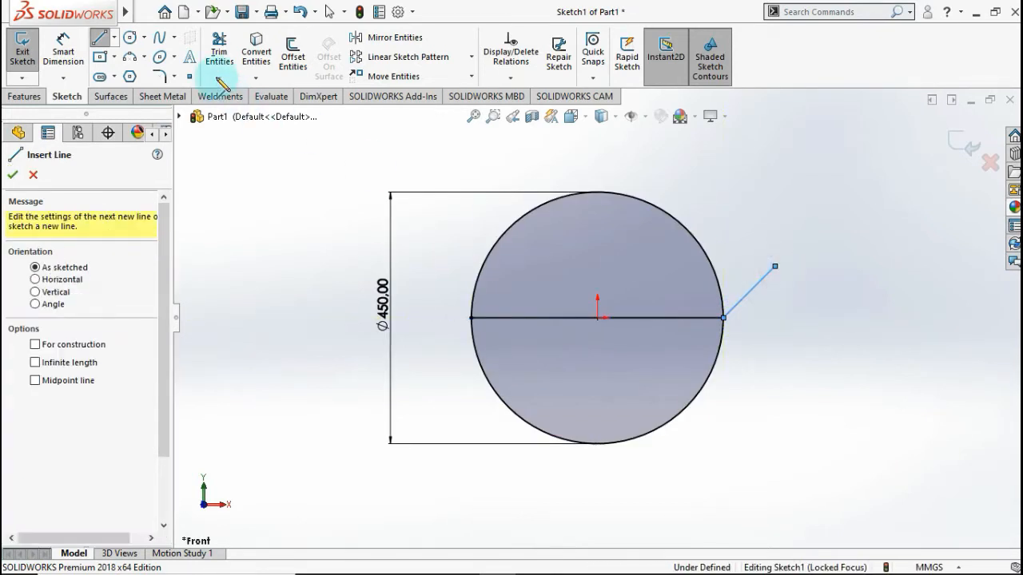
click(218, 54)
click(685, 407)
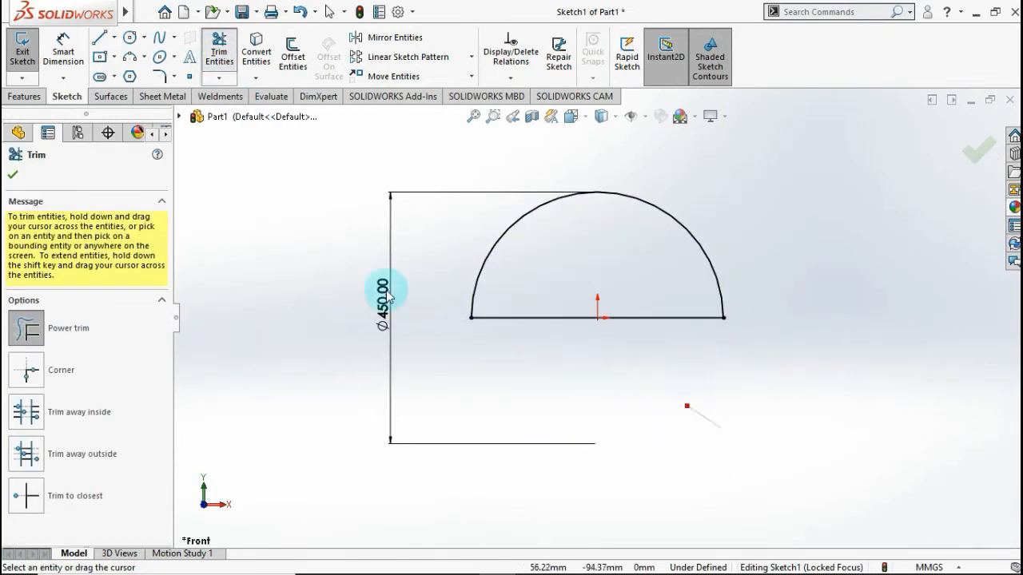
Step: Draw three connected lines forming an open rectangle about 76 mm deep below the semicircle, joining both ends of its diameter
click(102, 39)
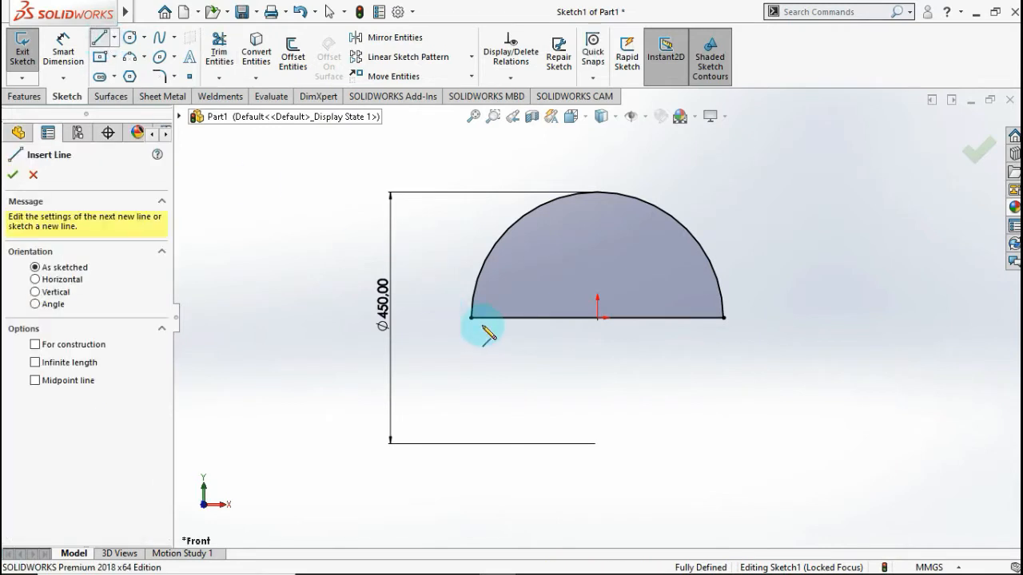
mouse_move(470, 318)
mouse_down()
mouse_move(471, 363)
mouse_move(722, 360)
mouse_up()
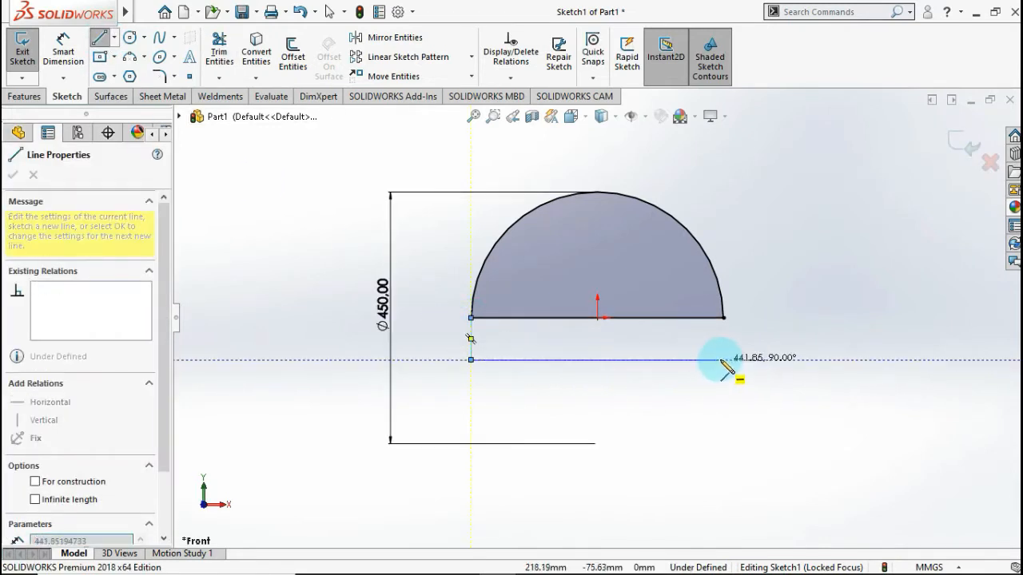
click(723, 359)
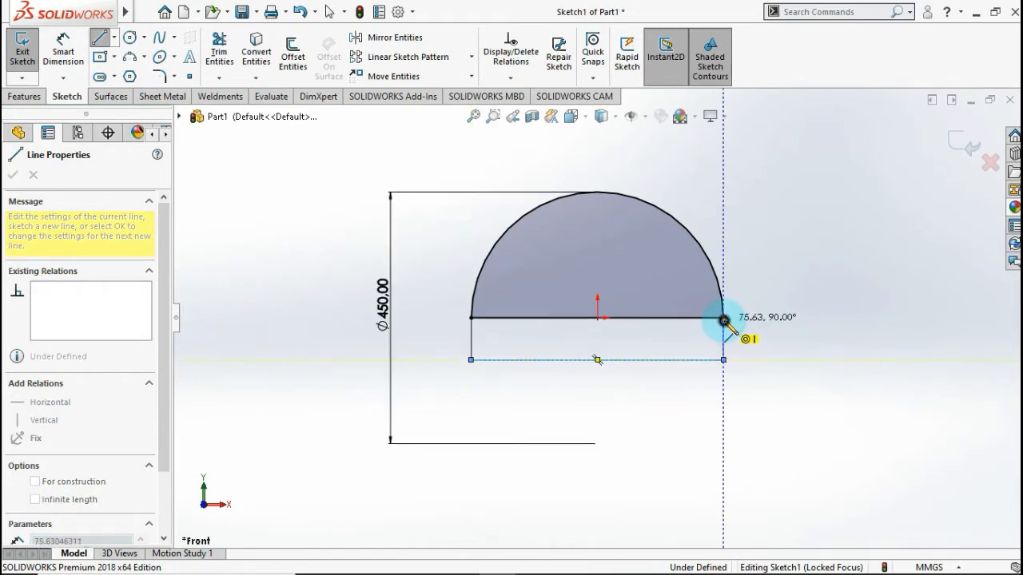
click(723, 318)
double_click(761, 281)
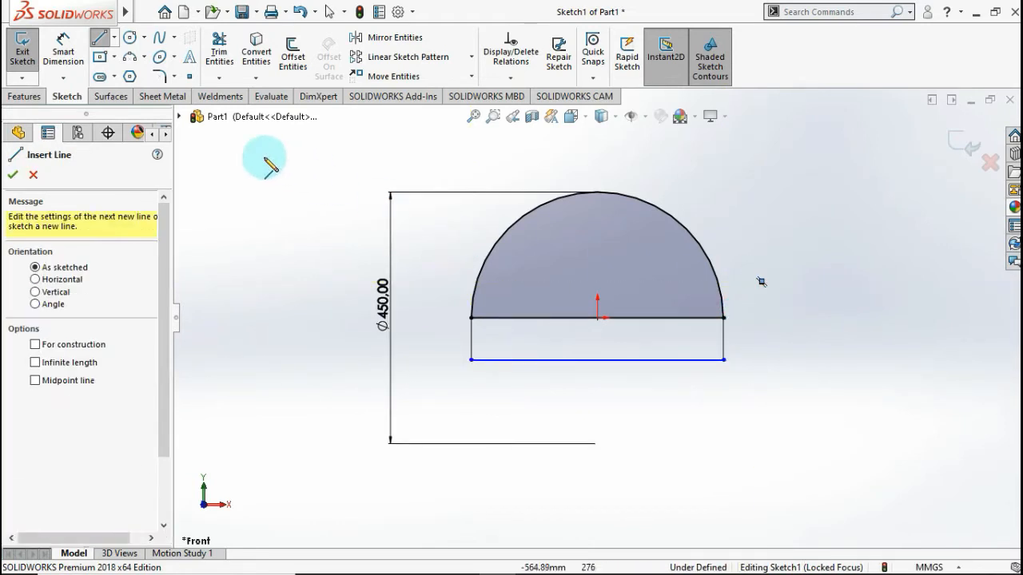
Step: Dimension the left vertical line below the semicircle at 90 mm
click(63, 49)
click(474, 342)
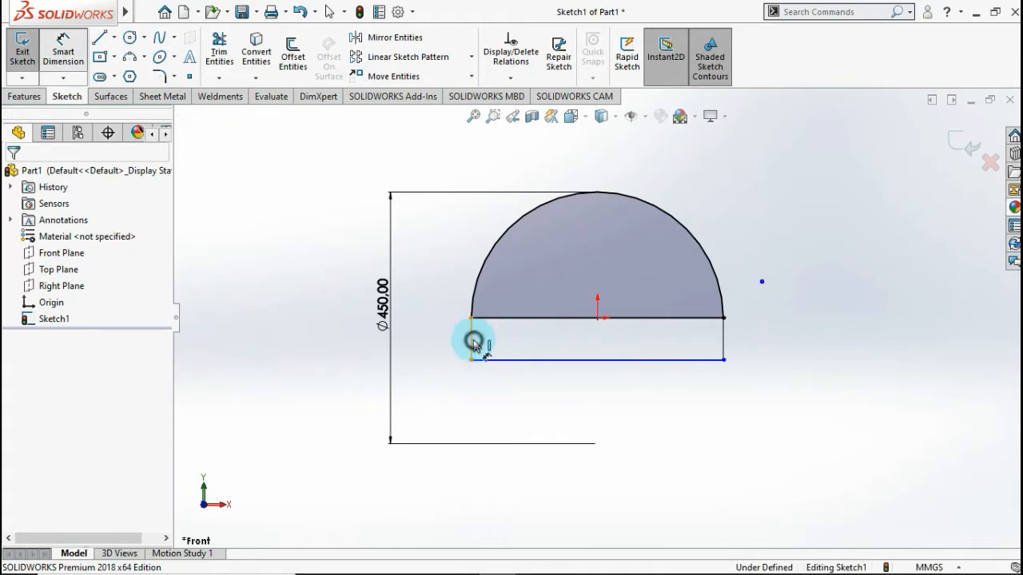
click(436, 338)
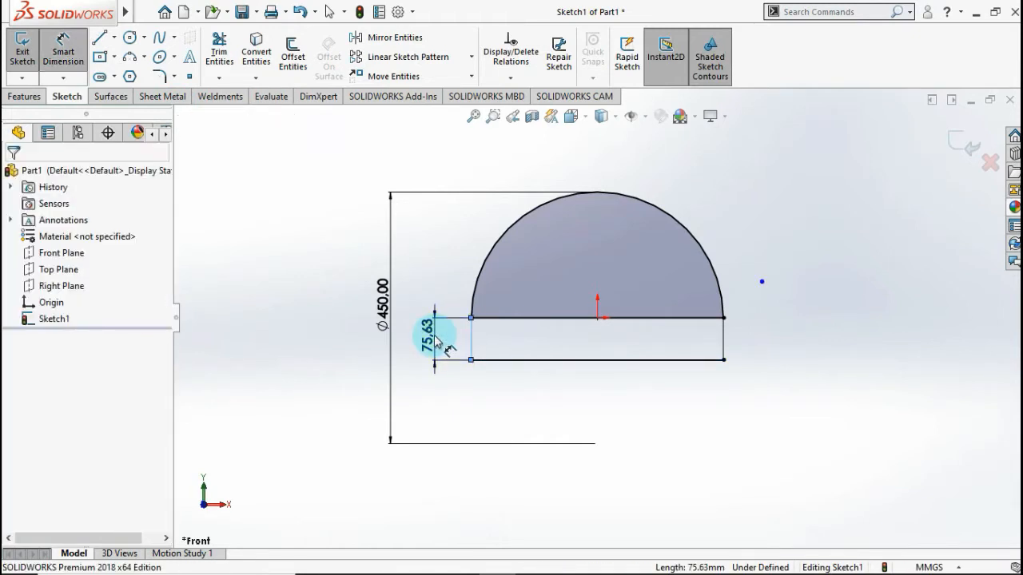
text(90)
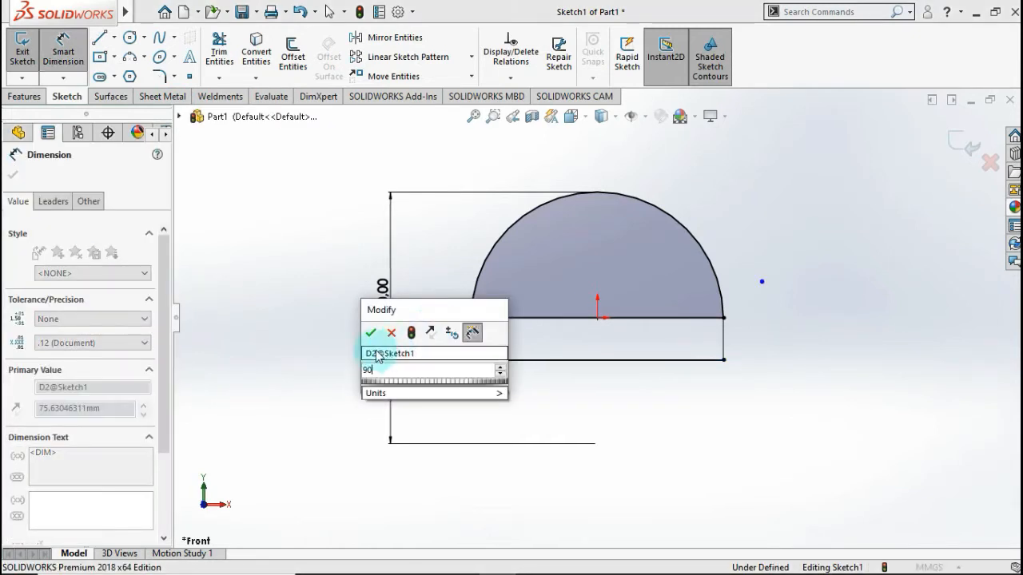
click(373, 333)
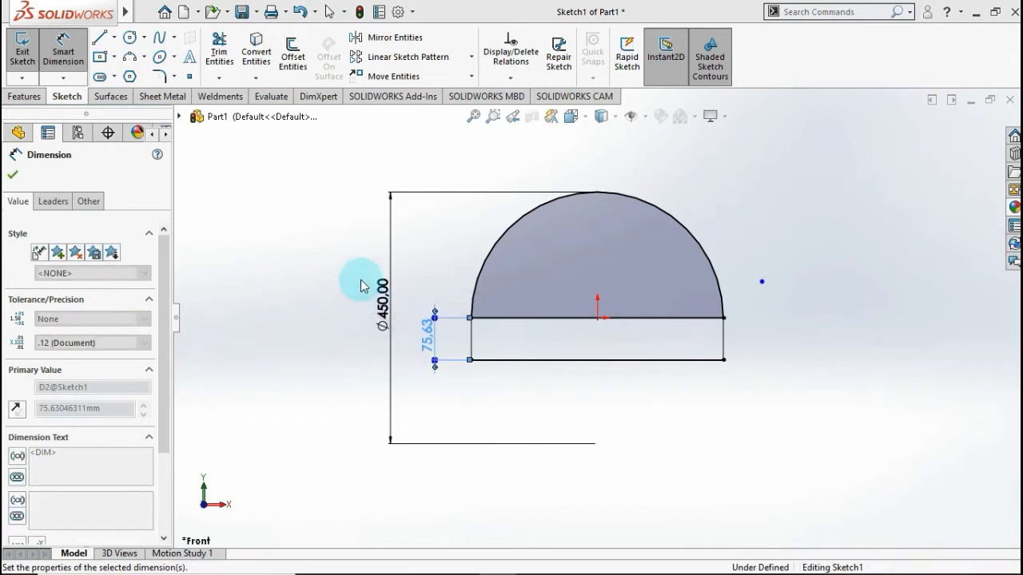
Step: Trim away the horizontal line separating the semicircle from the rectangle to leave one closed profile
click(214, 56)
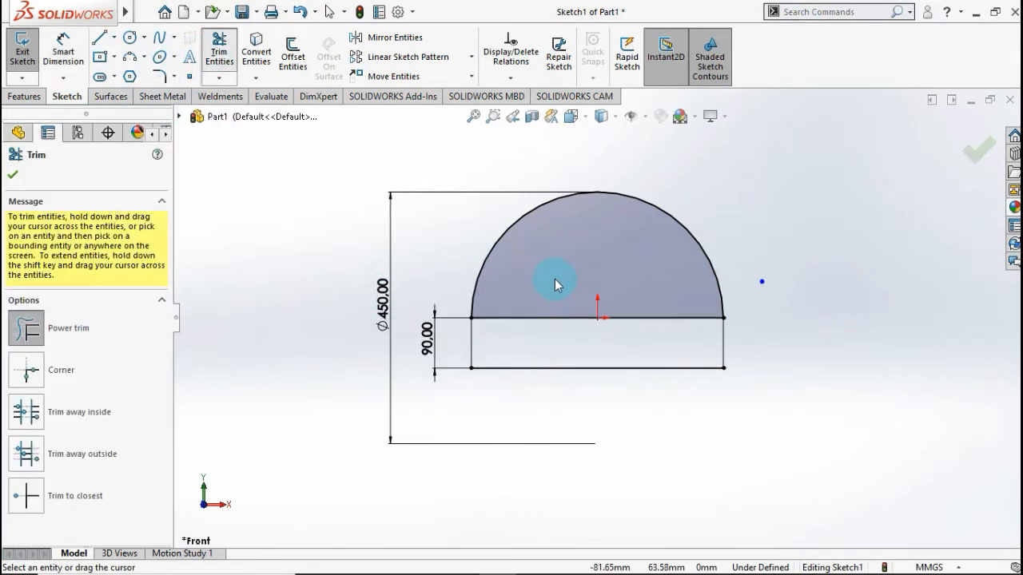
mouse_move(576, 267)
mouse_down()
mouse_move(582, 338)
mouse_move(637, 299)
mouse_up()
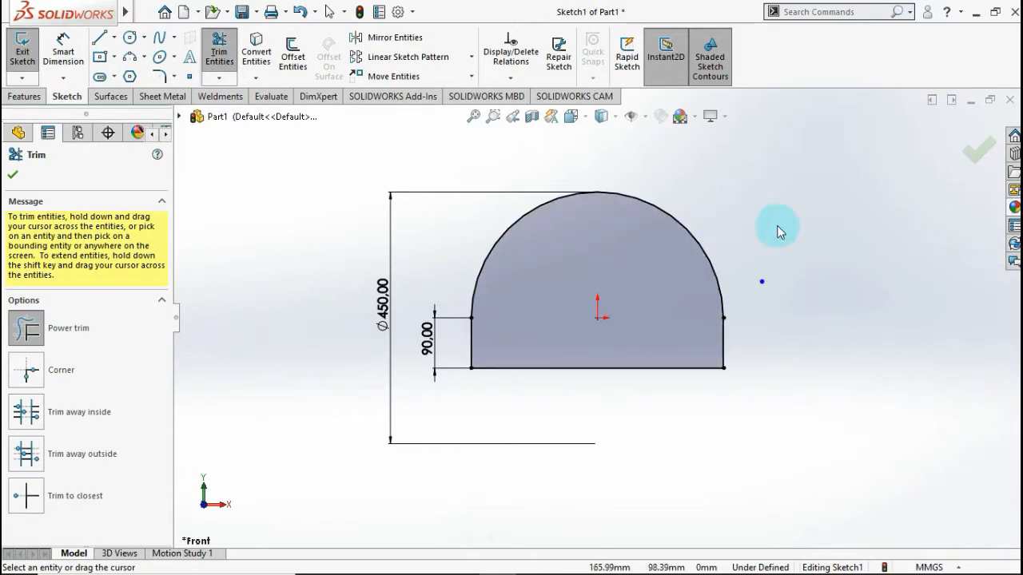
click(970, 150)
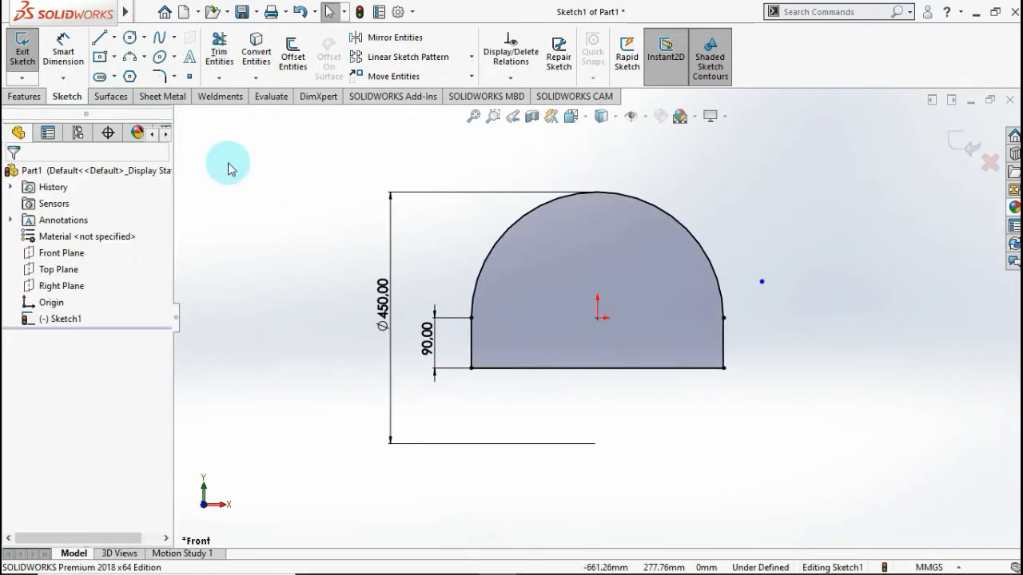
Step: Set up a boss extrusion of the sketch with a Mid Plane end condition and a depth of 930 mm
click(24, 96)
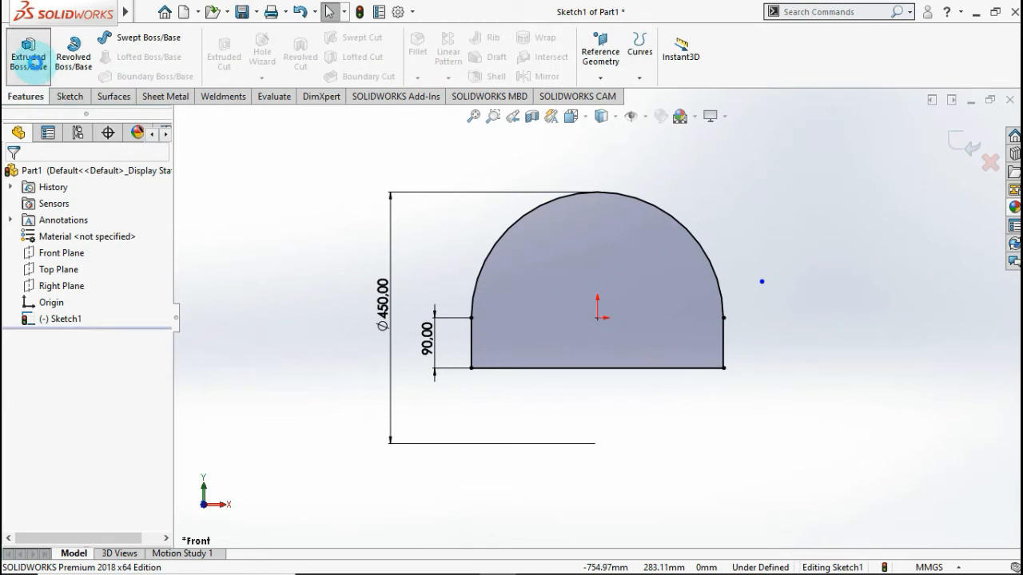
click(33, 60)
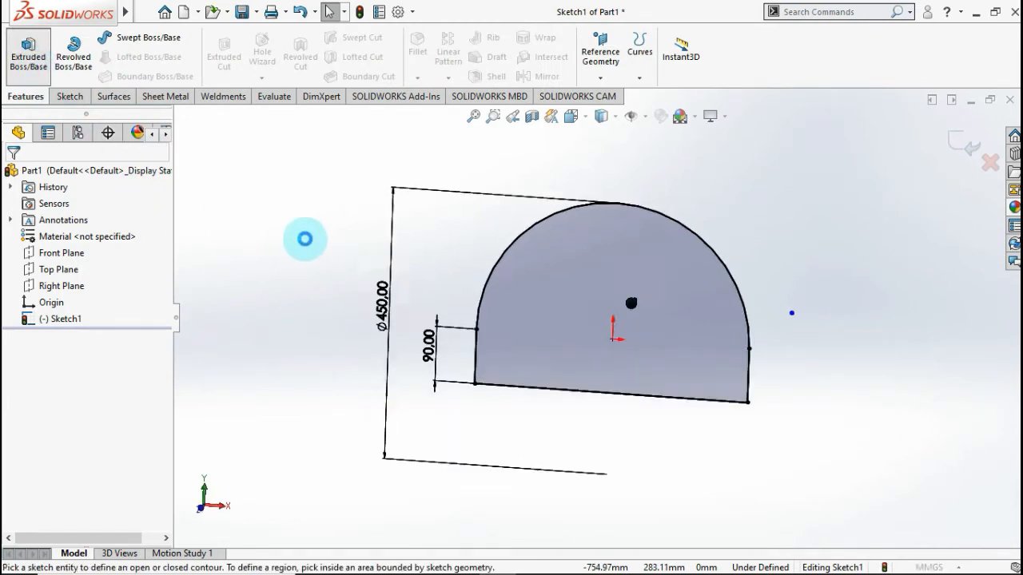
text(9)
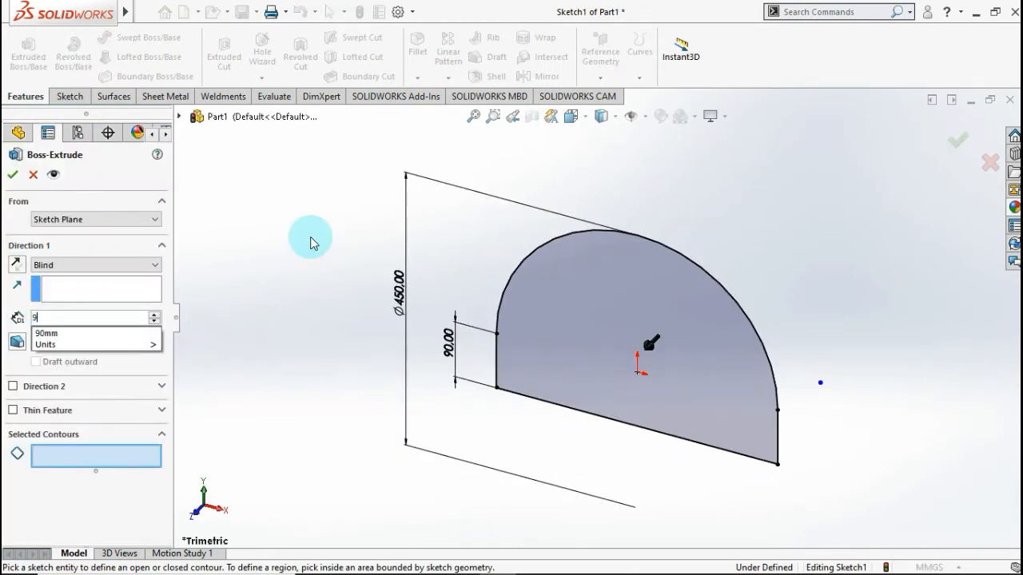
text(30)
click(342, 213)
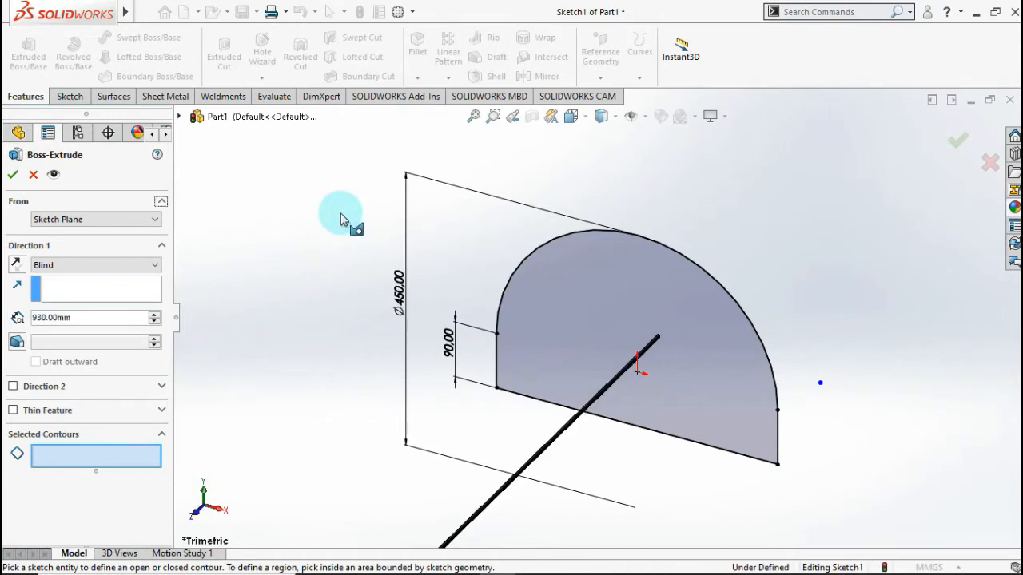
click(135, 270)
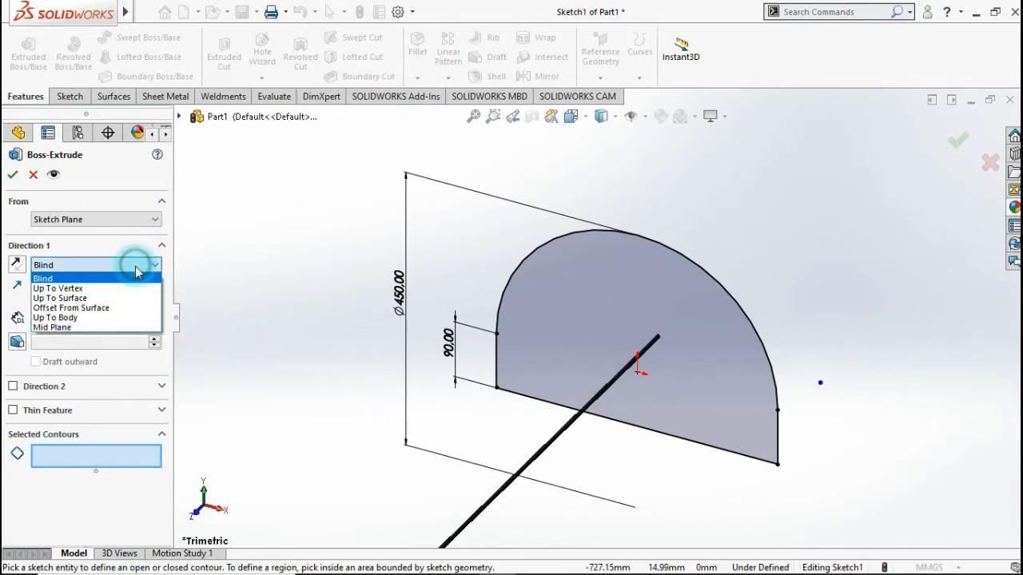
click(149, 327)
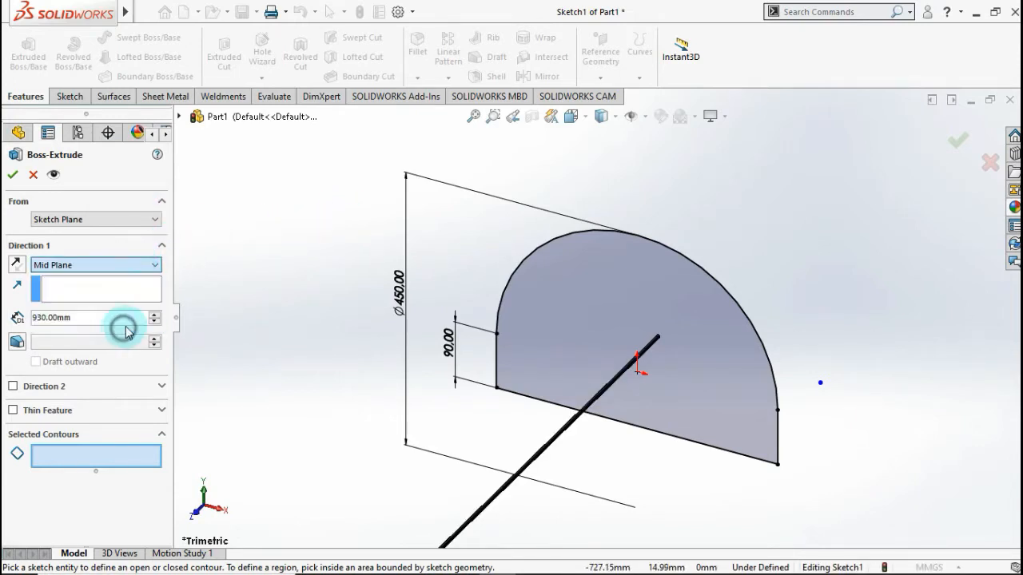
click(236, 286)
scroll(256, 285, up, 2)
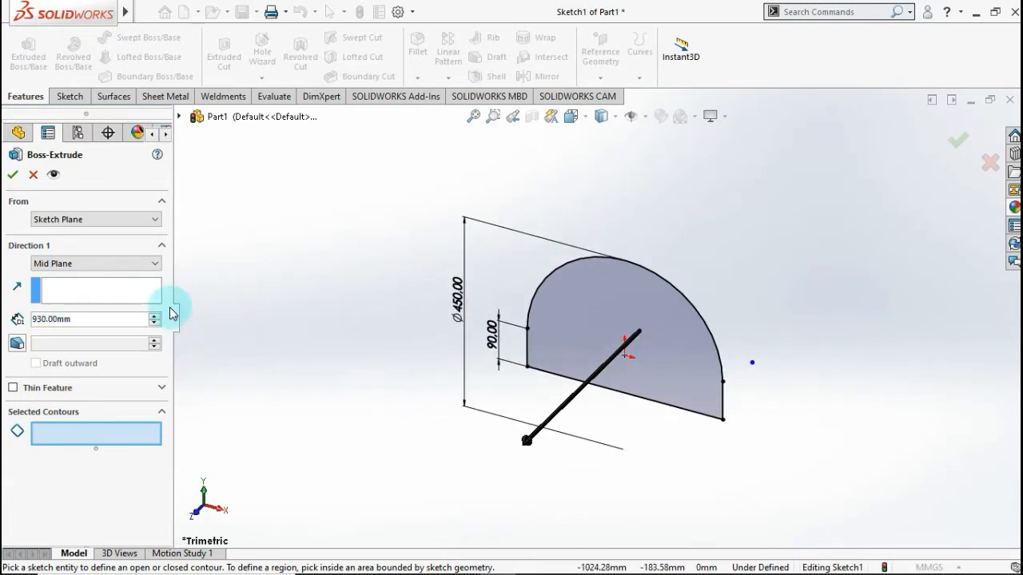
Step: Select the closed profile region as the extrusion contour and complete the boss extrusion
click(12, 174)
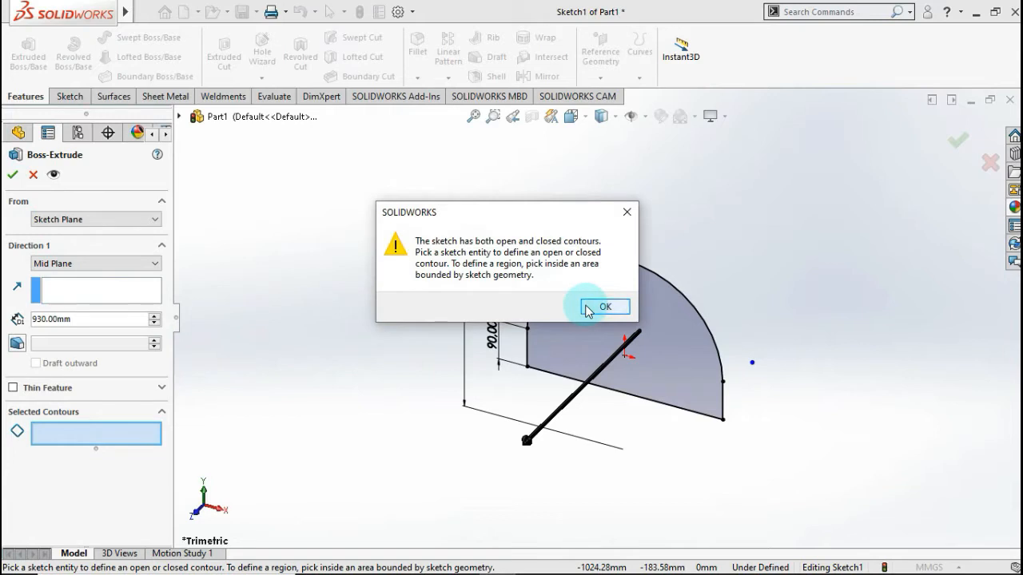
click(587, 308)
click(607, 306)
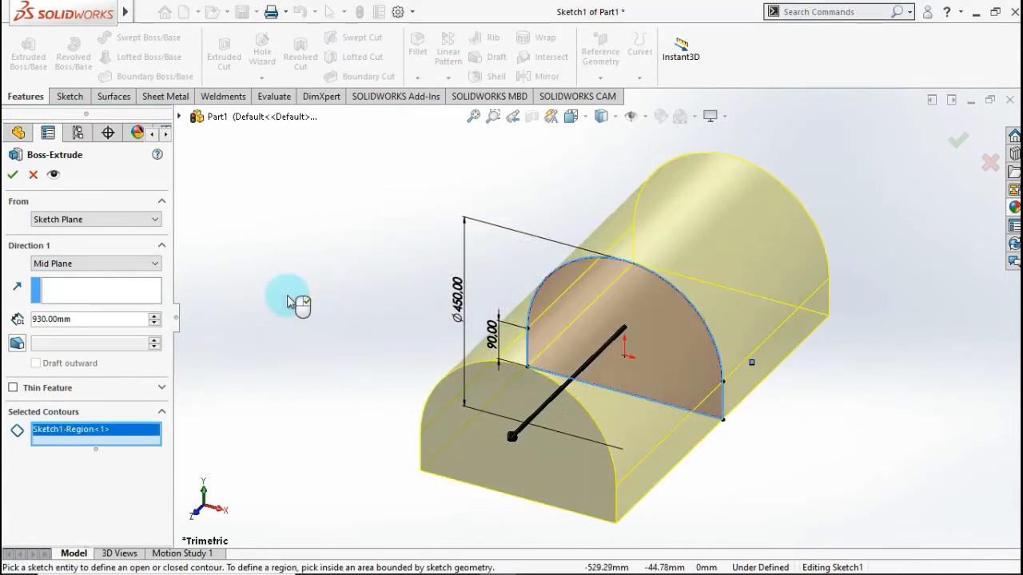
click(13, 175)
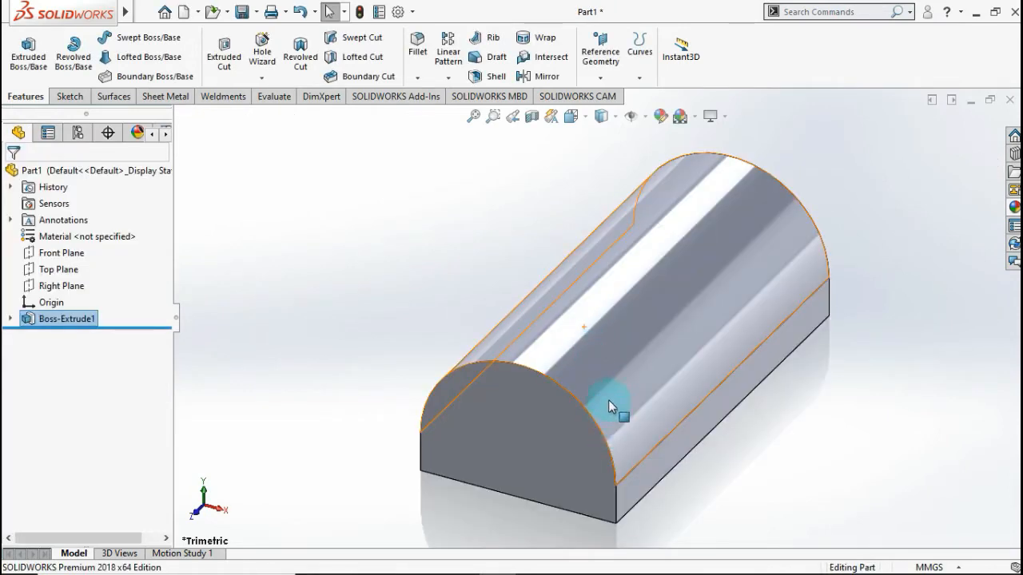
Step: Start a reference plane using the Right Plane as first reference and the body's lower long edge on the +X side as second reference
middle_drag(608, 400, 697, 359)
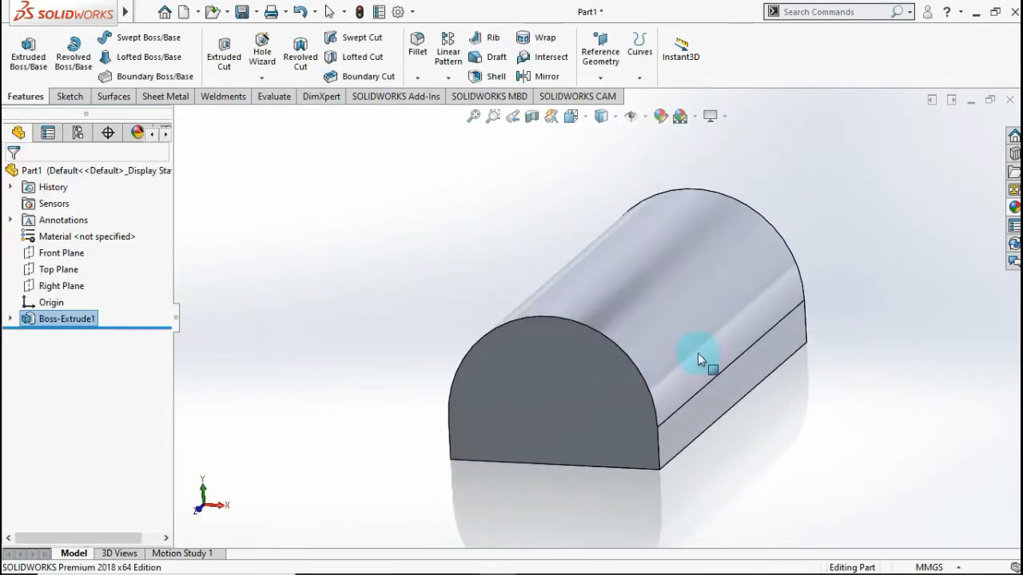
key(ctrl+7)
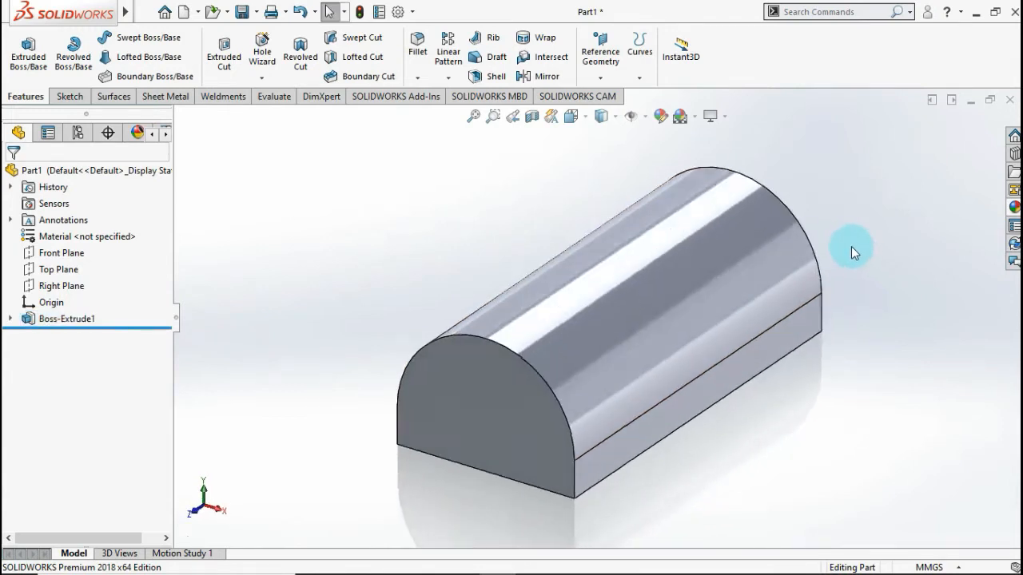
click(611, 83)
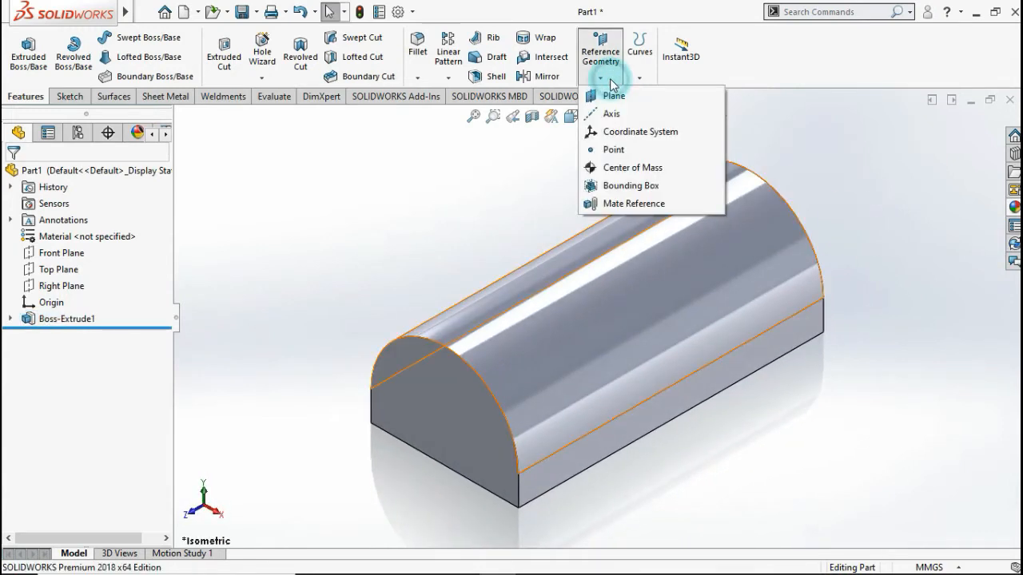
click(609, 86)
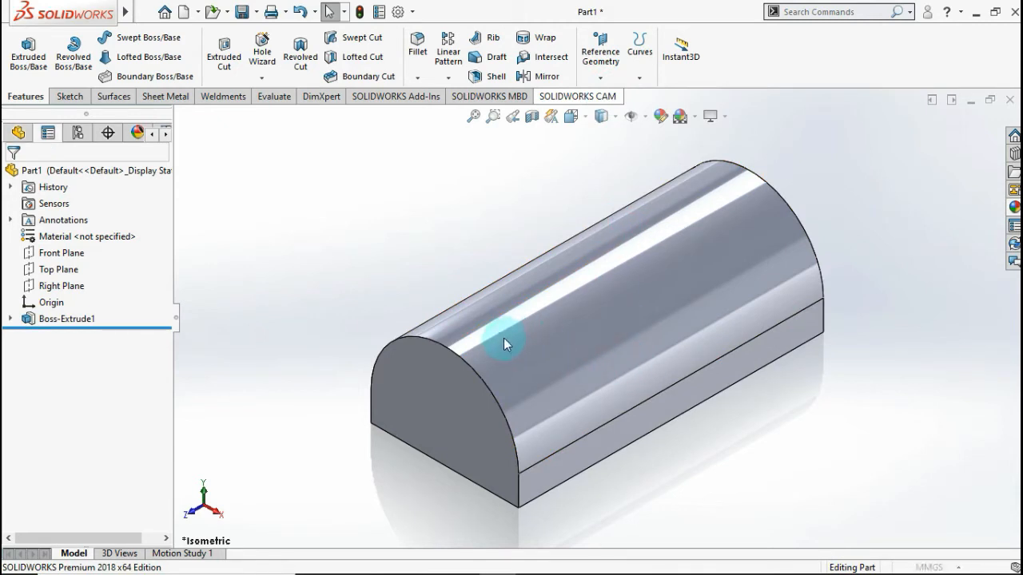
key(p)
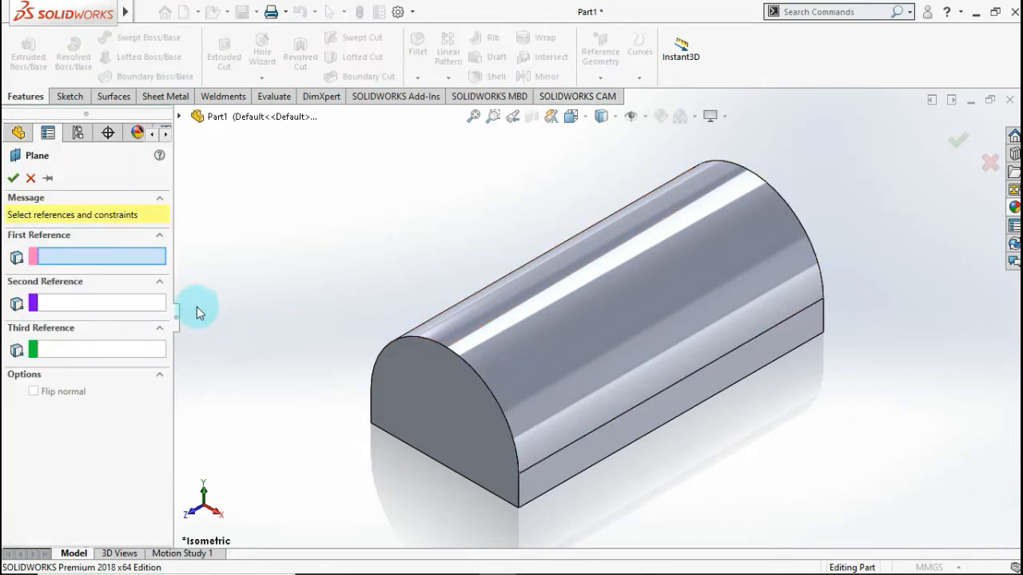
click(181, 118)
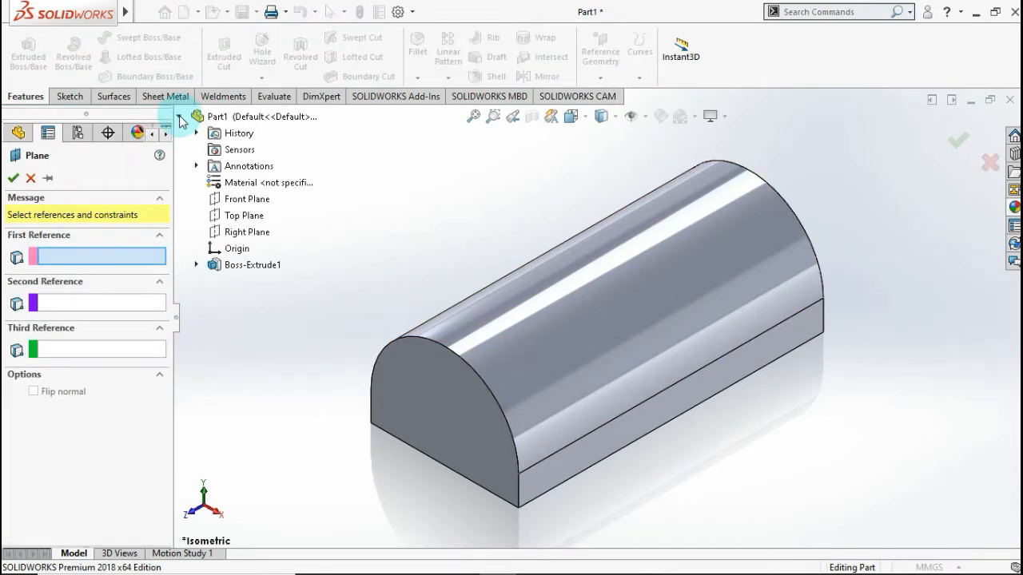
click(242, 234)
click(86, 467)
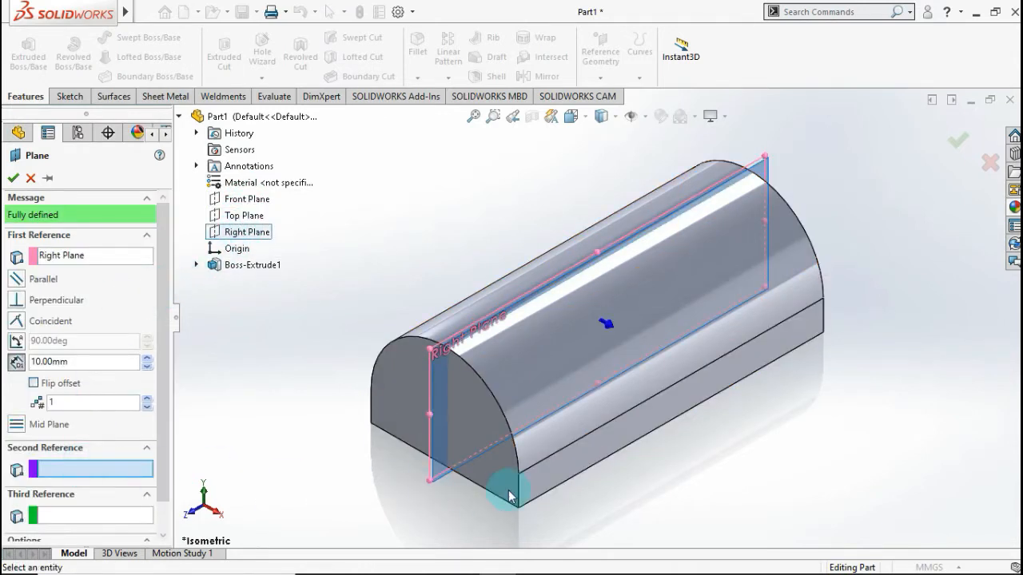
click(575, 477)
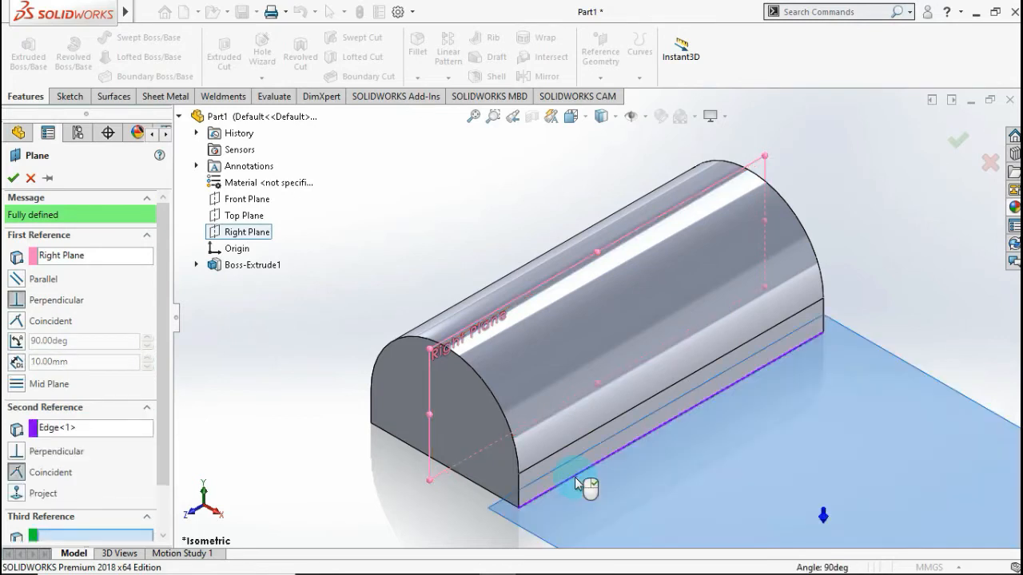
Step: Set the plane at a 45° angle to the Right Plane with the offset flipped so it leans over the body, and create it
scroll(570, 470, up, 3)
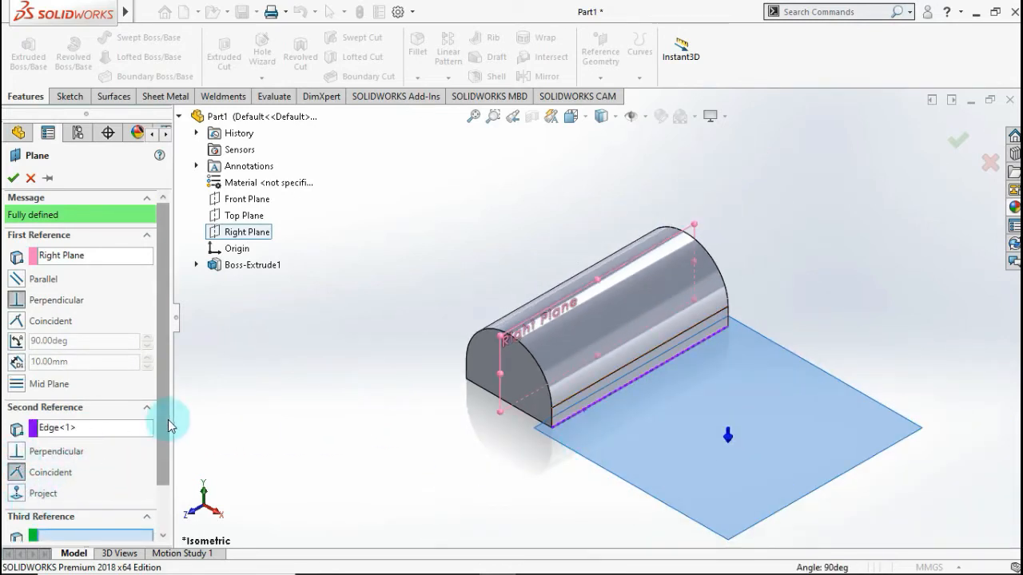
drag(165, 434, 162, 497)
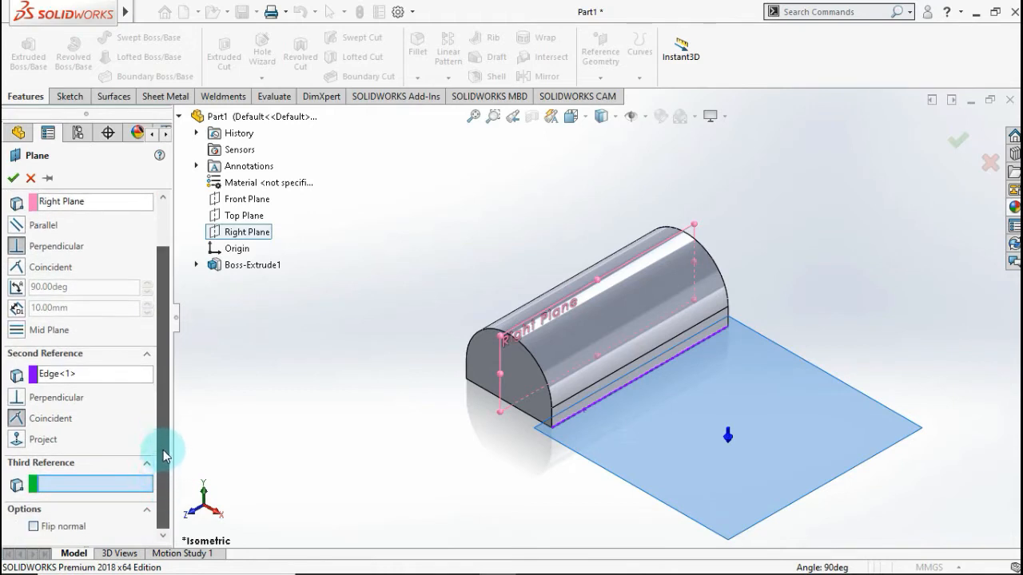
drag(164, 456, 156, 418)
click(14, 339)
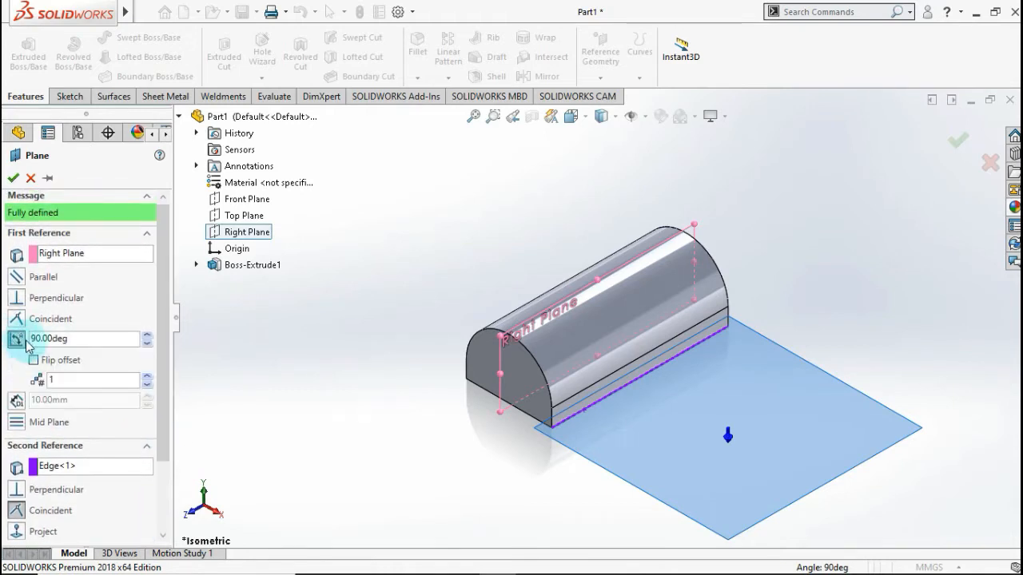
click(84, 340)
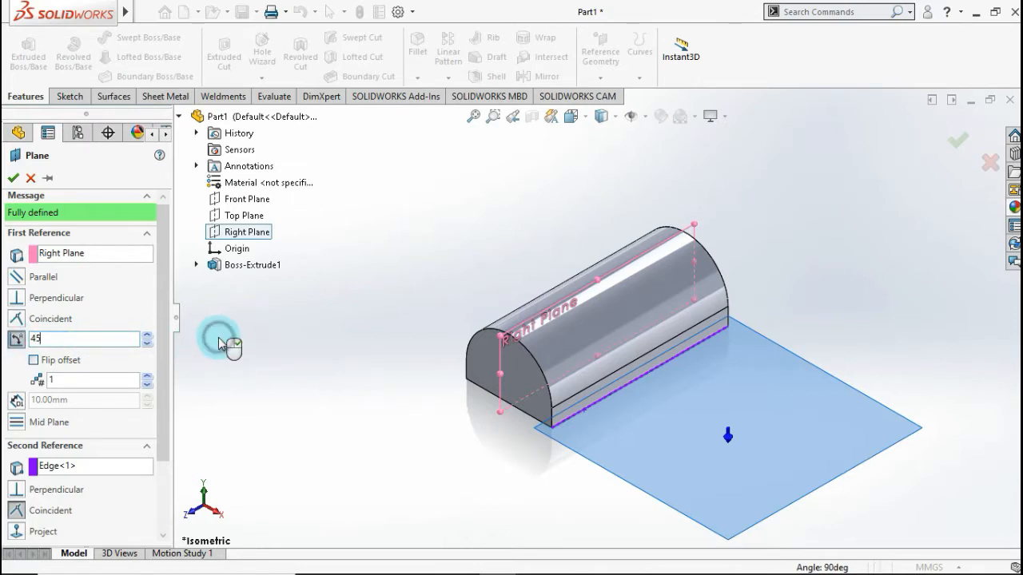
key(Return)
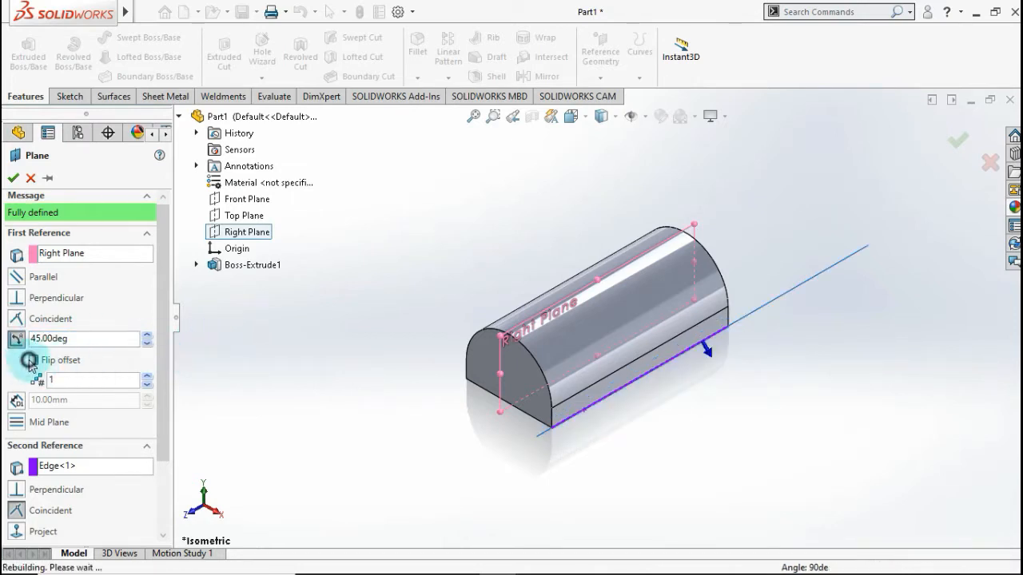
click(30, 361)
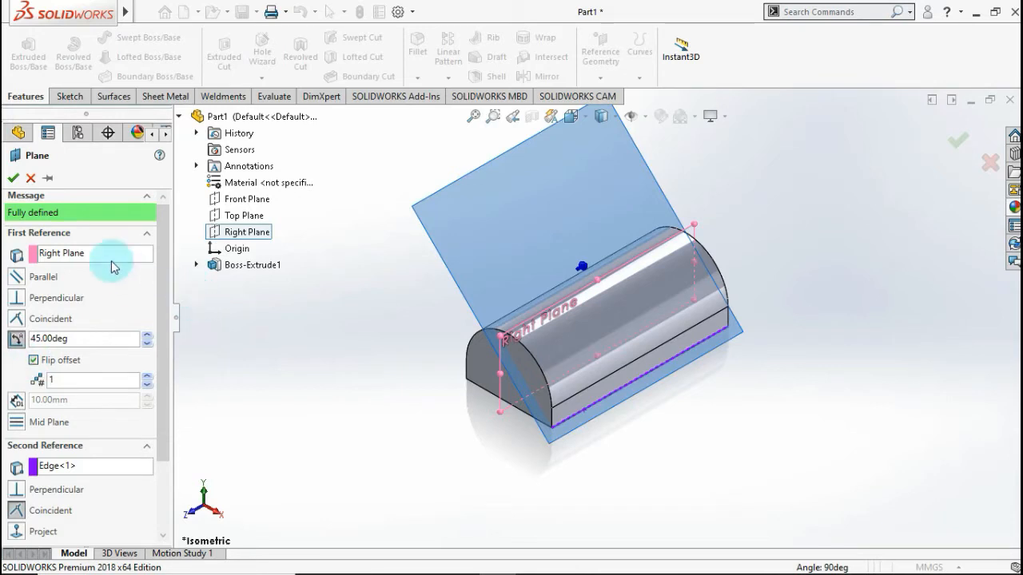
click(12, 179)
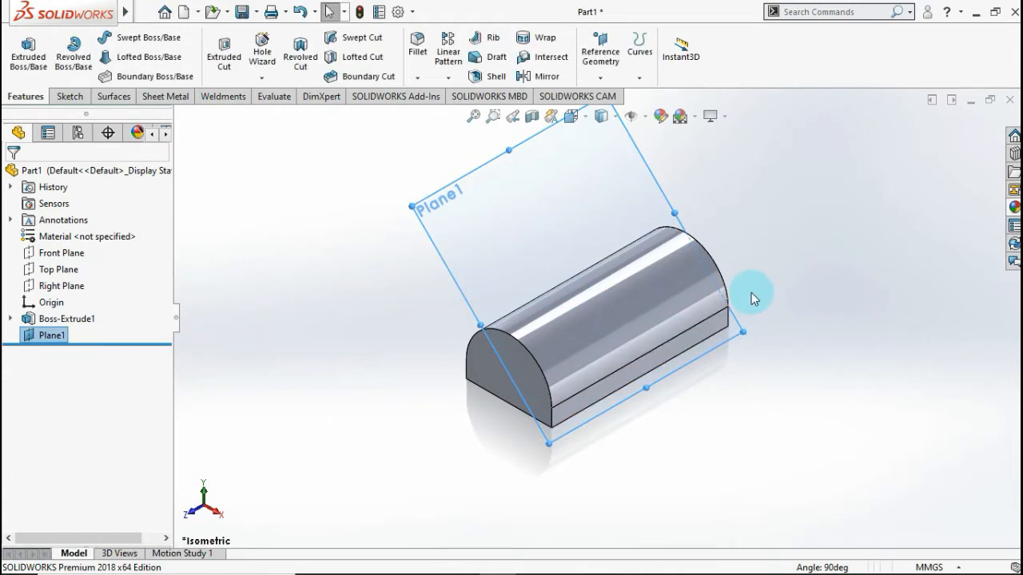
Step: Open a new sketch on the angled reference plane and view it face-on
scroll(751, 298, down, 2)
middle_drag(751, 299, 668, 259)
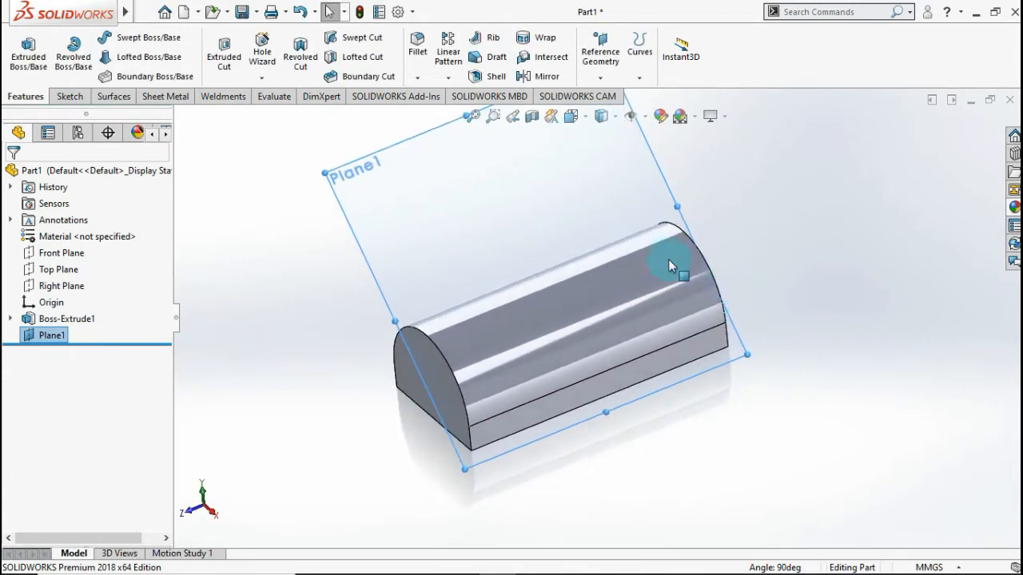
click(569, 254)
click(601, 189)
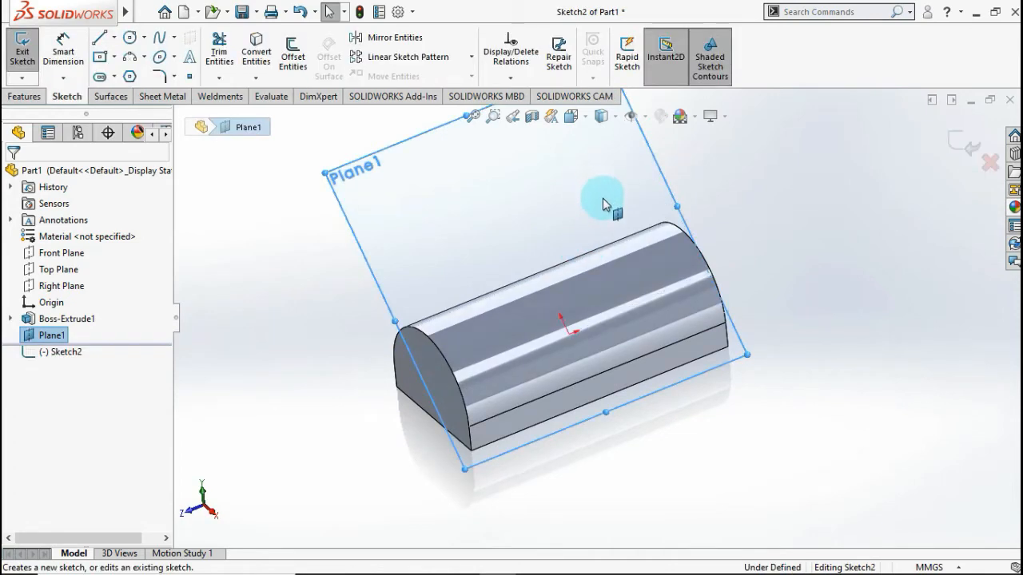
click(238, 279)
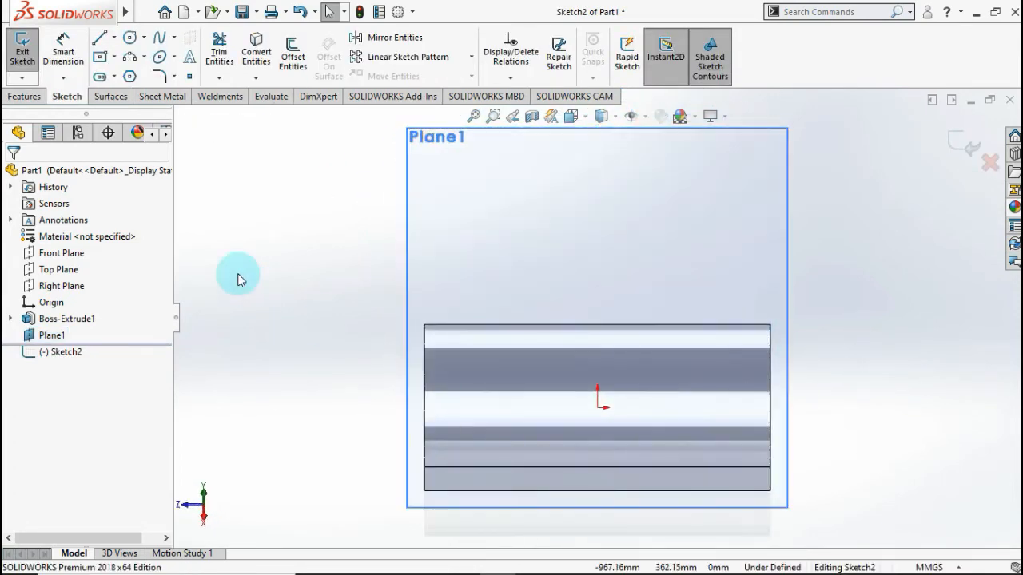
Step: Sketch a corner rectangle about 211 mm high across the body, starting on the edge line between the curved and flat faces
click(117, 59)
click(132, 76)
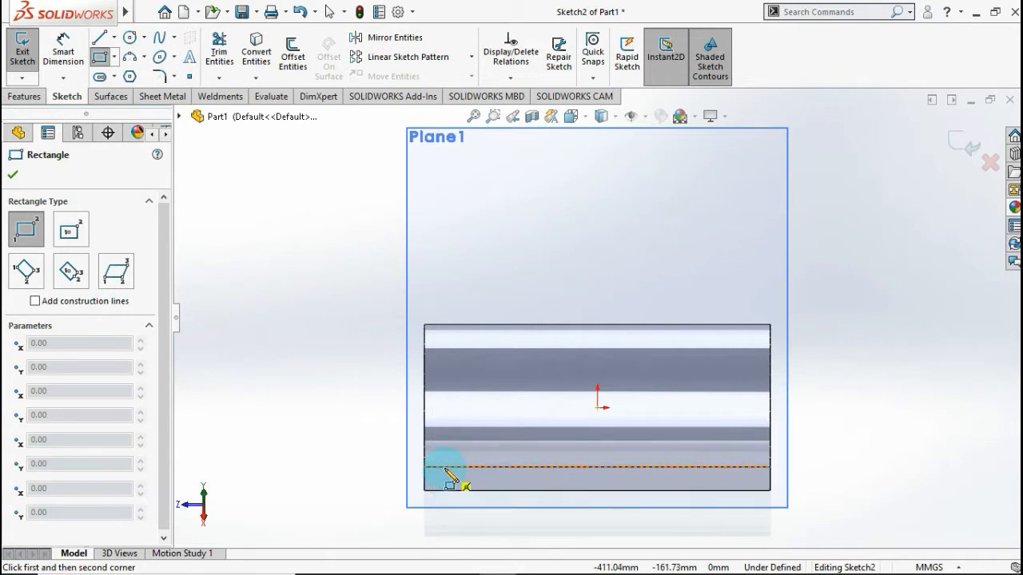
click(444, 468)
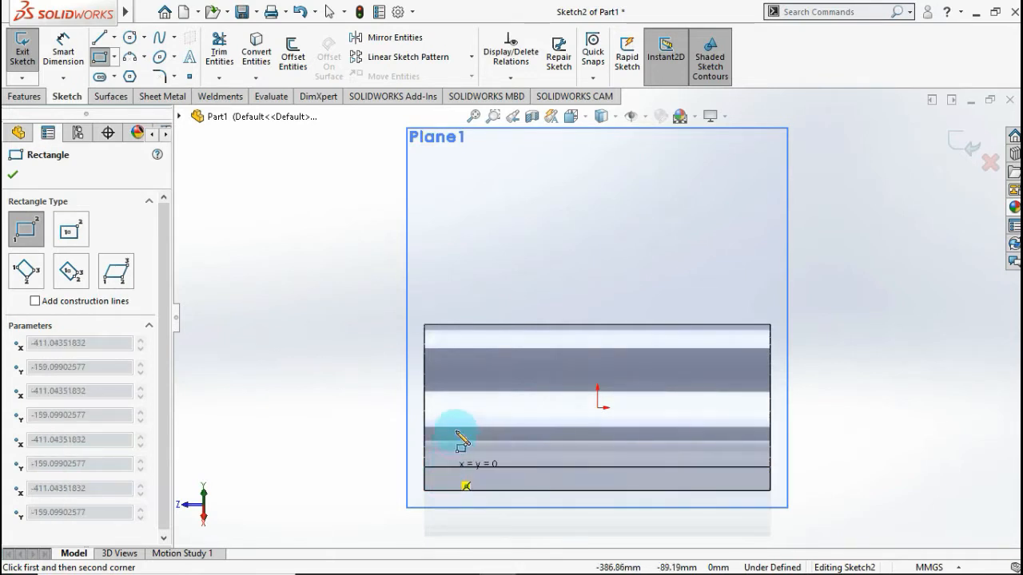
click(746, 390)
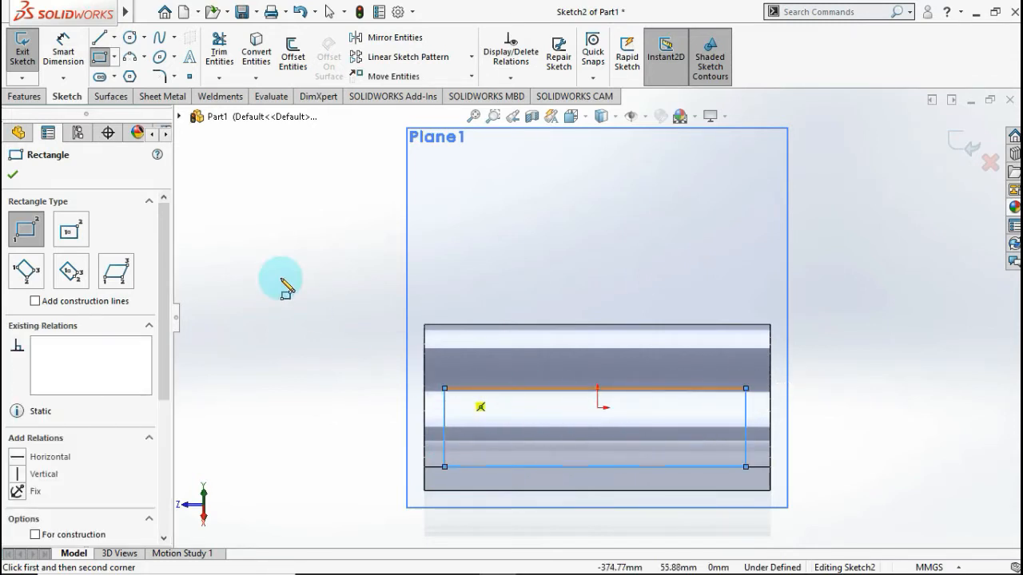
Step: Dimension the rectangle's left side at 50 mm from the left end of the body
click(60, 51)
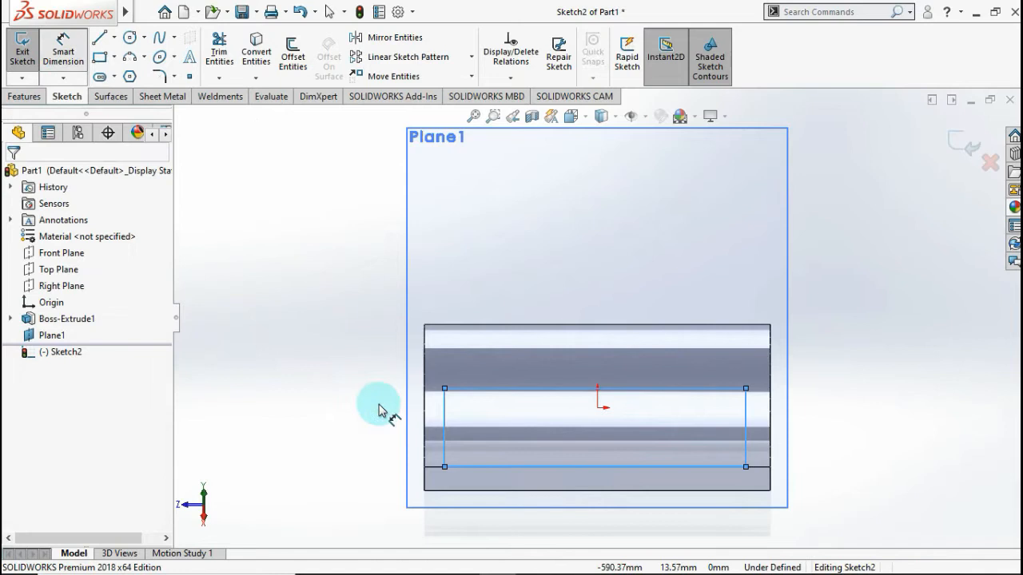
click(425, 432)
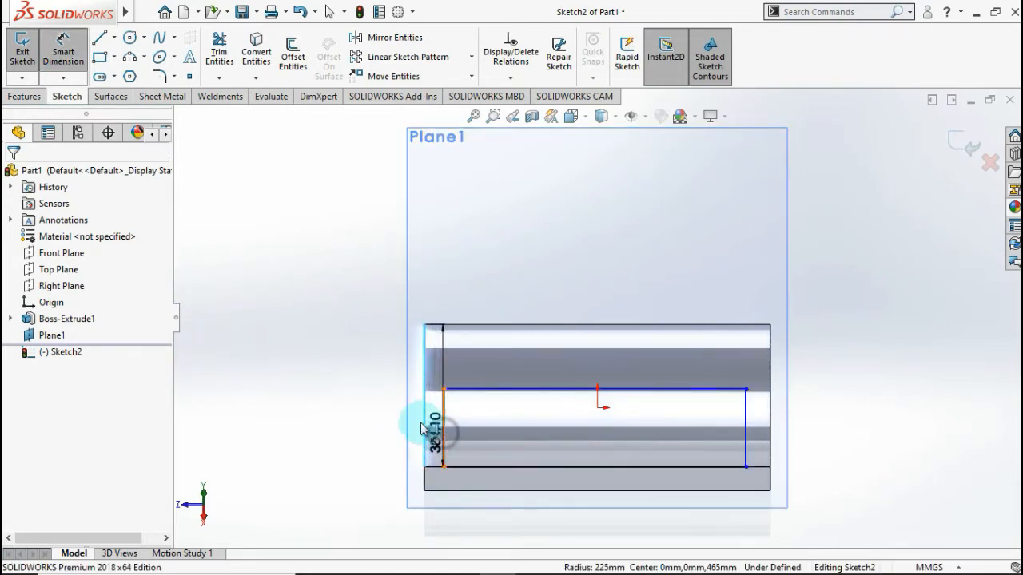
click(444, 432)
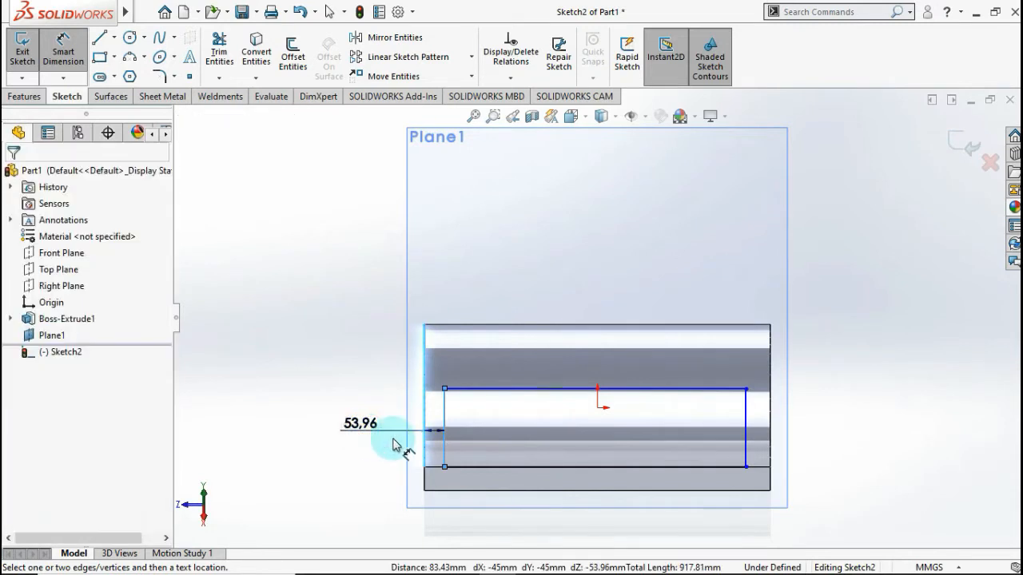
click(397, 456)
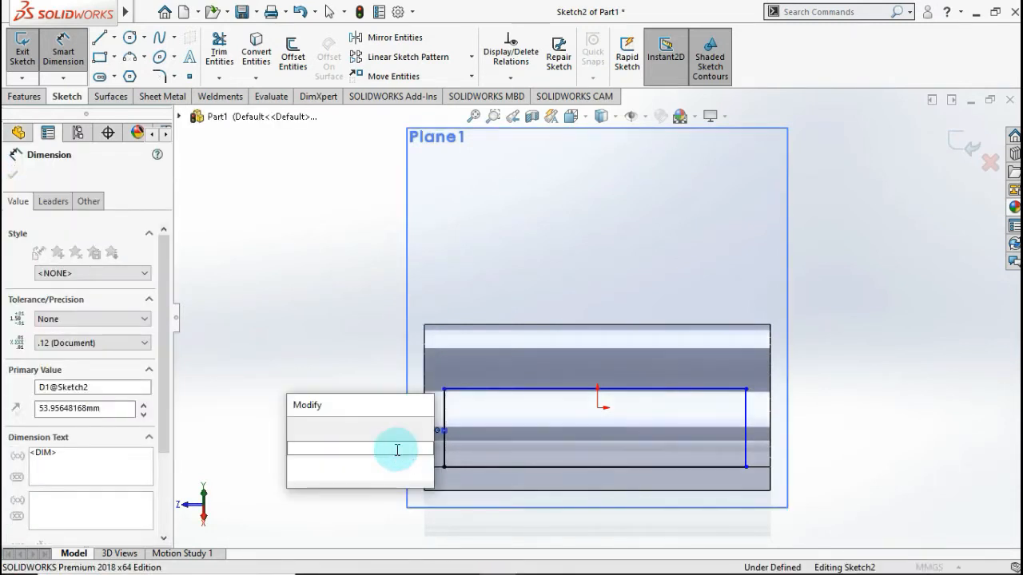
text(50)
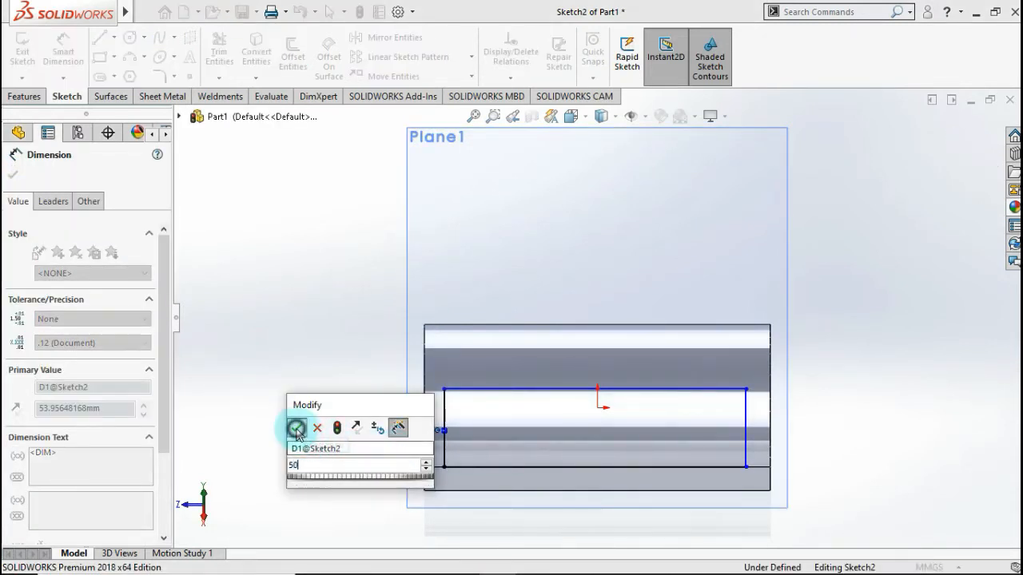
click(296, 427)
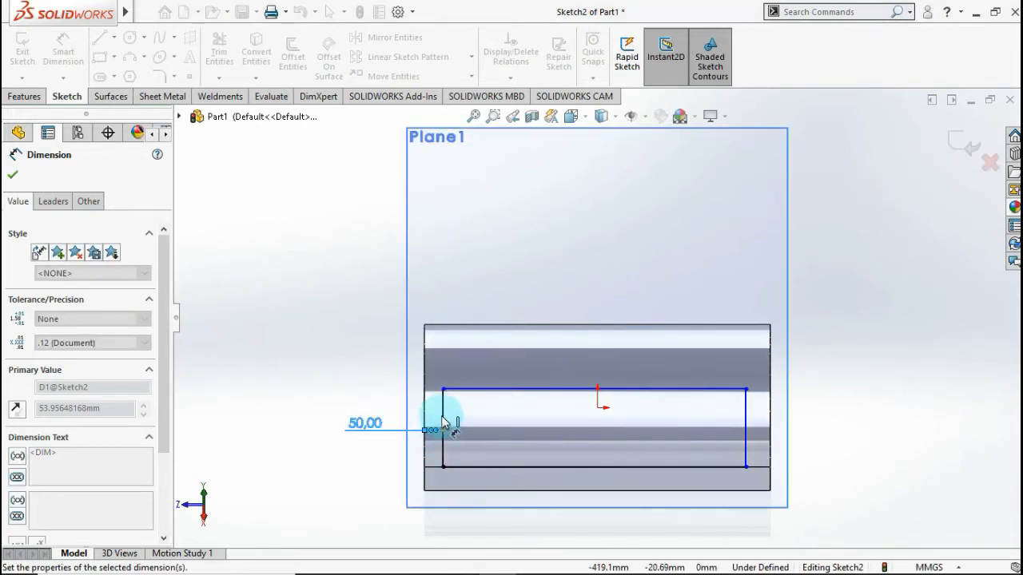
Step: Dimension the rectangle's left side to a height of 200 mm
click(346, 420)
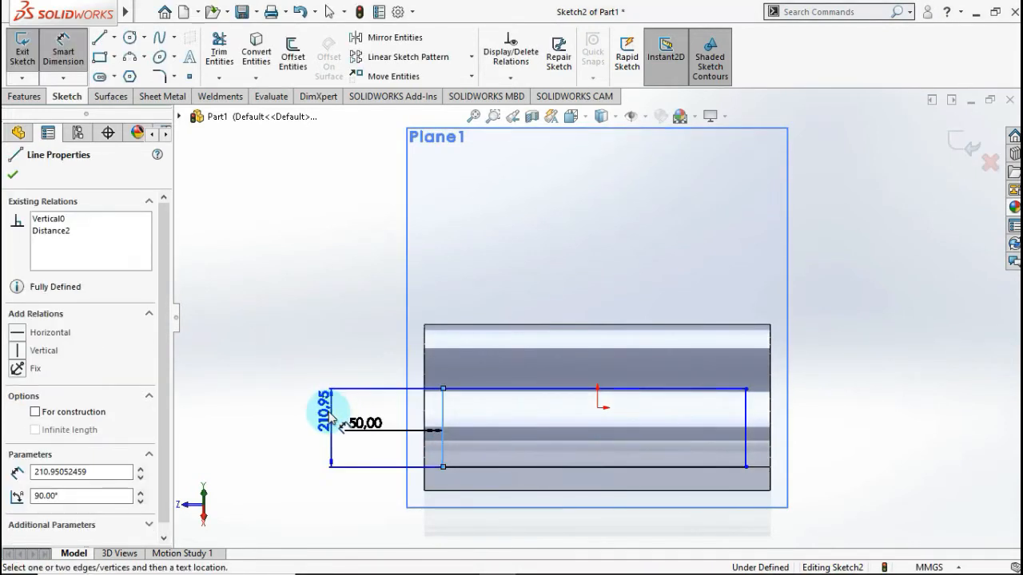
click(312, 429)
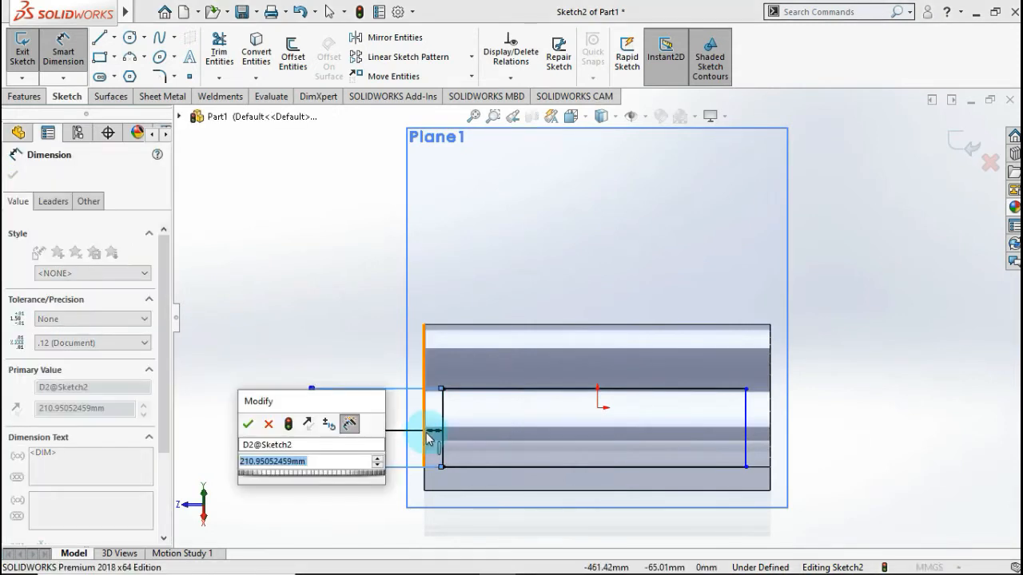
text(200)
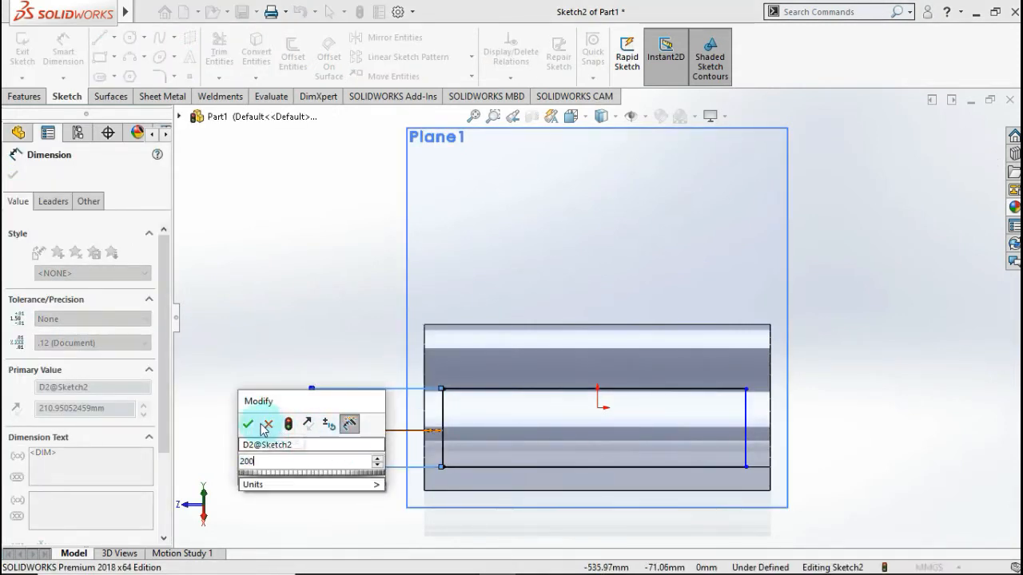
click(249, 424)
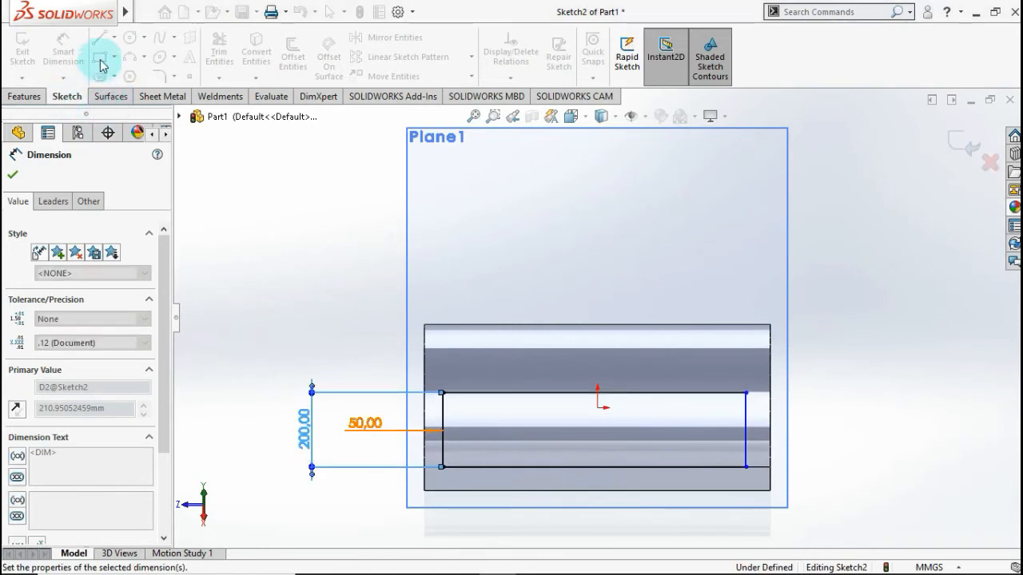
Step: Draw a vertical centerline from the origin up past the top of the body
click(117, 39)
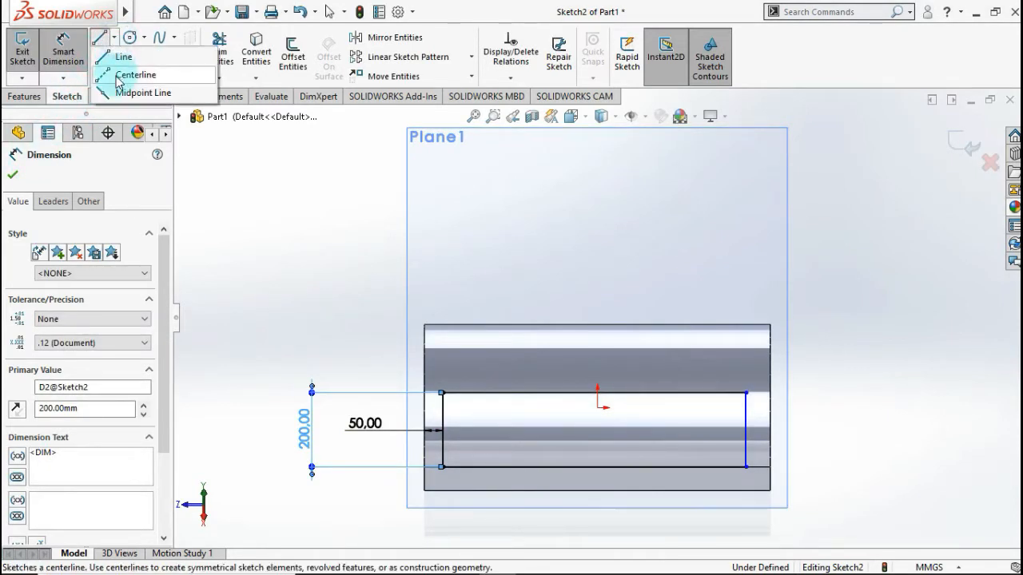
click(138, 71)
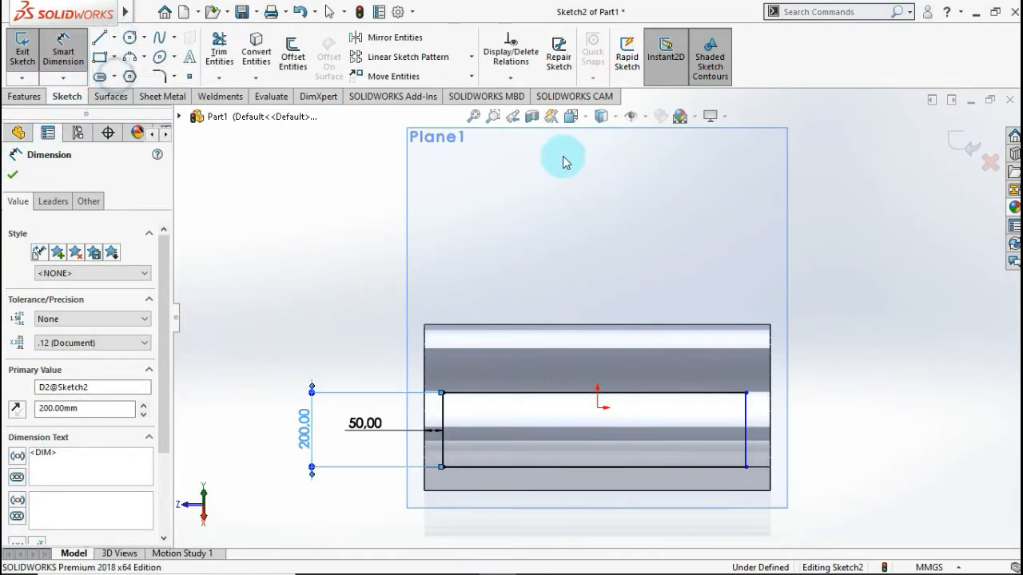
click(598, 407)
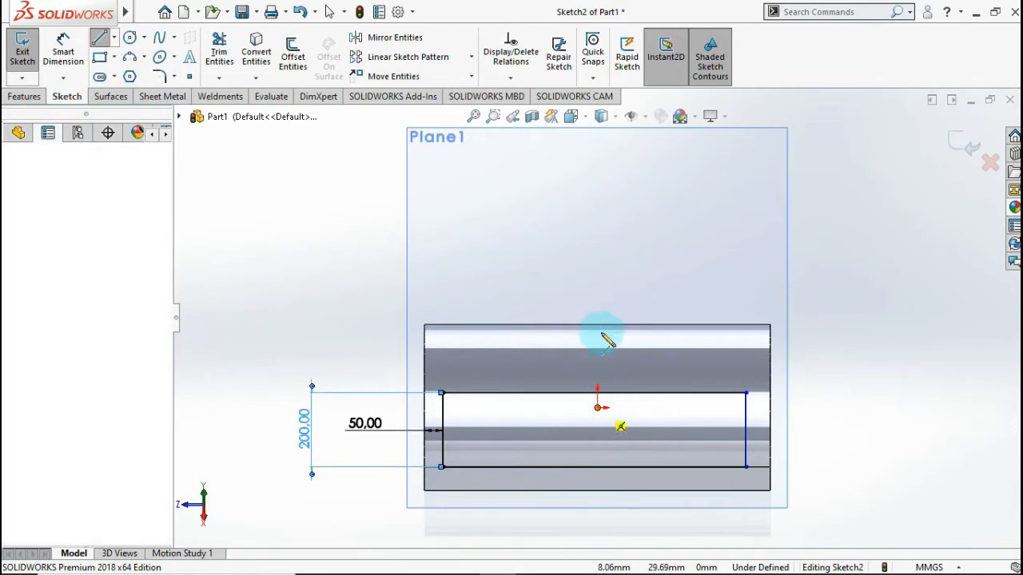
double_click(597, 282)
key(Escape)
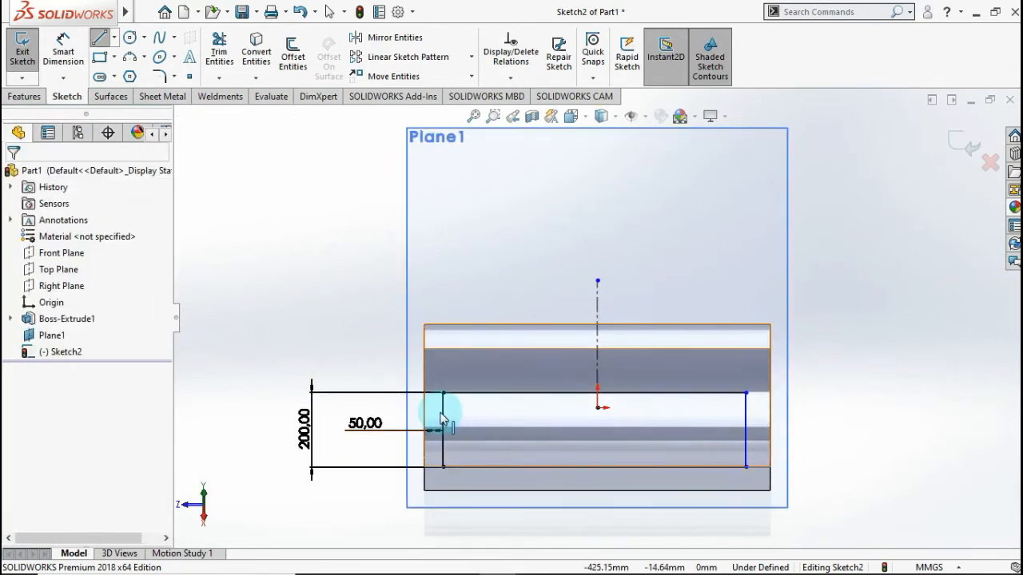
Step: Make the rectangle's two vertical sides symmetric about the vertical centerline through the origin
click(442, 413)
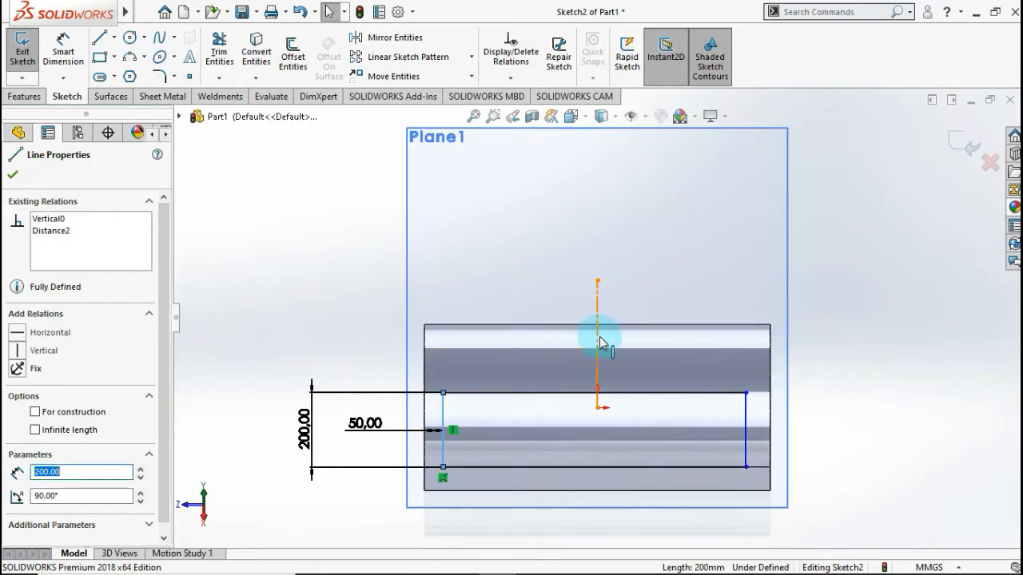
click(746, 438)
ctrl+click(746, 433)
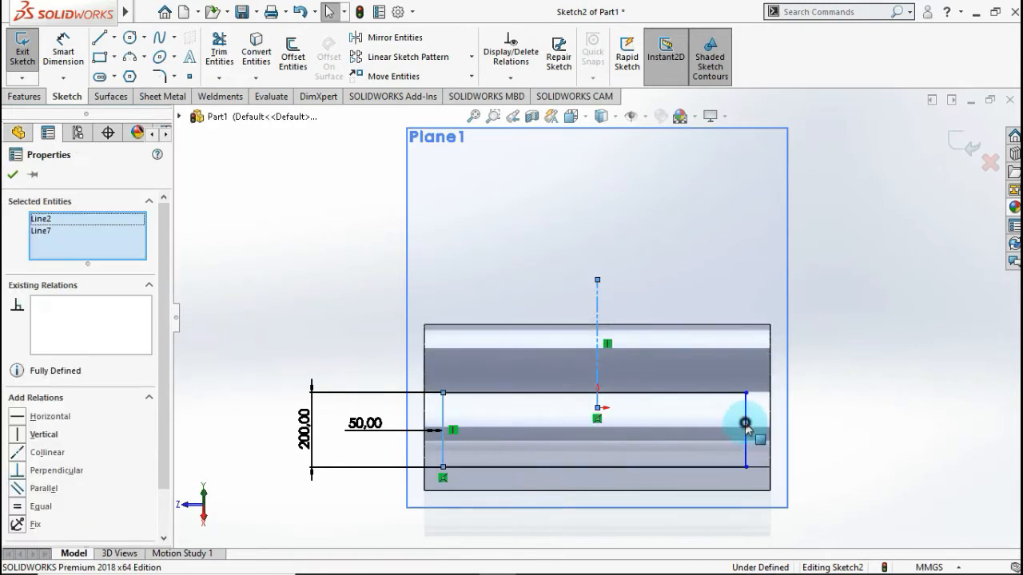
ctrl+click(746, 428)
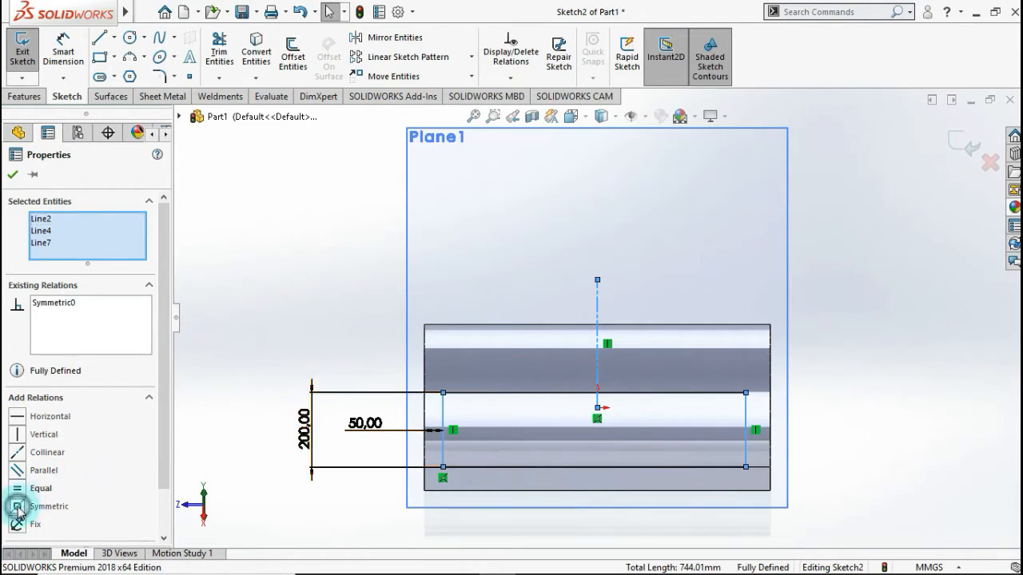
click(12, 177)
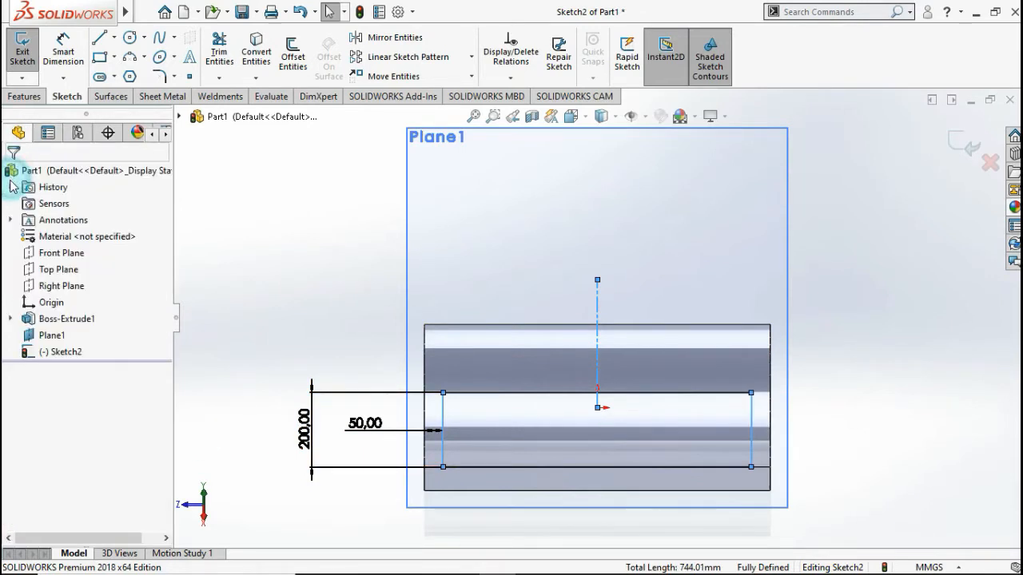
Step: Start a blind, merged boss extrusion of the rectangle sketch with a depth of 20 mm
click(43, 100)
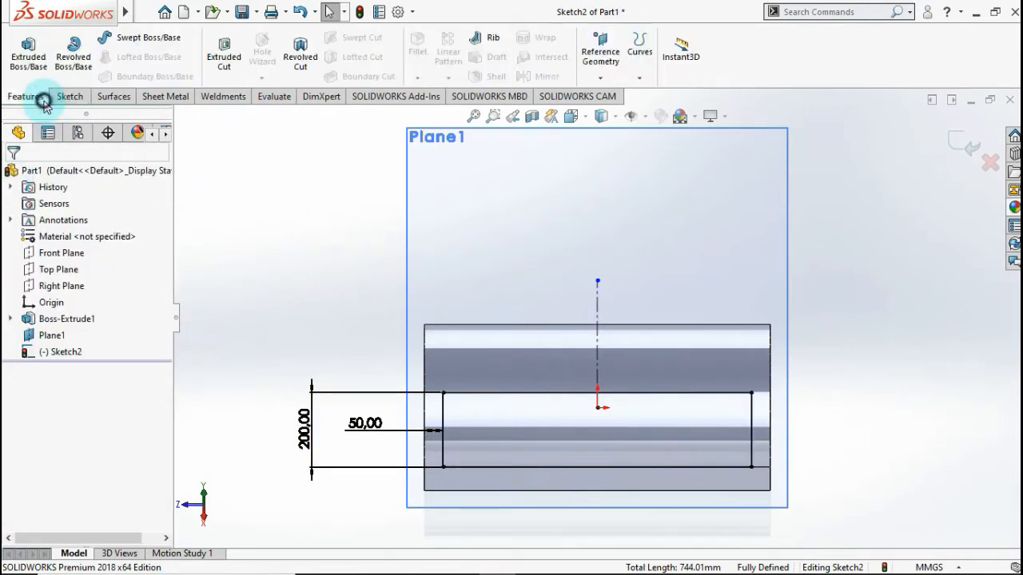
click(44, 70)
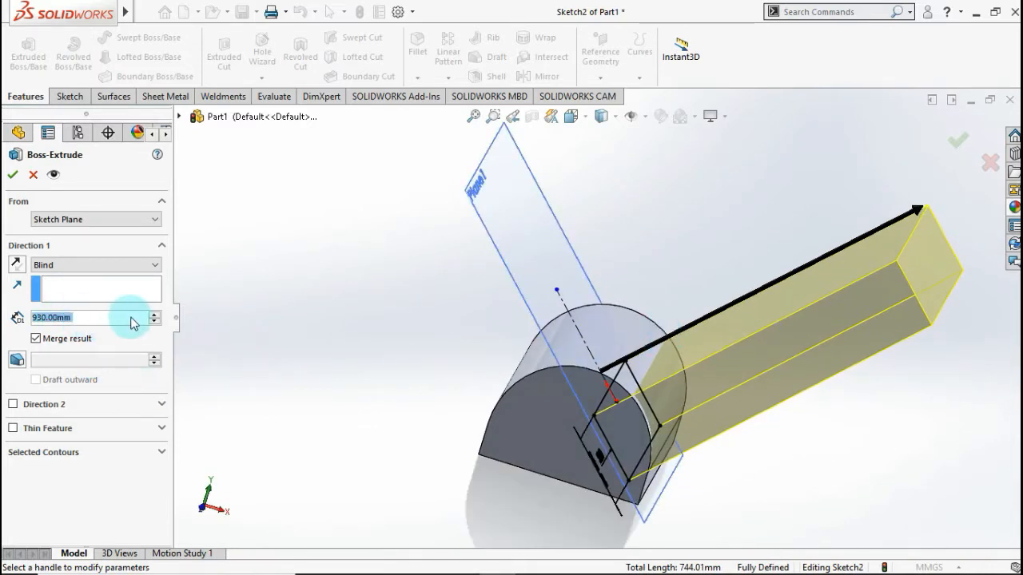
text(20)
key(Return)
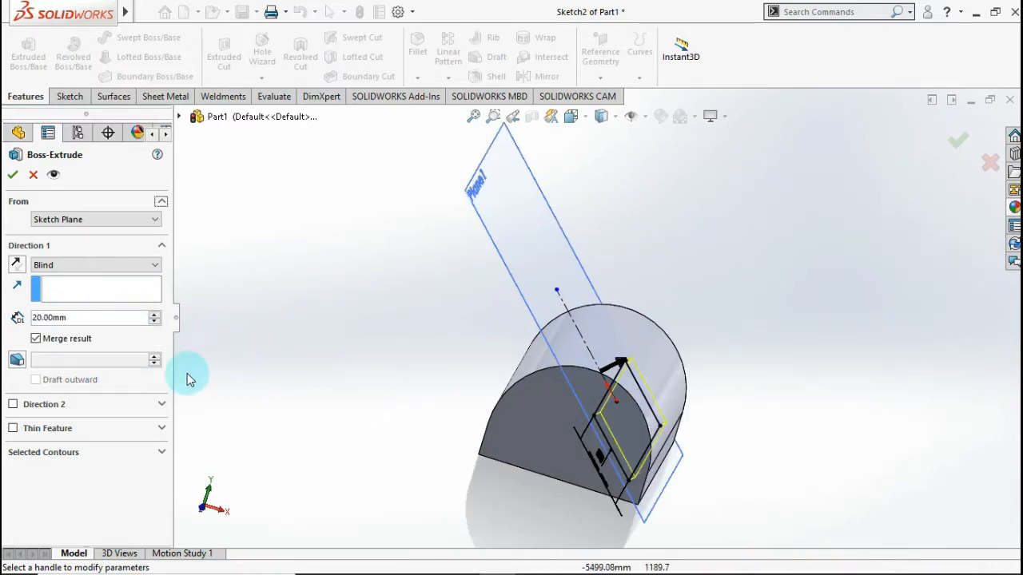
Step: Try larger extrusion depths of 190 mm, 250 mm and 300 mm for the rectangular block
click(155, 315)
click(155, 314)
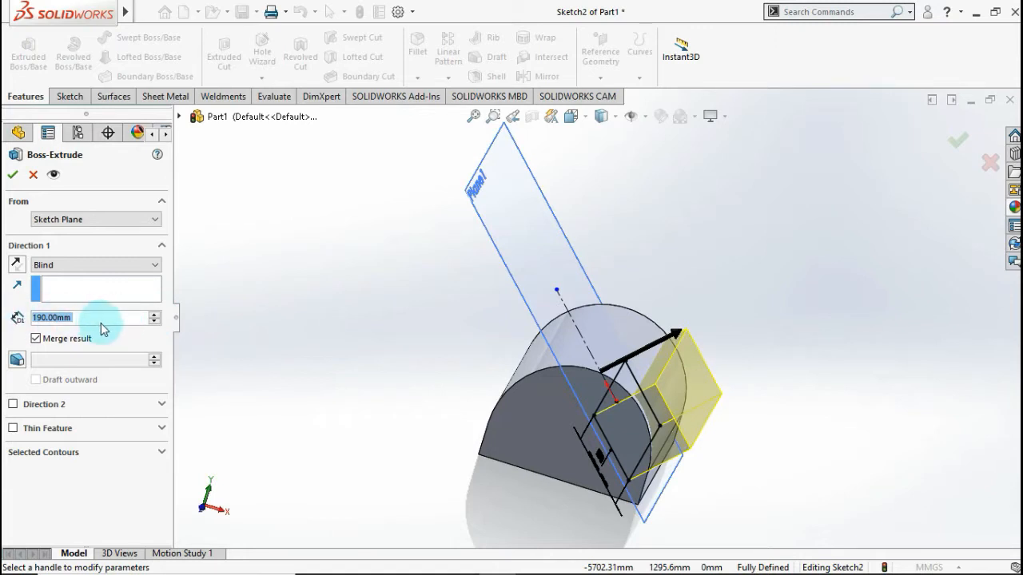
text(25)
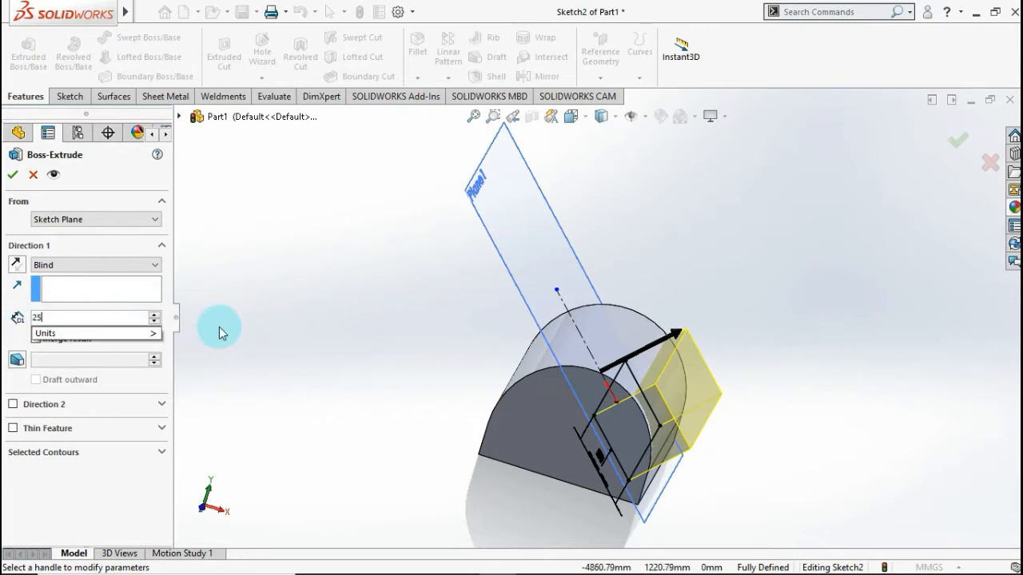
text(0)
key(Return)
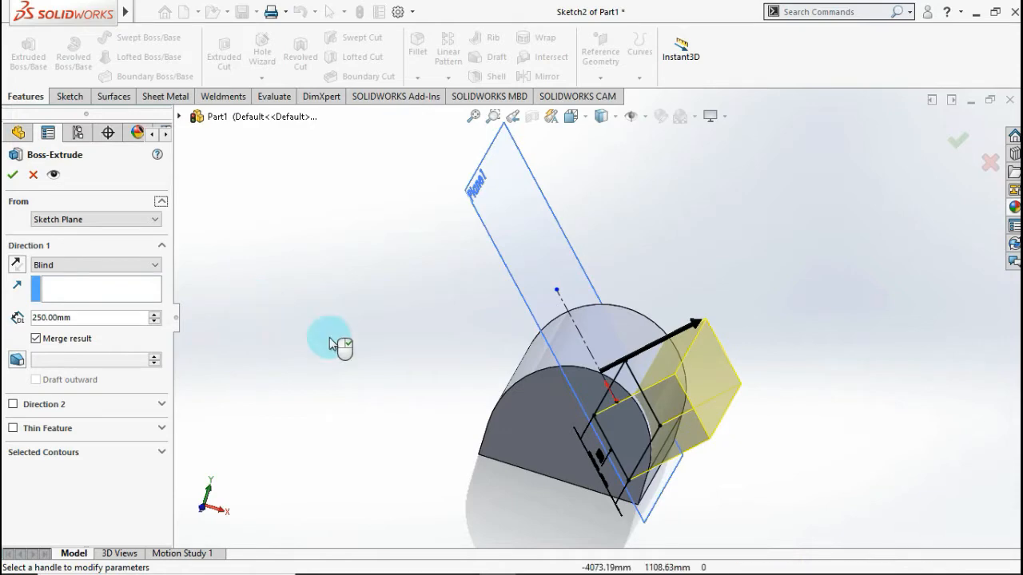
middle_drag(450, 344, 205, 325)
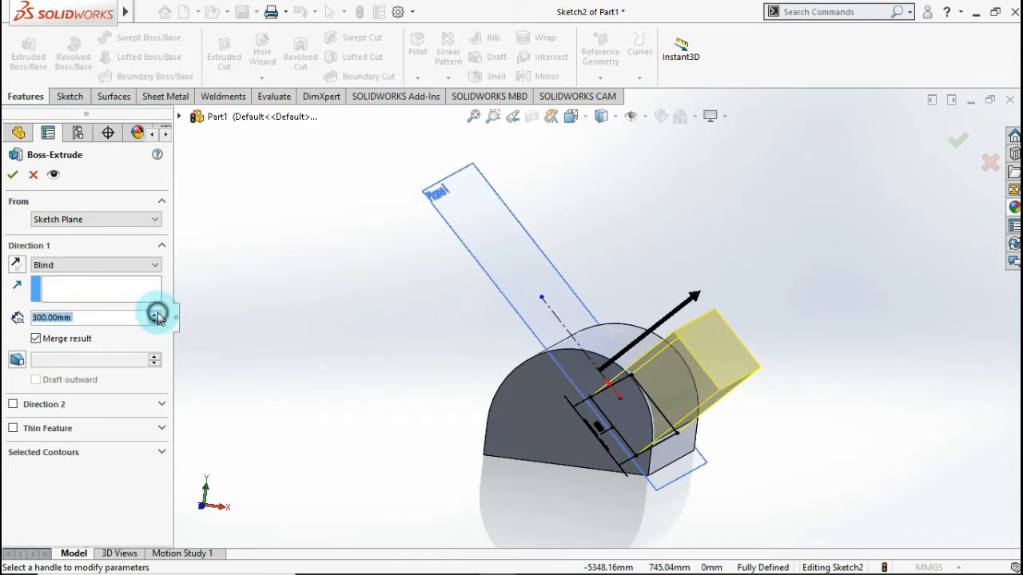
mouse_move(472, 343)
middle_down()
mouse_move(493, 347)
mouse_move(484, 354)
middle_up()
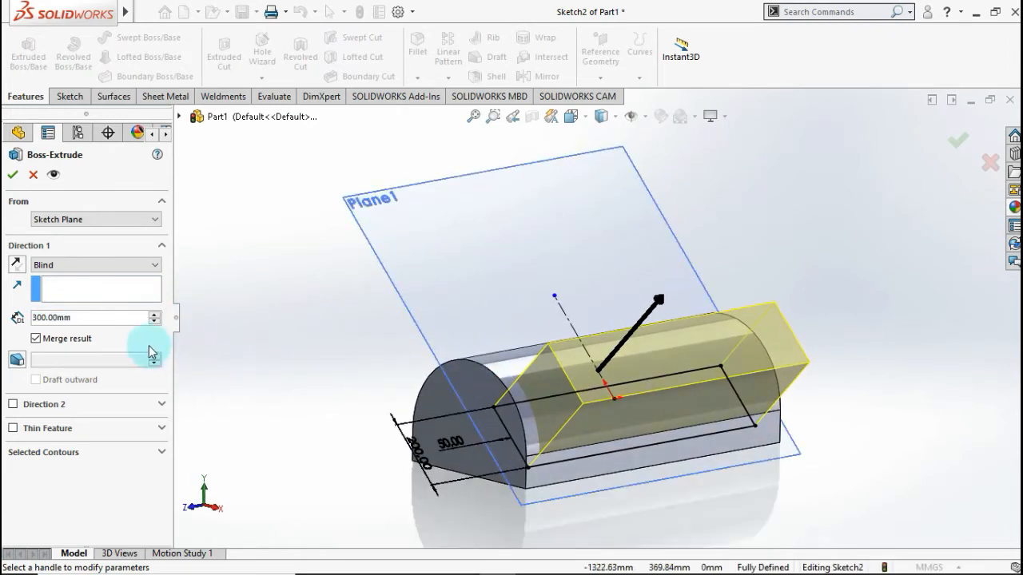
middle_drag(354, 327, 400, 389)
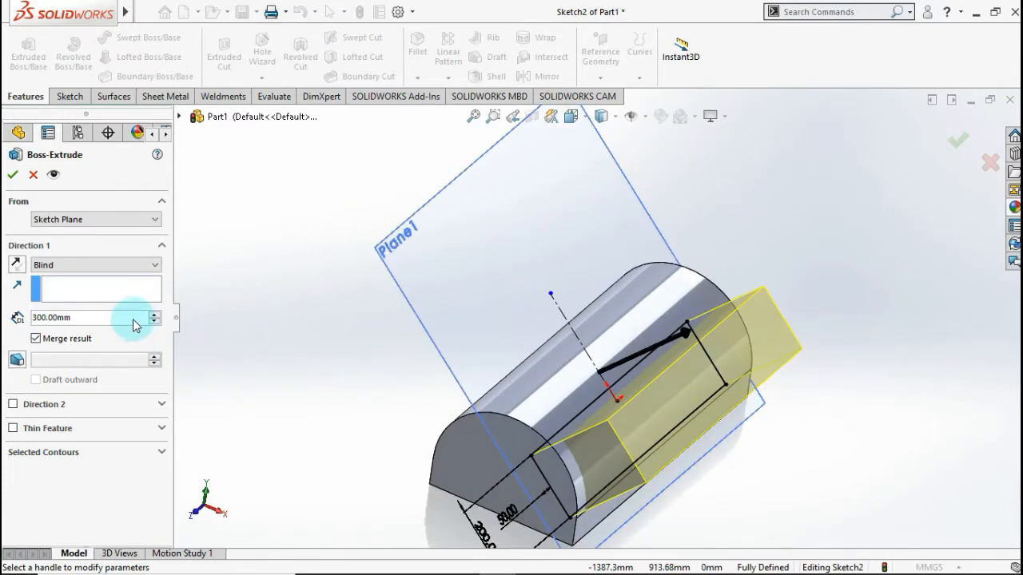
Step: Set the block's extrusion depth to 270 mm and complete the boss
drag(131, 316, 36, 317)
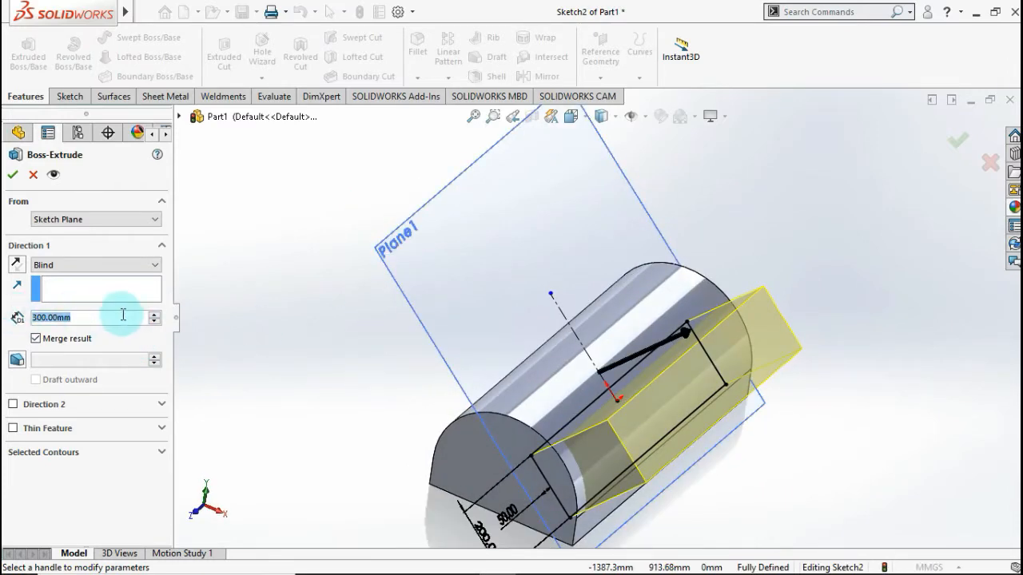
text(270)
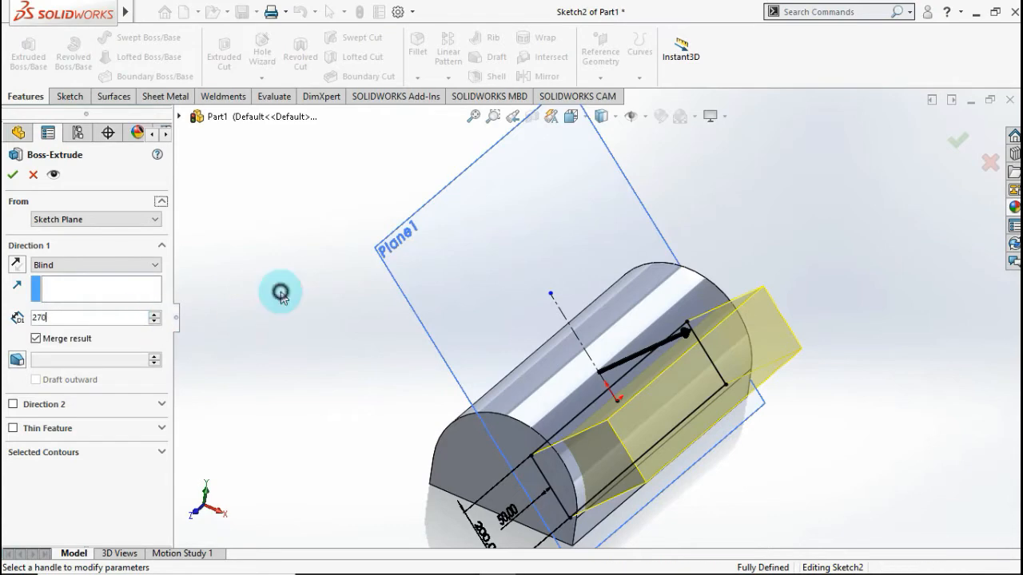
key(Return)
middle_drag(460, 378, 469, 342)
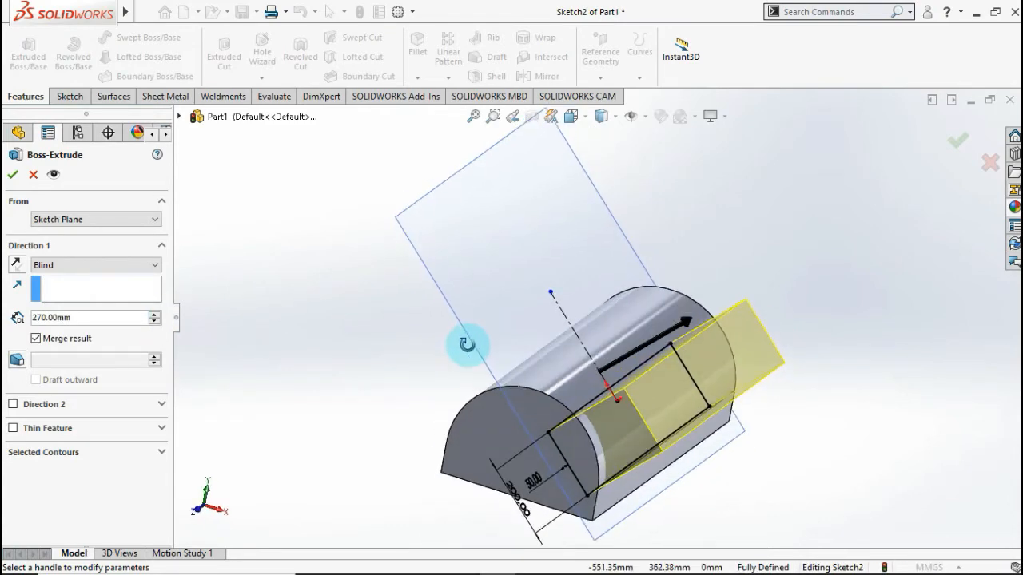
click(957, 143)
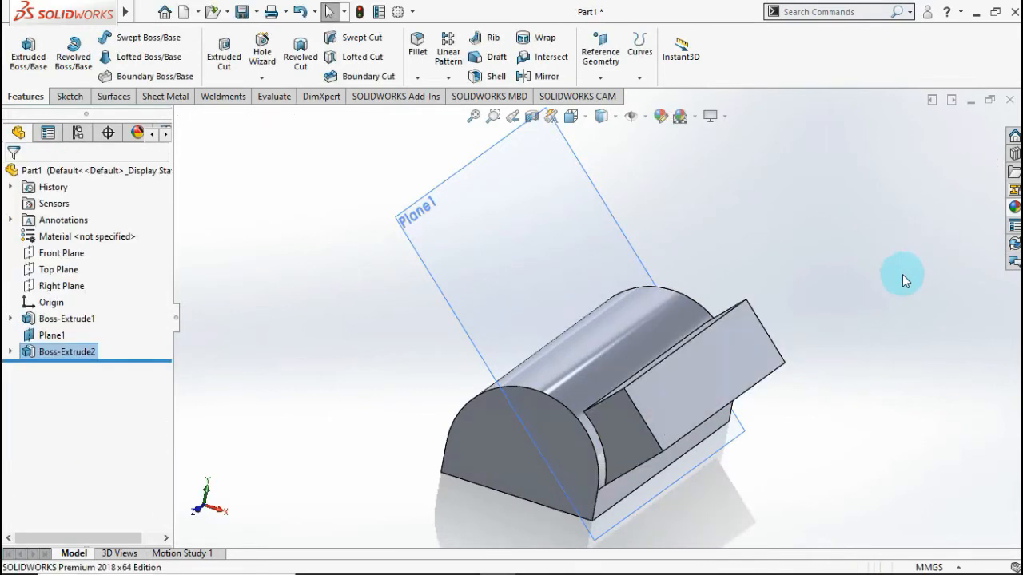
Step: Hide the angled reference plane Plane1
middle_drag(878, 288, 546, 254)
right_click(546, 256)
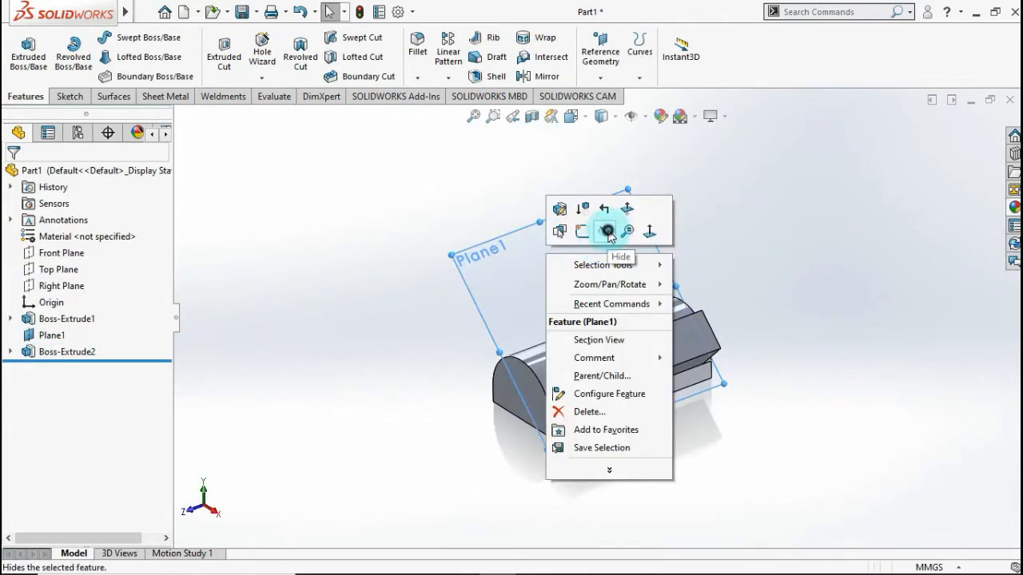
click(607, 231)
Step: Shell the part to a 1.5 mm wall, removing the body's flat bottom face and the block's outer and upper faces
middle_drag(779, 324, 790, 359)
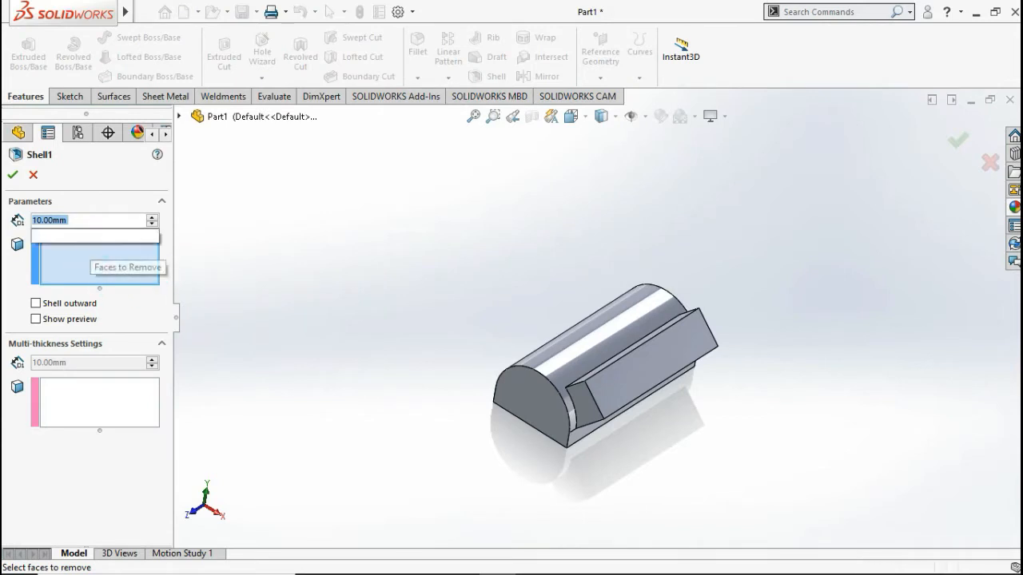
text(1.5)
click(250, 264)
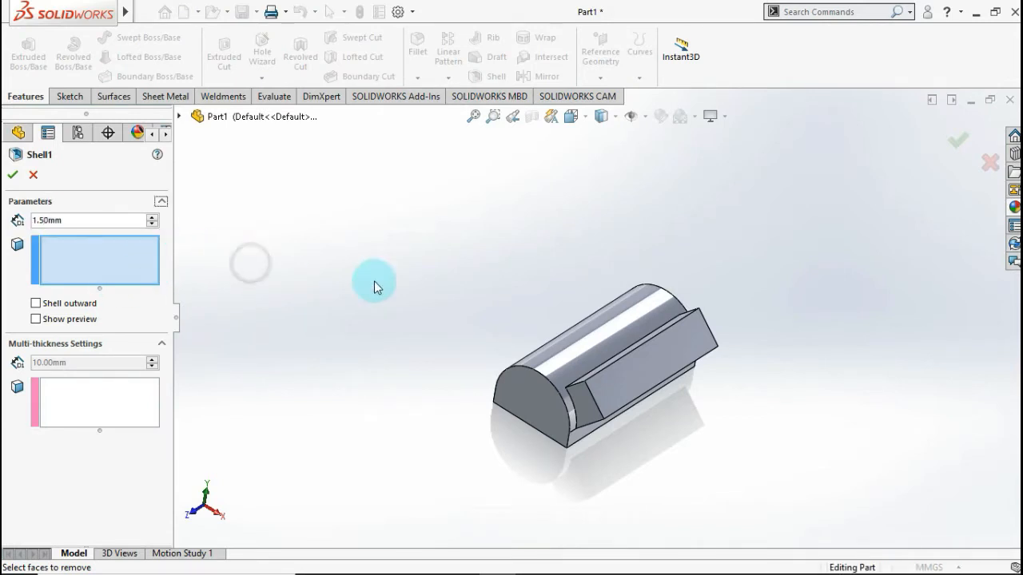
scroll(635, 431, down, 1)
middle_drag(624, 390, 573, 396)
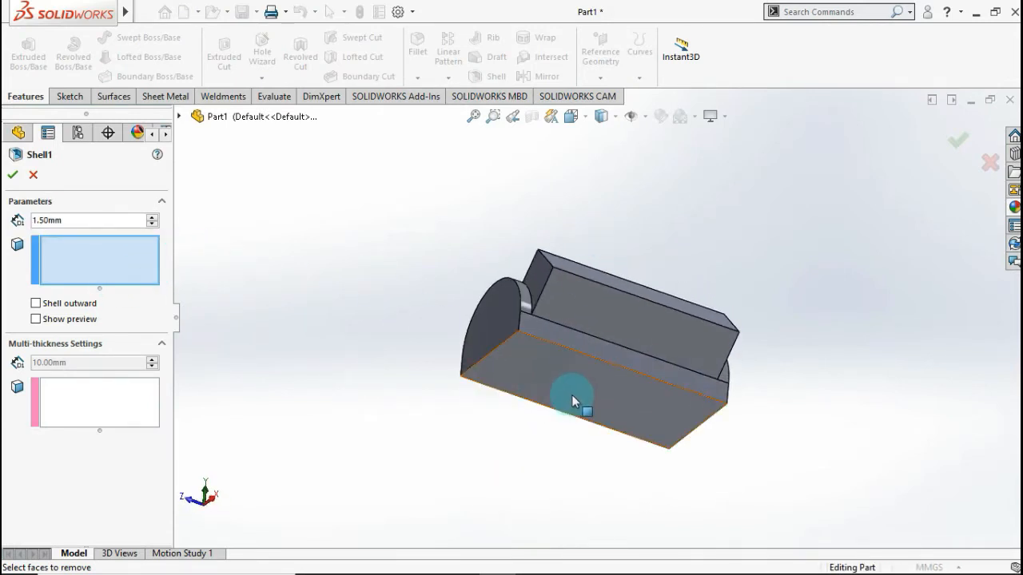
click(572, 394)
middle_drag(585, 362, 638, 388)
click(631, 368)
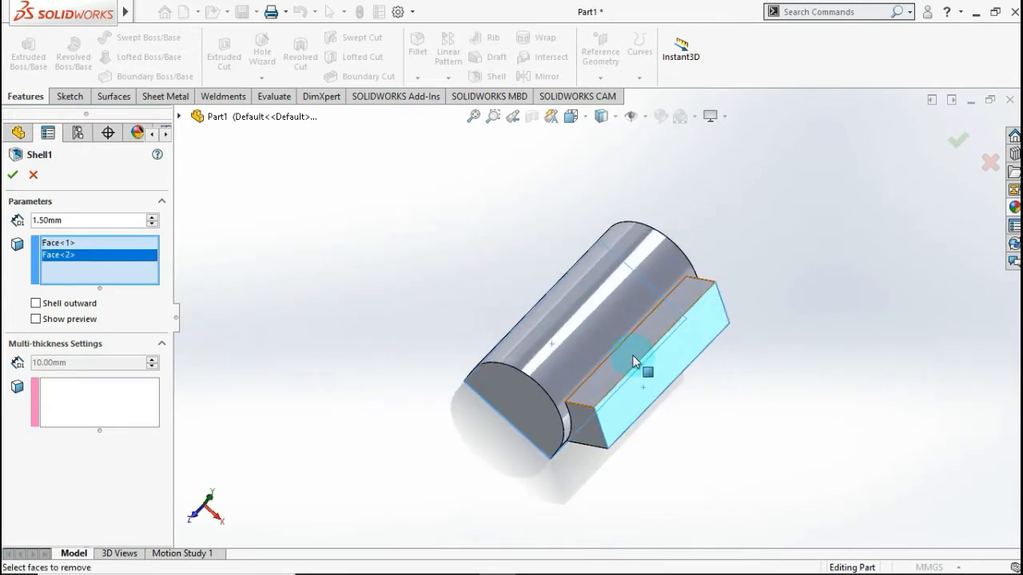
click(955, 142)
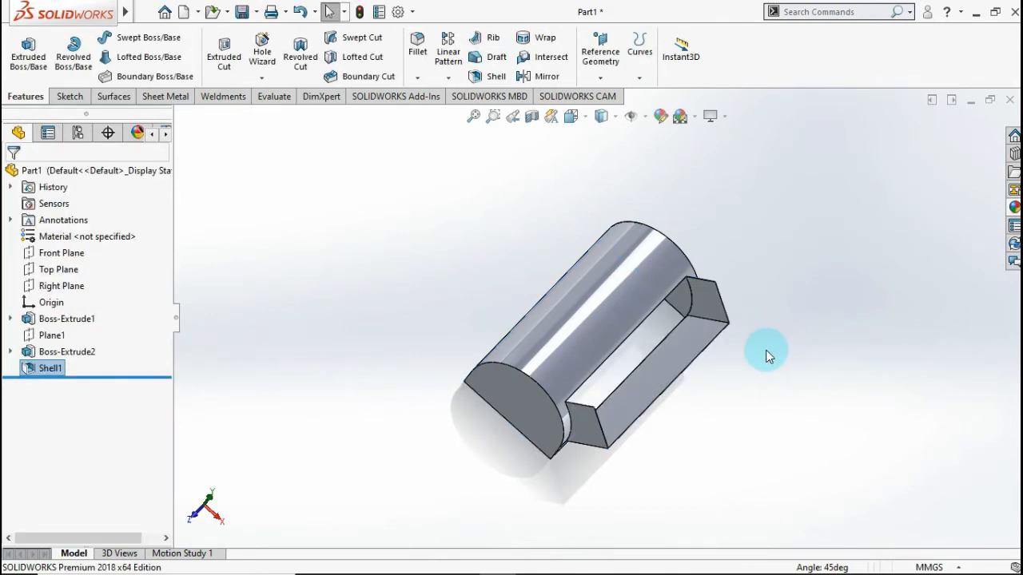
Step: Start a symmetric constant-size fillet with a radius of 20 mm
middle_drag(765, 350, 659, 294)
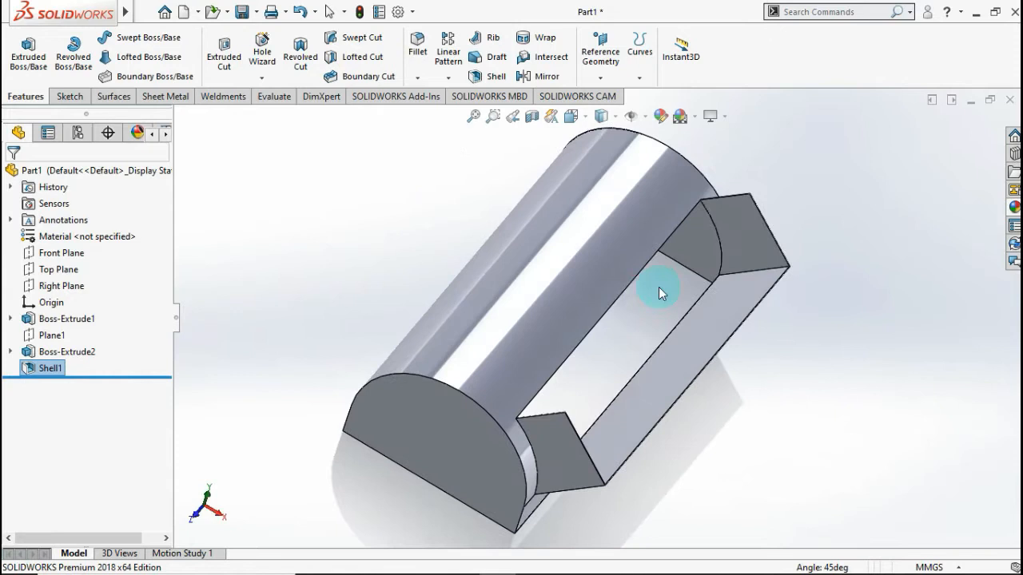
click(836, 229)
click(417, 52)
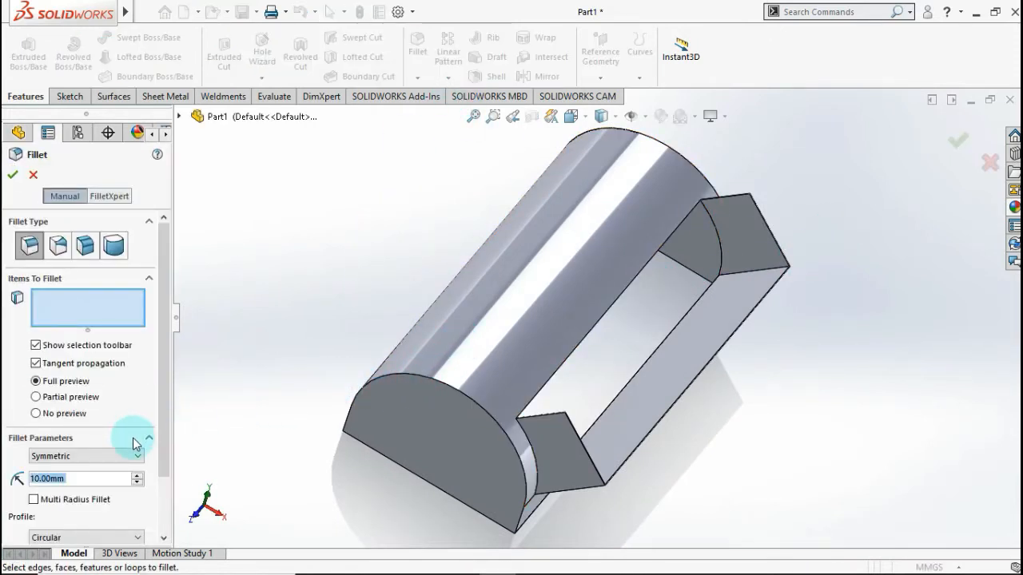
text(20)
key(Return)
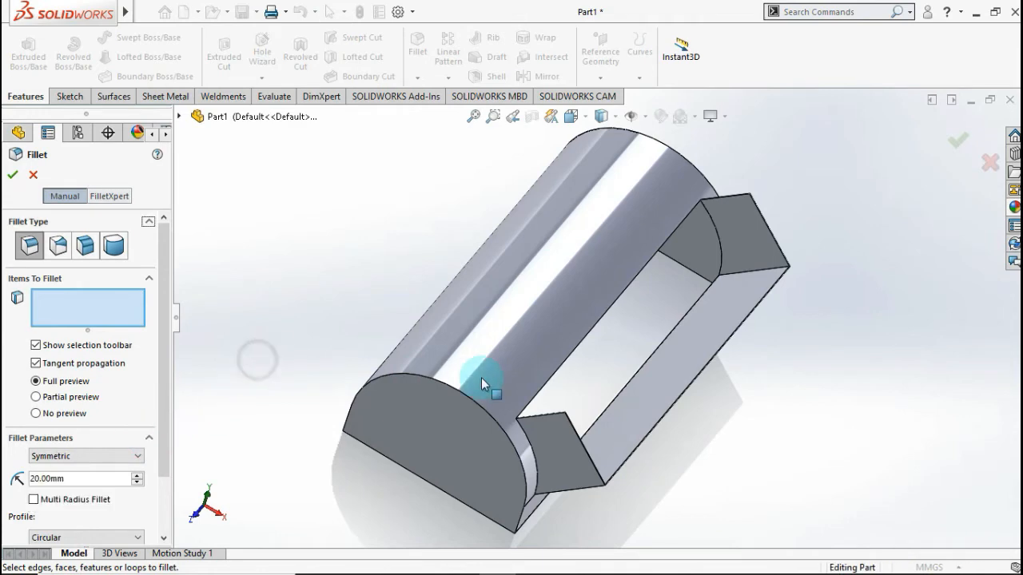
scroll(575, 448, down, 5)
scroll(673, 390, down, 4)
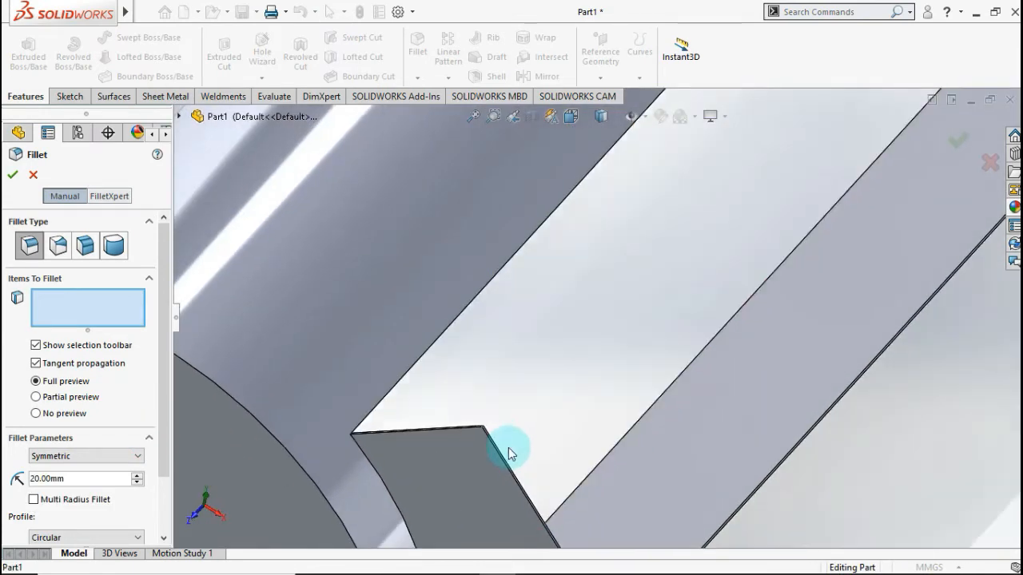
scroll(481, 403, down, 2)
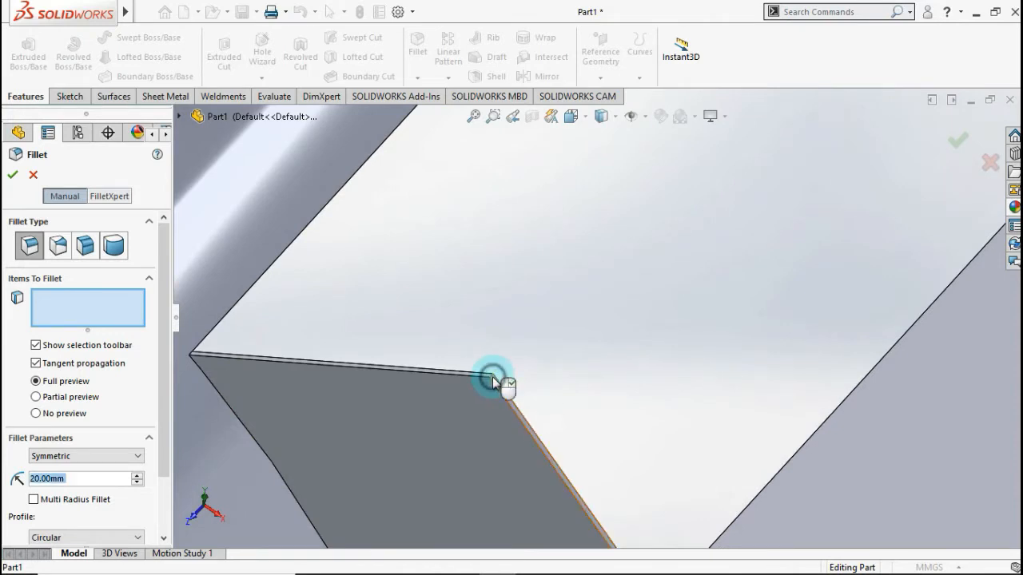
click(600, 359)
scroll(586, 376, up, 2)
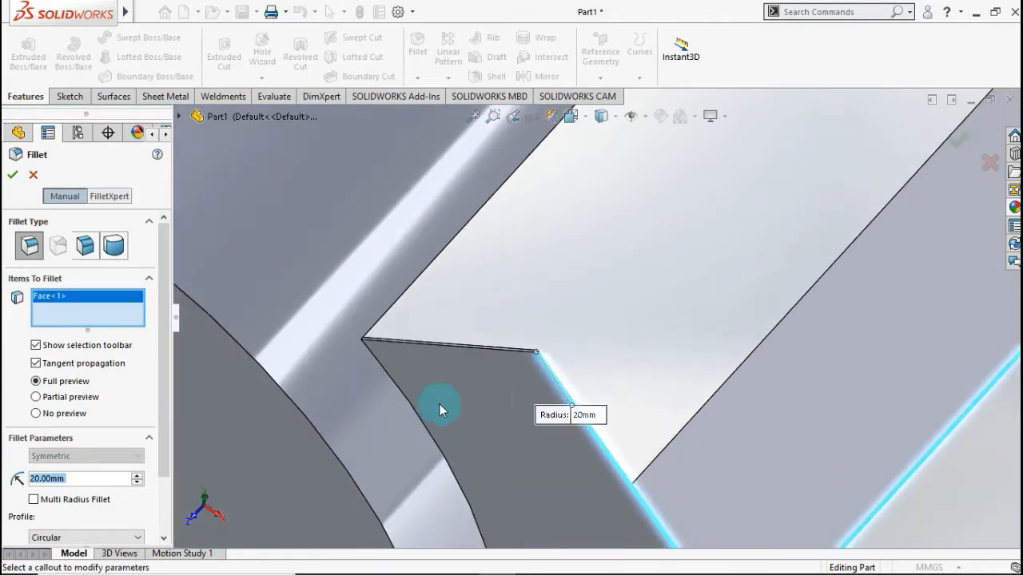
right_click(122, 320)
click(130, 320)
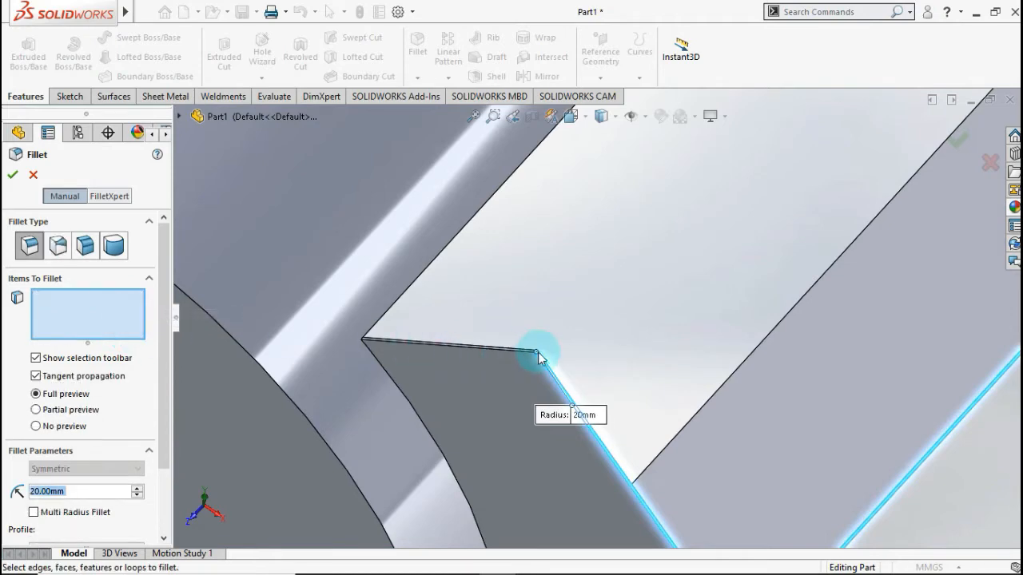
Step: Fillet the short upper outer corner edge on each of the block's two end walls with the 20 mm radius
scroll(558, 351, down, 4)
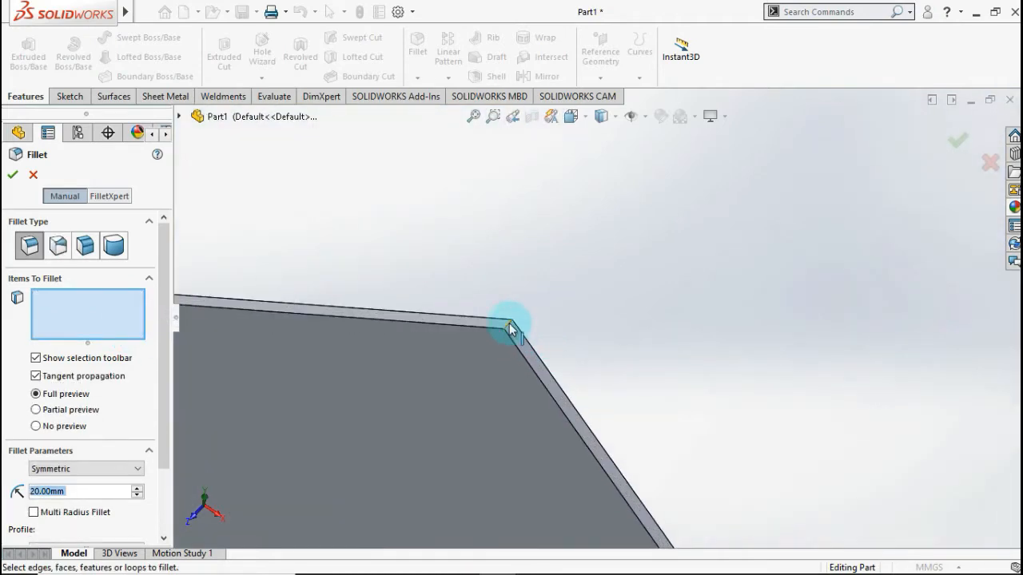
click(511, 336)
middle_drag(736, 293, 804, 189)
scroll(732, 298, up, 8)
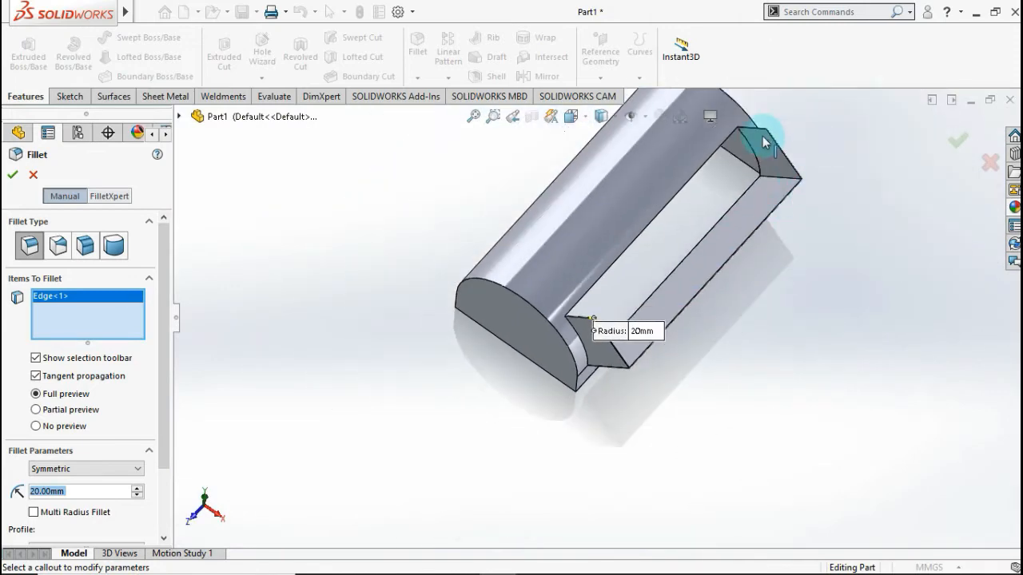
scroll(723, 161, down, 6)
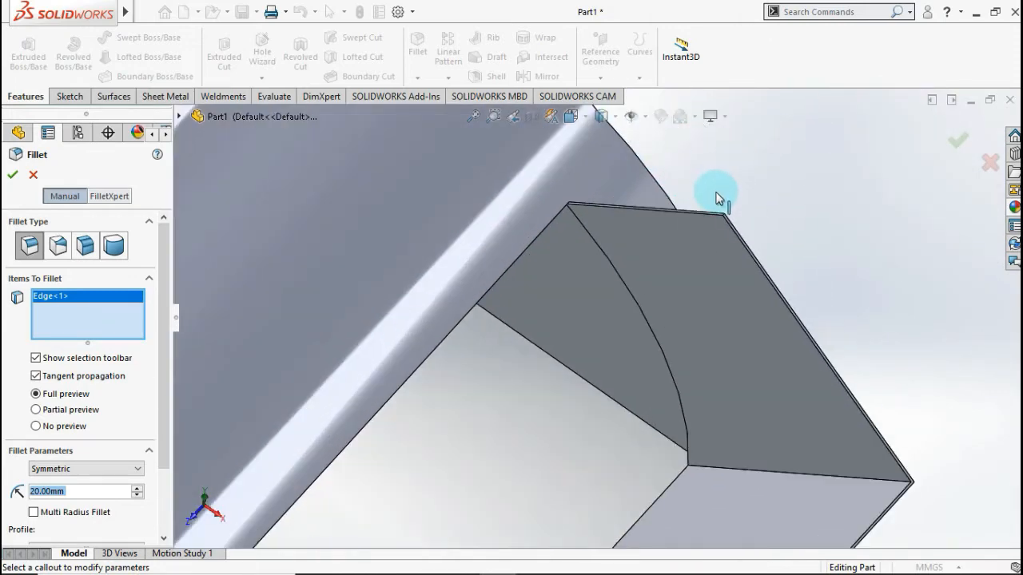
scroll(717, 199, down, 2)
scroll(692, 297, down, 6)
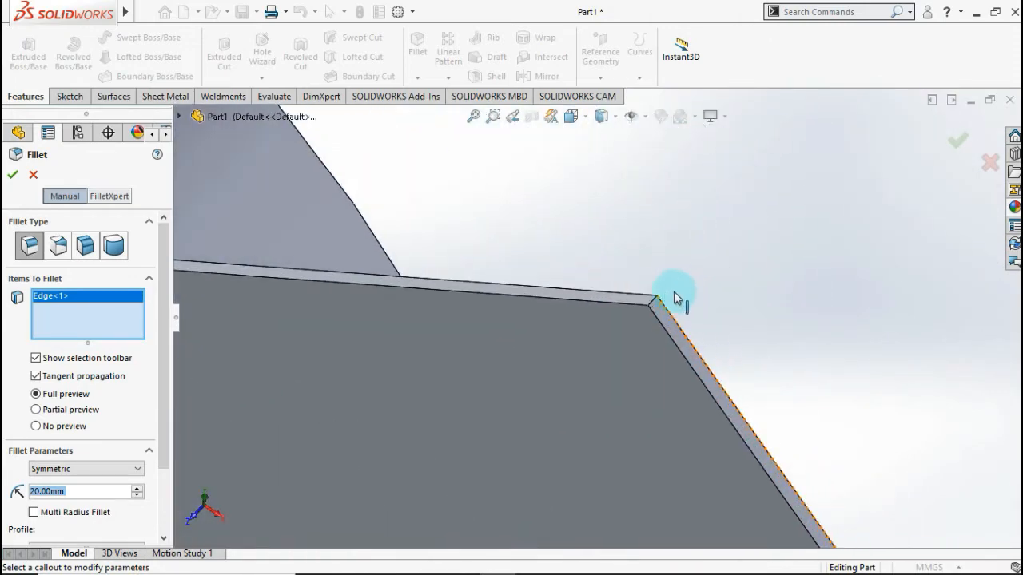
click(655, 302)
scroll(711, 303, up, 4)
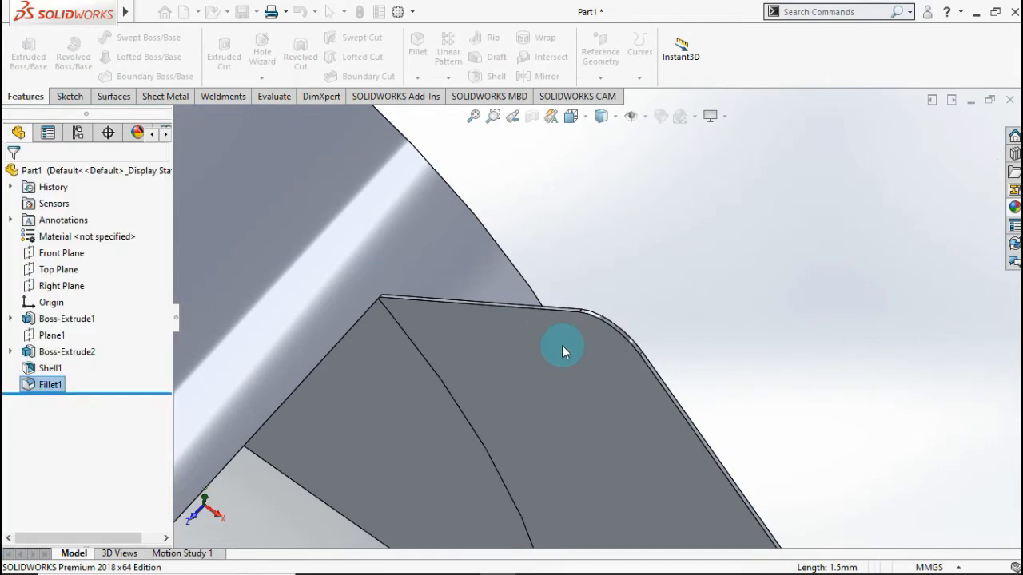
Step: Open a sketch on the flat end face of the half-round body
scroll(562, 347, up, 4)
scroll(557, 361, up, 6)
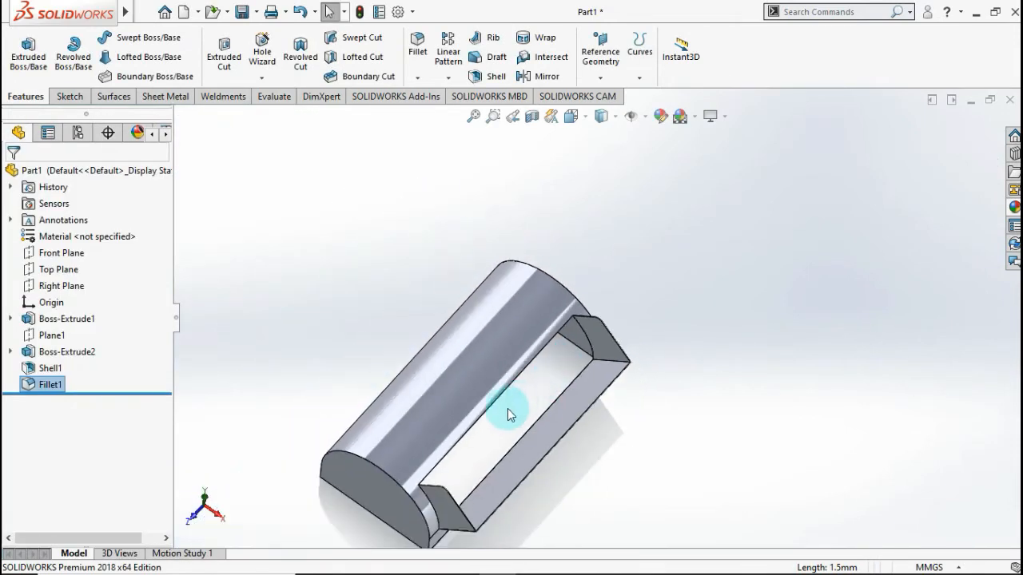
middle_drag(501, 390, 510, 422)
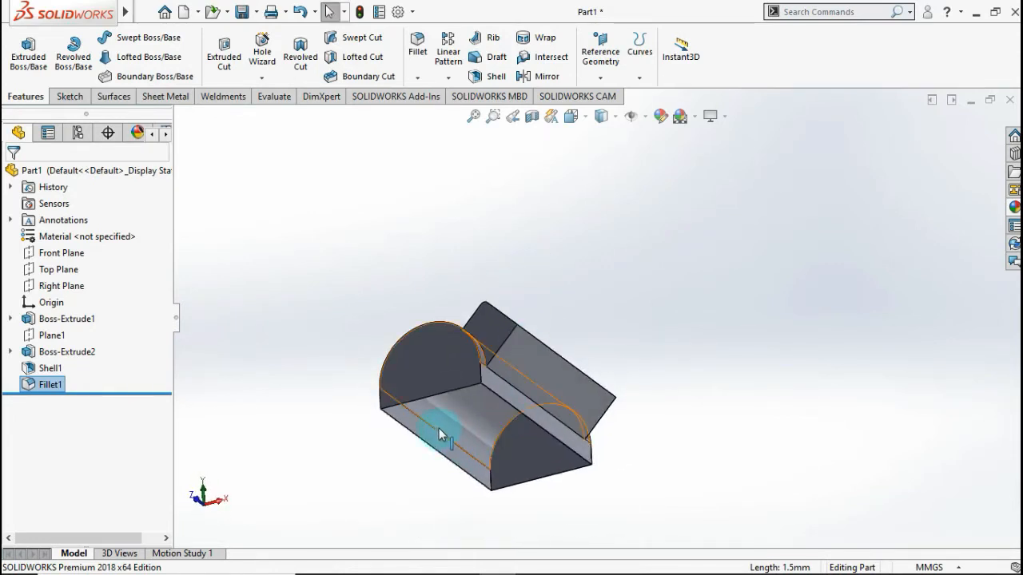
scroll(439, 429, down, 8)
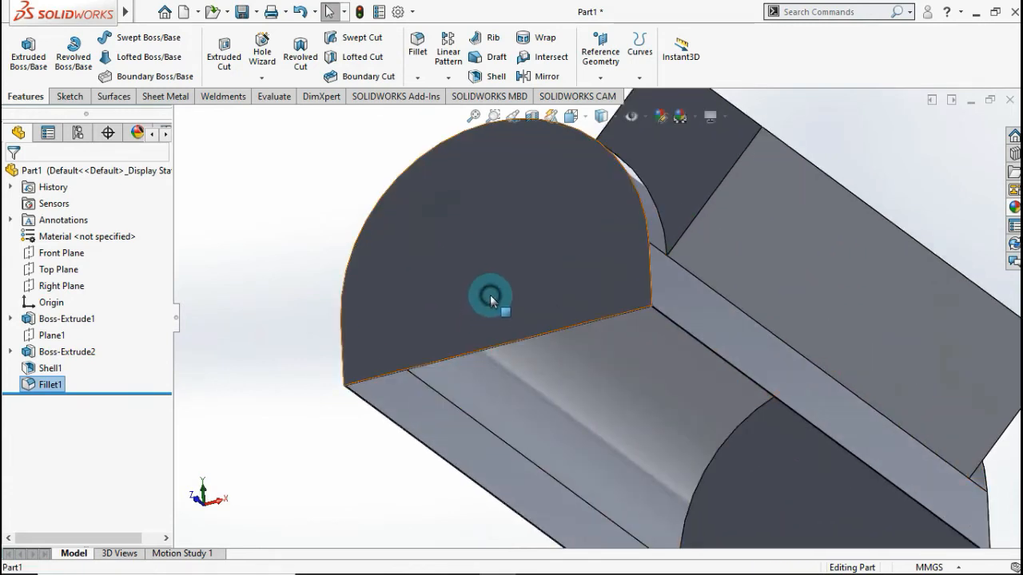
click(490, 297)
click(556, 252)
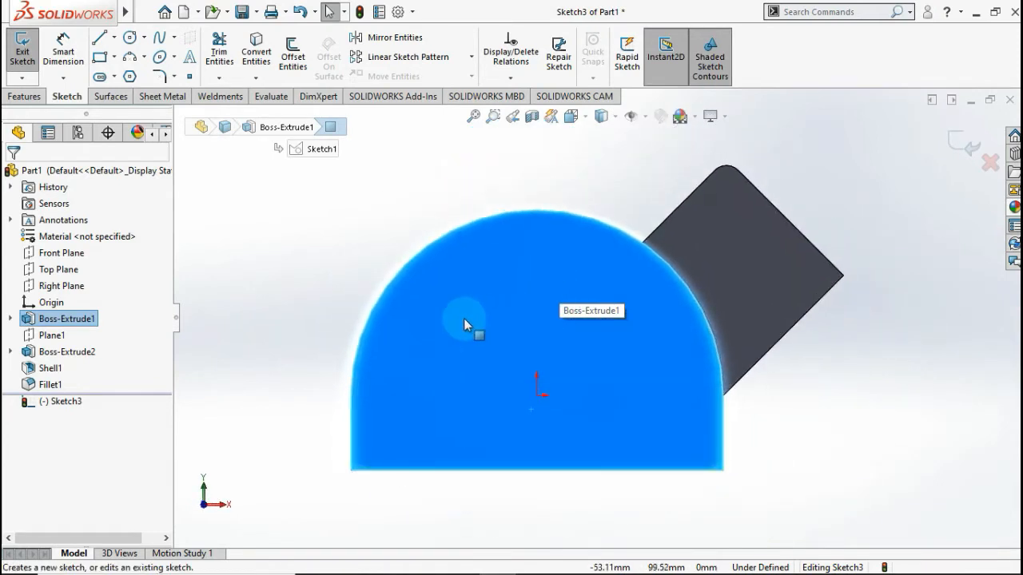
click(294, 310)
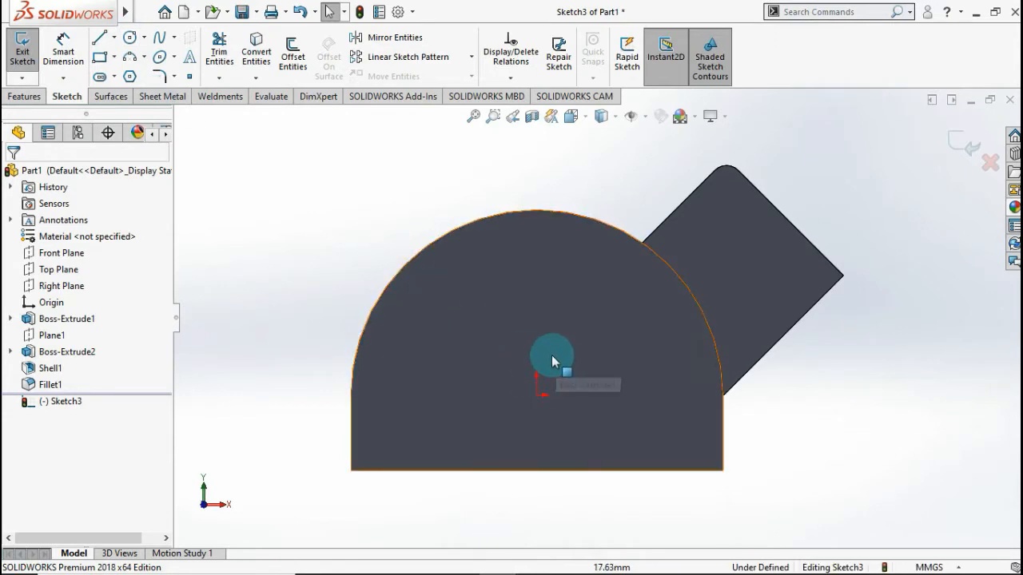
Step: Sketch a circle of about 65 mm radius centred on the origin of the end face
click(130, 37)
click(537, 396)
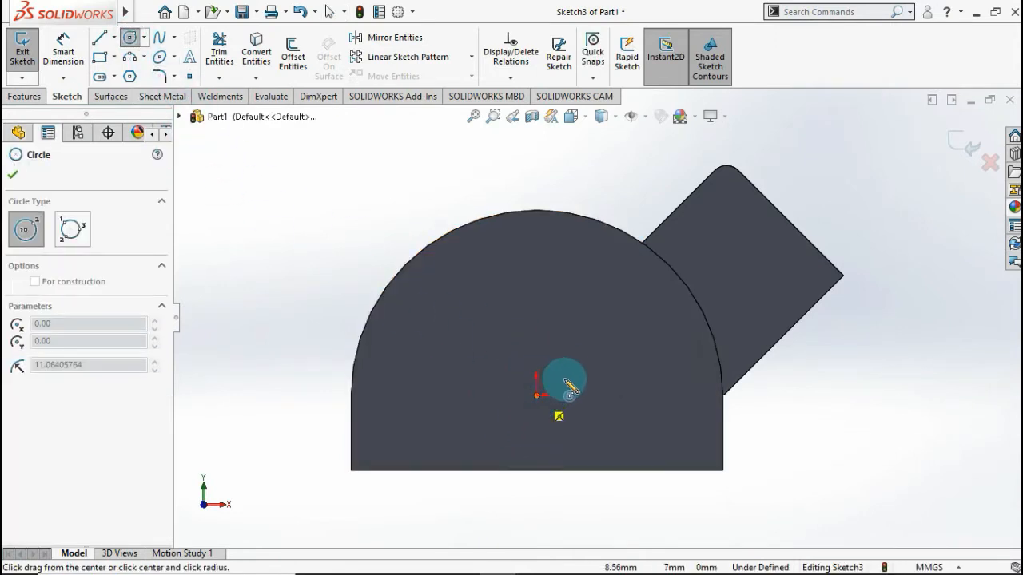
click(582, 366)
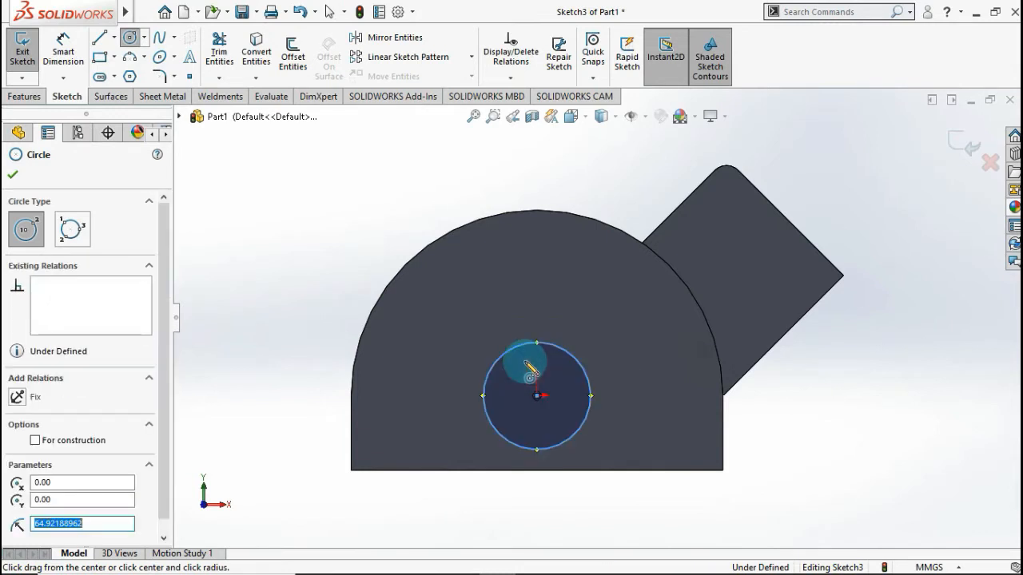
Step: Dimension the circle's diameter as 35*2, giving 70 mm
click(64, 48)
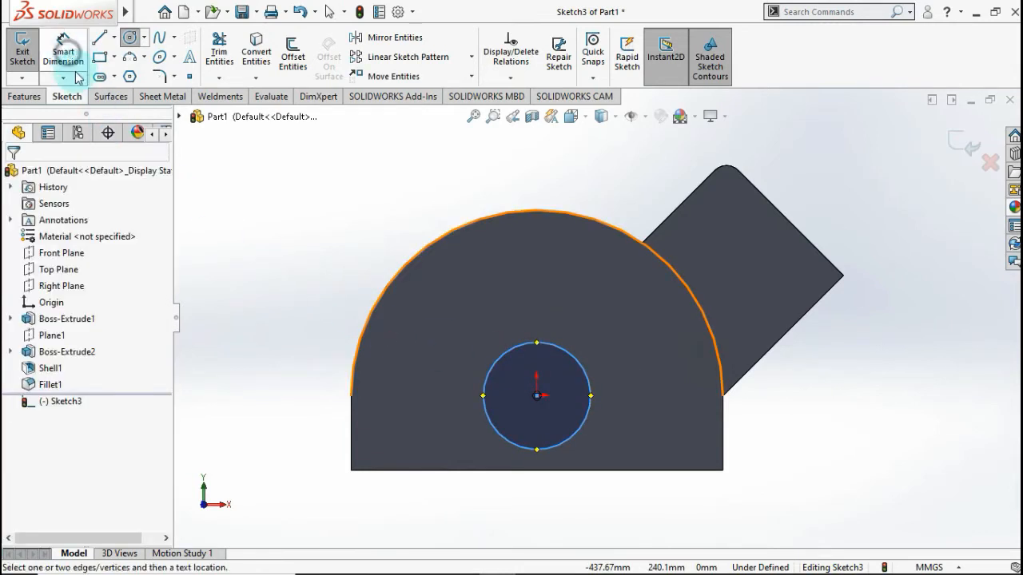
click(486, 417)
click(495, 474)
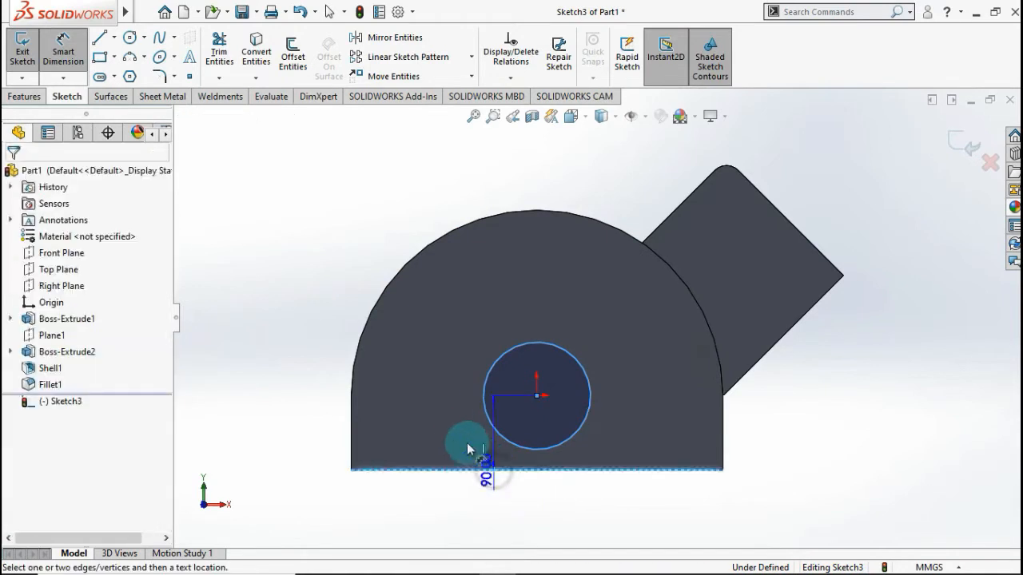
click(442, 406)
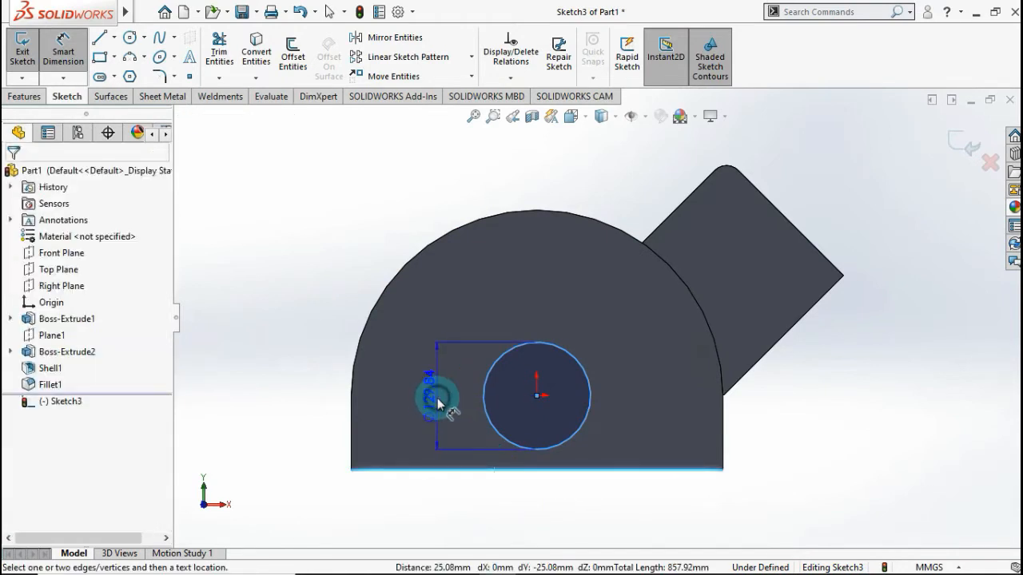
click(442, 412)
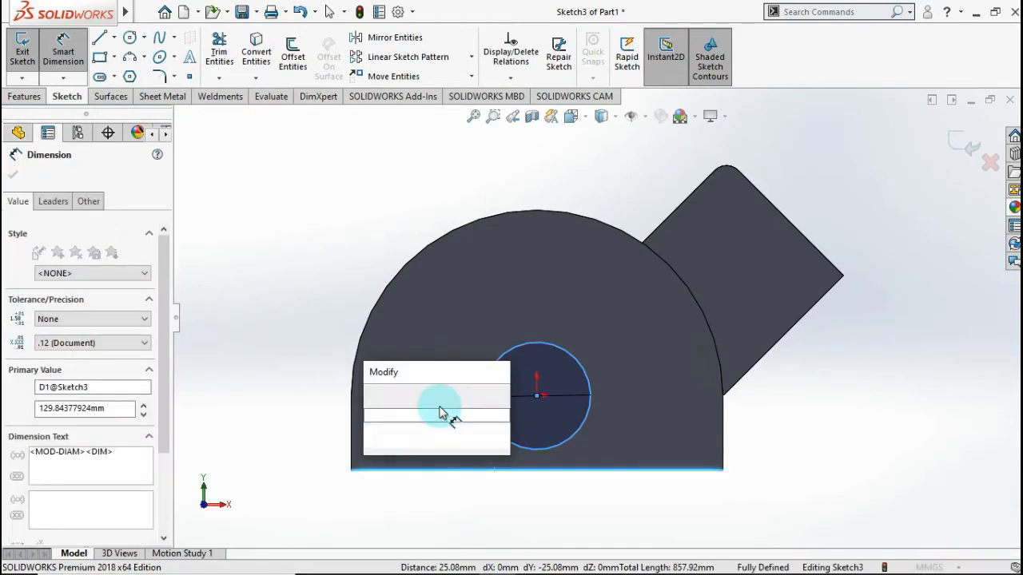
text(35*2)
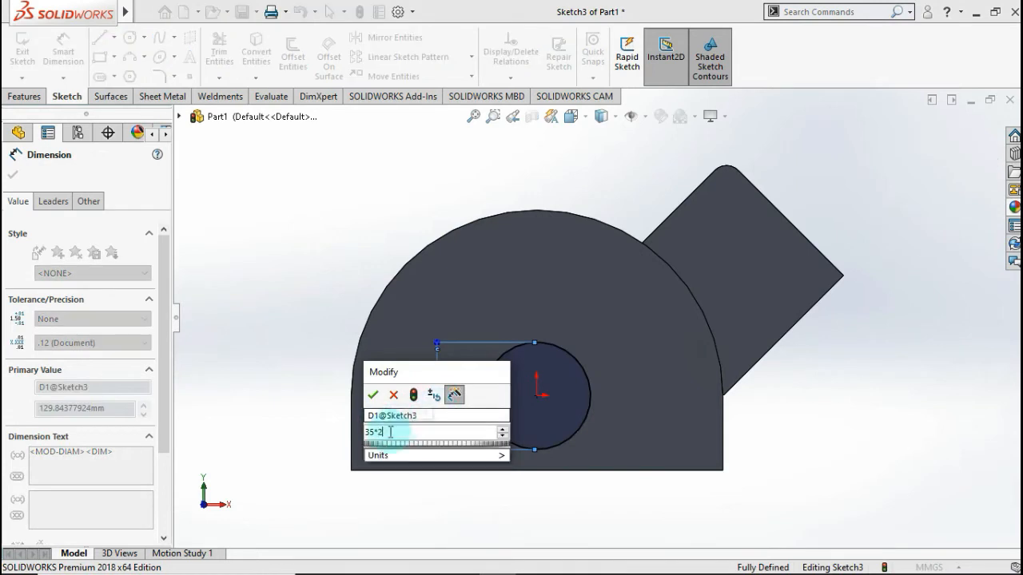
click(374, 396)
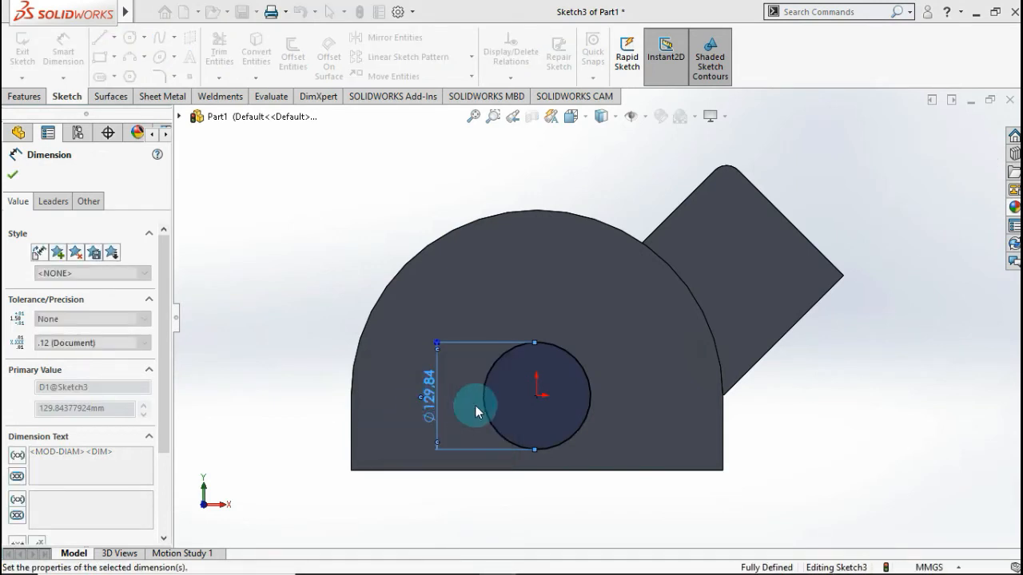
Step: Draw connected lines from one side point of the circle down to the body's bottom edge, along it, and up to the opposite side point
scroll(556, 406, down, 3)
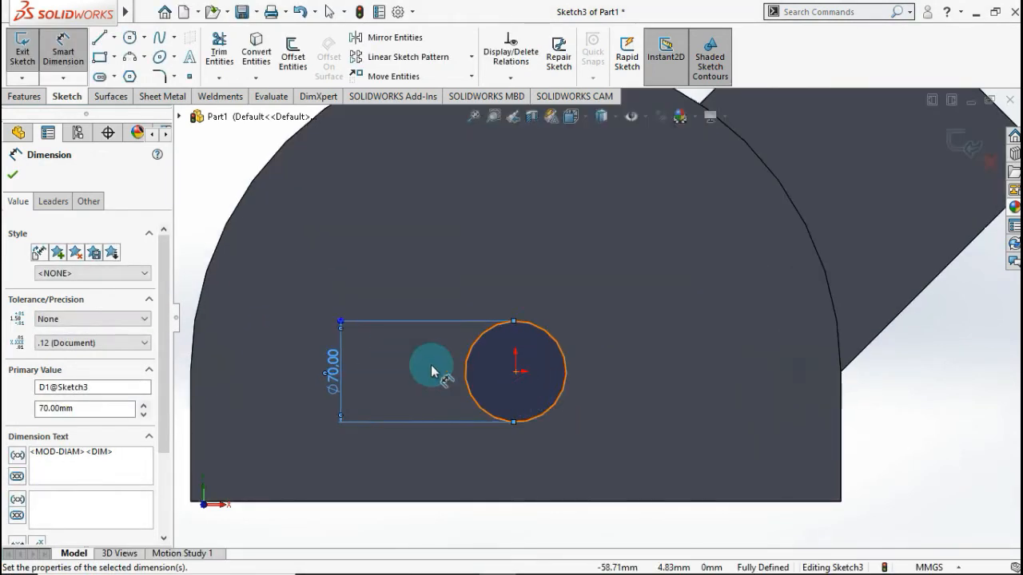
click(97, 39)
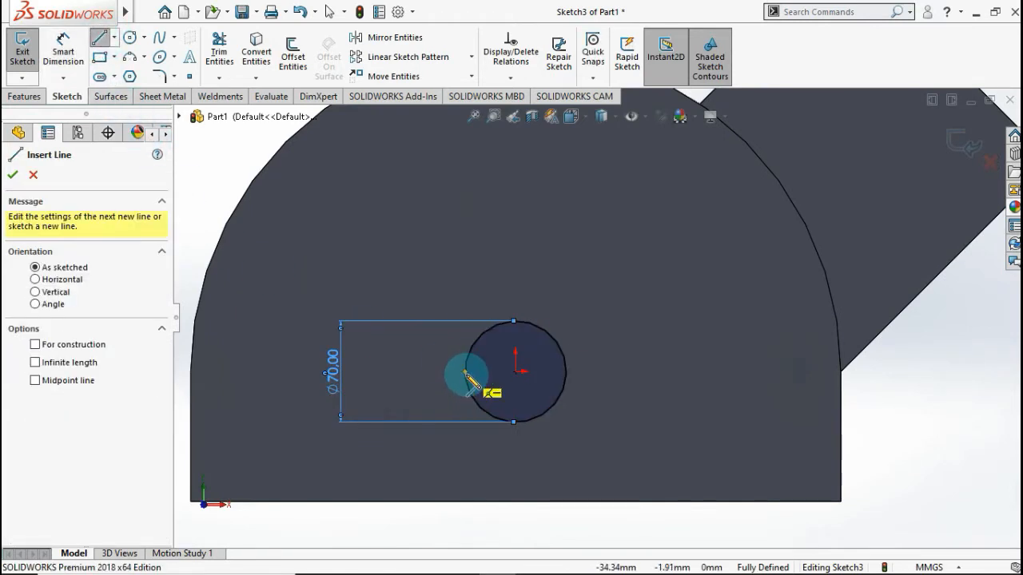
click(465, 373)
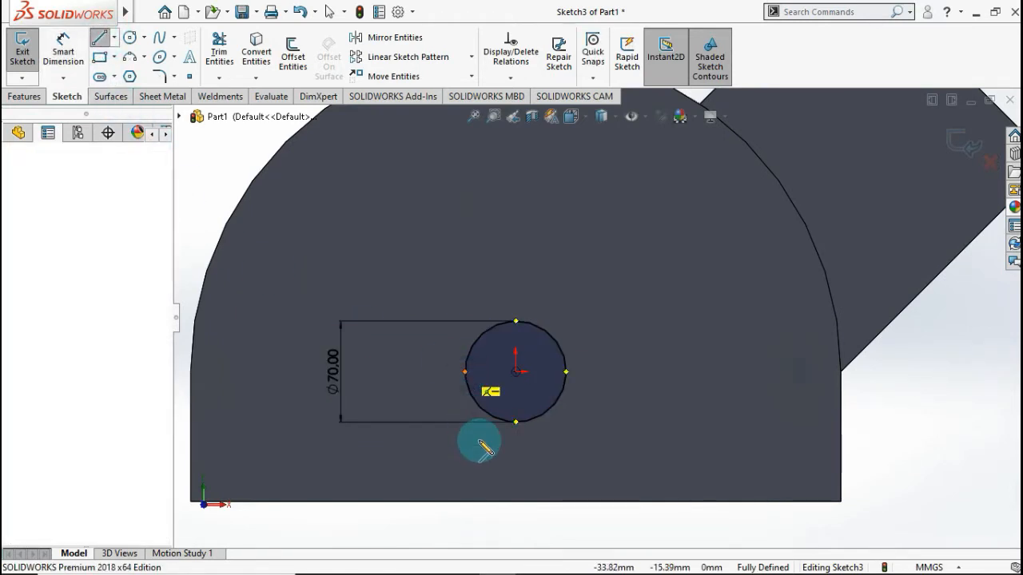
click(465, 501)
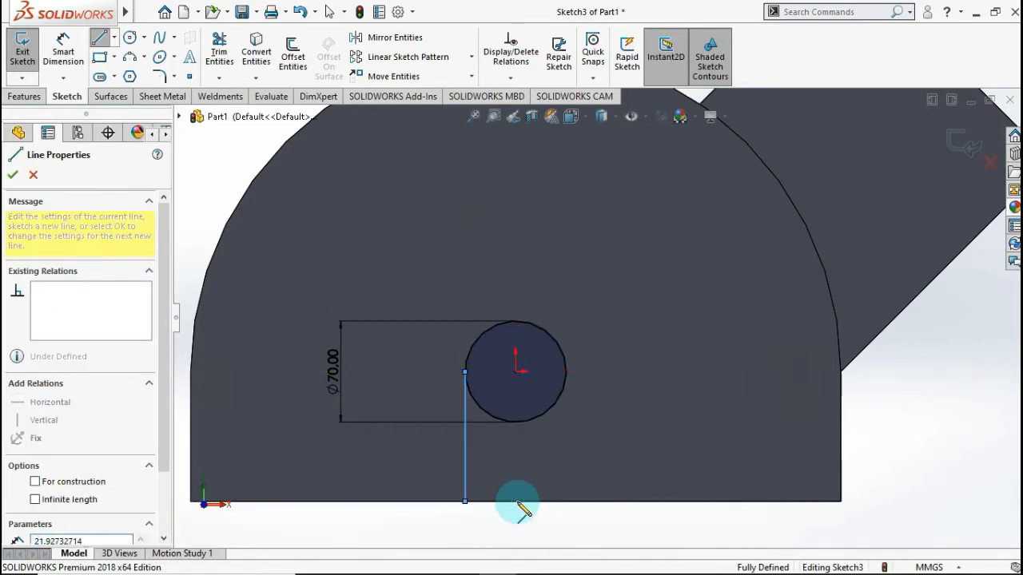
click(565, 502)
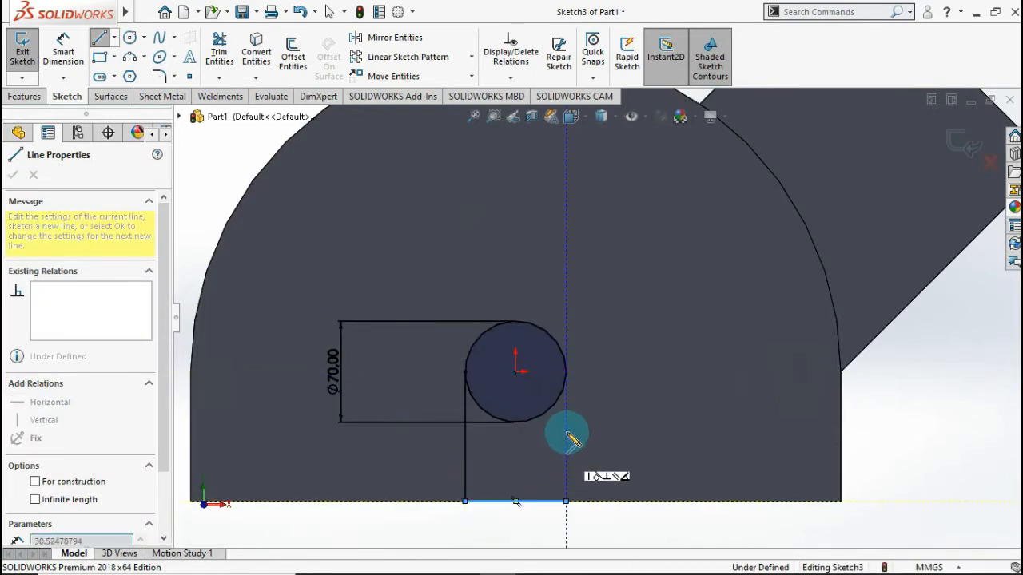
click(567, 372)
click(315, 160)
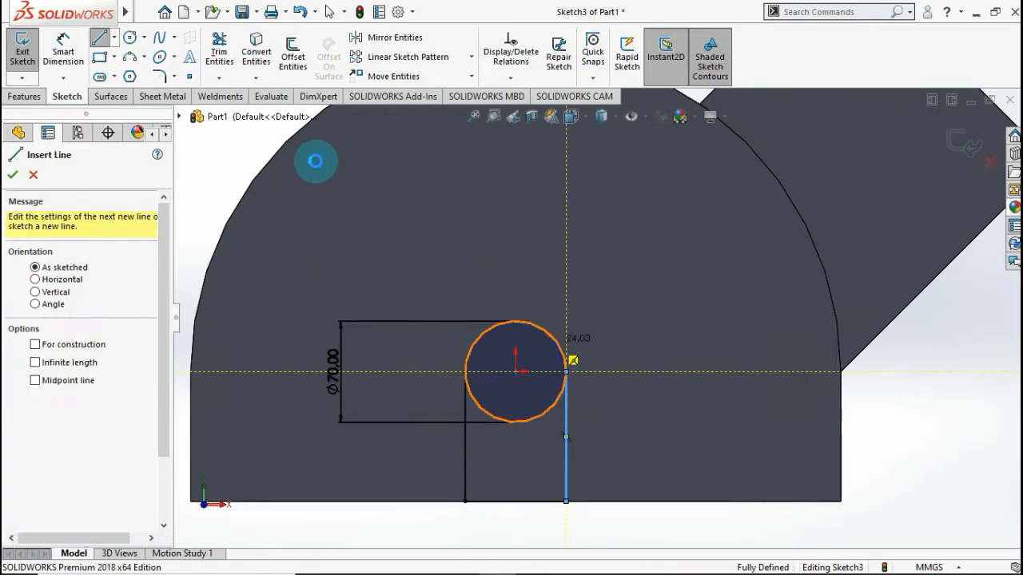
key(Escape)
Step: Trim away the circle's lower half between the two vertical lines to leave a round-topped slot profile
click(221, 57)
drag(536, 450, 526, 403)
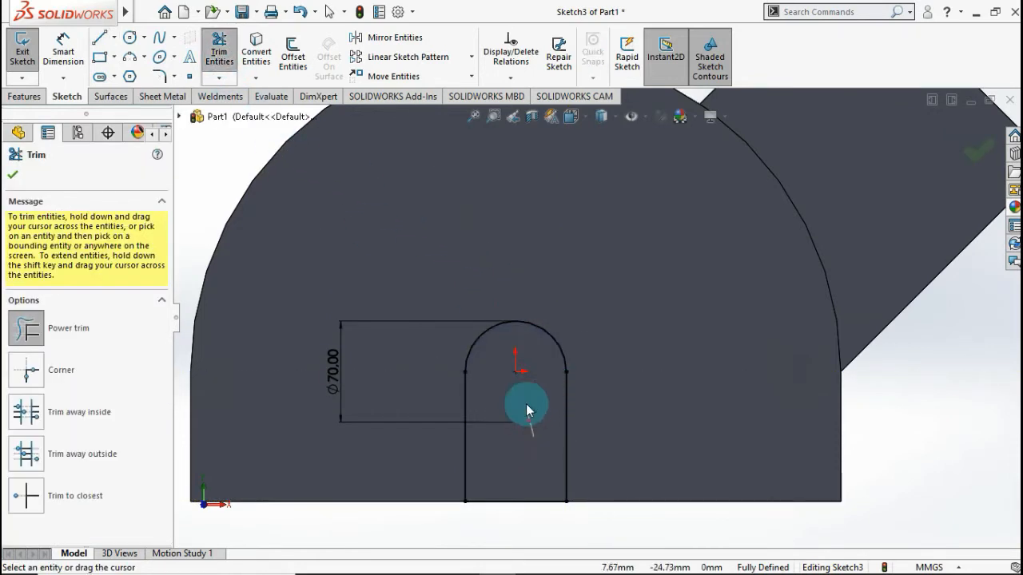
scroll(560, 418, up, 2)
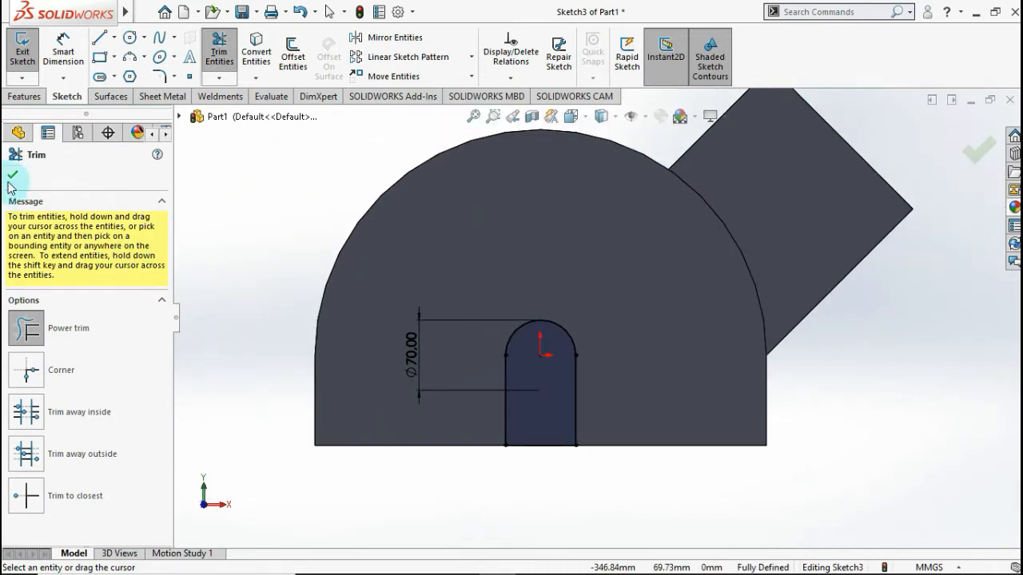
click(11, 176)
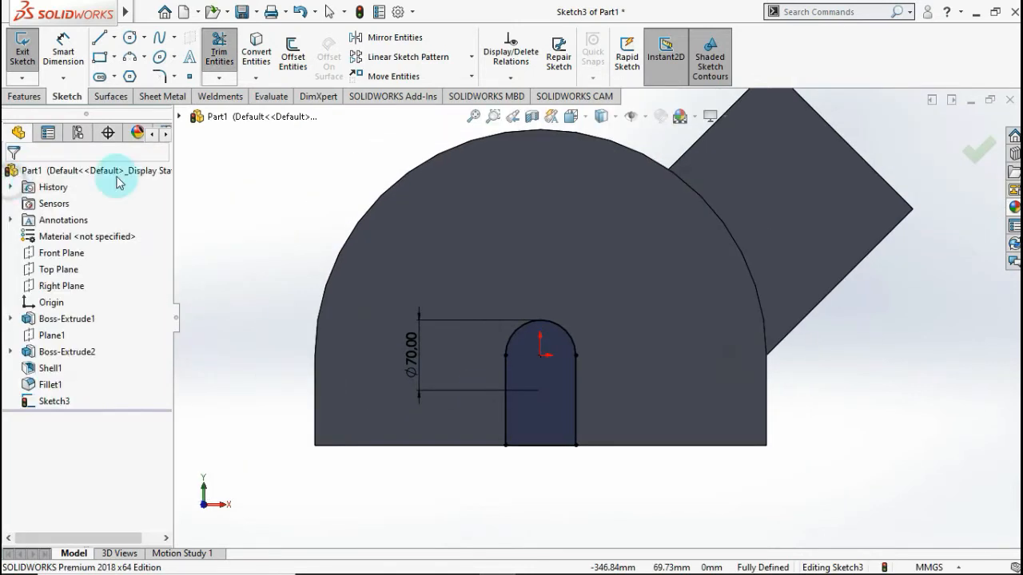
Step: Cut the round-topped slot profile through the whole body with a Through All extruded cut
click(38, 99)
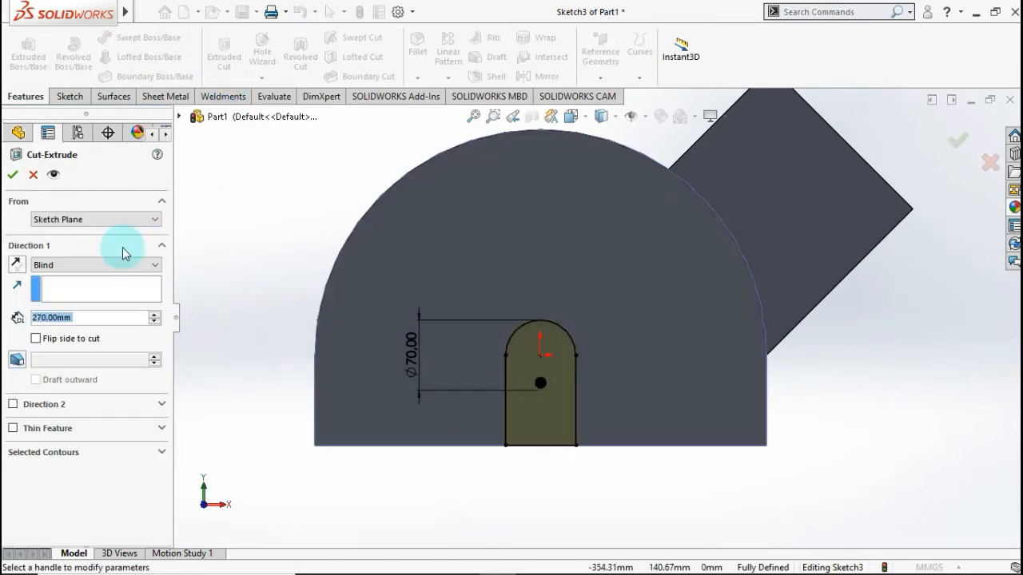
click(118, 264)
click(112, 289)
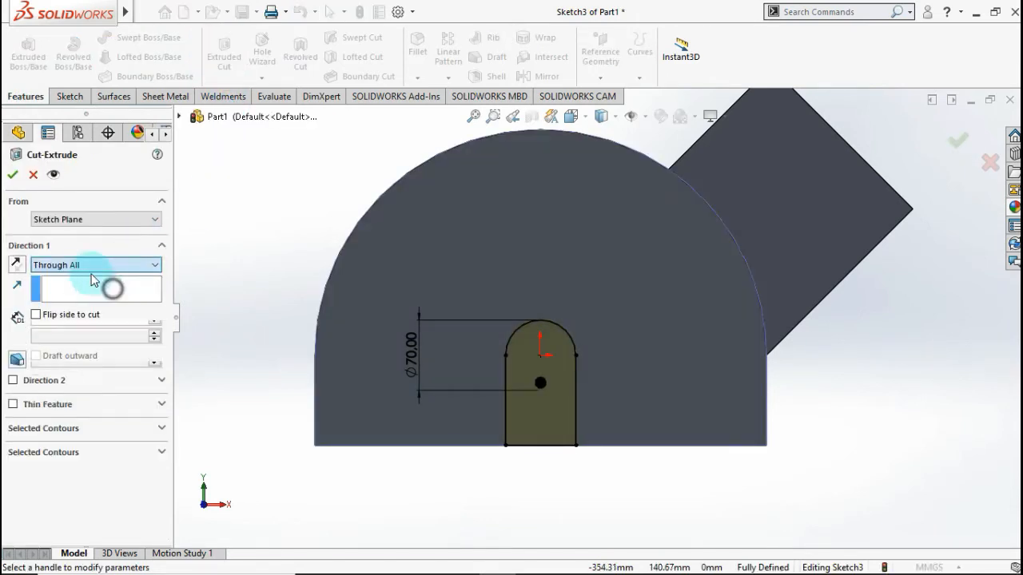
click(18, 175)
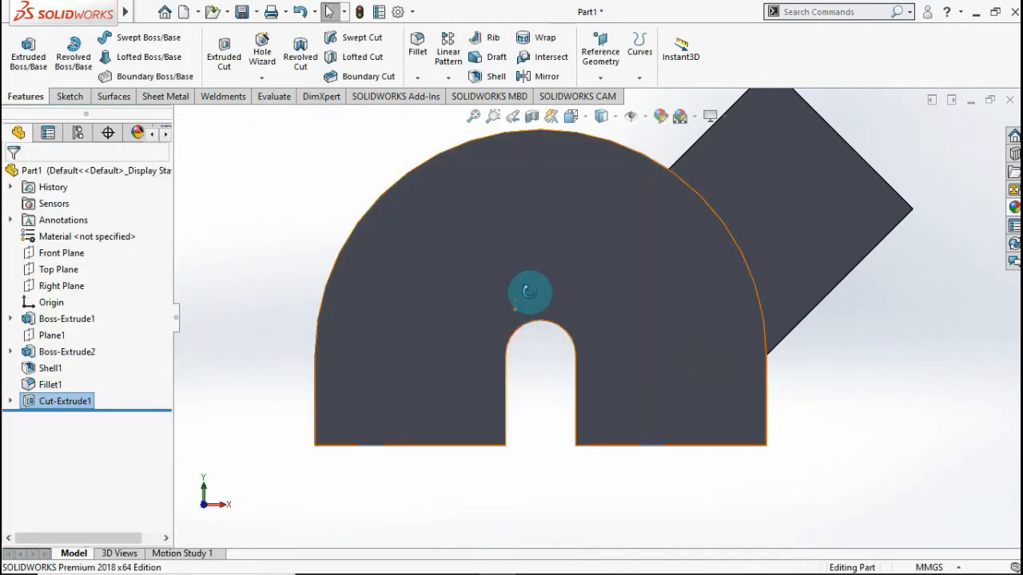
Step: Open a sketch on the narrow bottom rim face of the shelled half-round body
middle_drag(529, 292, 515, 376)
key(f)
scroll(516, 377, up, 2)
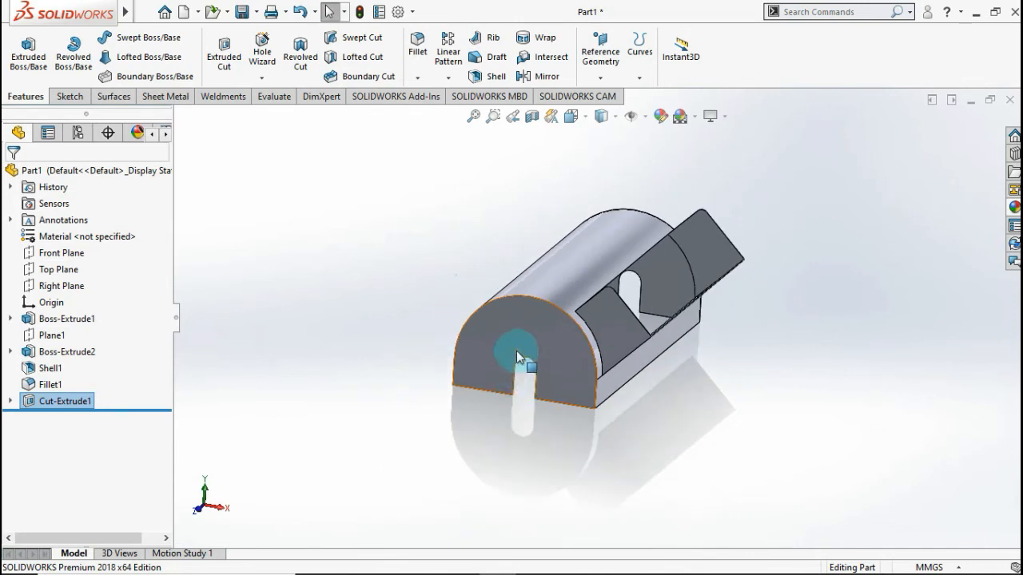
middle_drag(517, 351, 571, 328)
scroll(565, 280, down, 5)
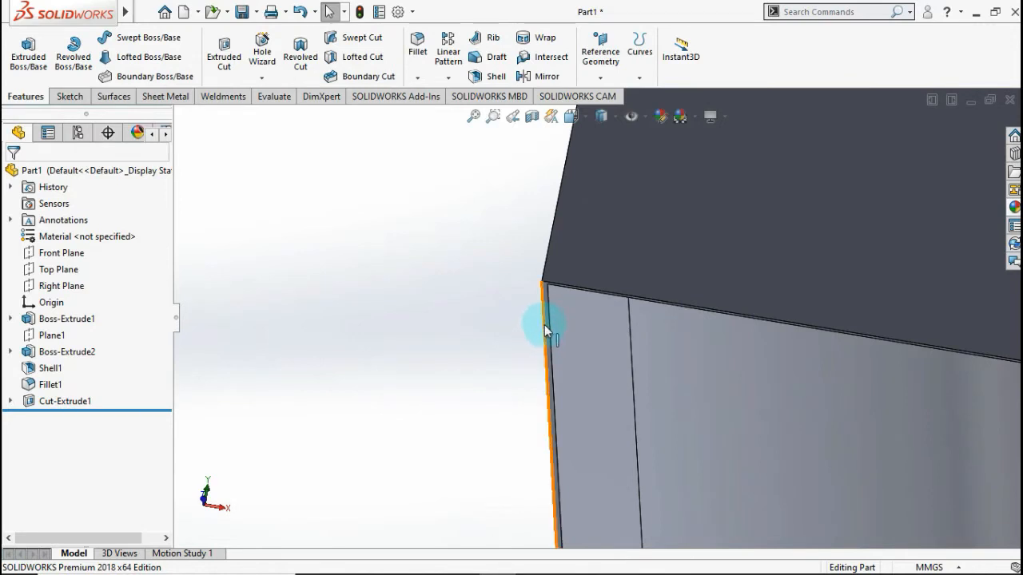
middle_drag(546, 318, 561, 297)
click(561, 296)
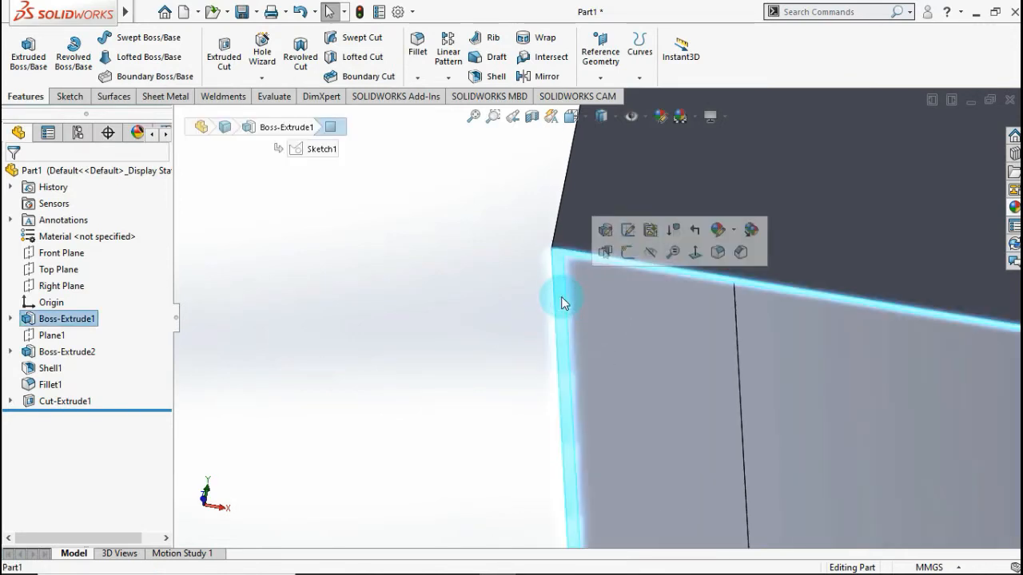
click(628, 255)
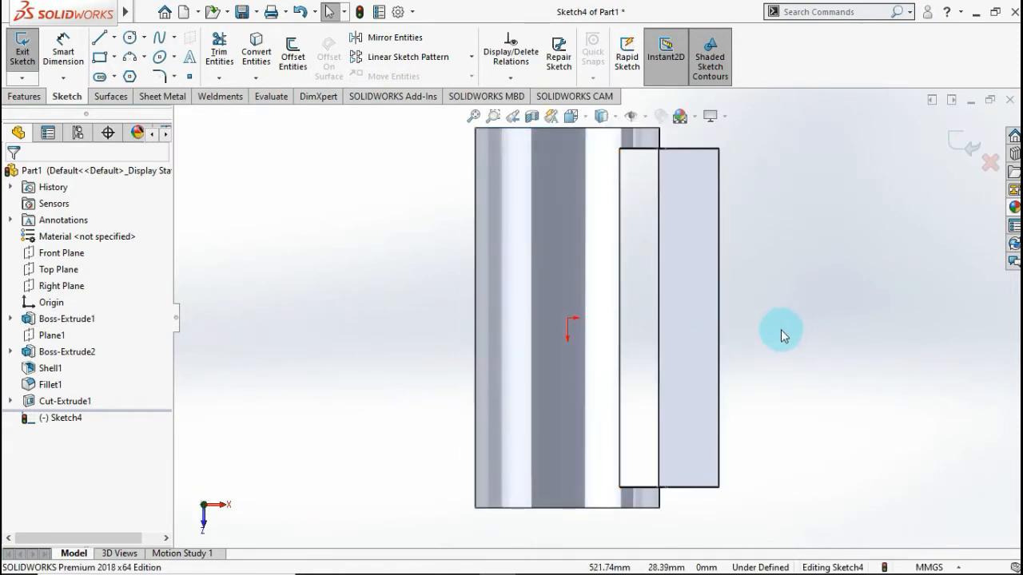
Step: Sketch a rectangle about 455 mm by 91 mm outward from the body's end edge, starting at the corner opposite the angled block
scroll(479, 180, down, 2)
scroll(495, 168, up, 3)
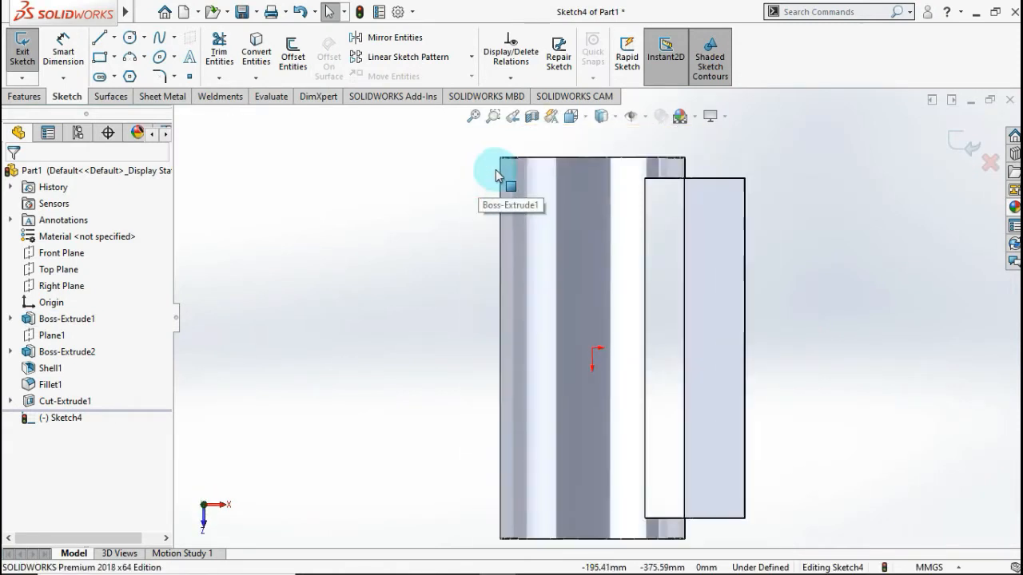
scroll(567, 175, down, 5)
scroll(529, 184, down, 2)
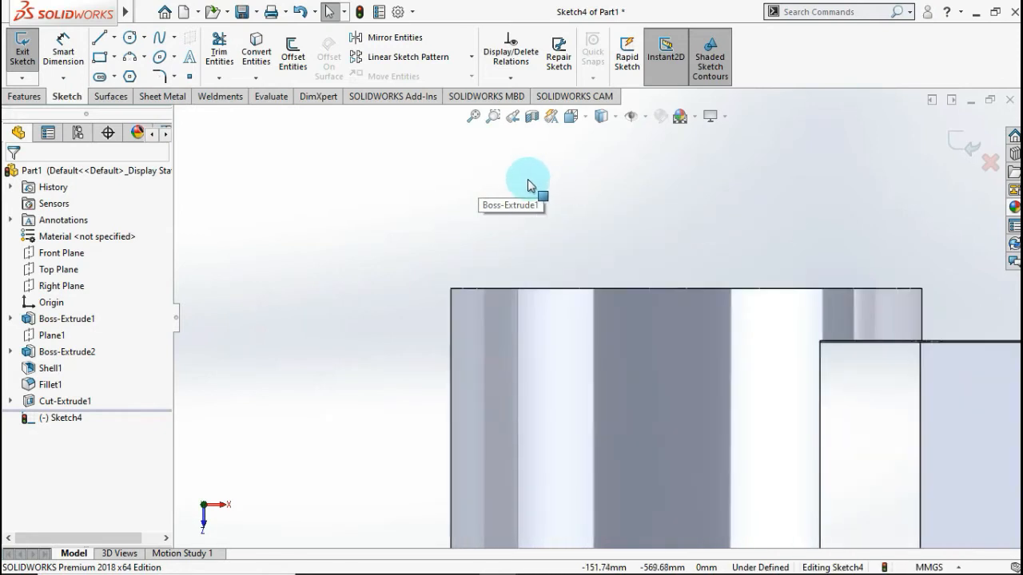
click(99, 40)
scroll(469, 338, down, 2)
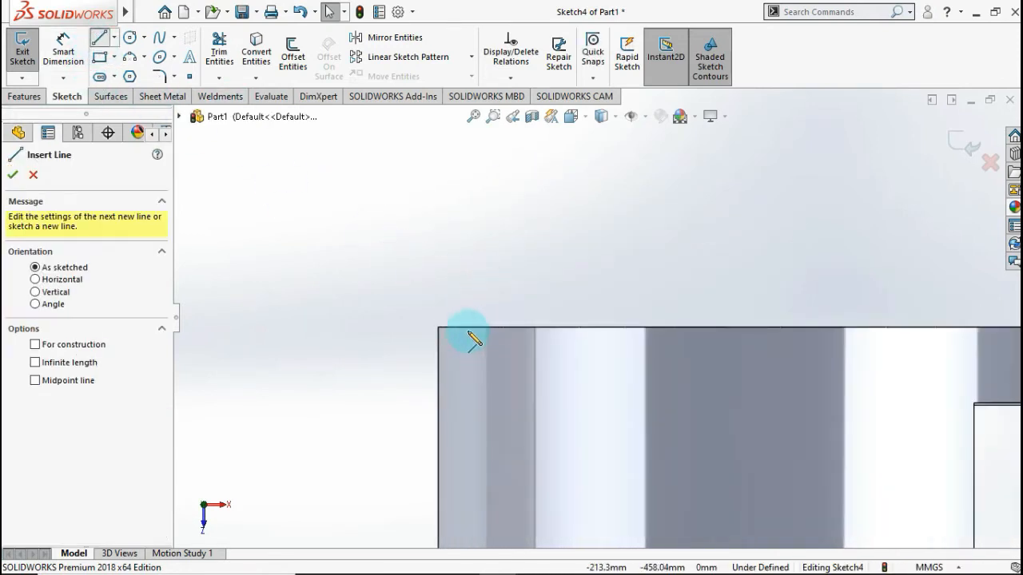
scroll(445, 331, up, 2)
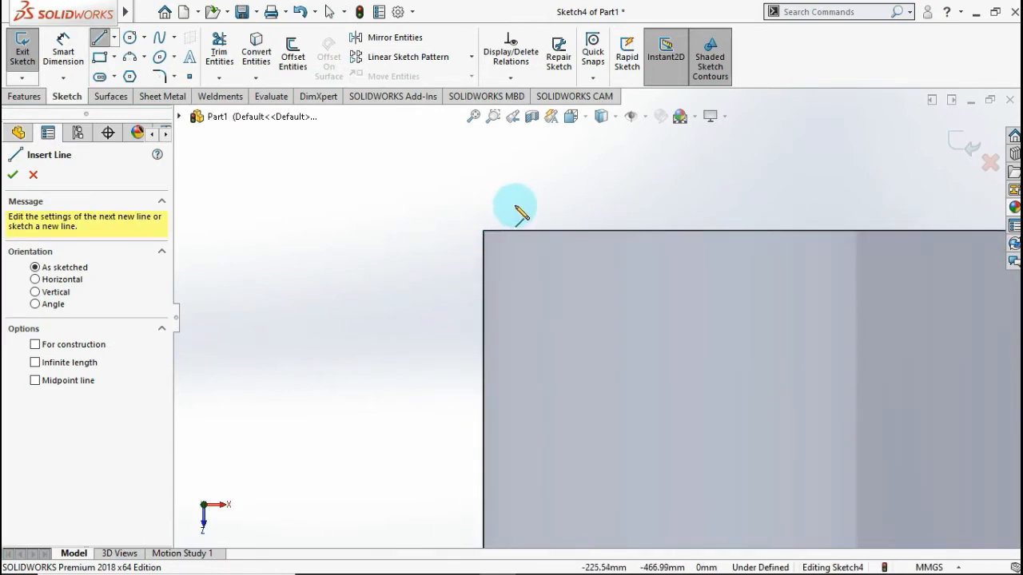
scroll(517, 207, up, 2)
click(100, 59)
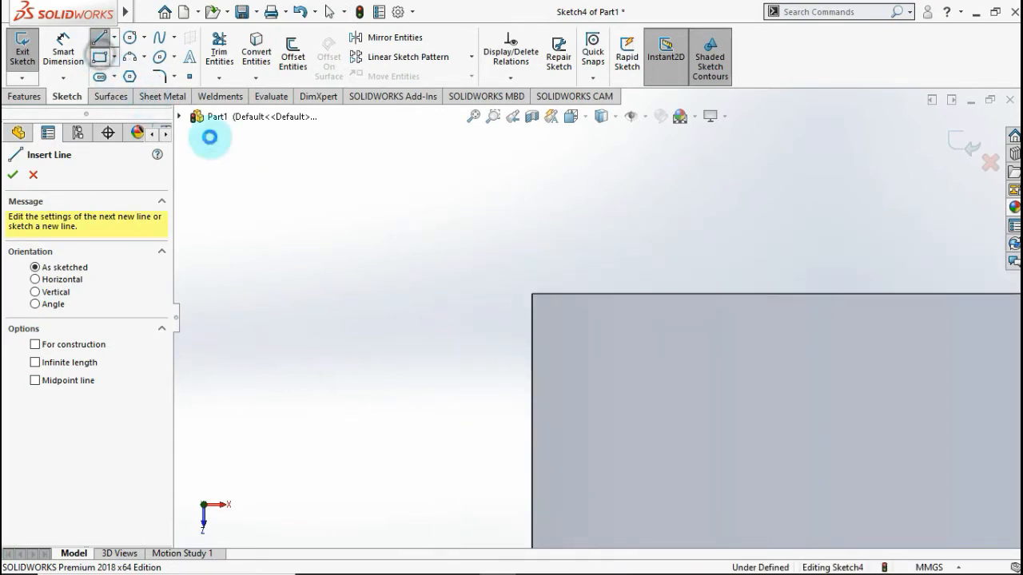
click(532, 296)
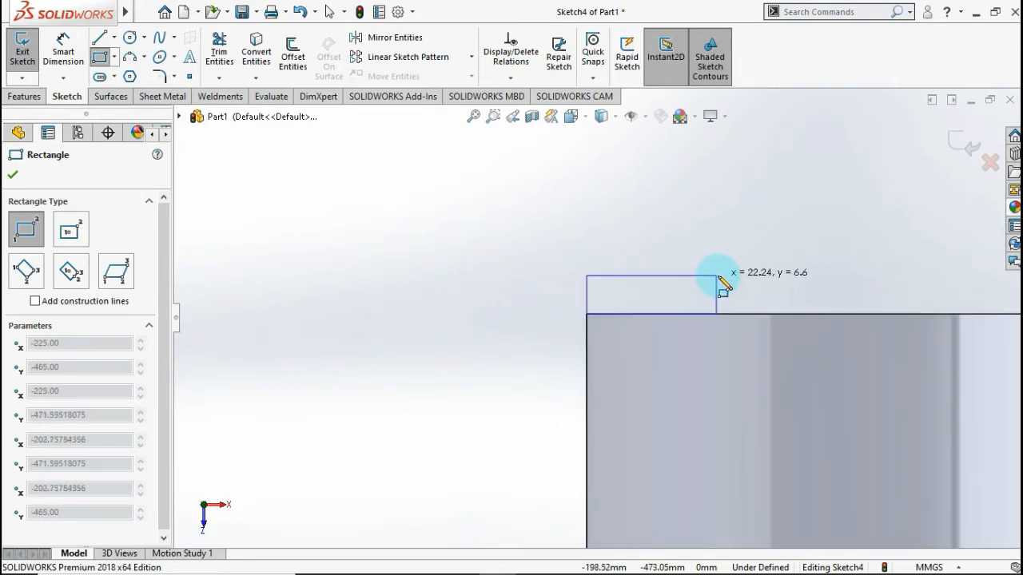
scroll(751, 280, up, 4)
scroll(787, 278, down, 5)
scroll(799, 283, up, 4)
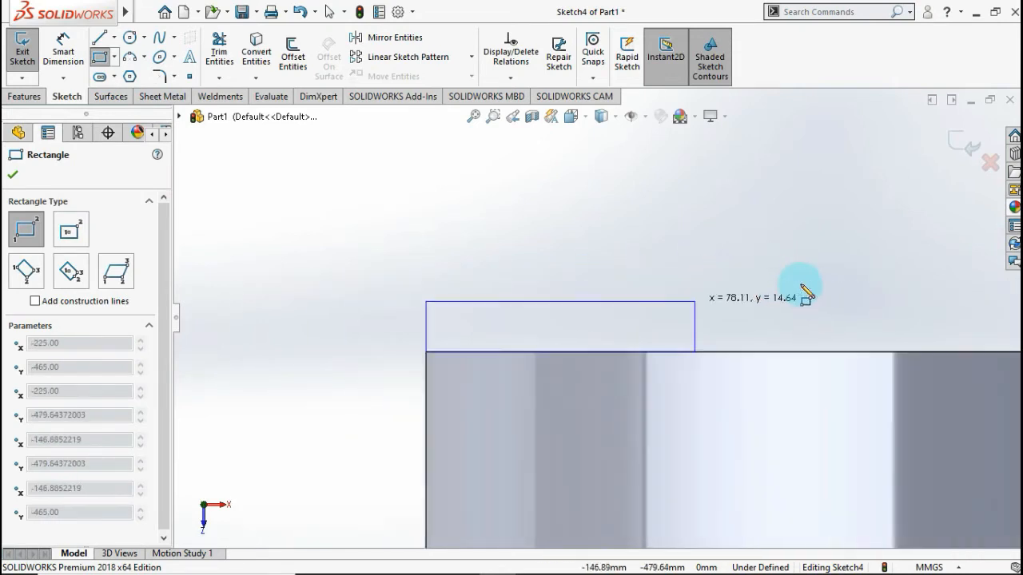
scroll(823, 289, up, 4)
scroll(887, 280, up, 2)
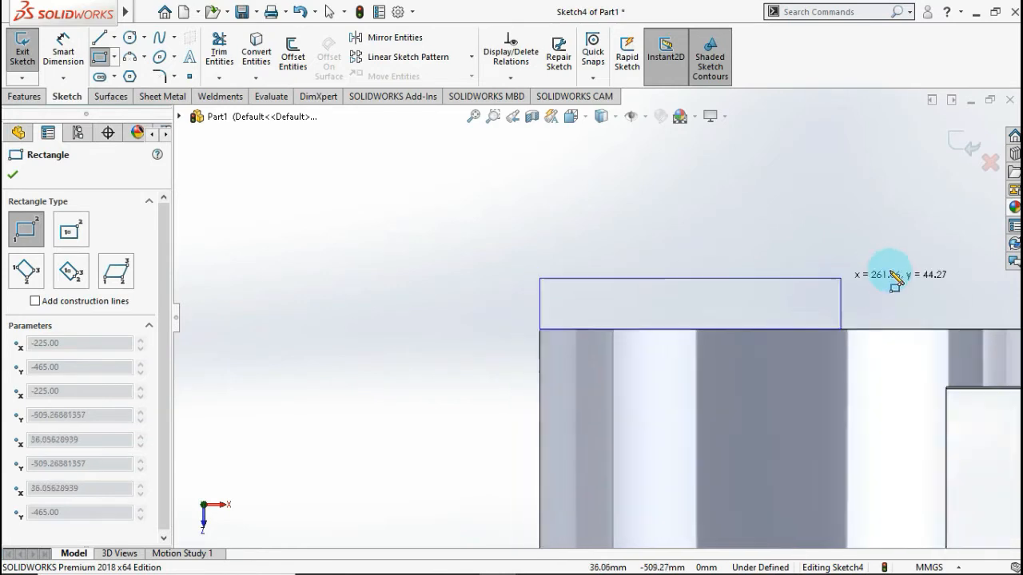
scroll(895, 277, up, 2)
scroll(879, 272, down, 2)
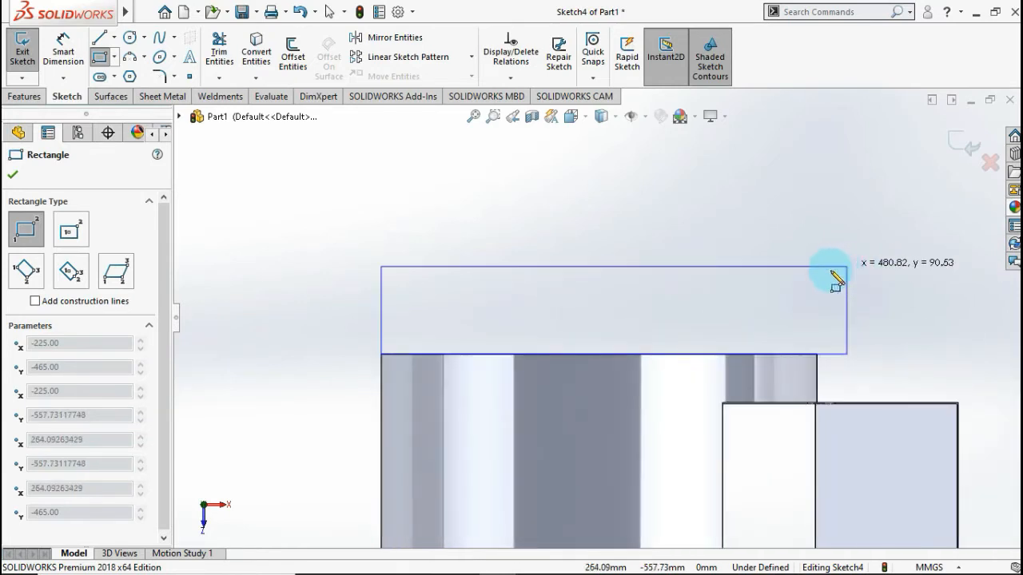
scroll(835, 280, down, 2)
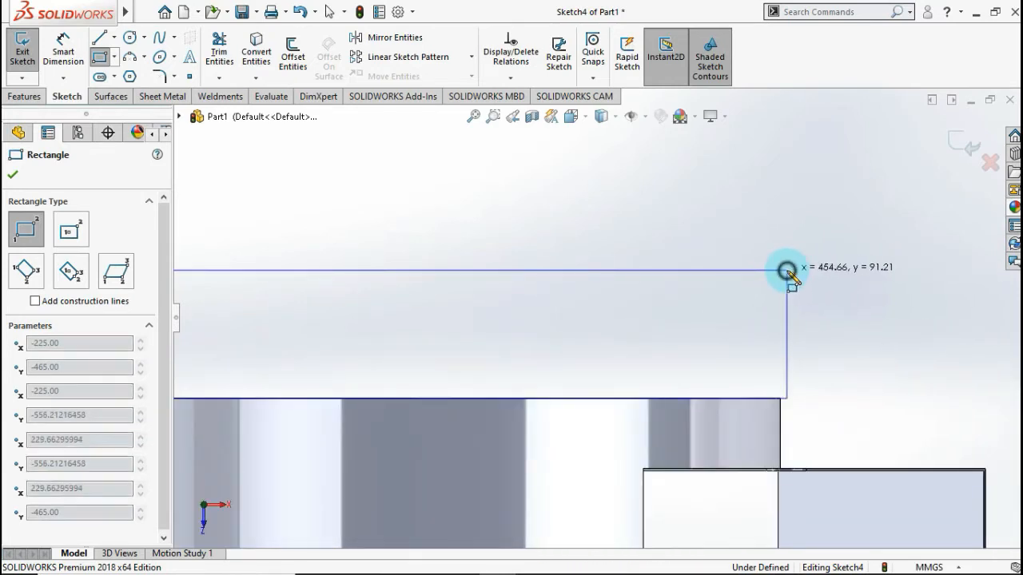
click(787, 271)
Step: Make the rectangle's short side farthest from the angled block collinear with the body's adjoining long outer edge
key(ctrl+8)
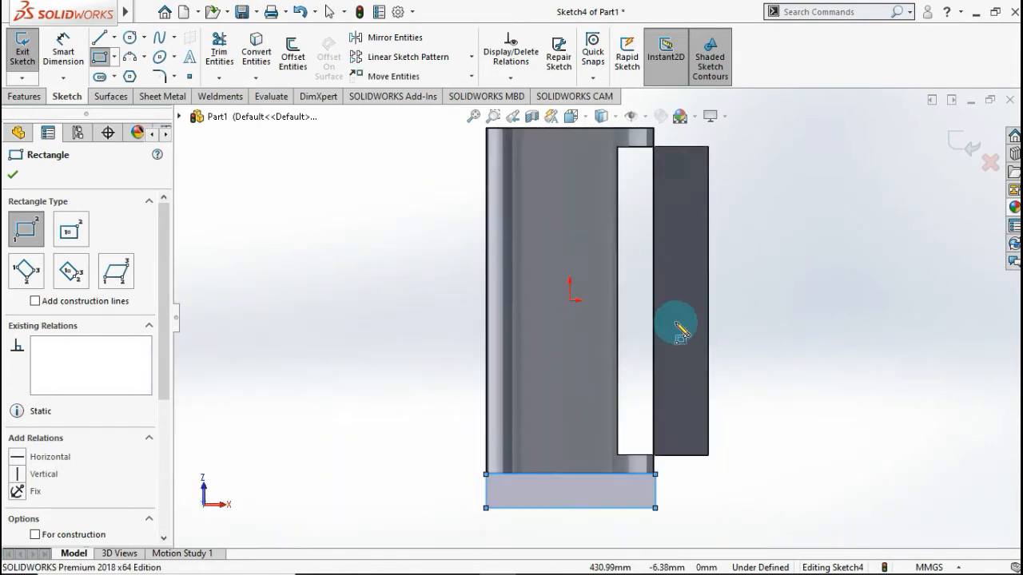
scroll(639, 464, down, 4)
scroll(406, 521, up, 3)
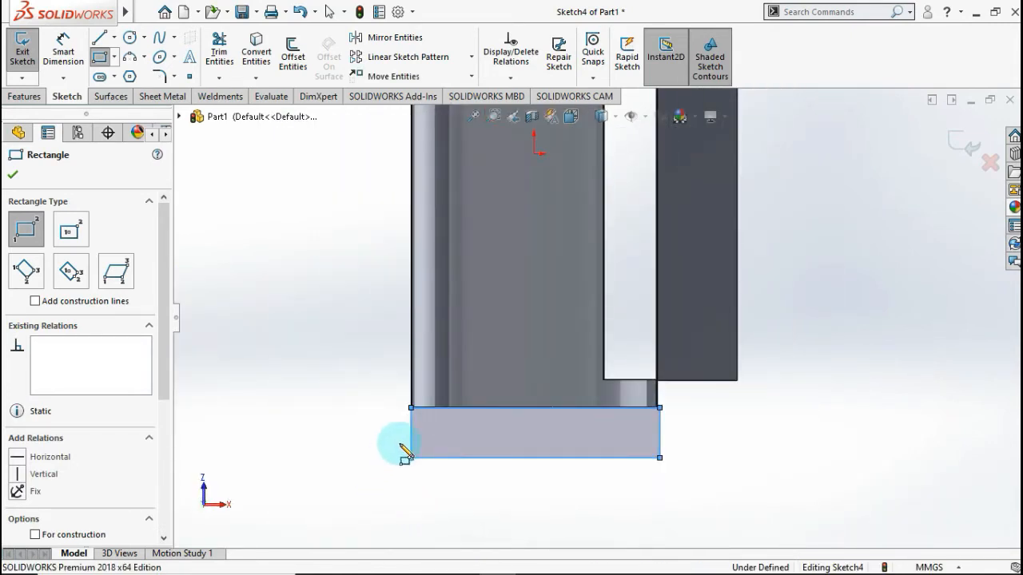
scroll(546, 323, down, 5)
scroll(650, 240, up, 2)
scroll(624, 166, down, 1)
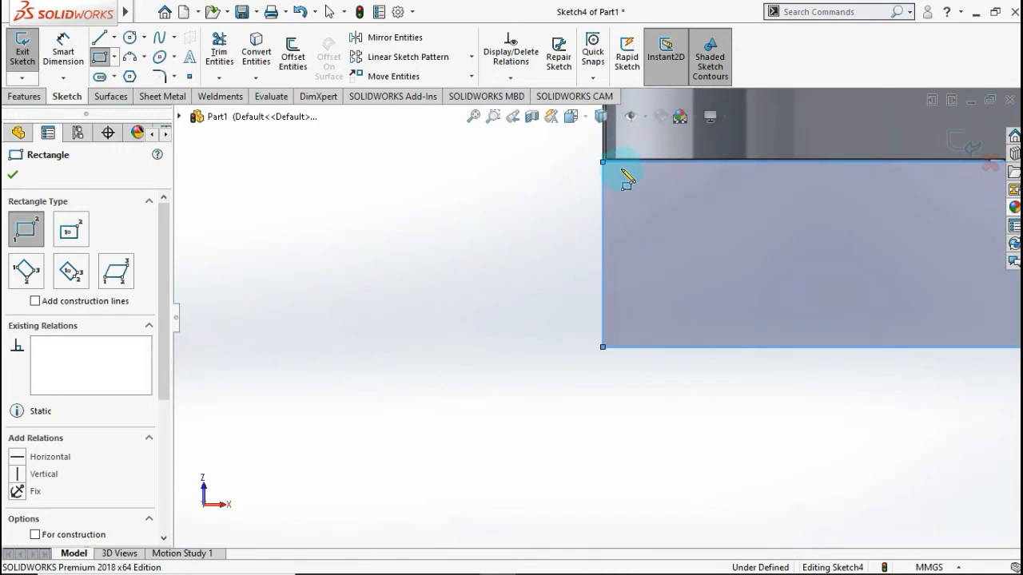
scroll(617, 156, up, 1)
scroll(617, 156, down, 2)
key(Escape)
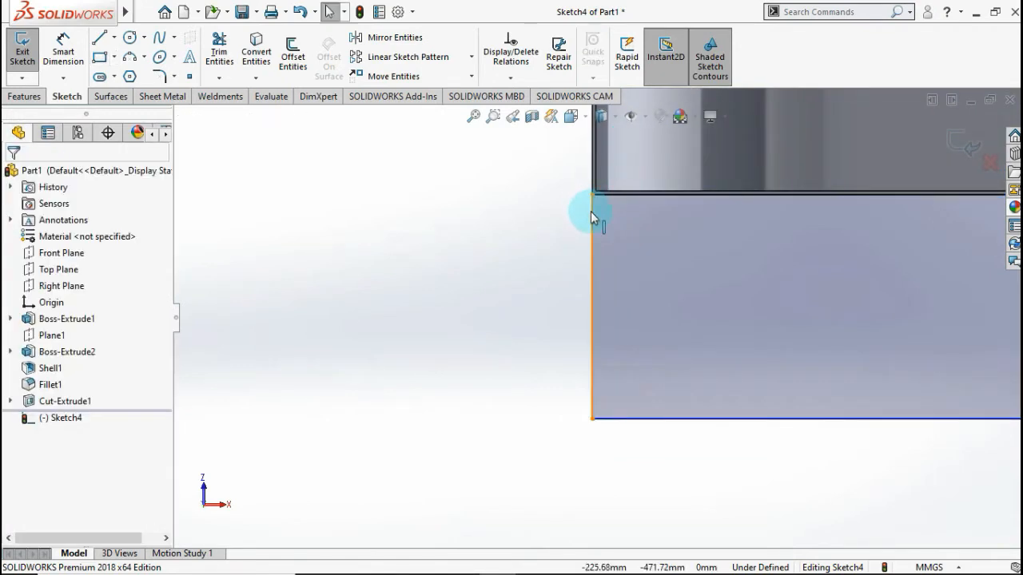
click(589, 208)
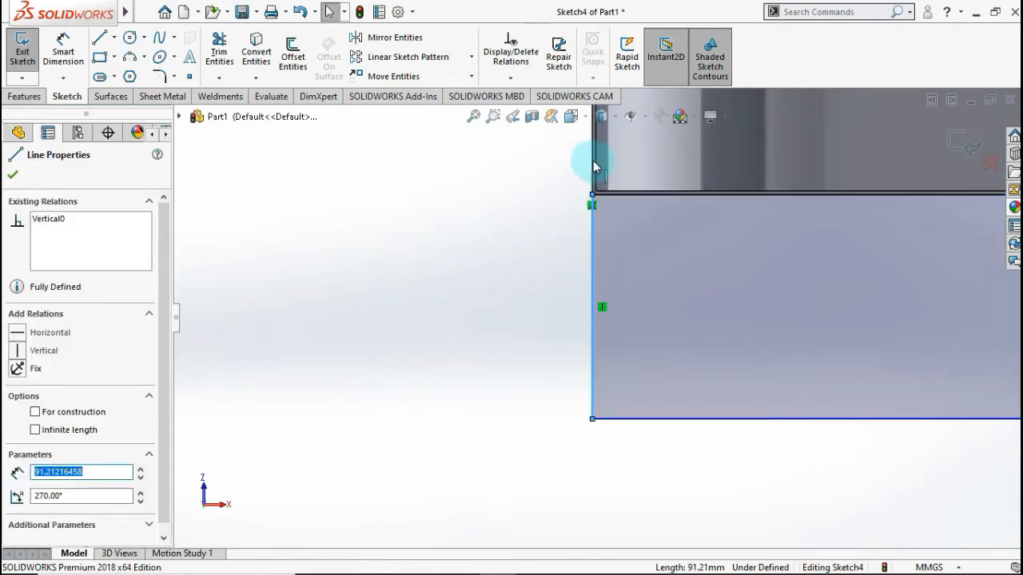
click(592, 165)
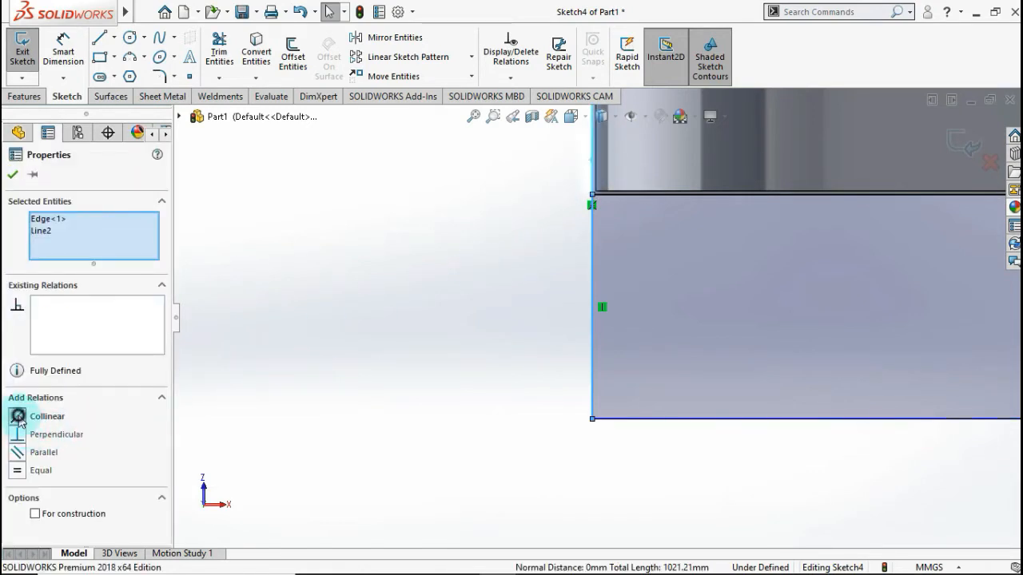
click(13, 175)
Step: Make the rectangle's short side nearest the angled block collinear with the body's long outer edge on that side
scroll(703, 237, up, 4)
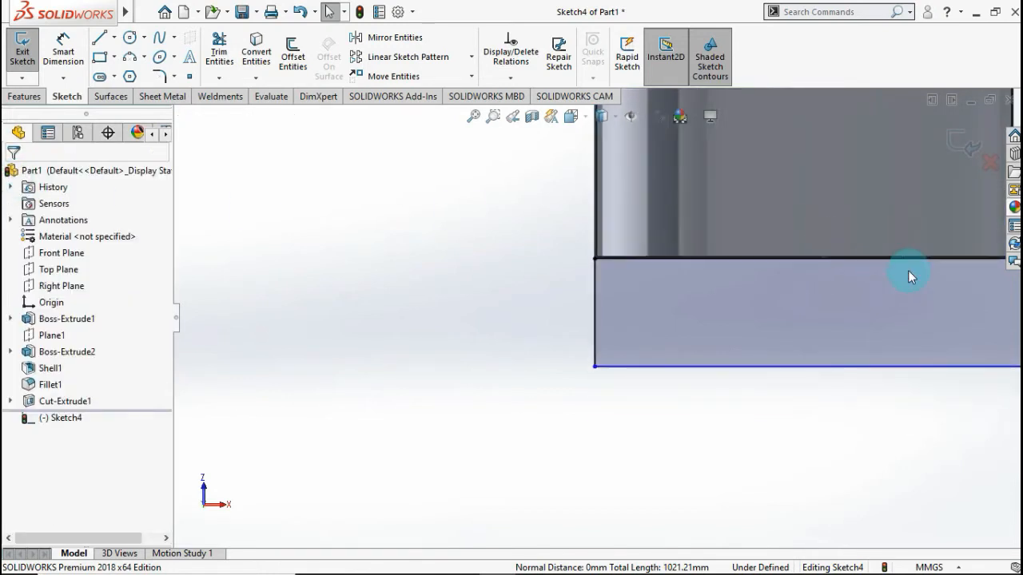
scroll(908, 270, down, 4)
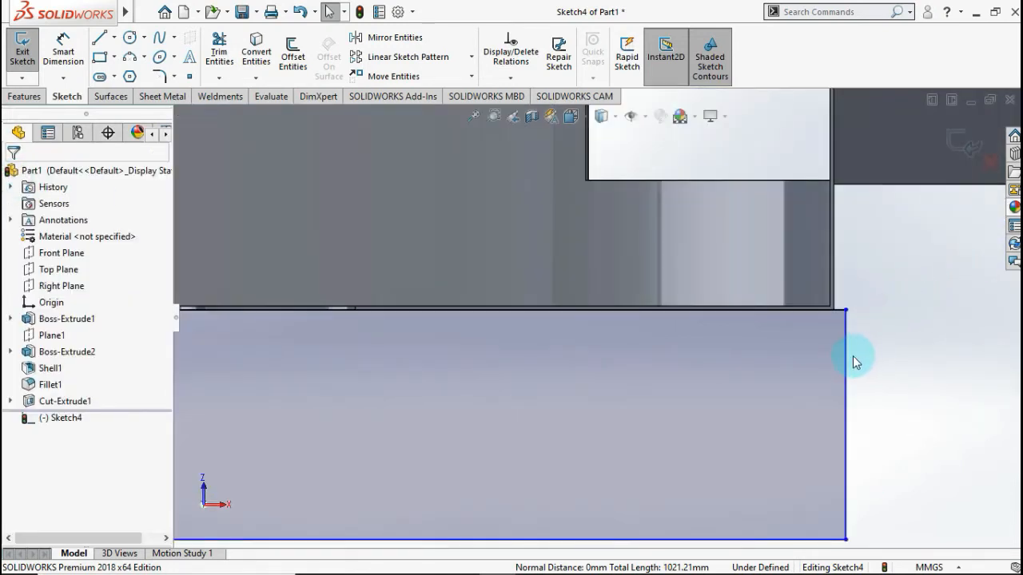
click(848, 358)
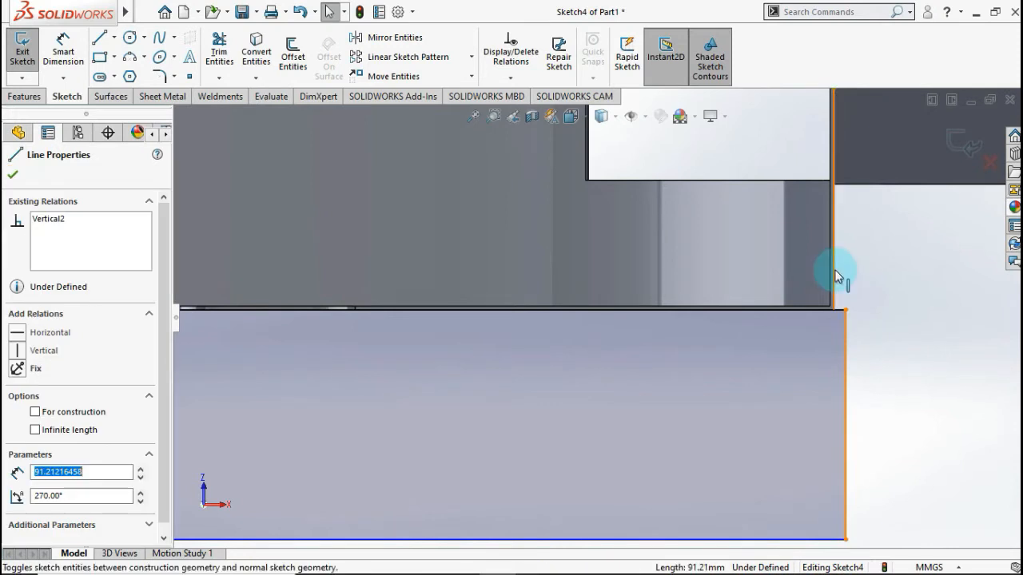
ctrl+click(834, 271)
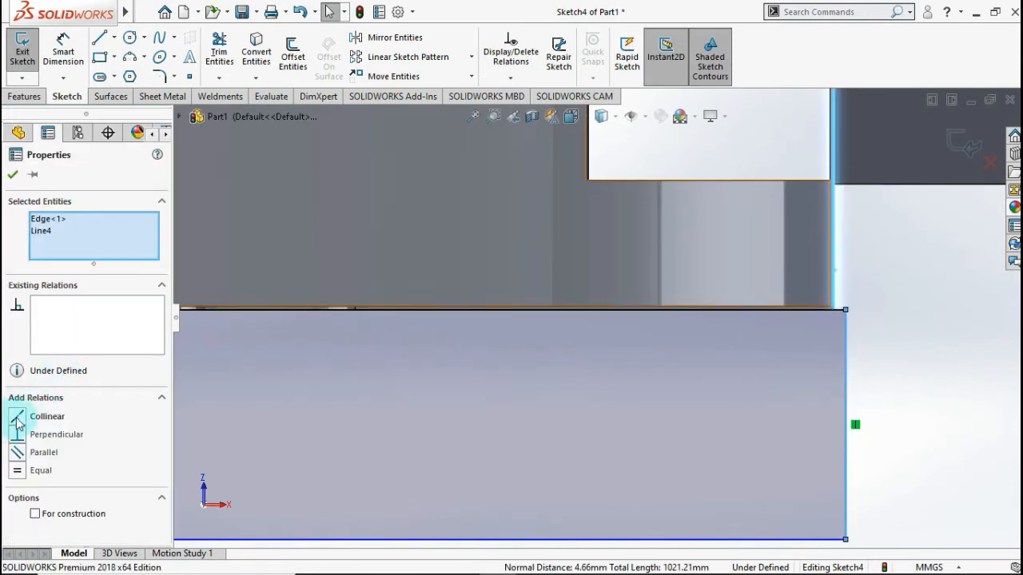
click(17, 418)
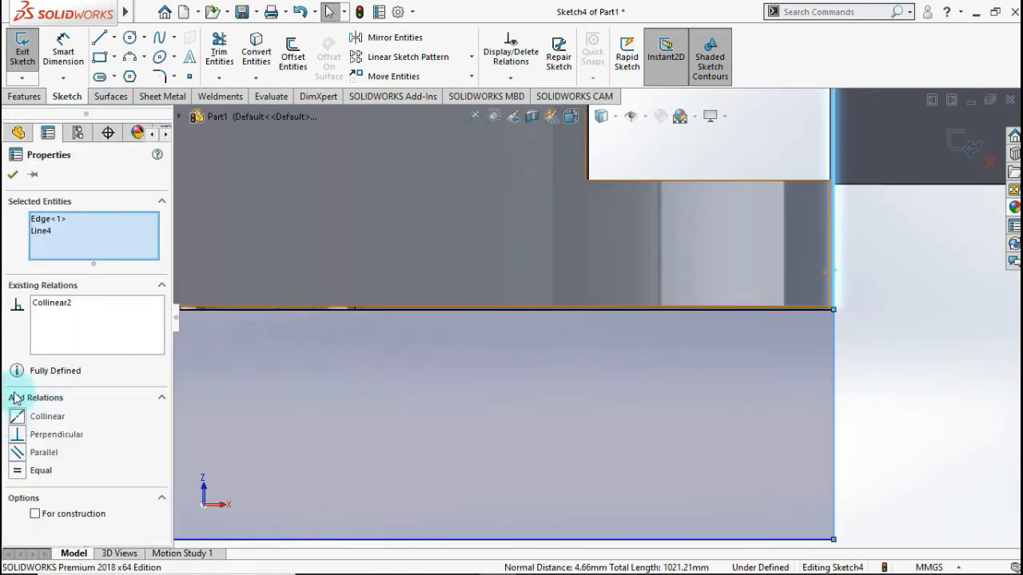
click(12, 175)
Step: Dimension the distance between the rectangle's two long sides and set it to 48.5 mm
scroll(584, 321, up, 2)
scroll(520, 315, up, 3)
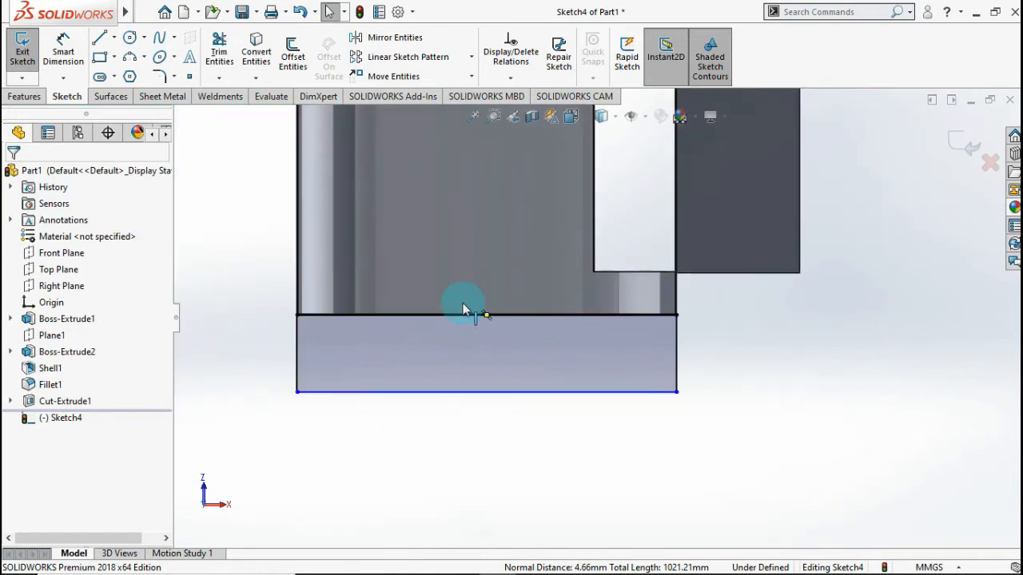
scroll(436, 300, down, 3)
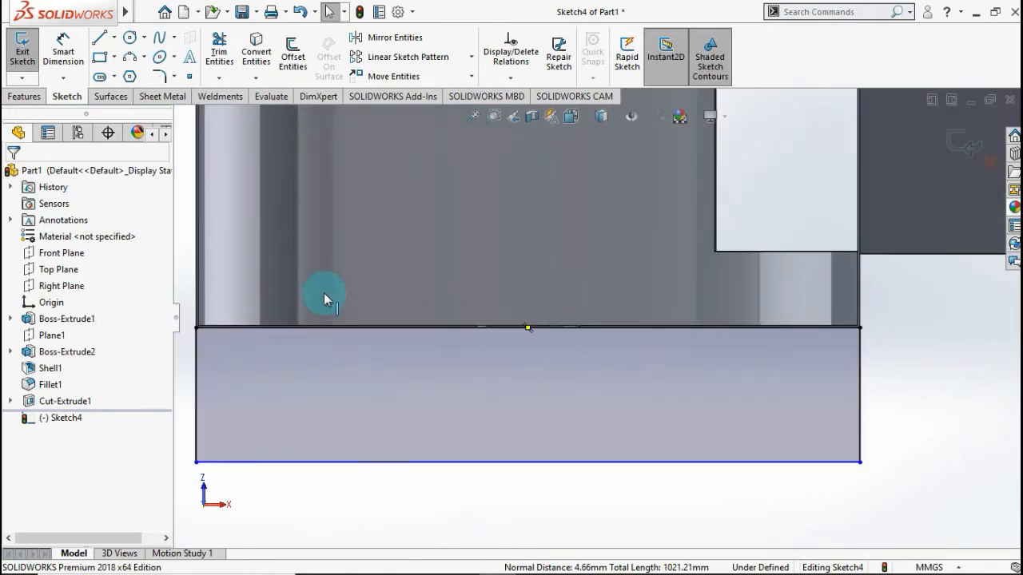
click(66, 59)
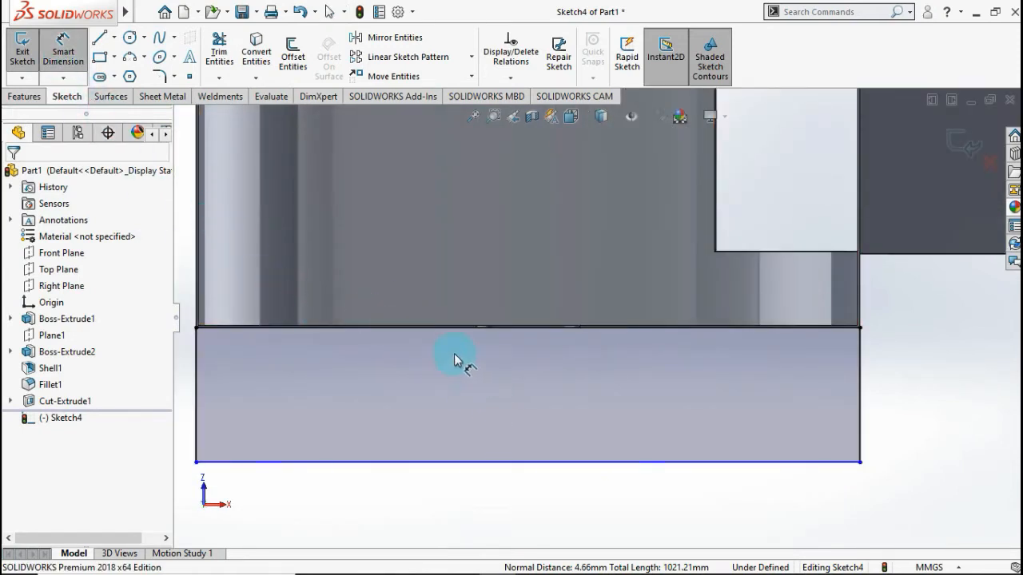
click(447, 327)
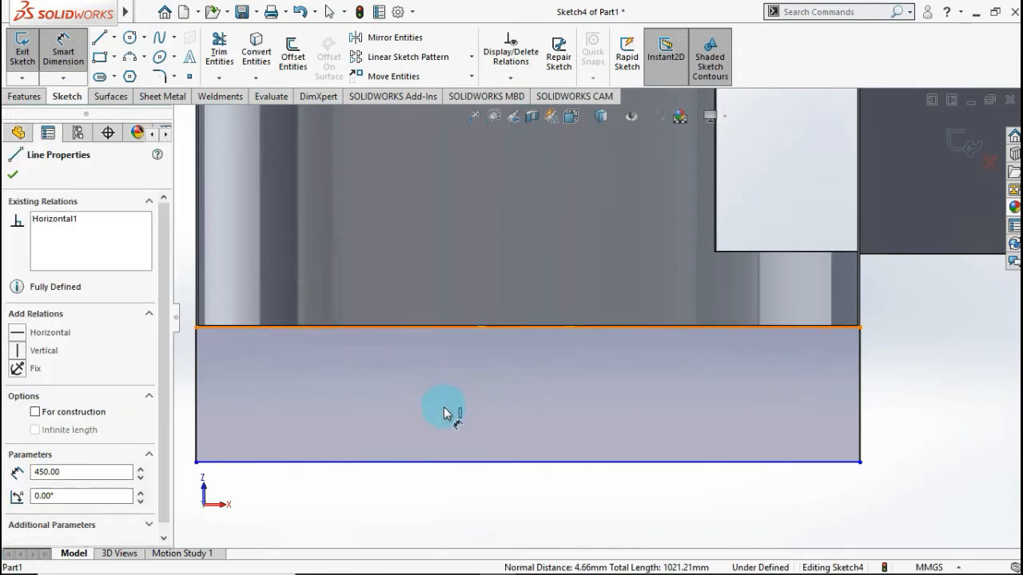
click(451, 461)
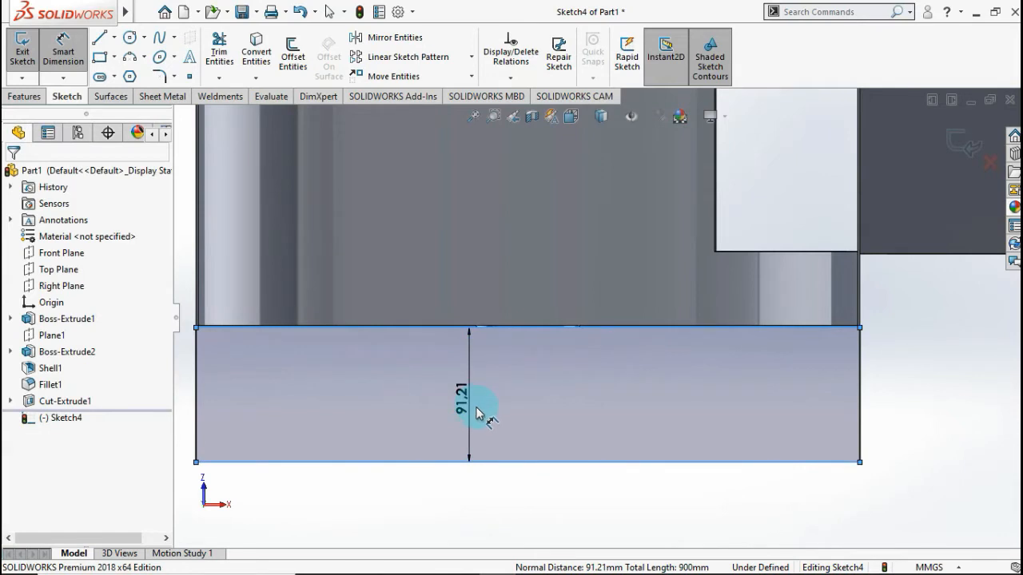
click(477, 413)
text(4)
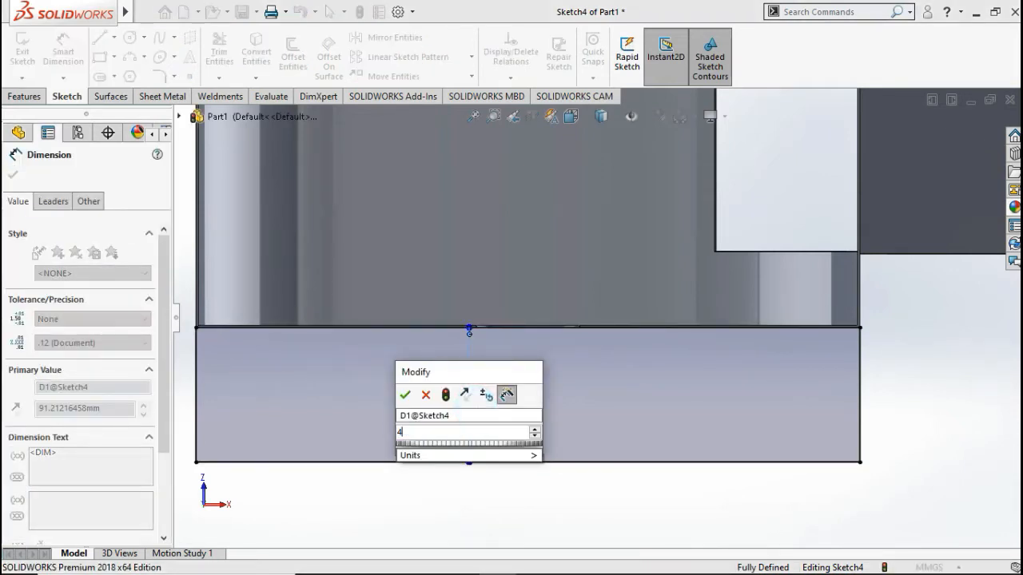
text(8.5)
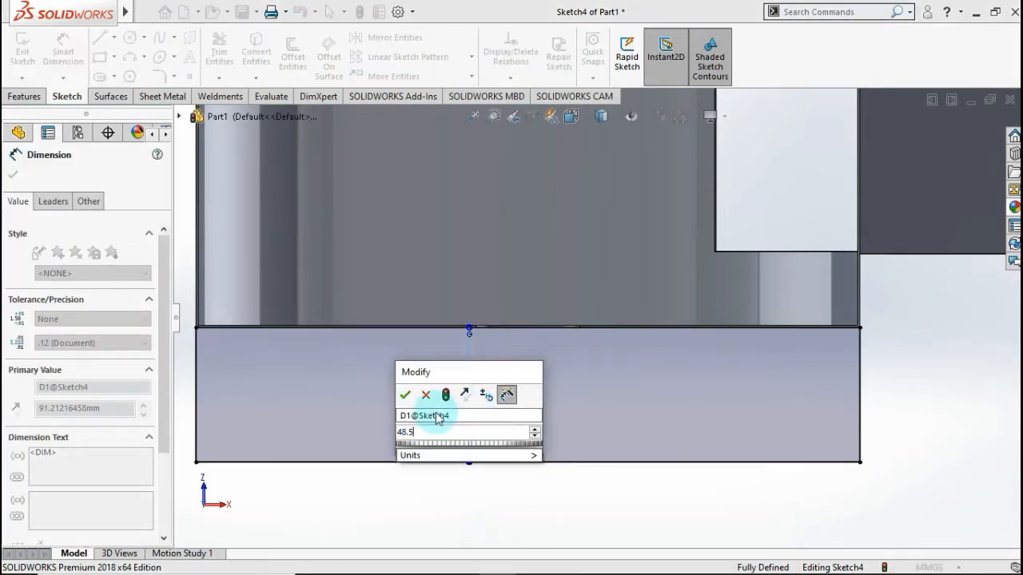
click(406, 396)
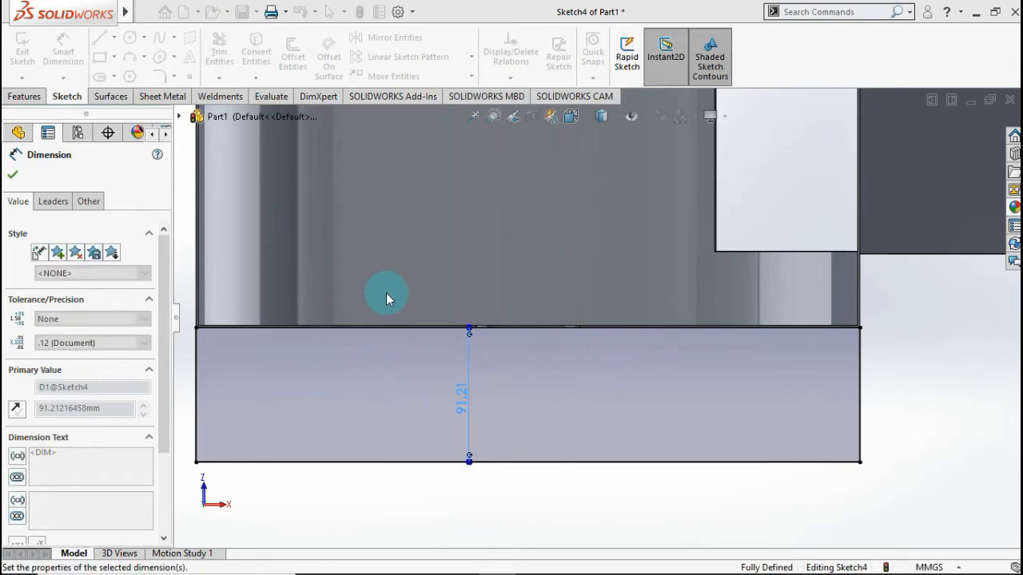
Step: Sketch a rectangle about 212 mm by 973 mm outward from the body's long edge opposite the angled block, starting at the end rectangle's inner corner
scroll(396, 293, up, 5)
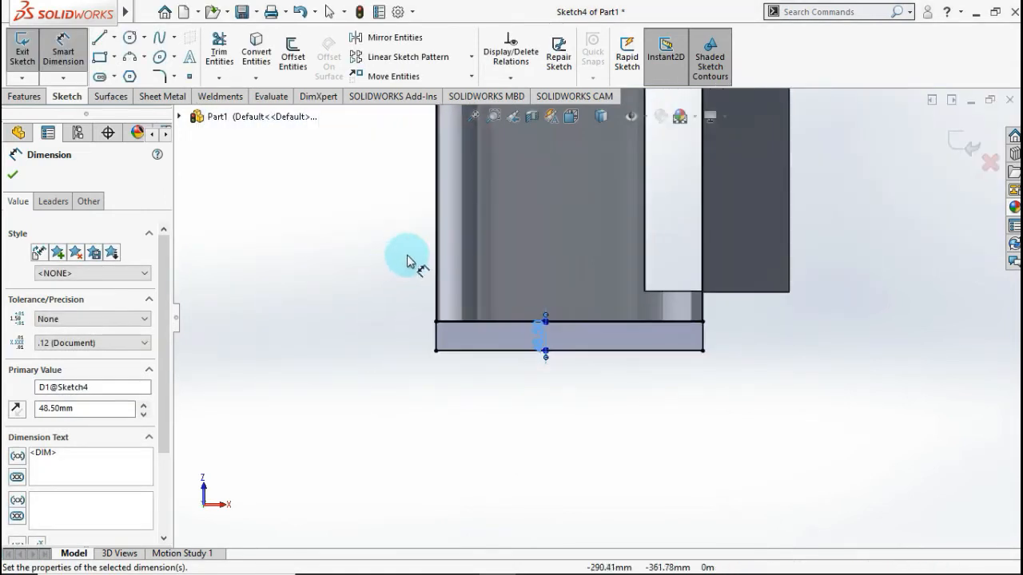
scroll(569, 236, up, 4)
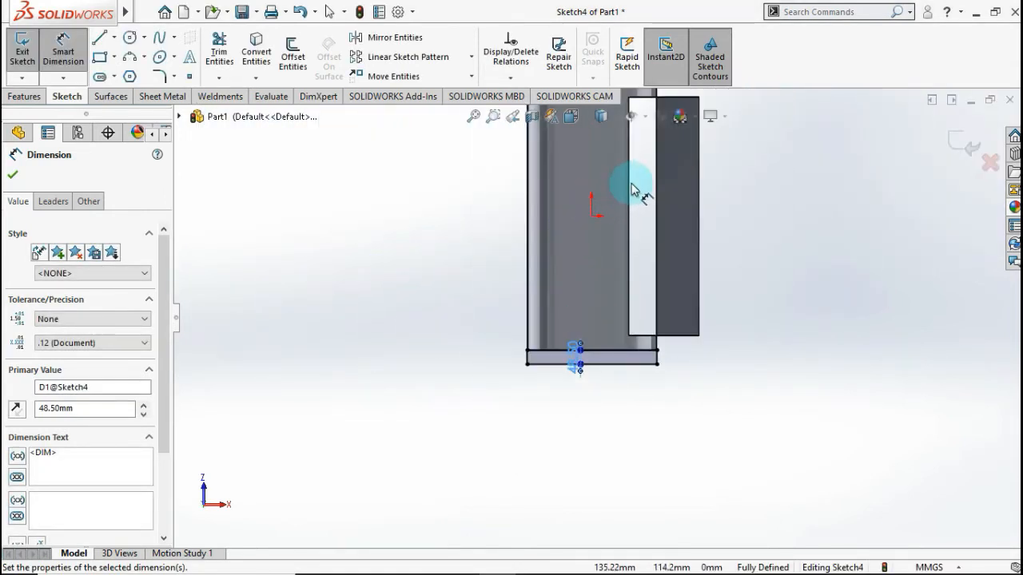
scroll(631, 192, down, 1)
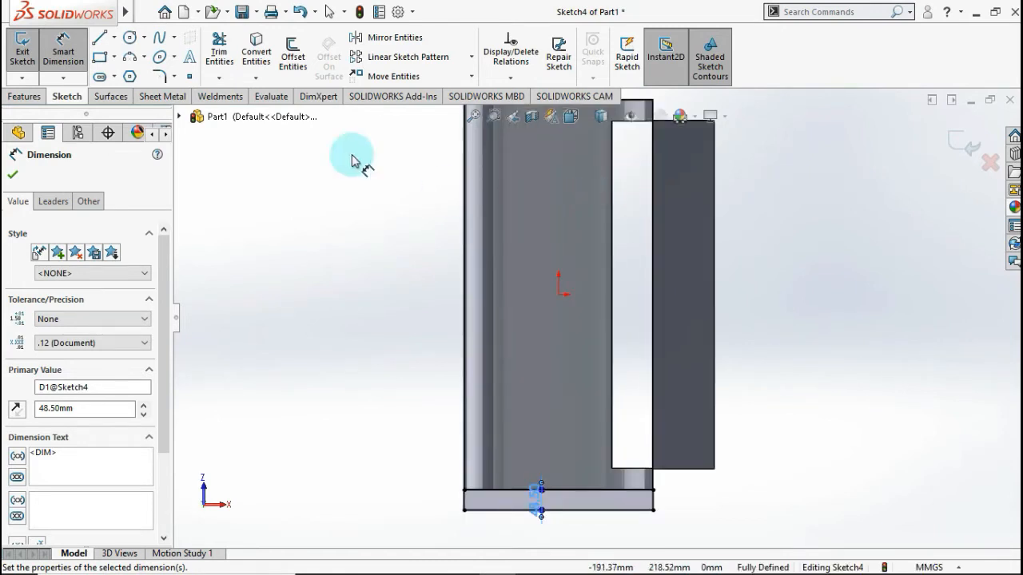
click(114, 37)
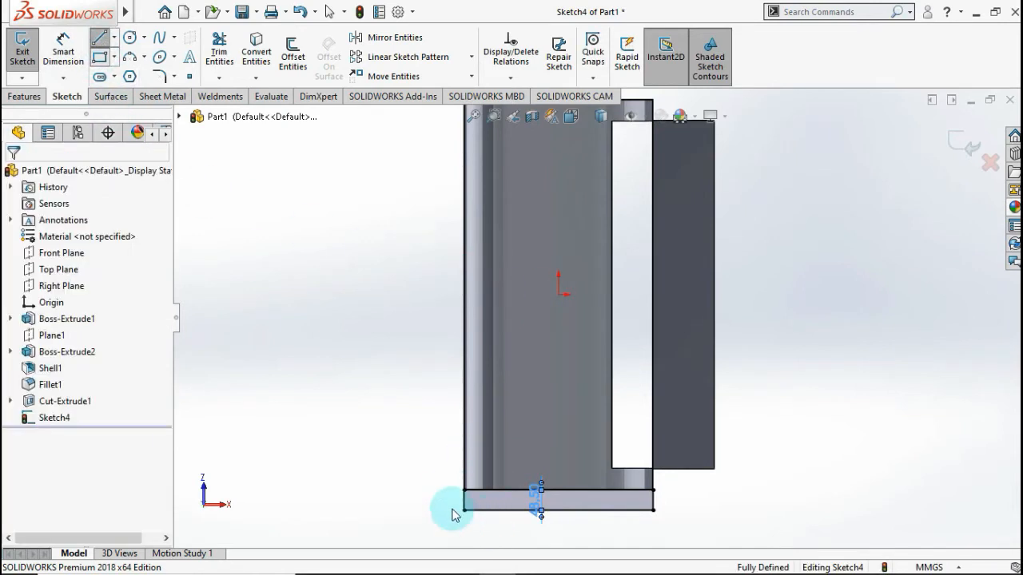
scroll(462, 483, down, 4)
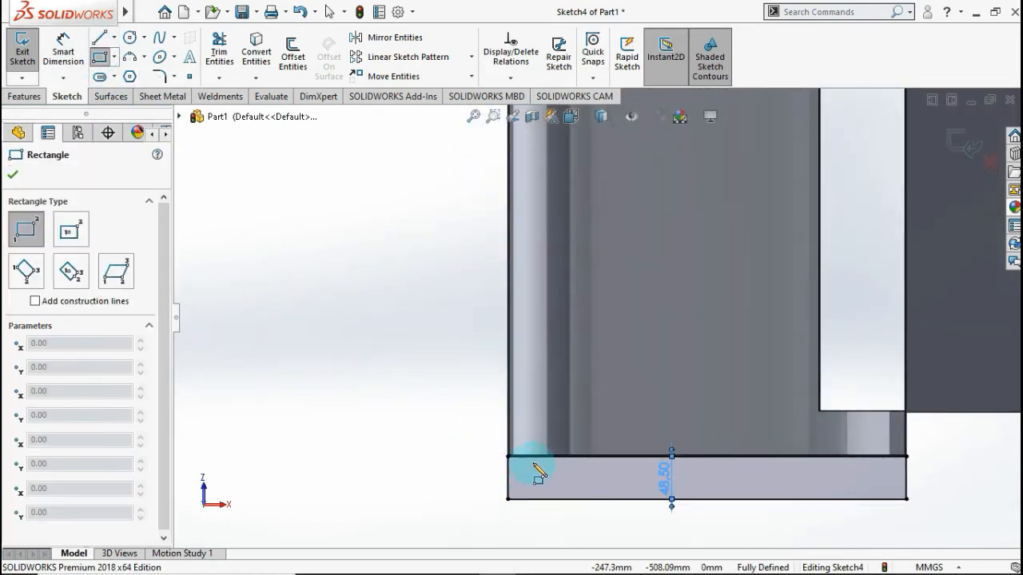
scroll(537, 471, down, 6)
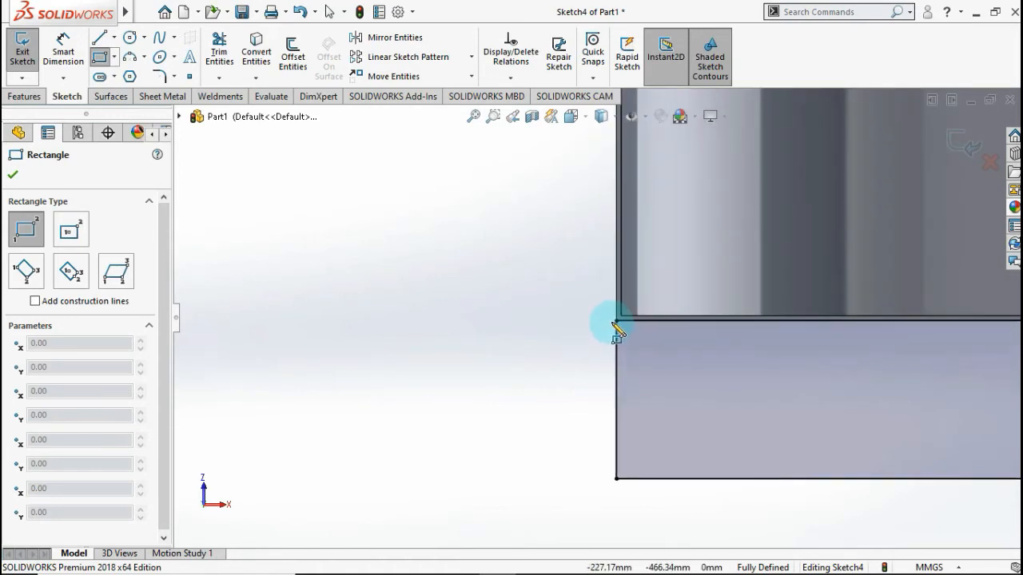
click(616, 320)
scroll(589, 279, up, 5)
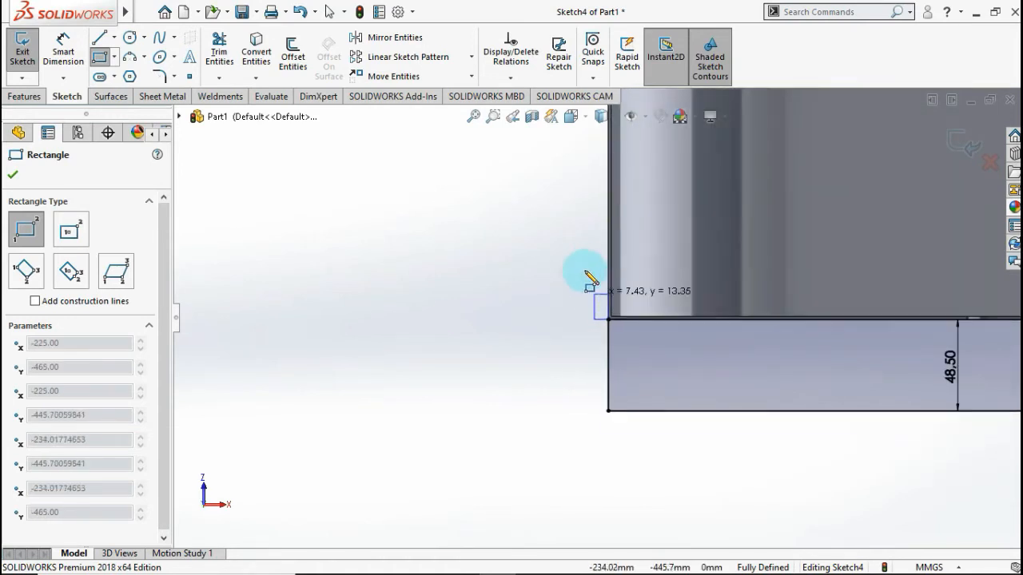
scroll(569, 238, up, 6)
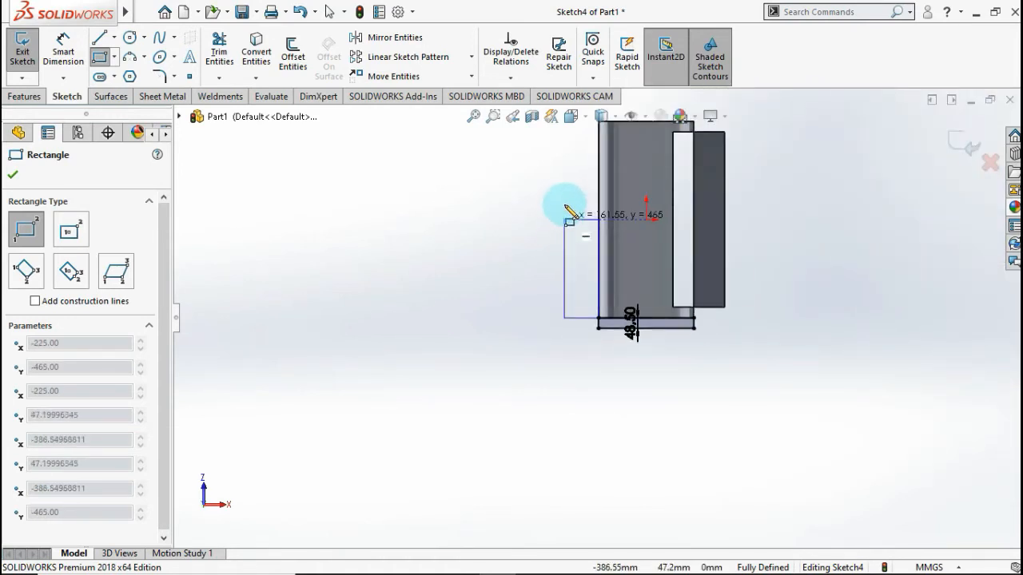
scroll(574, 198, down, 1)
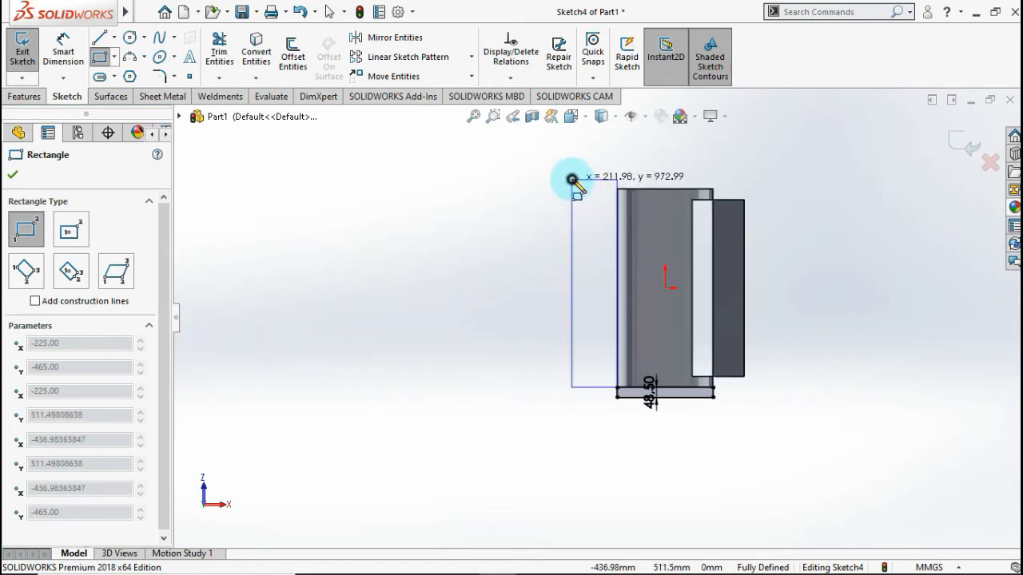
click(572, 179)
key(Escape)
Step: Make the tall rectangle's upper short side collinear with the body's adjoining end edge
scroll(614, 192, down, 3)
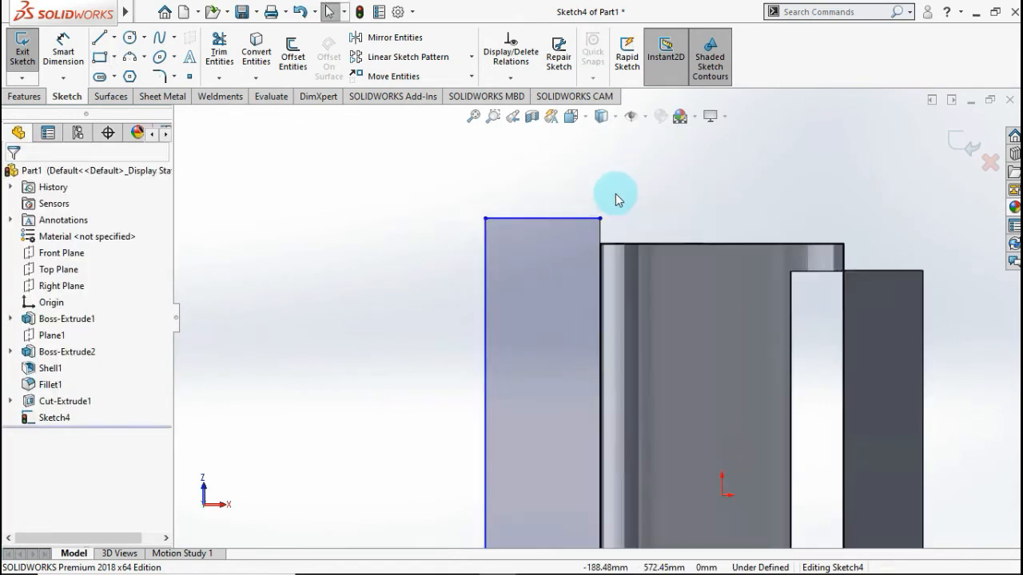
scroll(615, 193, down, 2)
click(548, 258)
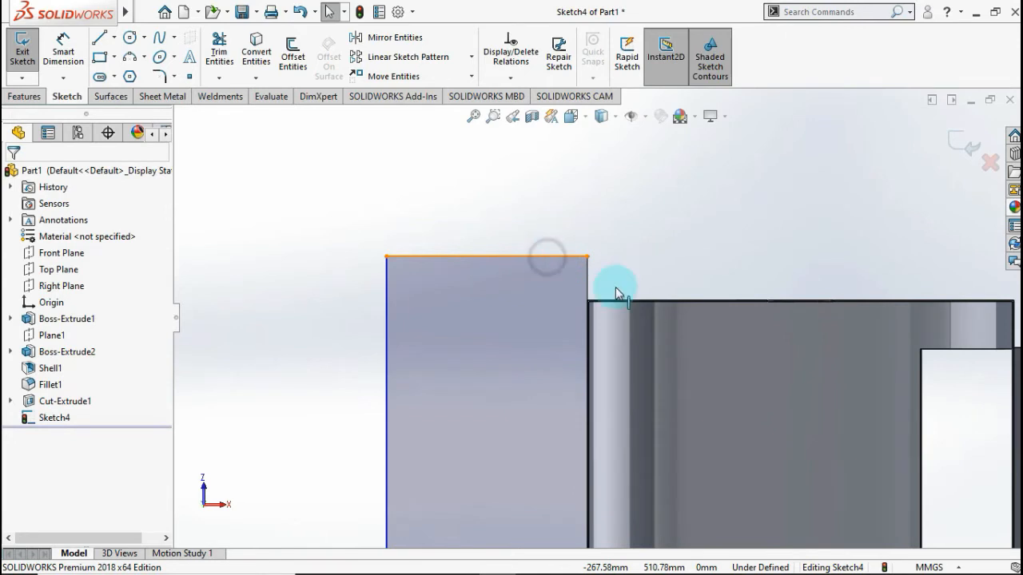
ctrl+click(627, 300)
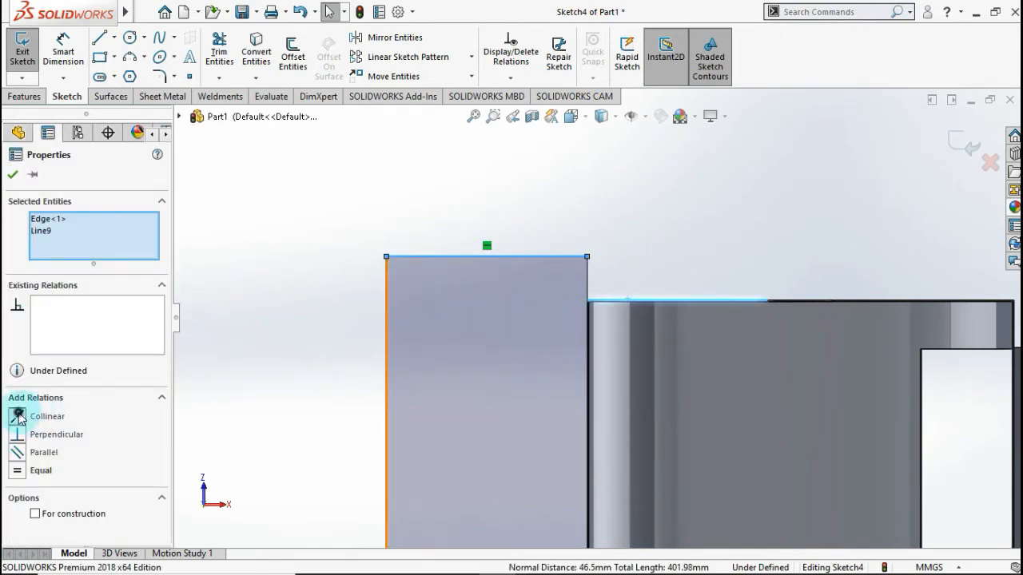
click(19, 416)
click(12, 174)
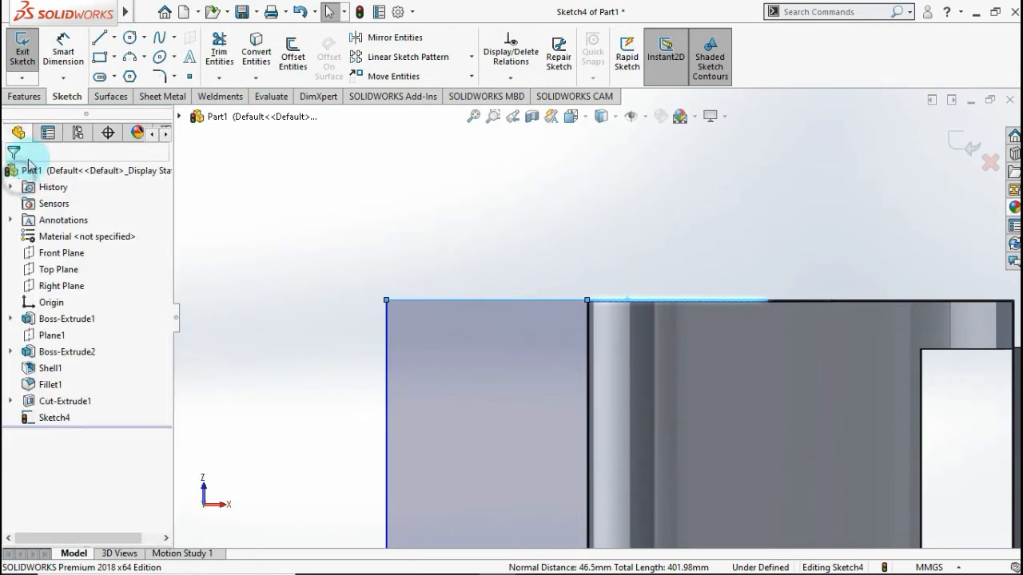
Step: Dimension the tall rectangle's width across its upper short side and set it to 48.8 mm
click(64, 49)
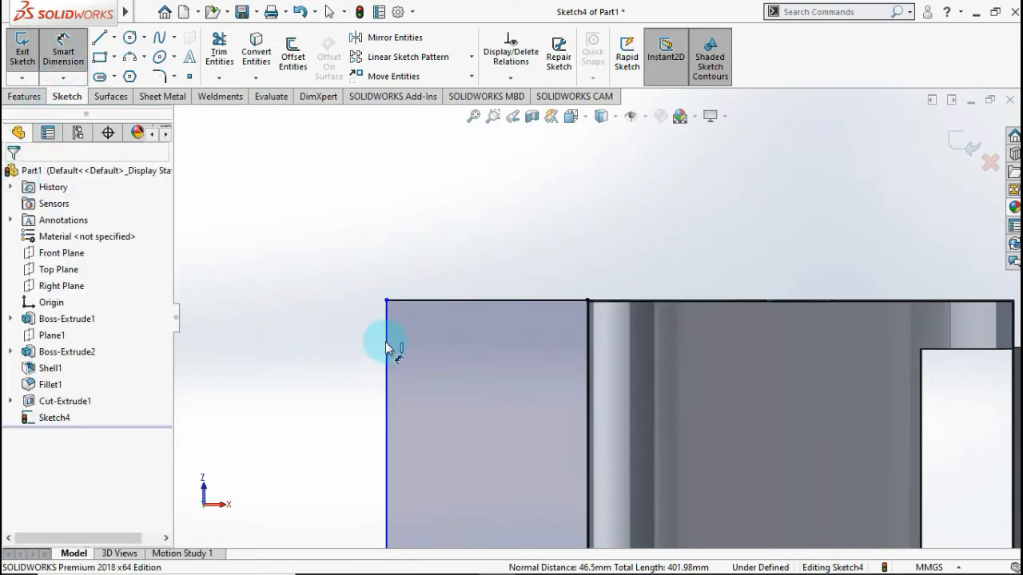
click(589, 323)
scroll(590, 321, down, 2)
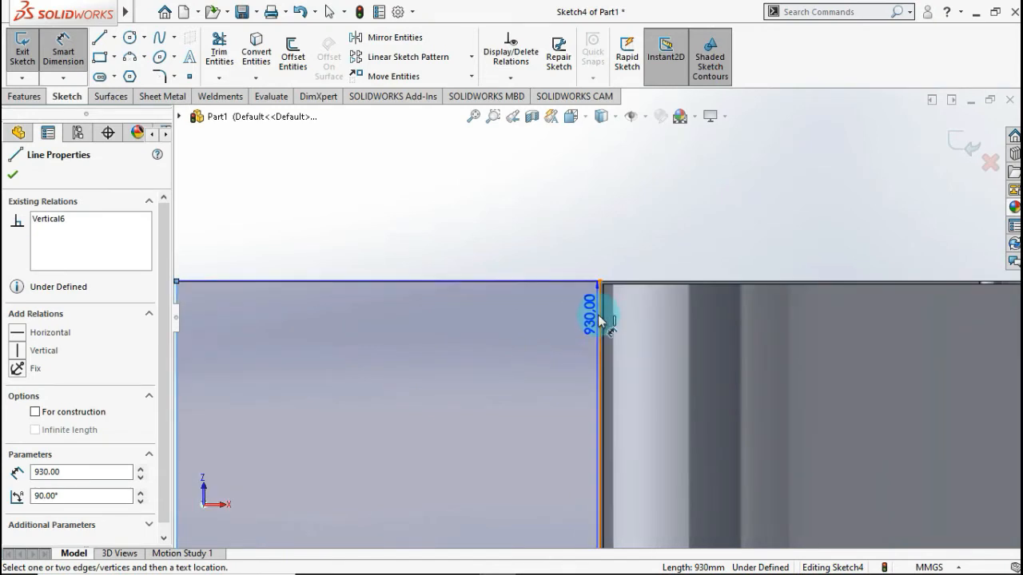
click(521, 281)
click(498, 266)
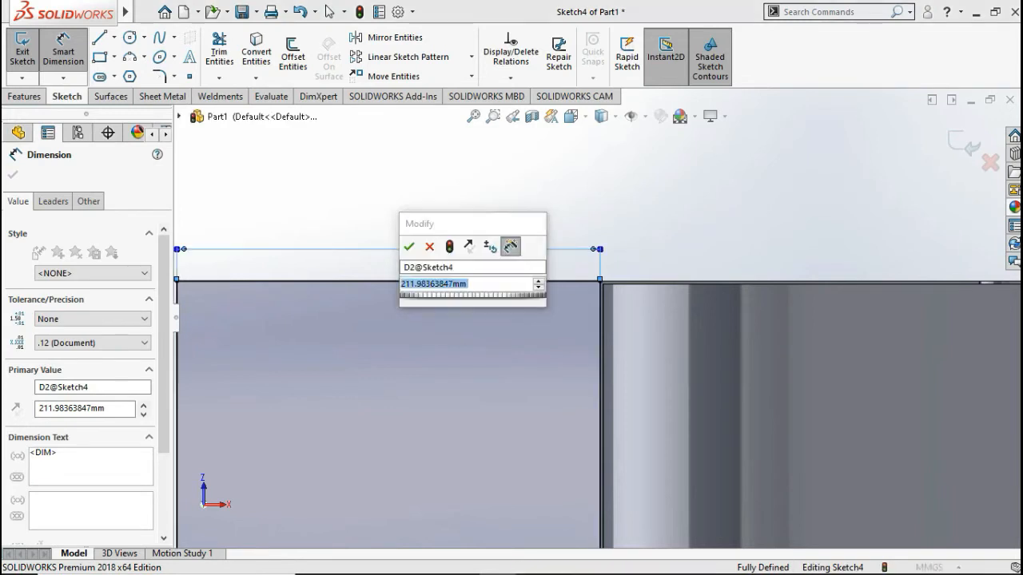
text(48.8)
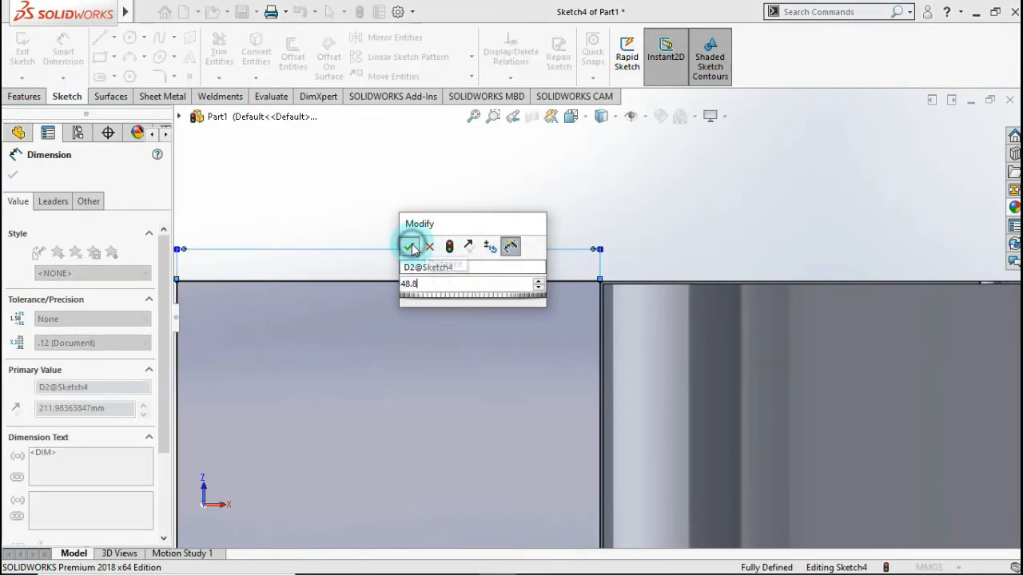
click(409, 246)
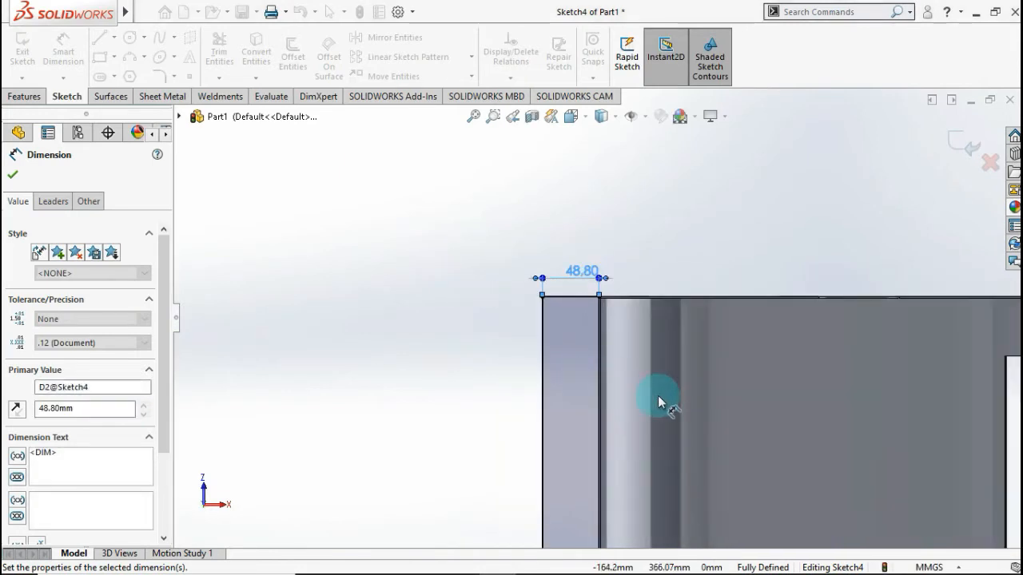
Step: Sketch a vertical centerline upward from the origin, parallel to the body's long edges
scroll(660, 404, up, 5)
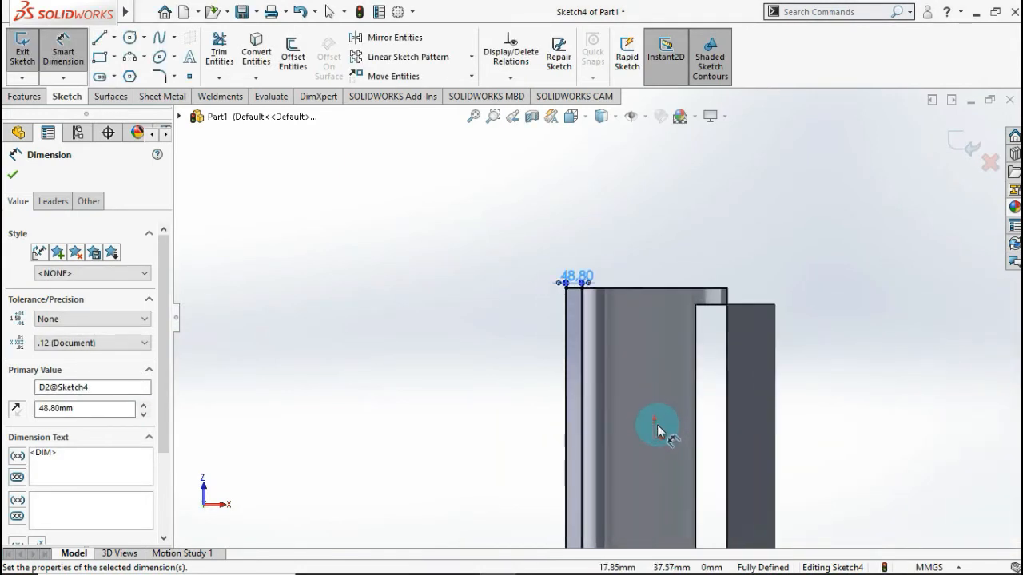
scroll(658, 429, up, 3)
scroll(645, 418, down, 2)
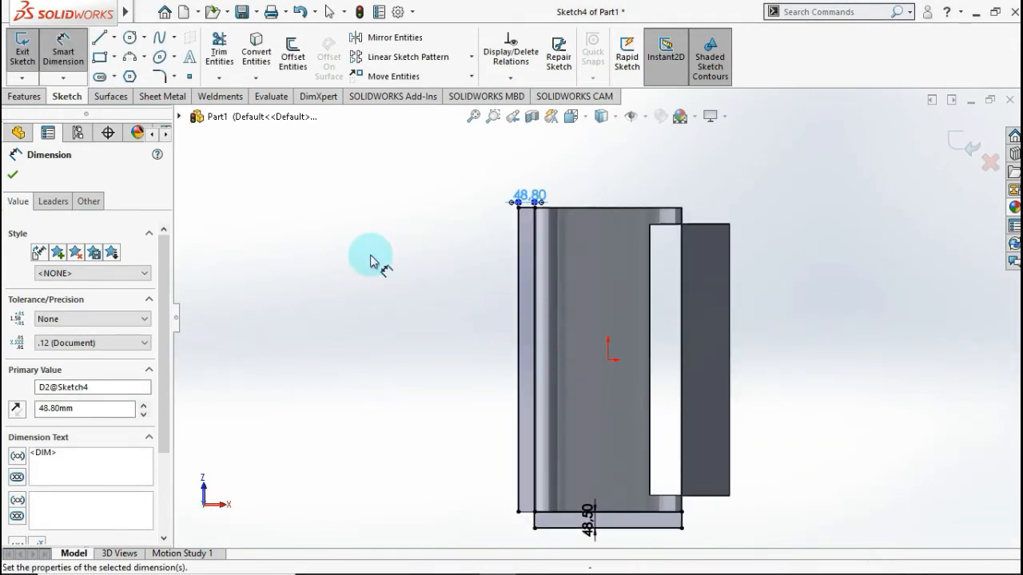
click(114, 37)
click(112, 74)
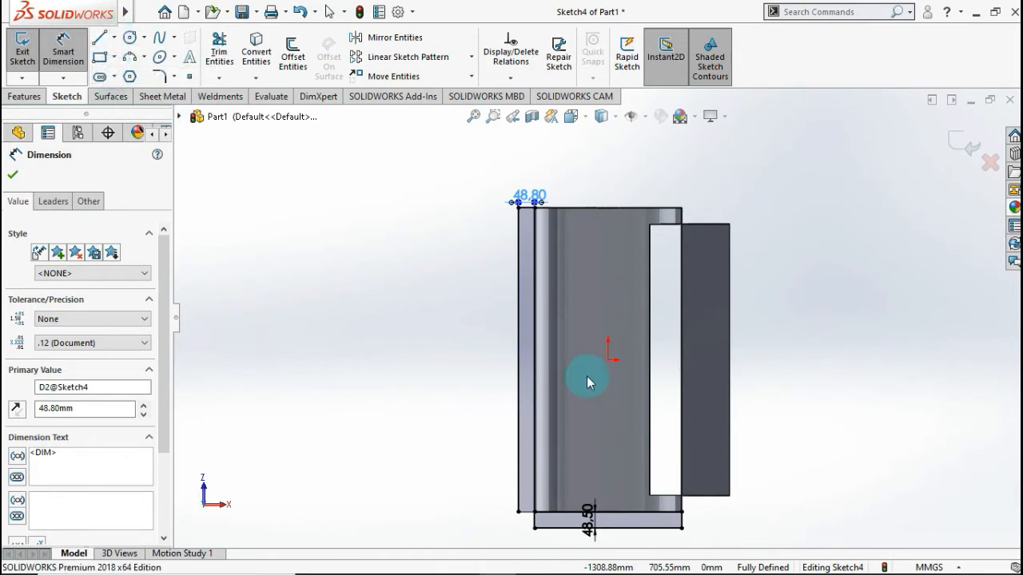
click(608, 360)
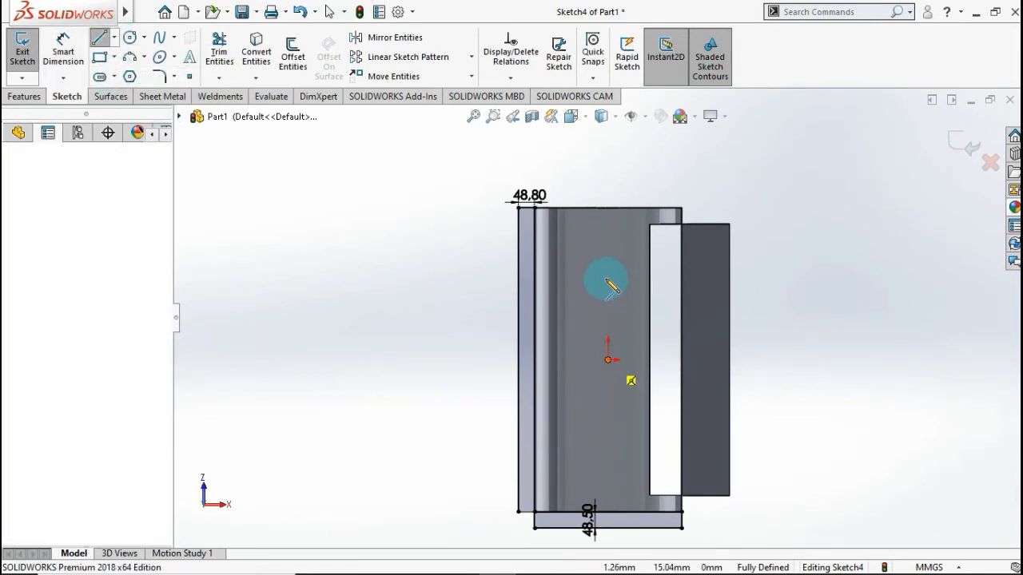
click(608, 278)
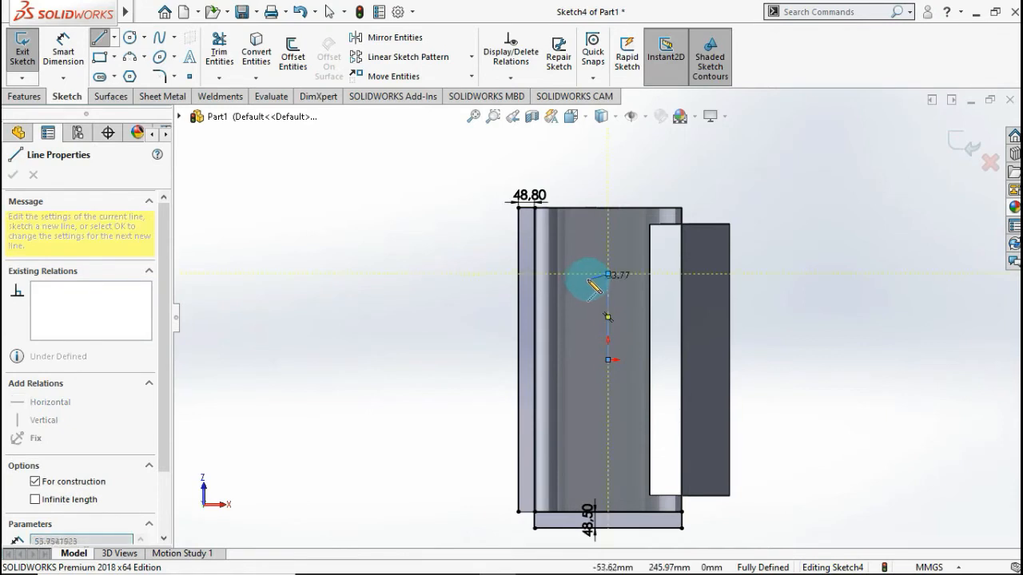
double_click(584, 281)
key(Delete)
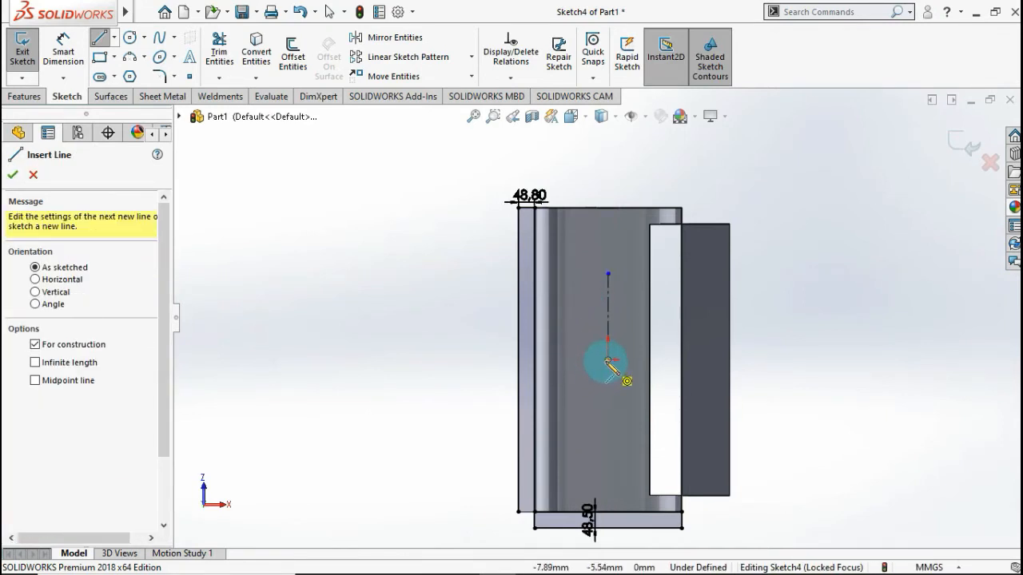
Step: Sketch a horizontal centerline from the origin outward past the 48.8 mm wide rectangle
click(607, 360)
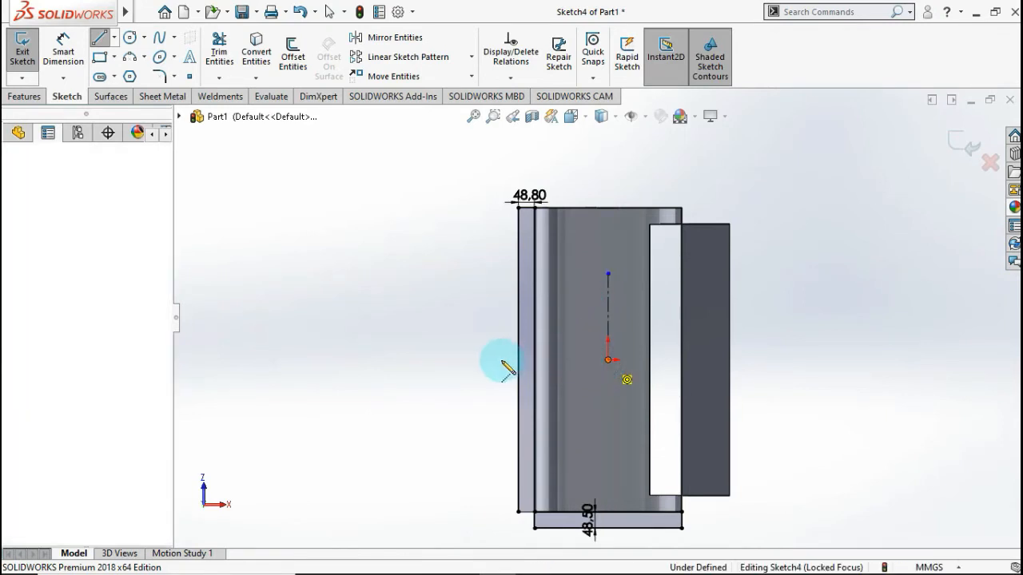
click(450, 359)
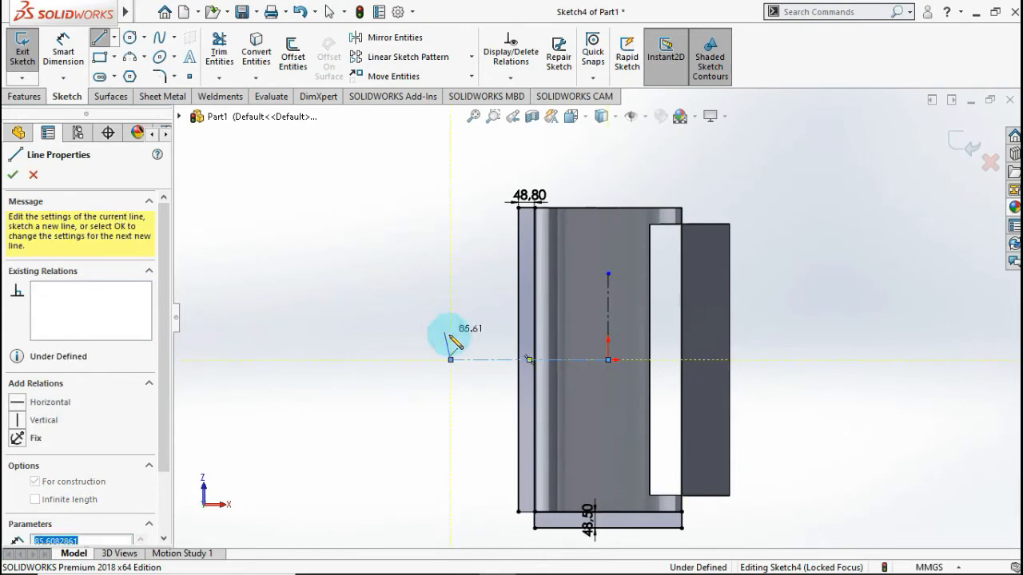
double_click(446, 334)
key(Delete)
Step: Mirror the four sides of the 48.5 mm end rectangle about the horizontal centerline, keeping the original
scroll(607, 436, up, 1)
scroll(606, 440, down, 1)
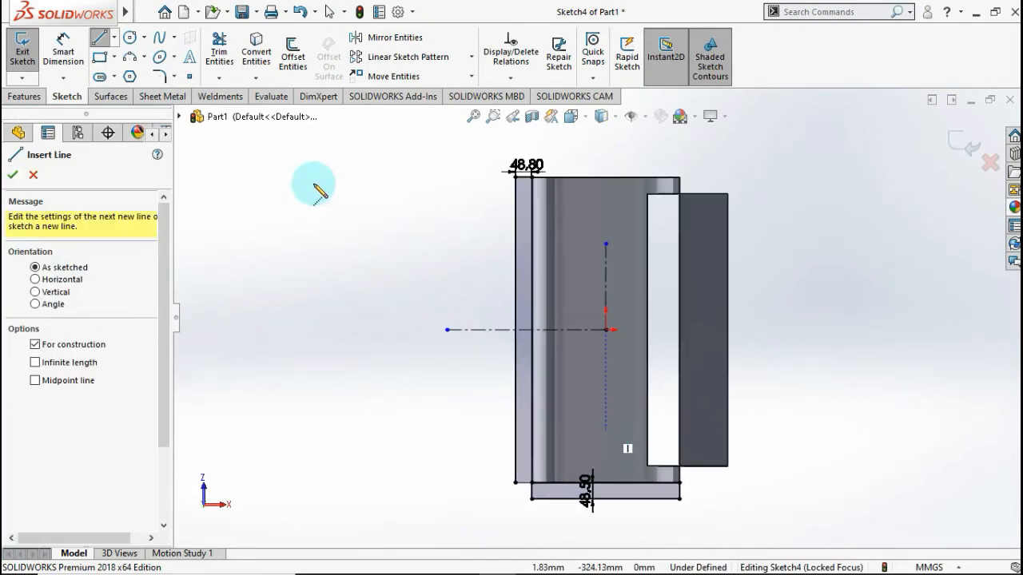
click(376, 38)
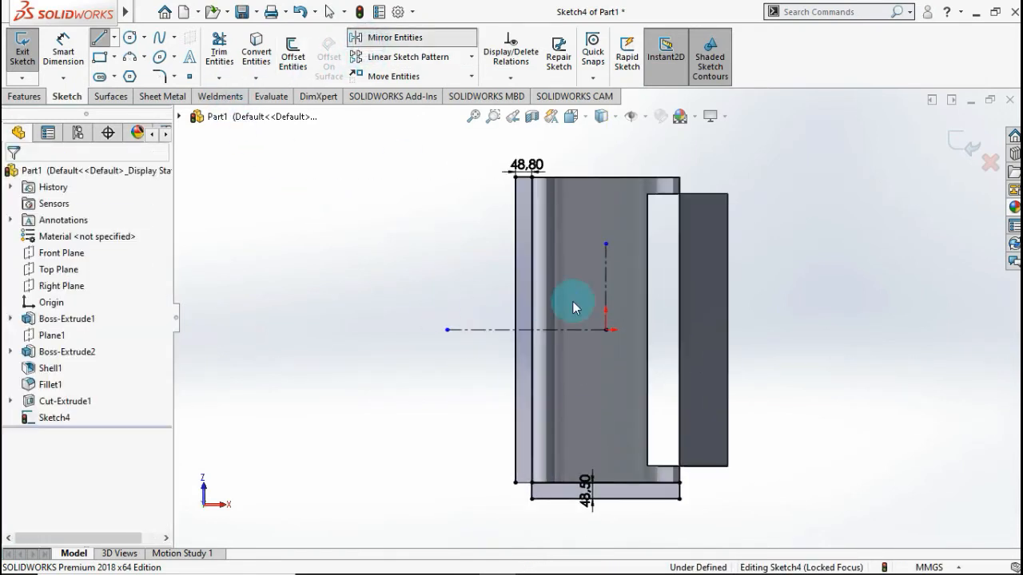
click(661, 498)
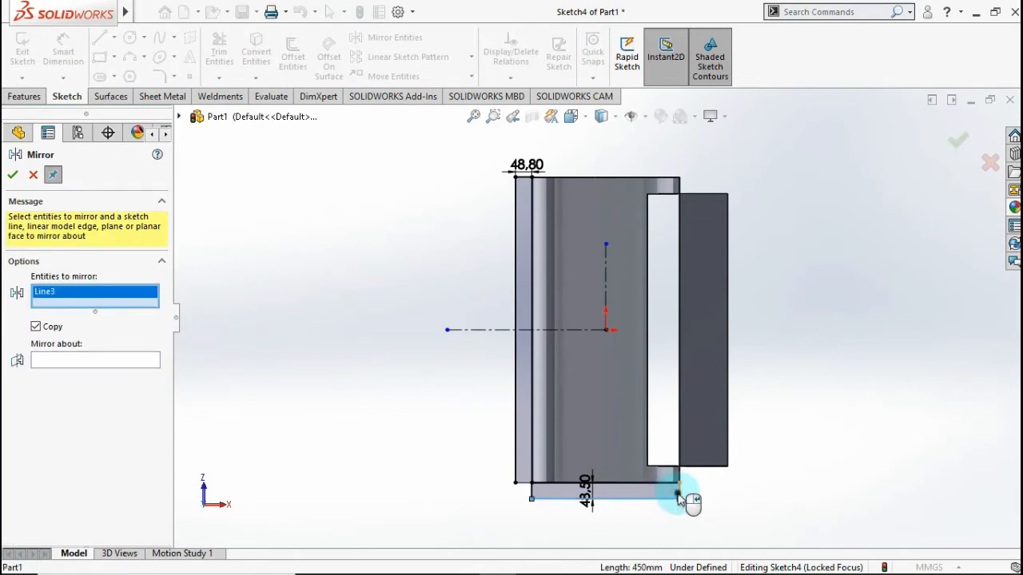
click(679, 493)
click(531, 491)
click(534, 485)
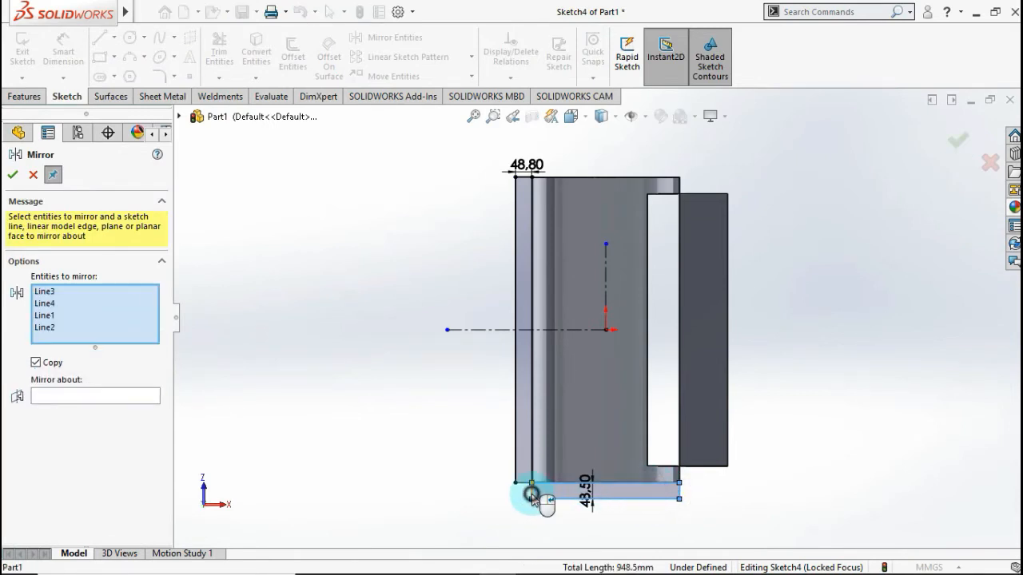
click(104, 396)
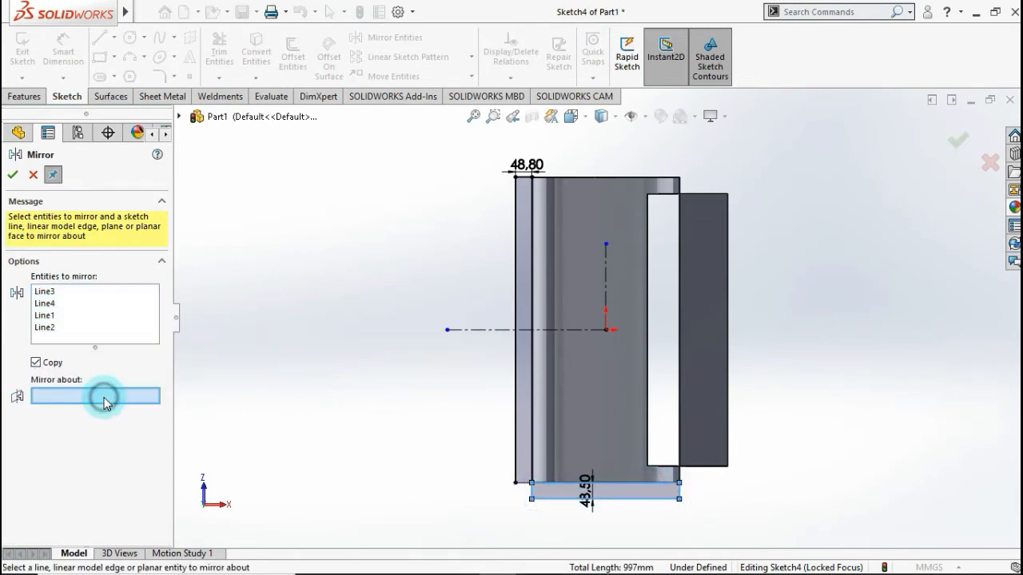
click(567, 331)
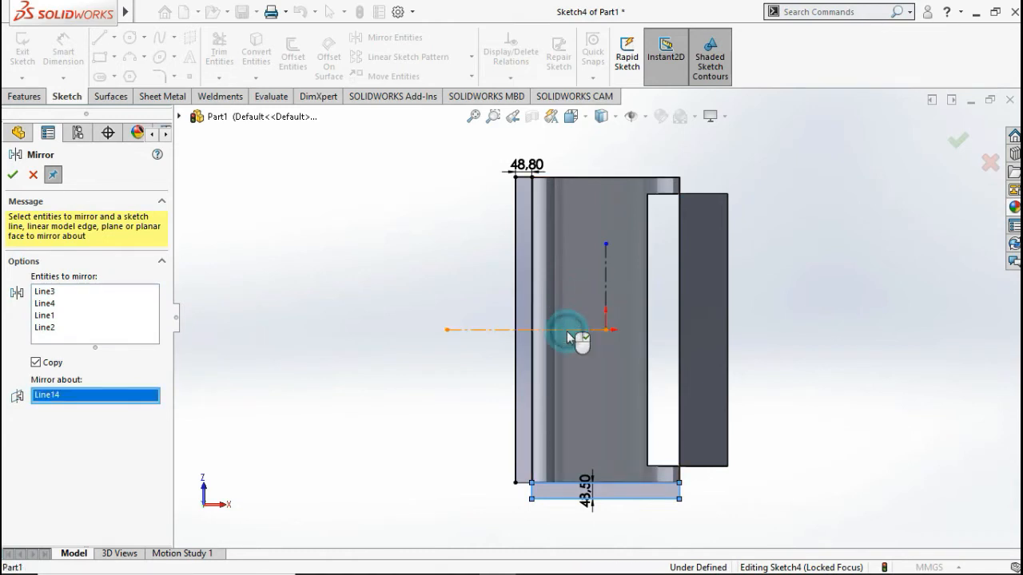
click(12, 175)
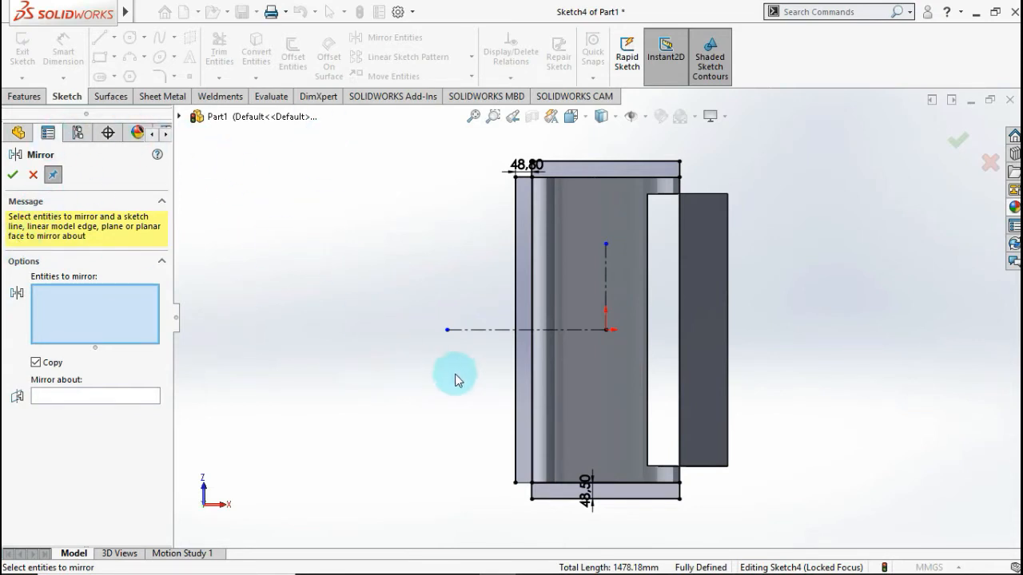
Step: Mirror the four sides of the tall 48.8 mm wide rectangle about the vertical centerline, keeping the original
click(518, 315)
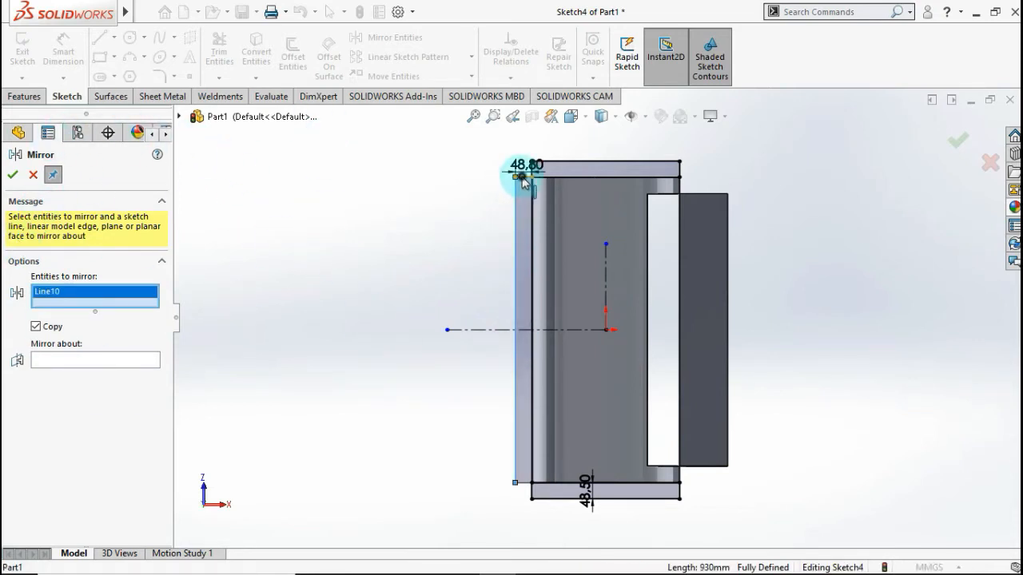
click(521, 176)
click(532, 212)
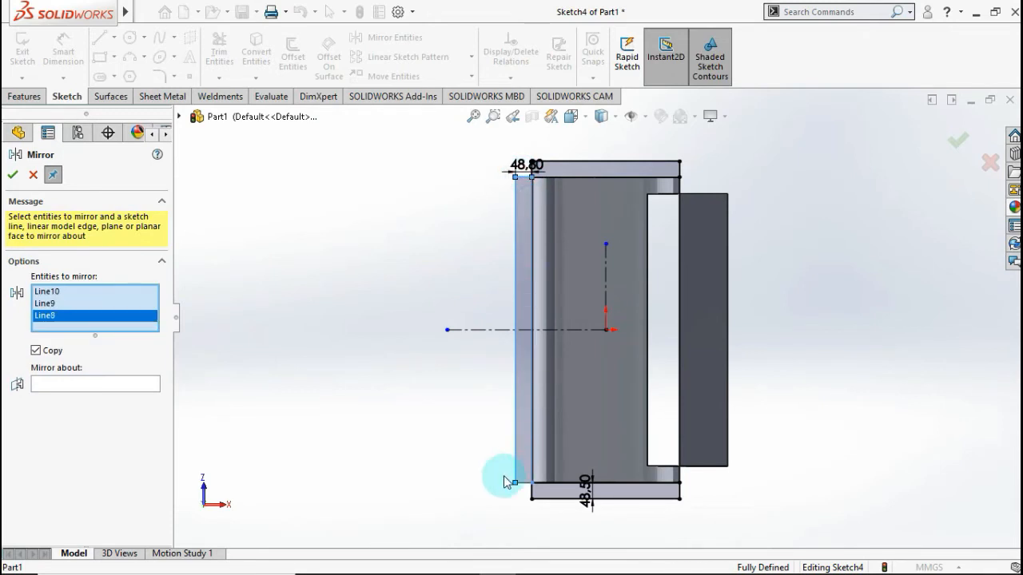
click(521, 483)
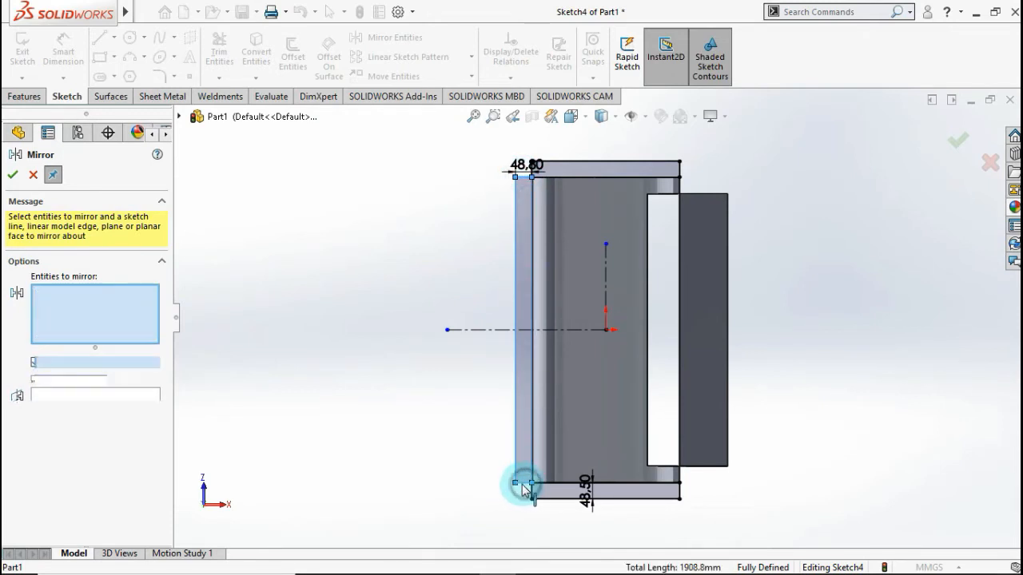
click(105, 396)
click(606, 293)
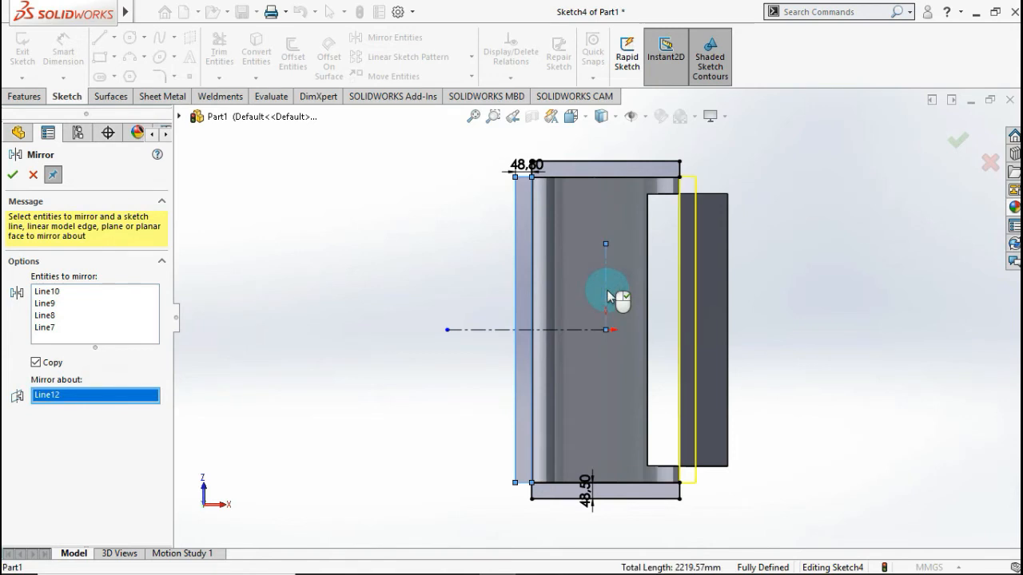
click(957, 140)
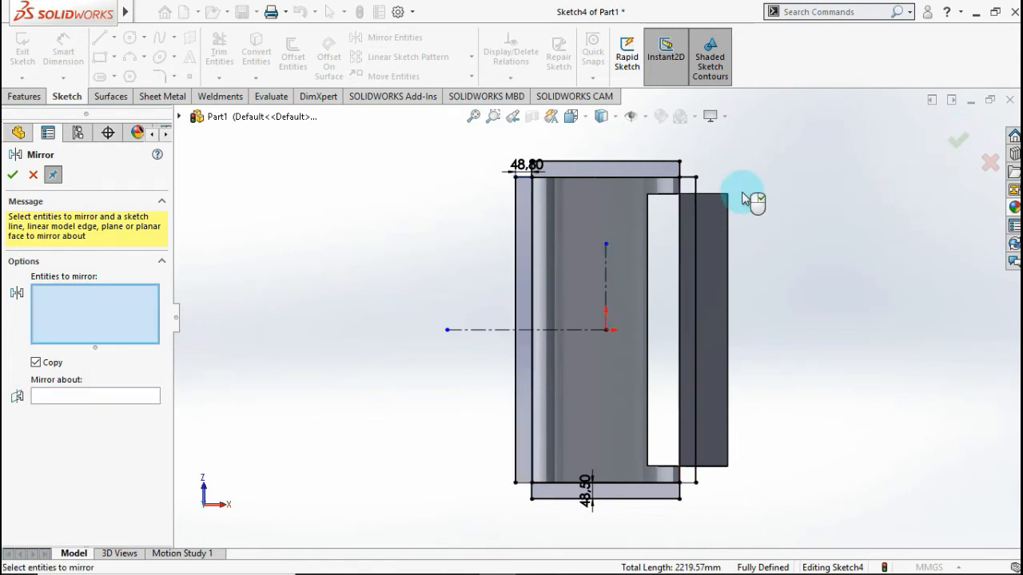
scroll(692, 256, up, 2)
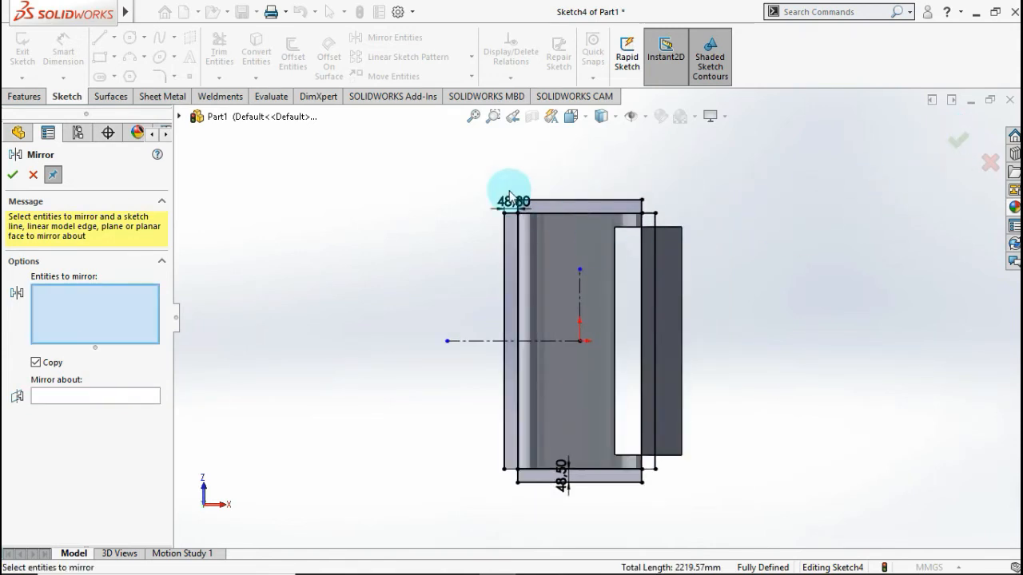
click(12, 175)
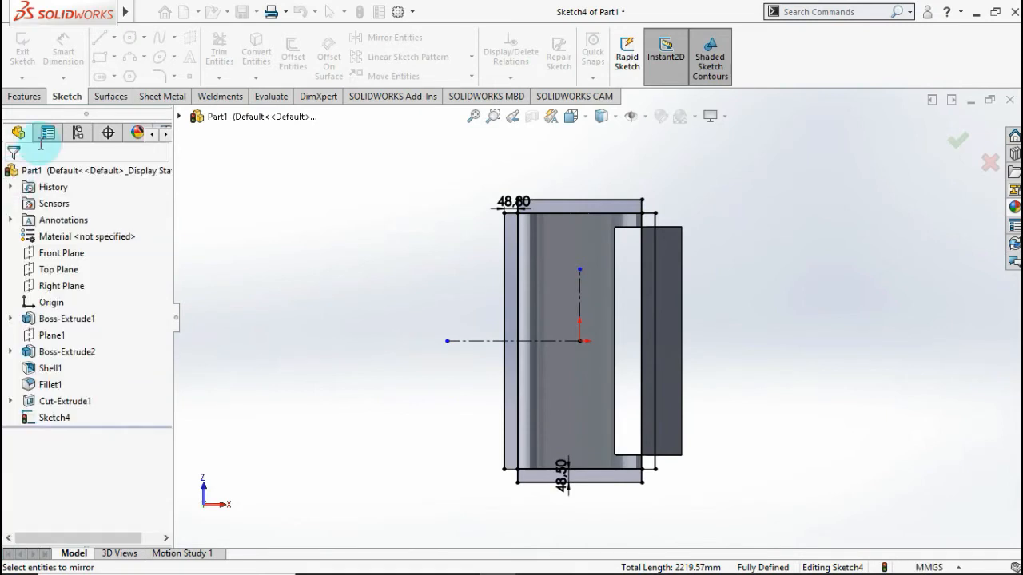
Step: Start a boss extrusion of the flange sketch with all four rectangular regions around the rim as its contours
click(27, 95)
click(32, 64)
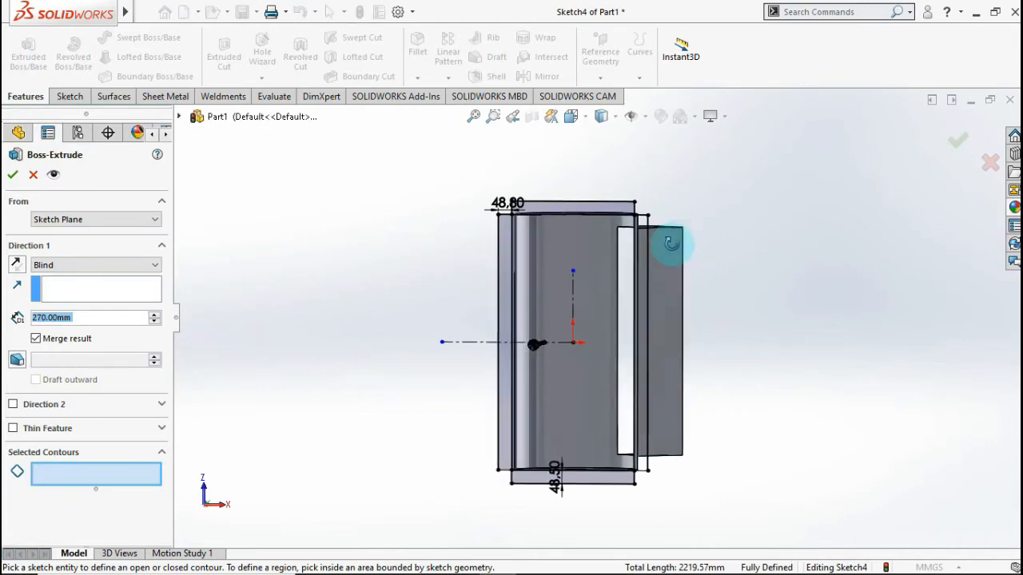
scroll(598, 257, down, 2)
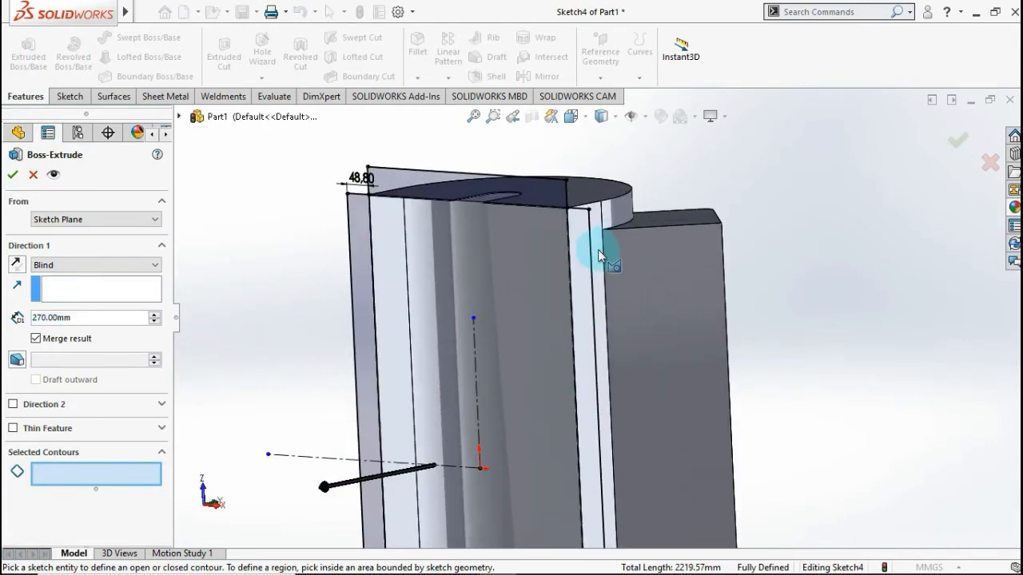
middle_drag(609, 235, 636, 206)
click(638, 209)
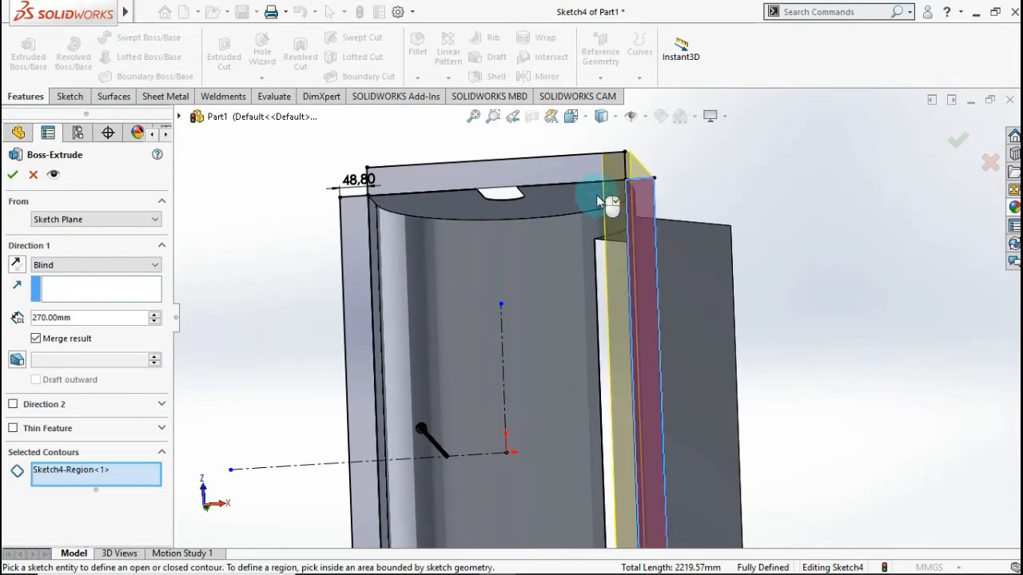
click(560, 179)
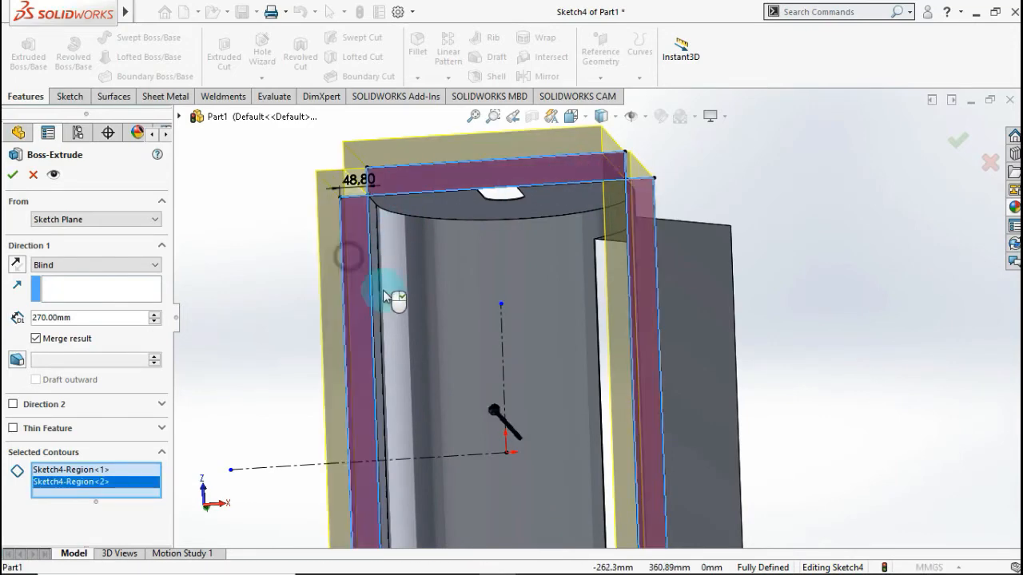
click(354, 262)
scroll(495, 392, up, 5)
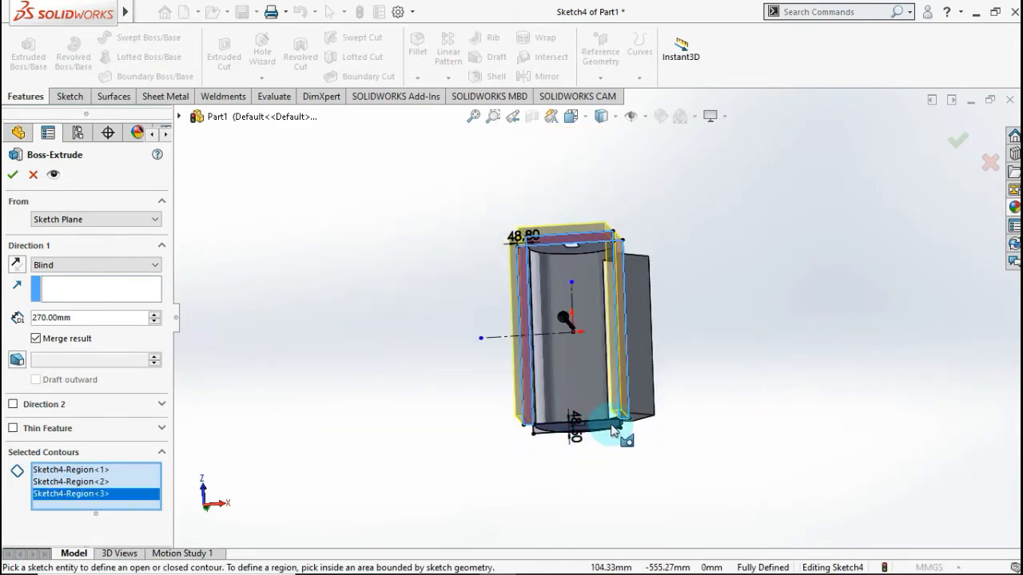
scroll(582, 407, down, 3)
click(636, 285)
Step: Extrude the four flange regions 1.5 mm blind, with the direction reversed toward the half-round body and the result merged
middle_drag(637, 285, 451, 302)
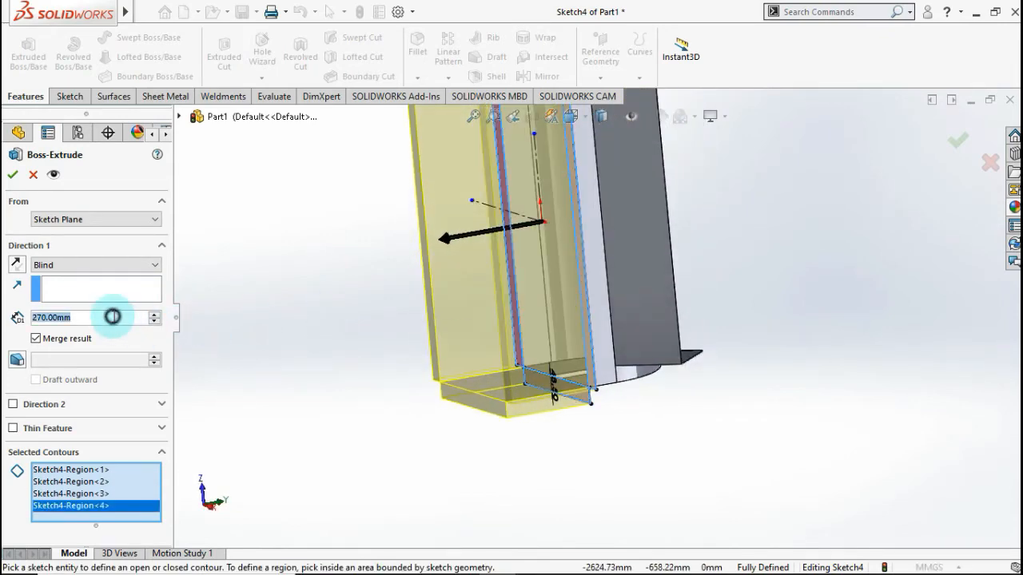
text(1.5)
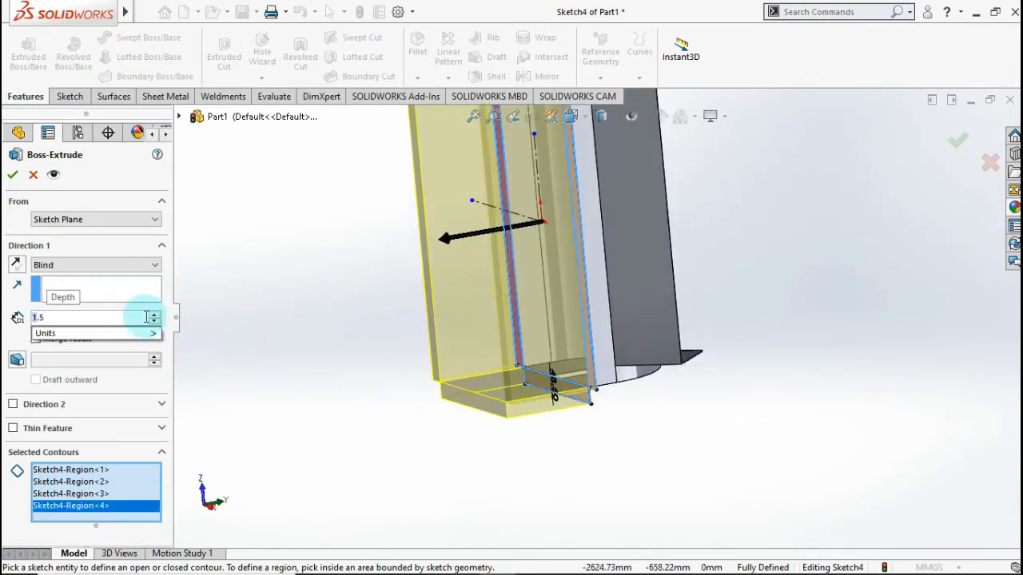
click(221, 315)
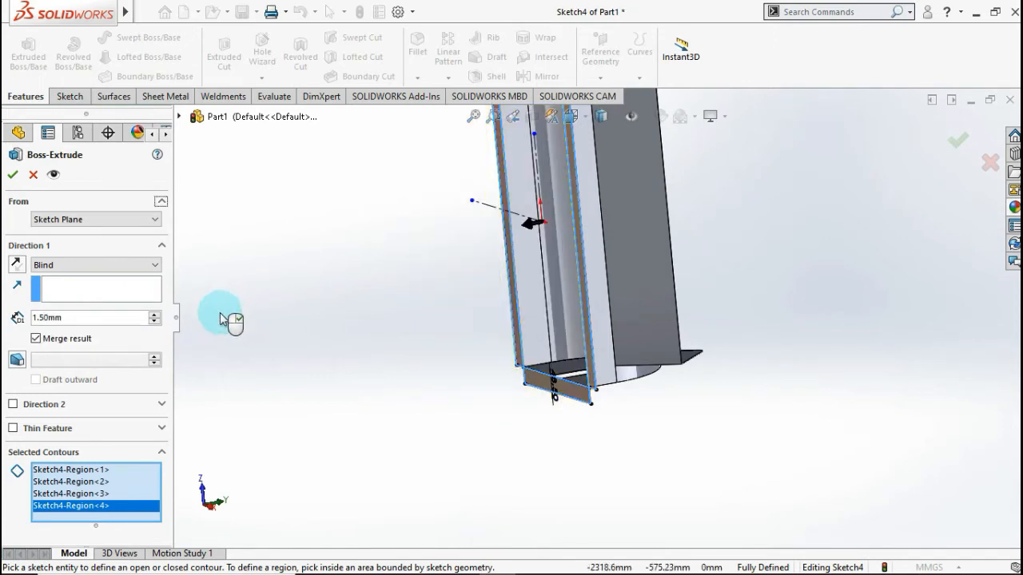
click(20, 266)
scroll(518, 279, down, 3)
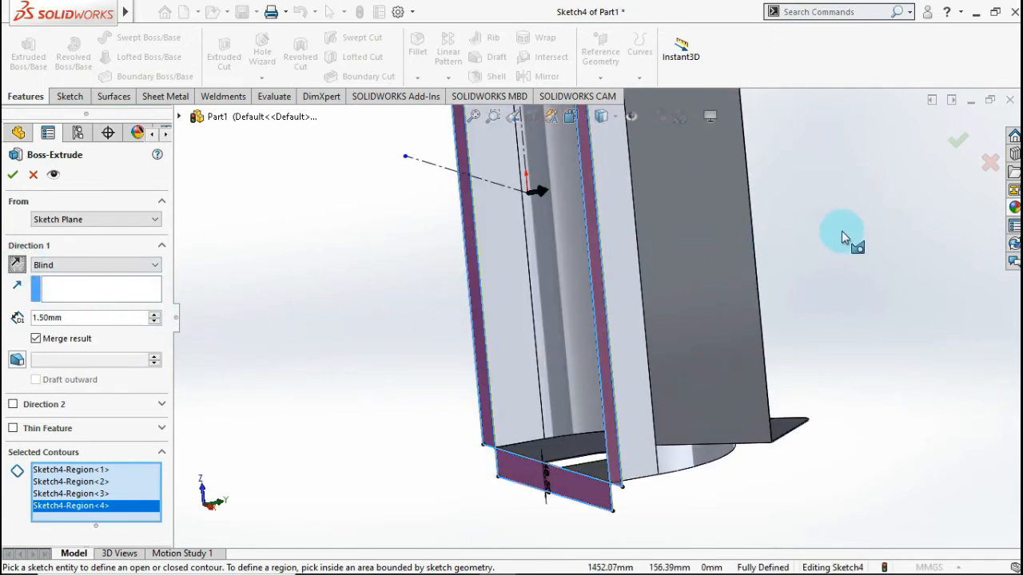
scroll(847, 232, up, 3)
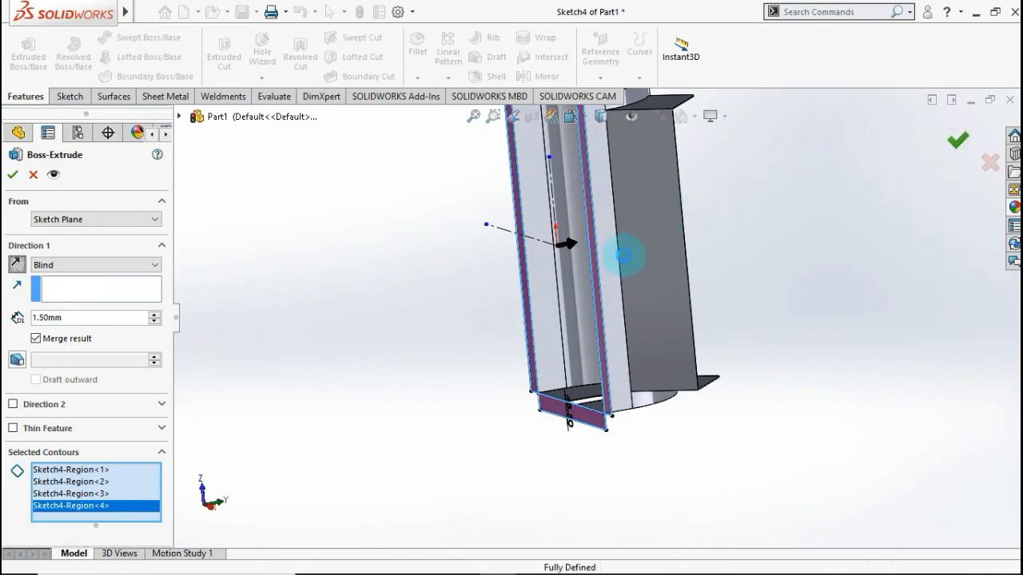
right_click(621, 261)
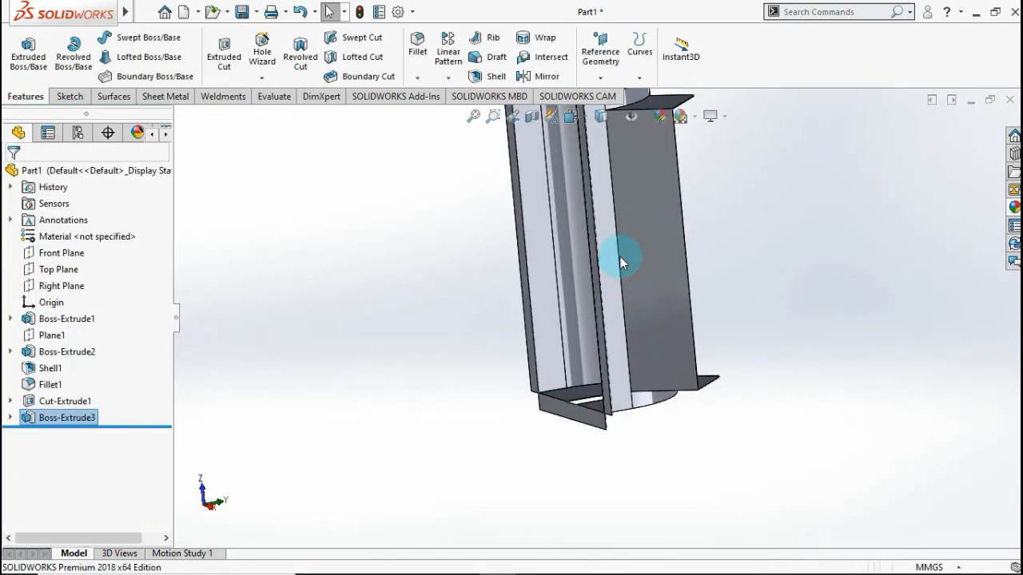
Step: Start a new sketch on the body-side face of the flange at the half-round body's end
middle_drag(641, 234, 516, 343)
scroll(524, 345, down, 3)
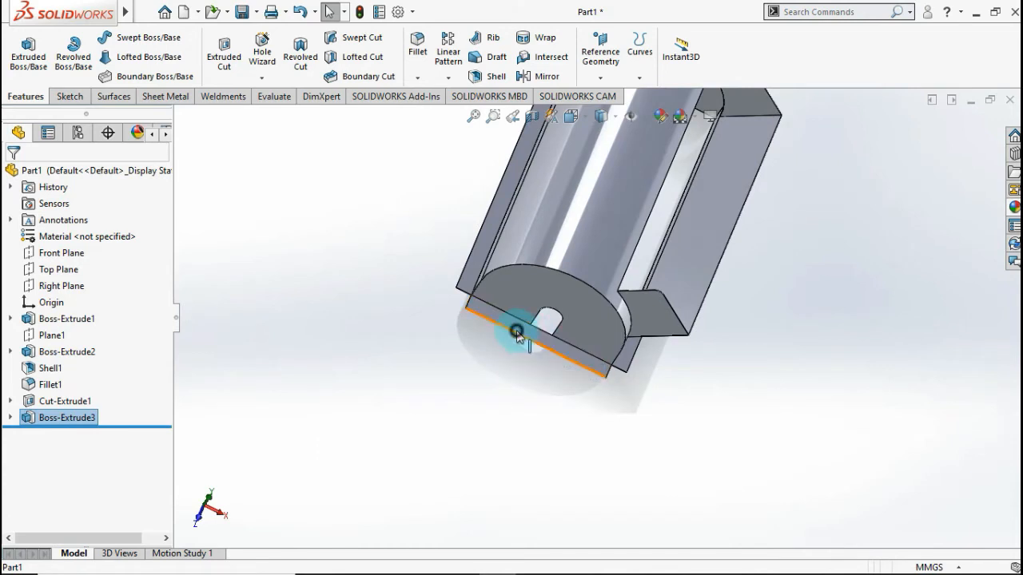
click(516, 331)
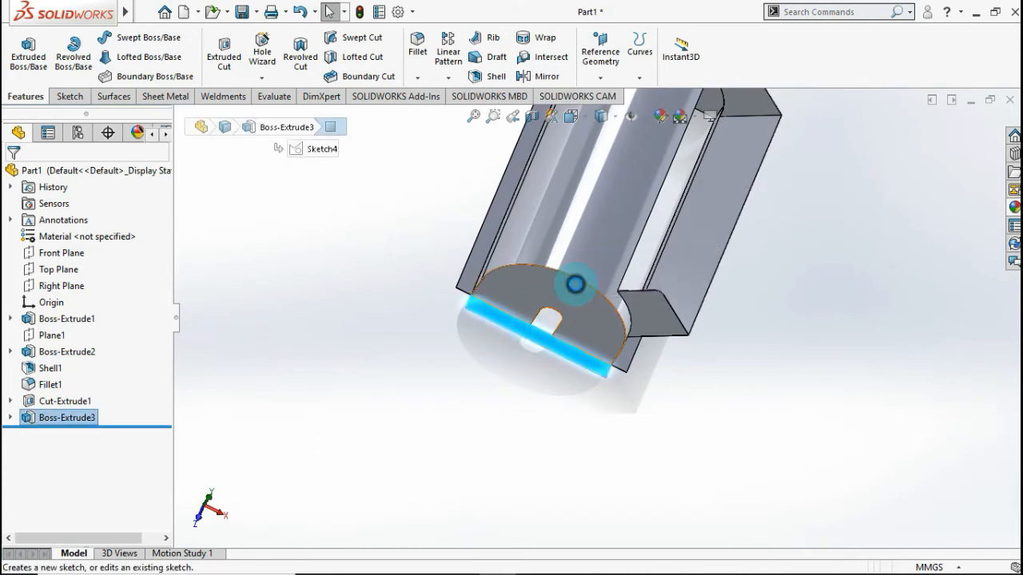
click(575, 284)
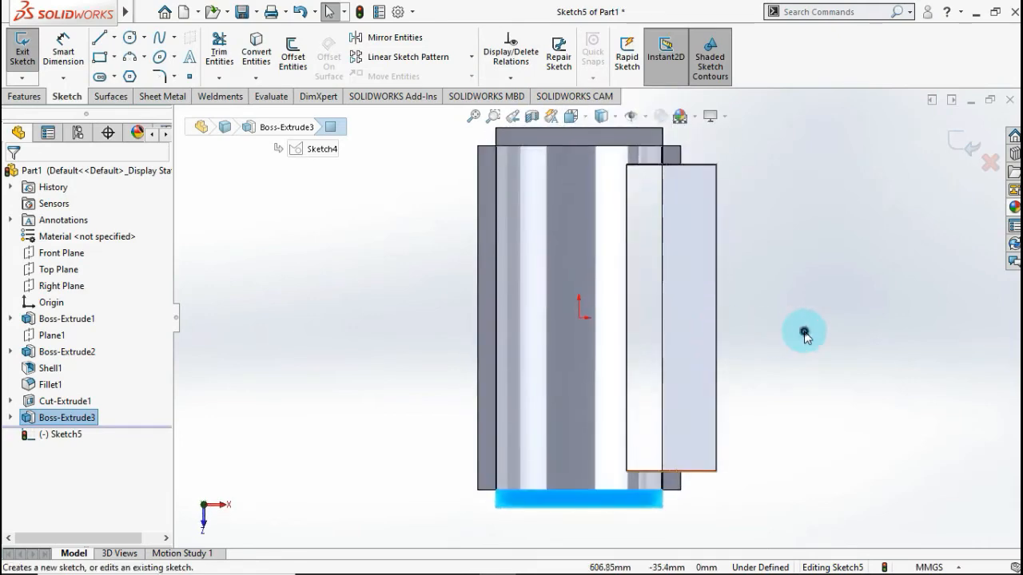
click(805, 335)
Step: Sketch two centerlines from the origin: a horizontal one past the long flange opposite the angled block and a vertical one past the end flange
click(114, 40)
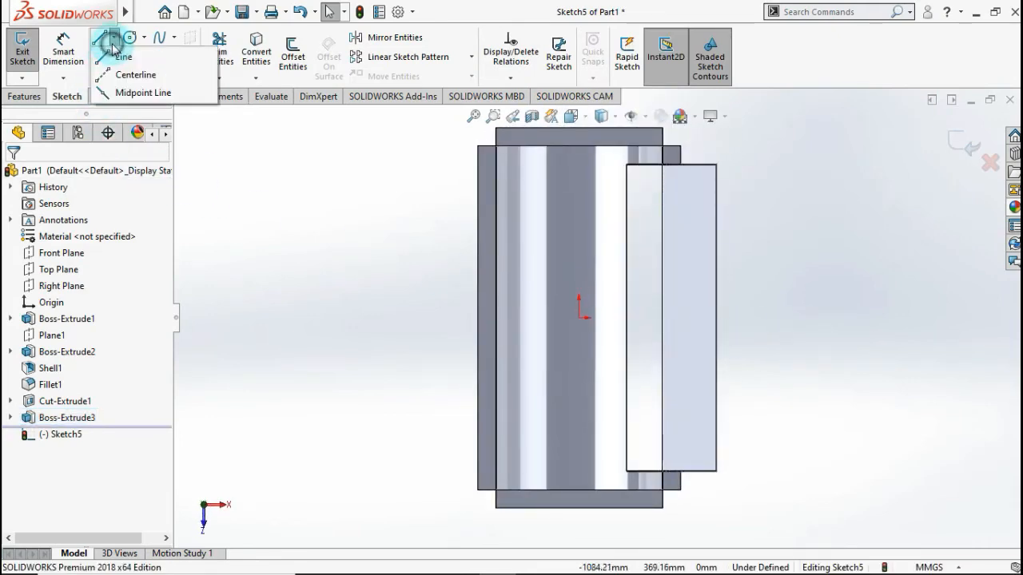
click(132, 75)
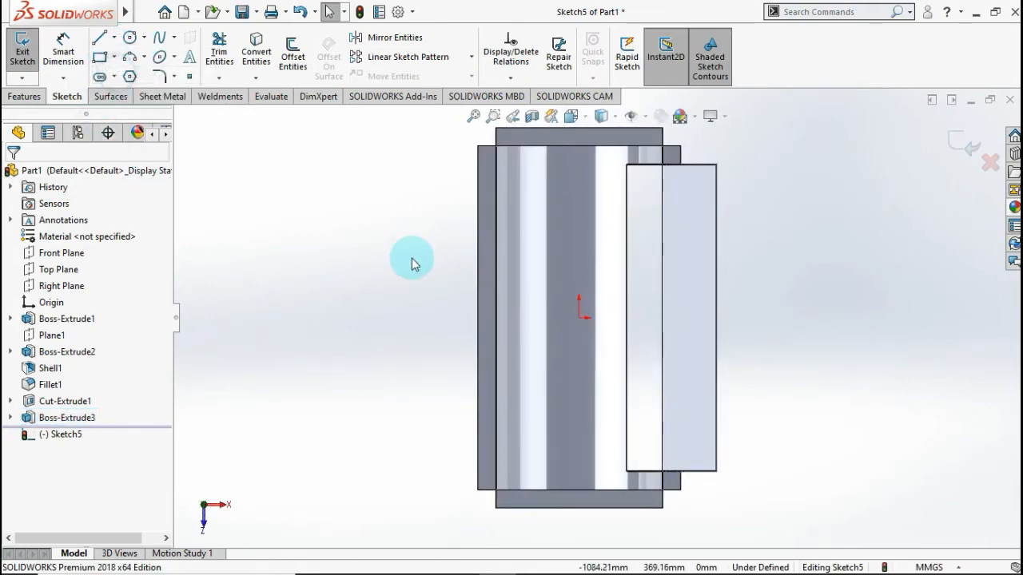
click(578, 318)
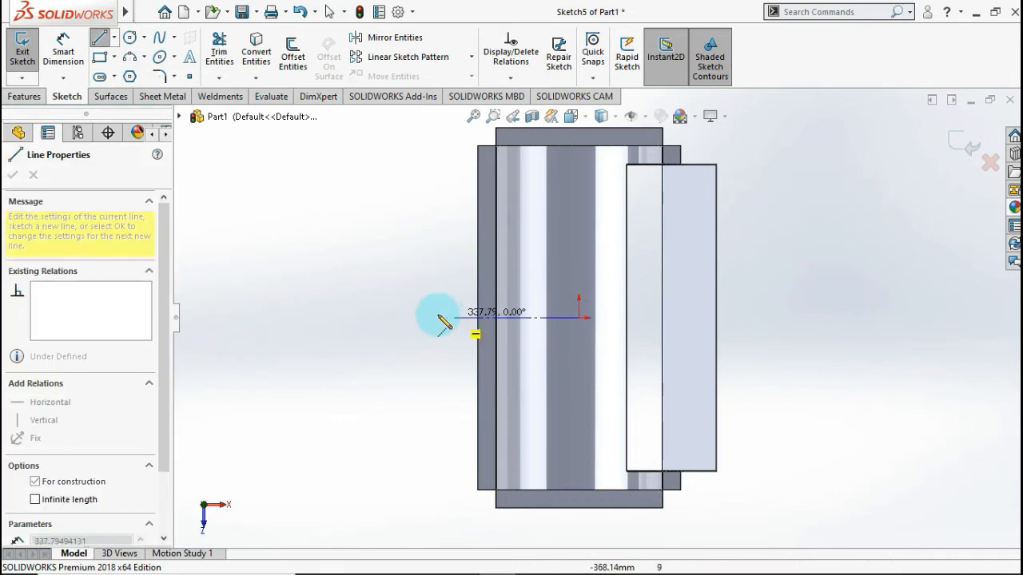
click(410, 318)
double_click(401, 285)
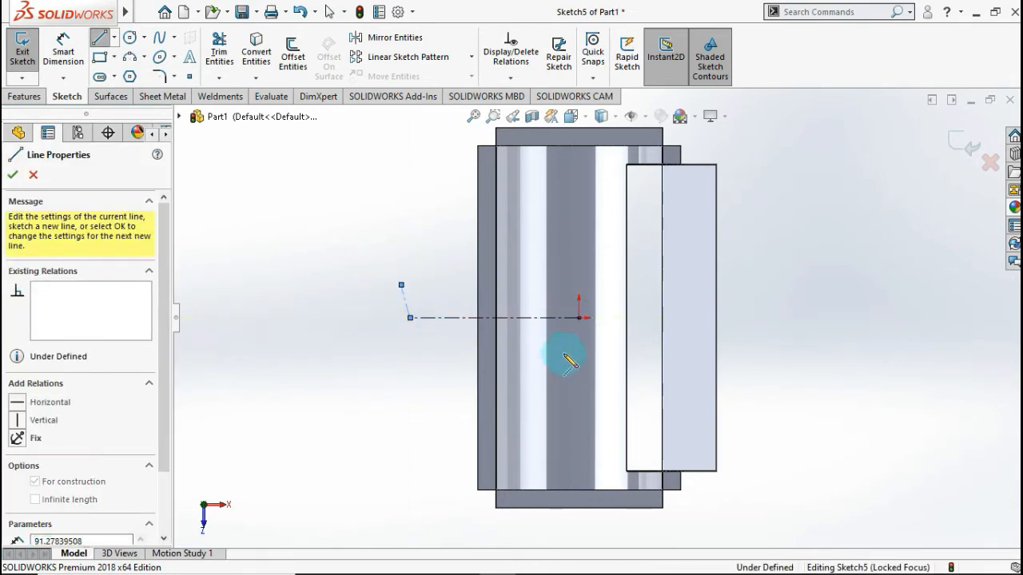
key(ctrl+z)
click(581, 321)
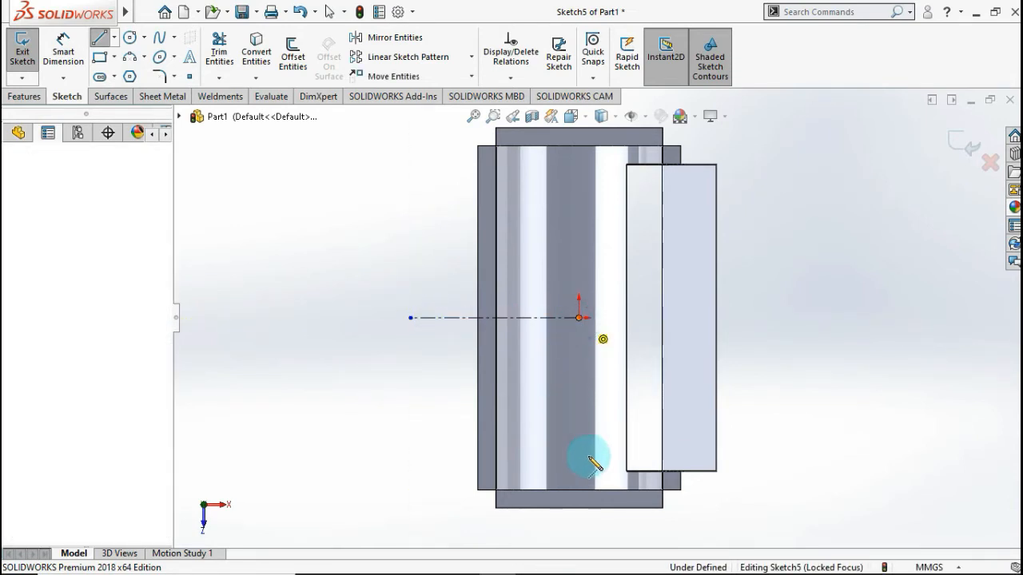
double_click(579, 535)
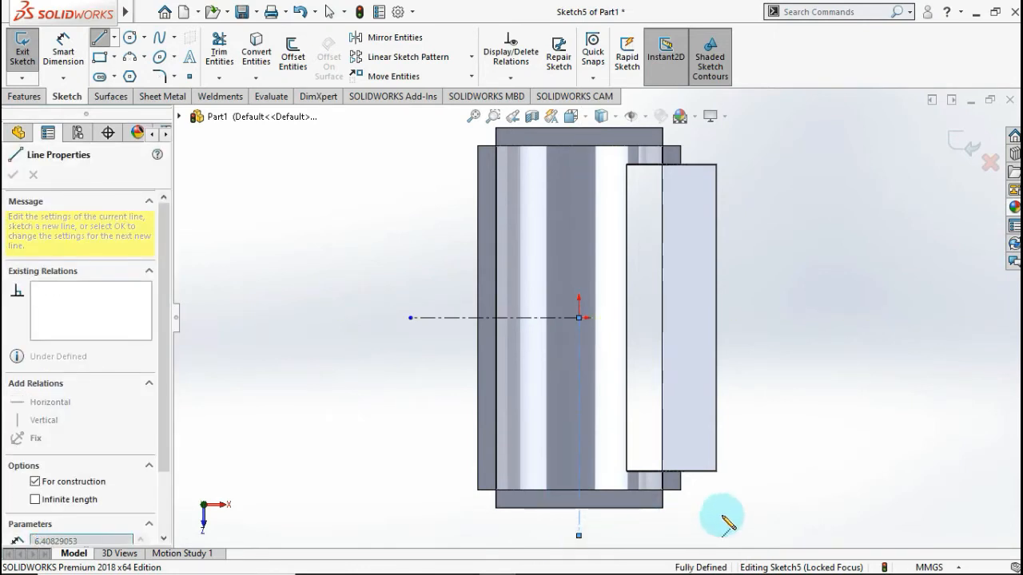
Step: Sketch a corner rectangle about 39.6 mm wide on the long flange, starting at its outer edge and spanning the horizontal centerline
scroll(494, 312, down, 3)
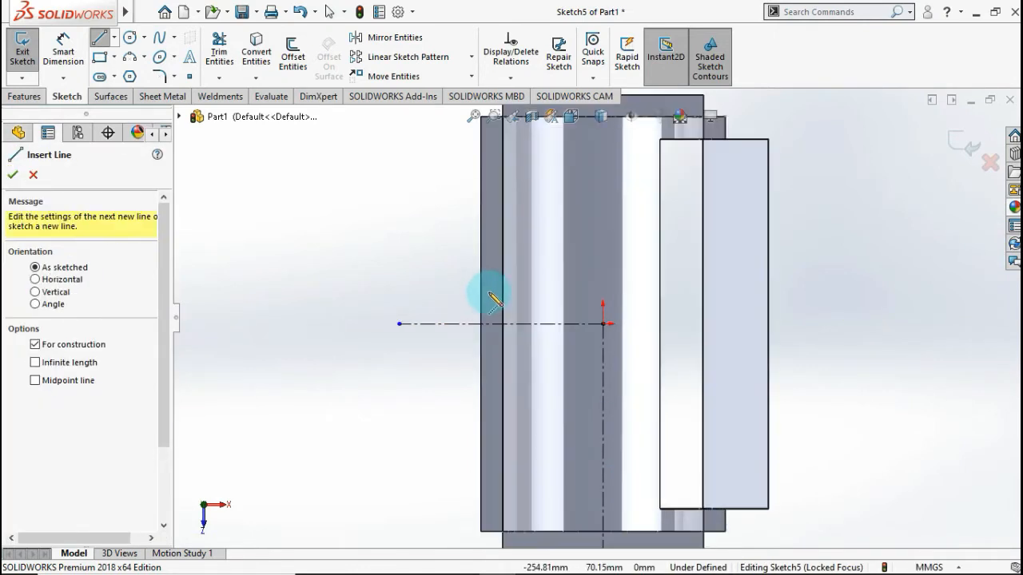
click(97, 57)
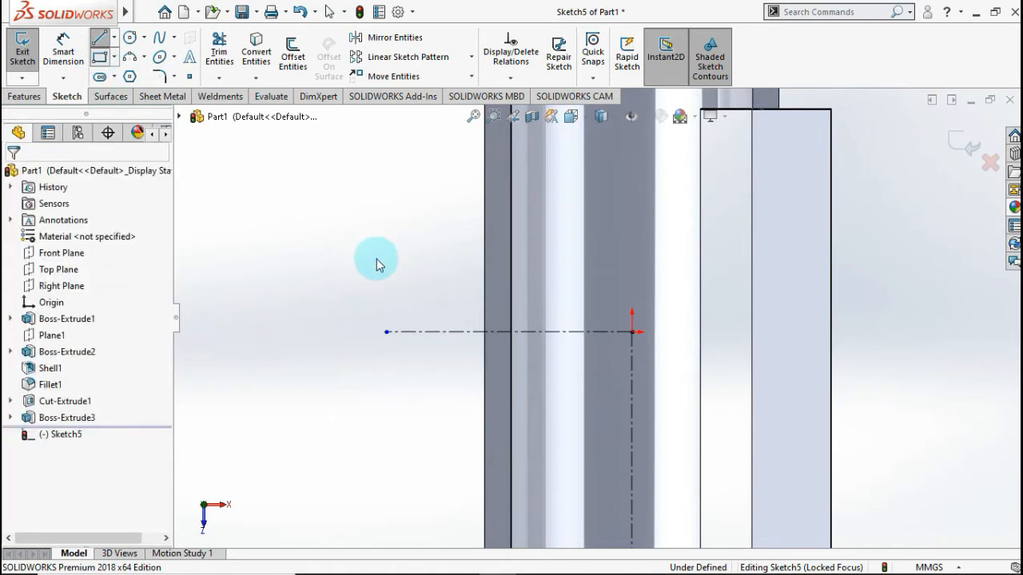
drag(483, 304, 506, 353)
scroll(494, 323, down, 3)
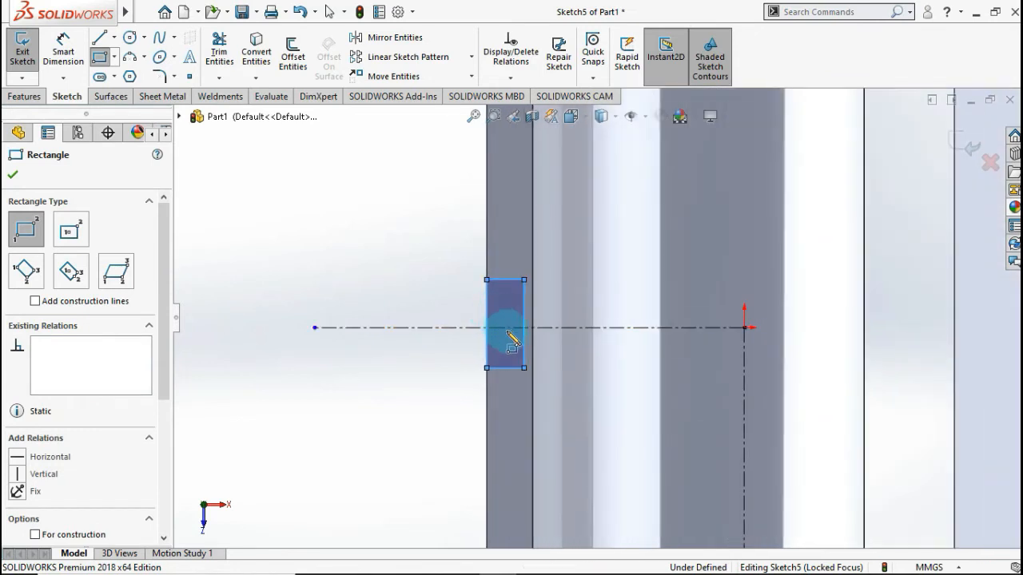
key(Escape)
click(510, 369)
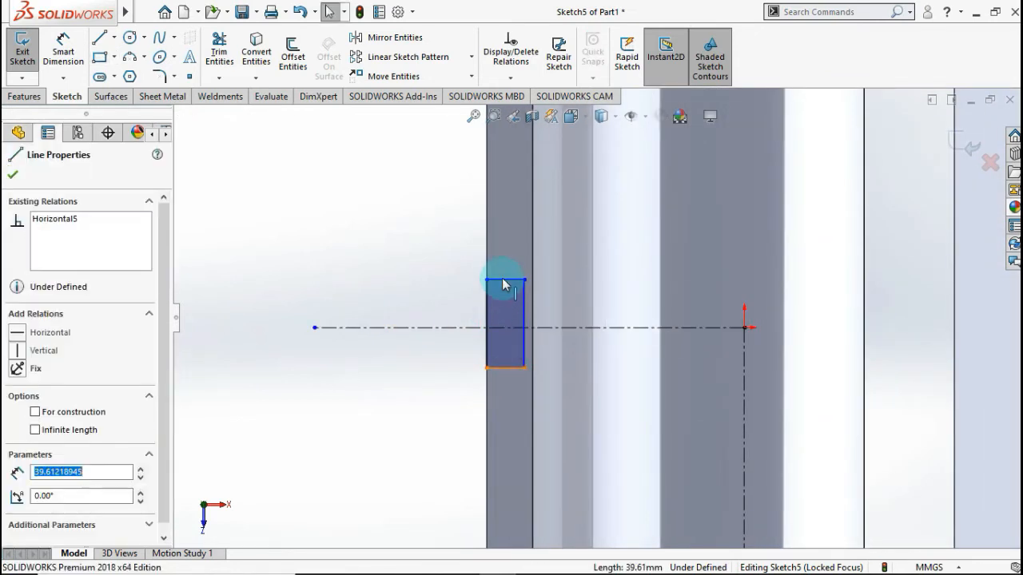
ctrl+click(504, 279)
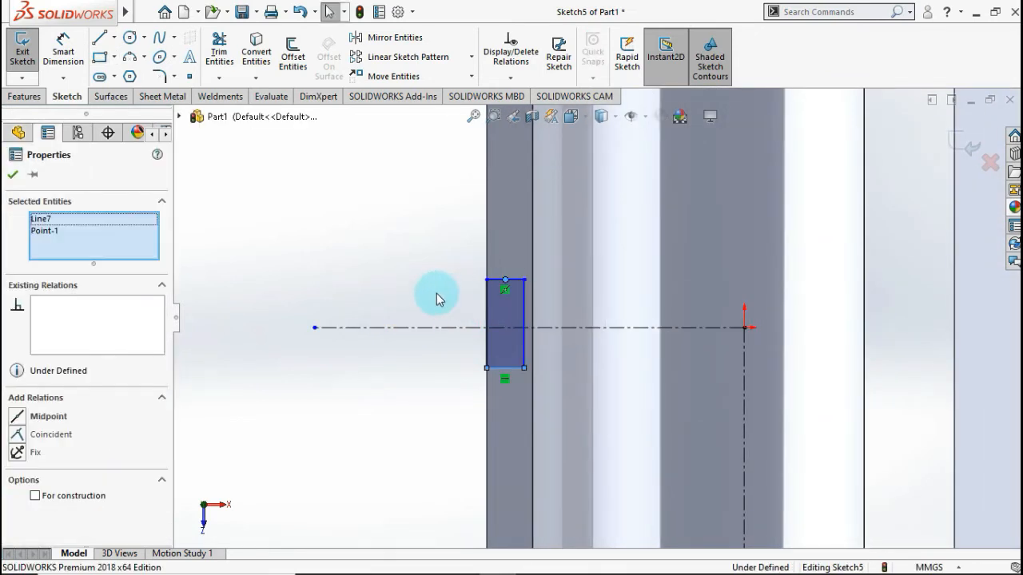
click(436, 295)
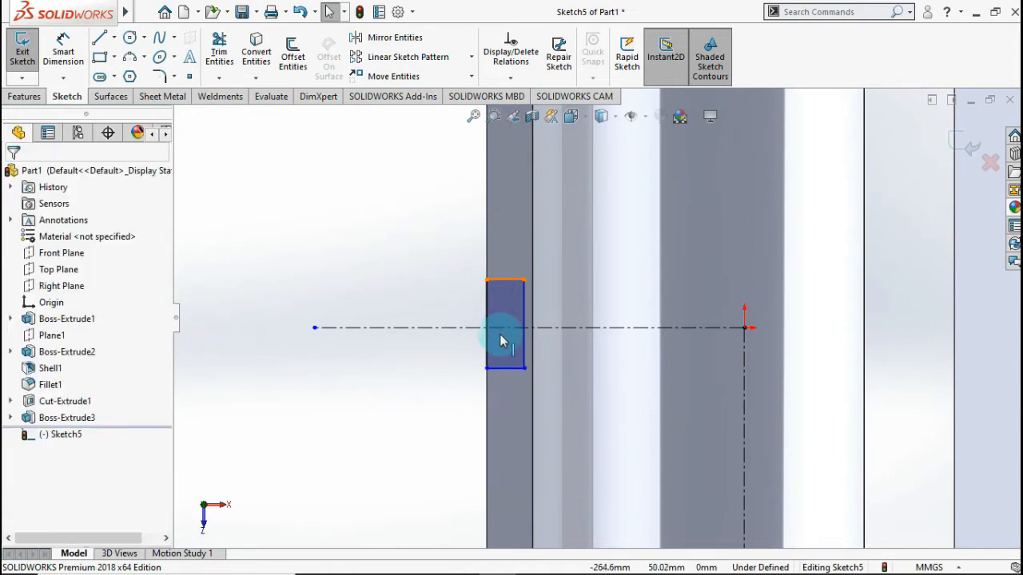
Step: Make the rectangle's two horizontal edges on the long flange symmetric about the horizontal centerline
click(500, 369)
ctrl+click(499, 370)
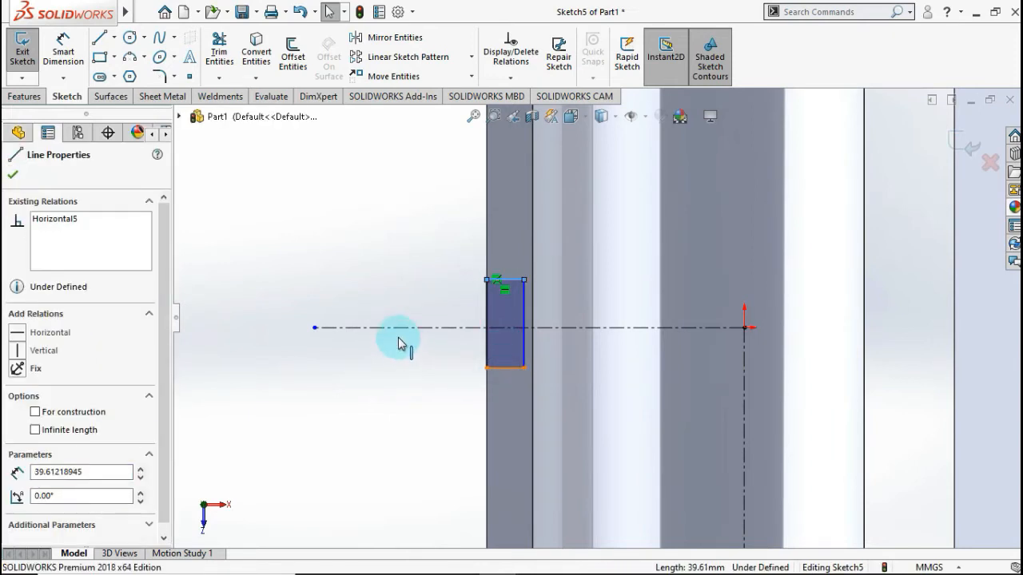
ctrl+click(399, 329)
ctrl+click(327, 329)
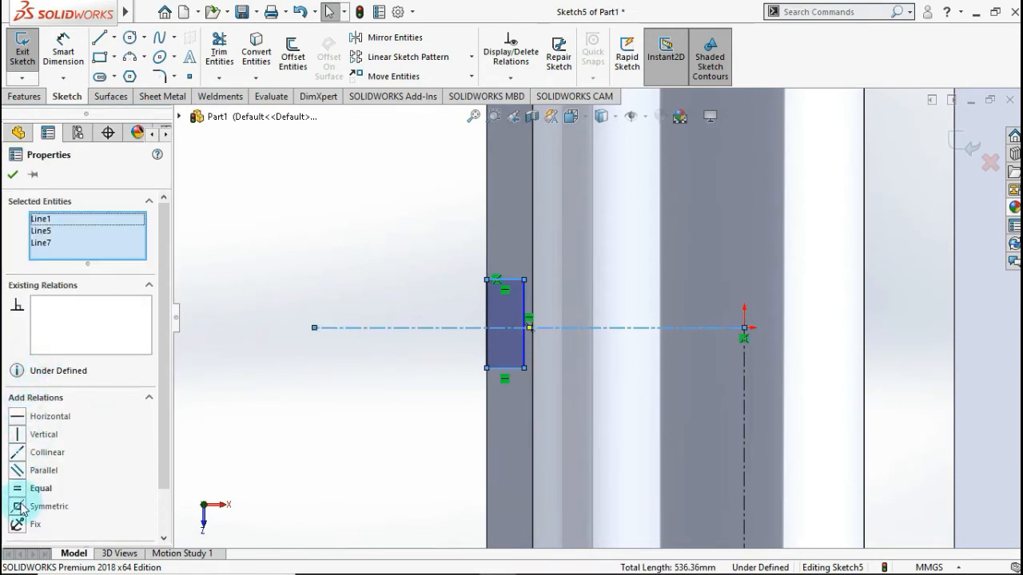
click(13, 177)
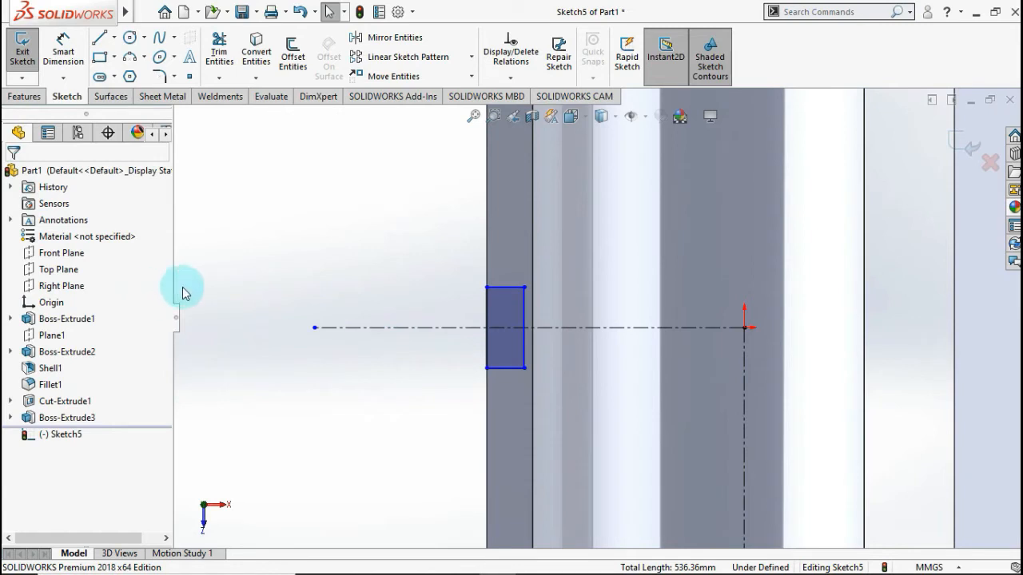
Step: Dimension the long-flange rectangle as a 45 mm by 45 mm square
click(63, 52)
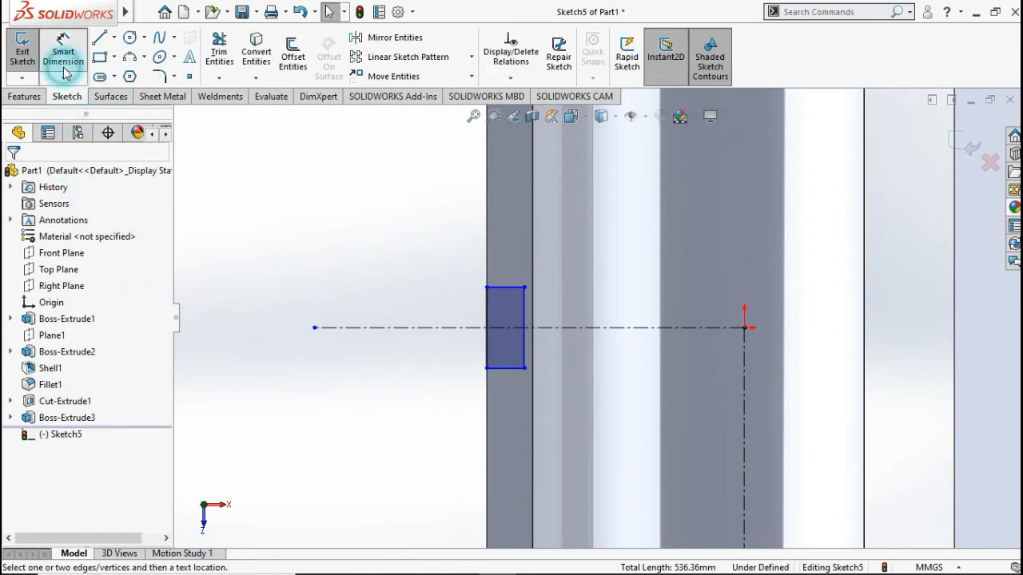
click(487, 315)
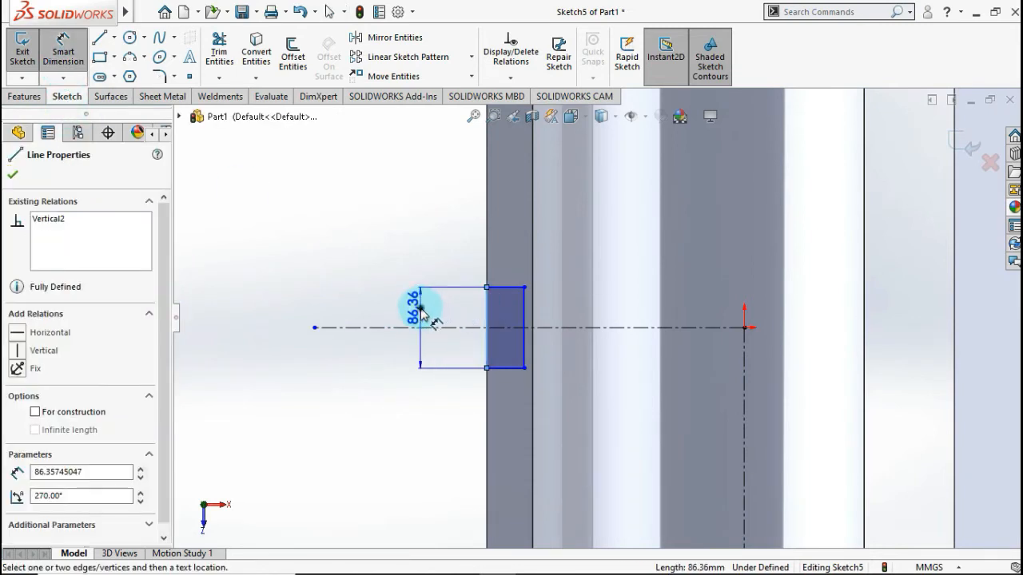
click(420, 310)
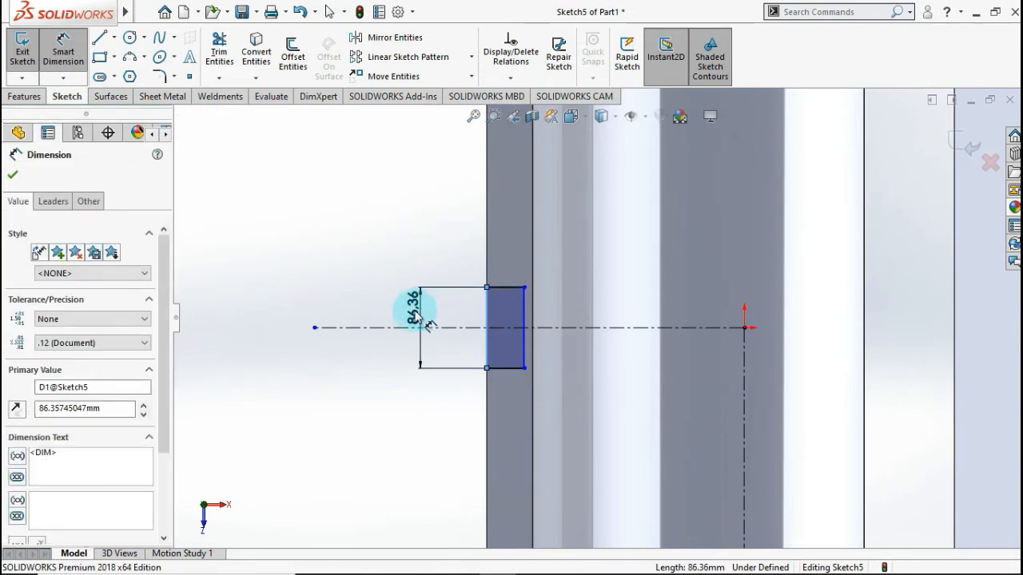
text(45)
click(361, 306)
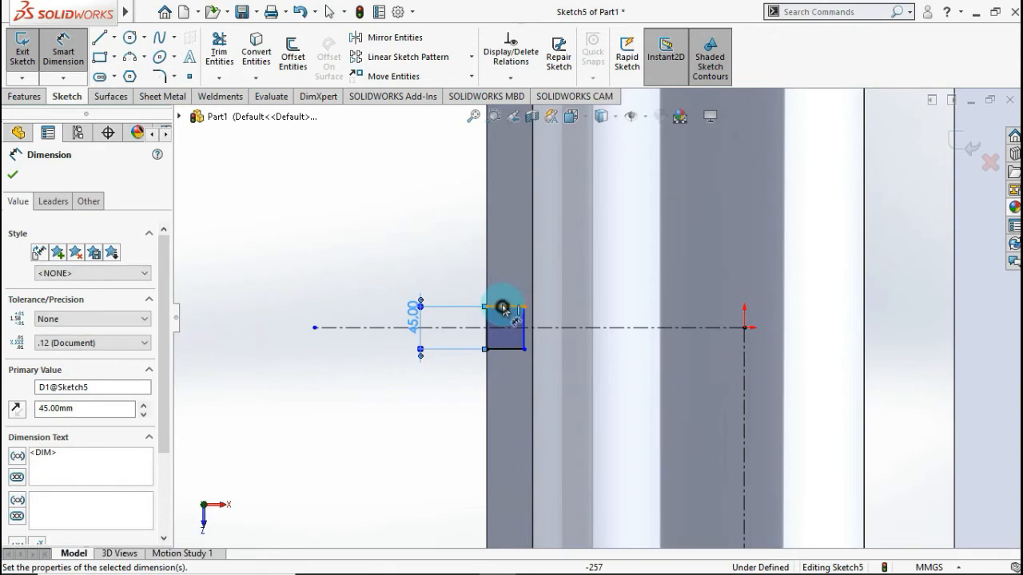
click(501, 307)
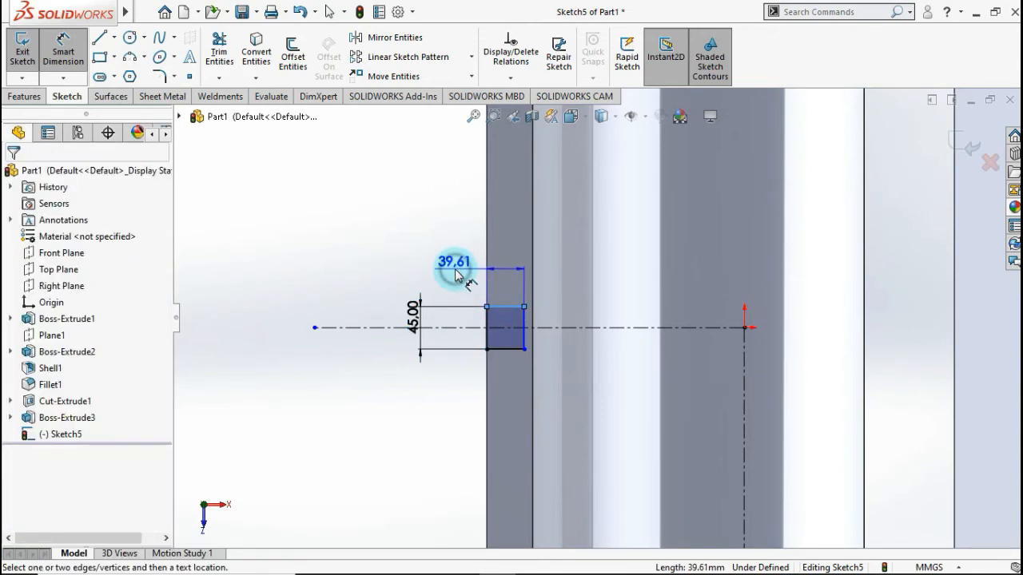
click(456, 283)
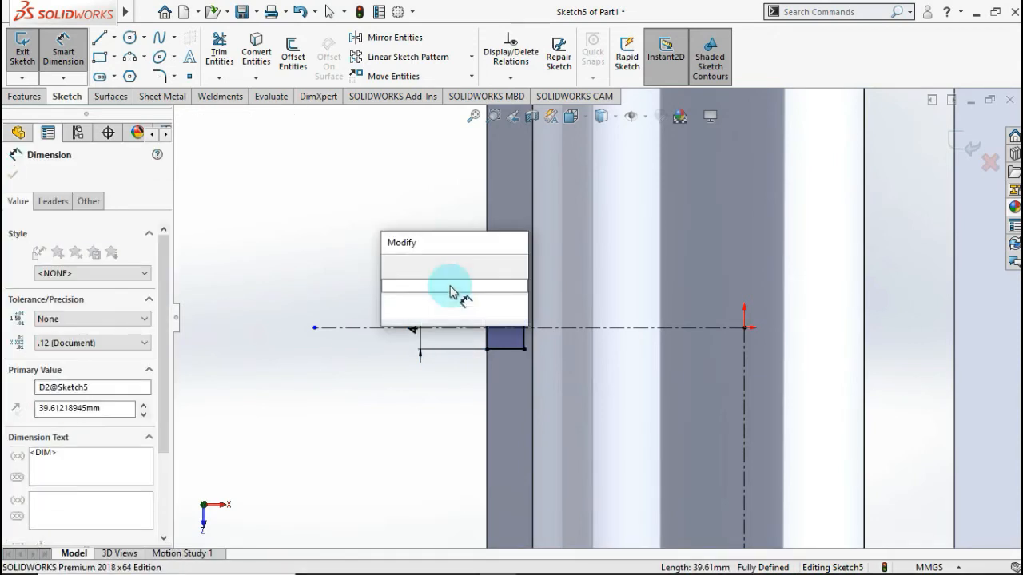
text(45)
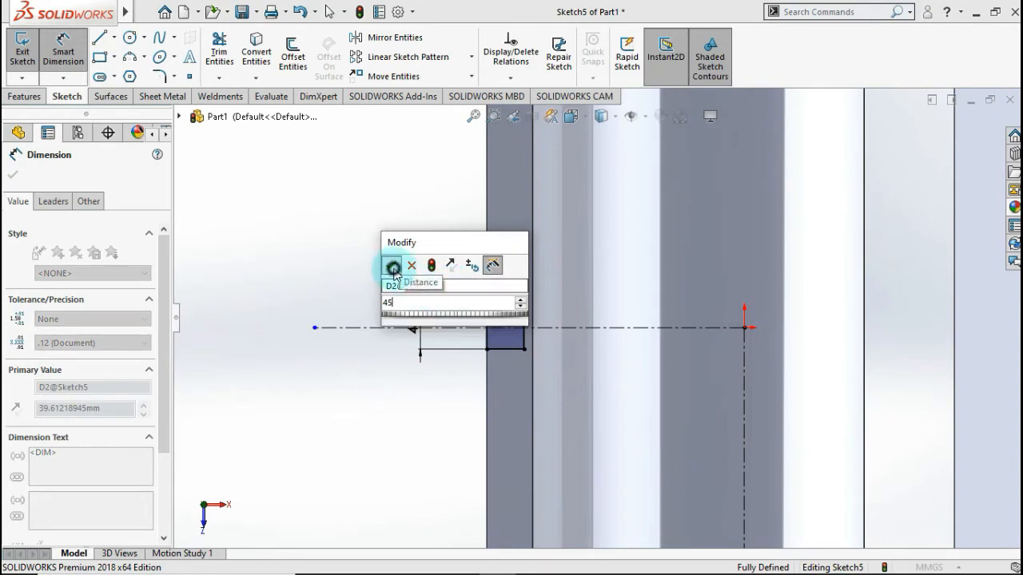
click(391, 266)
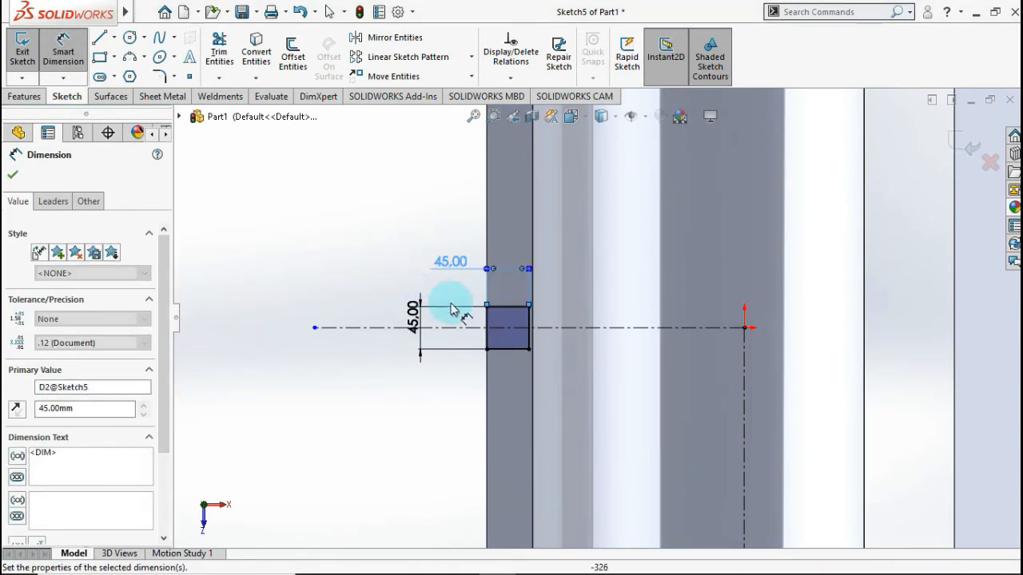
Step: Sketch a corner rectangle about 27.3 mm deep on the end flange, starting at its outer edge and spanning the vertical centerline
scroll(685, 409, up, 2)
scroll(686, 416, up, 1)
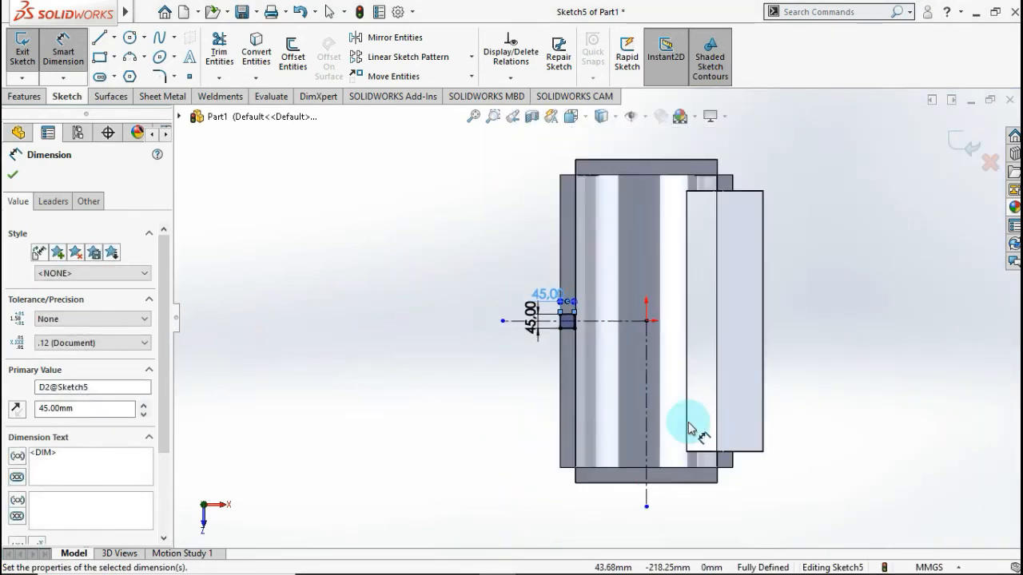
scroll(646, 483, up, 1)
scroll(649, 473, down, 2)
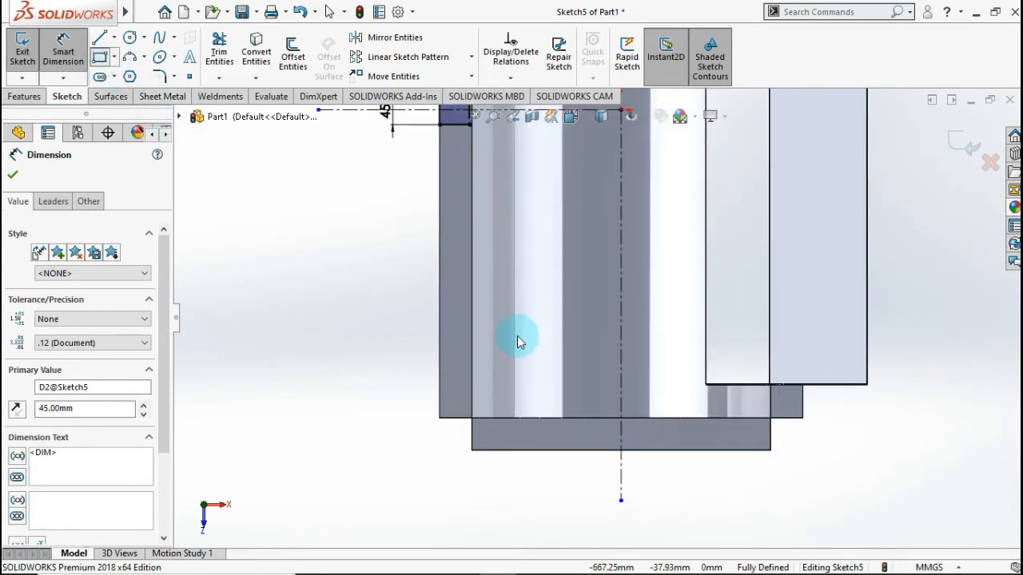
click(578, 449)
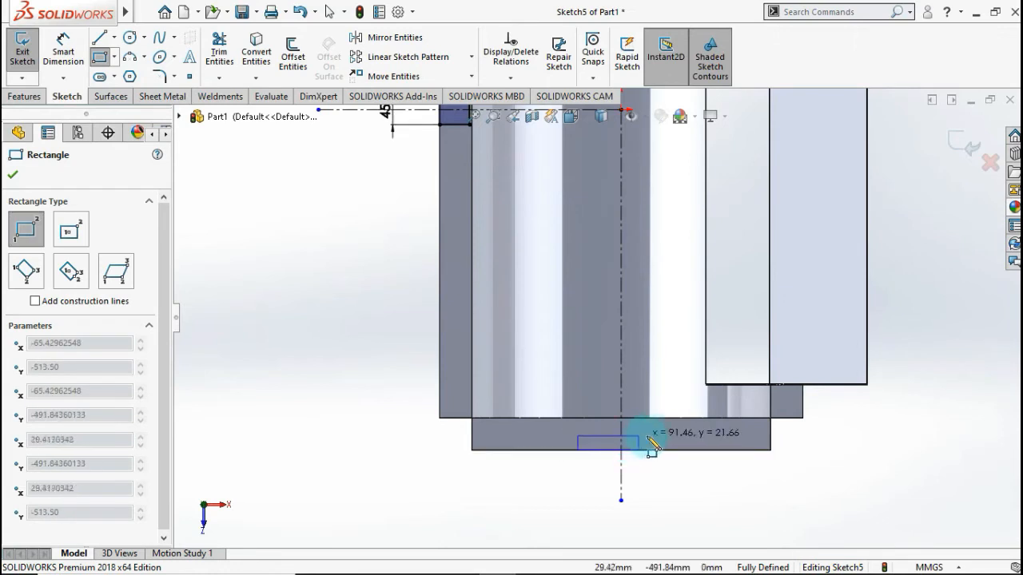
click(671, 434)
key(Escape)
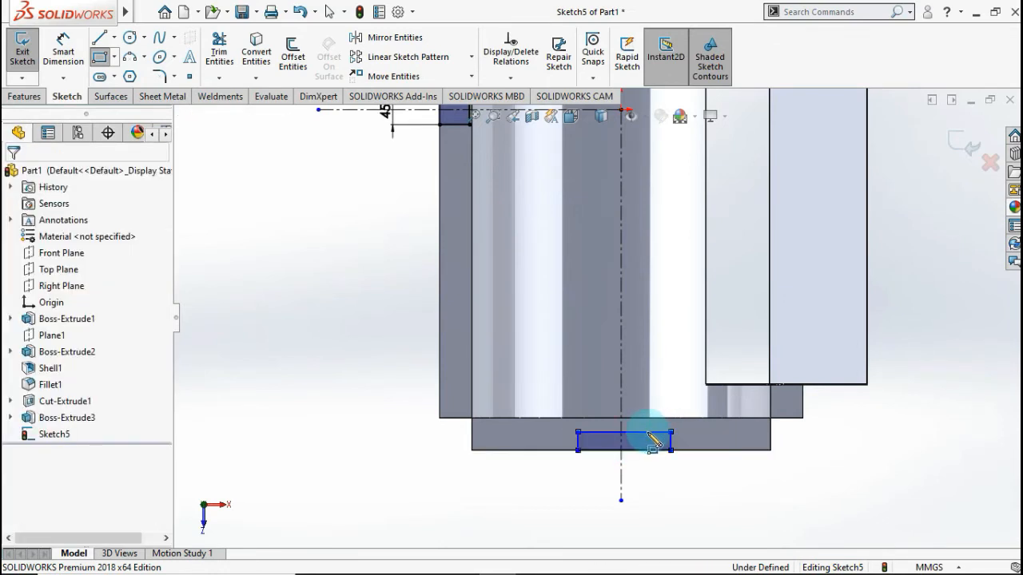
Step: Make the end-flange rectangle's two vertical sides symmetric about the vertical centerline
scroll(649, 444, down, 1)
scroll(633, 449, down, 2)
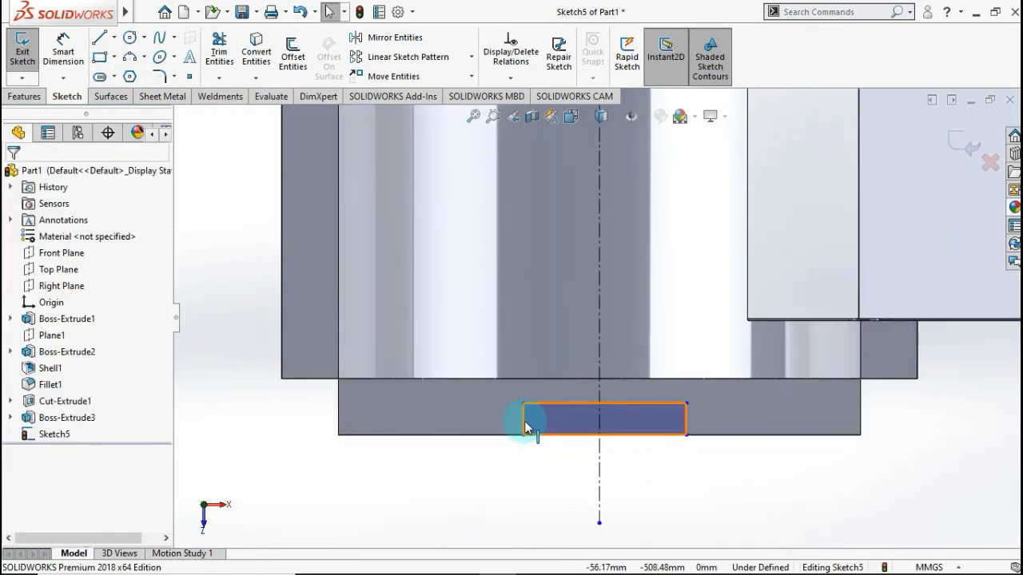
click(524, 422)
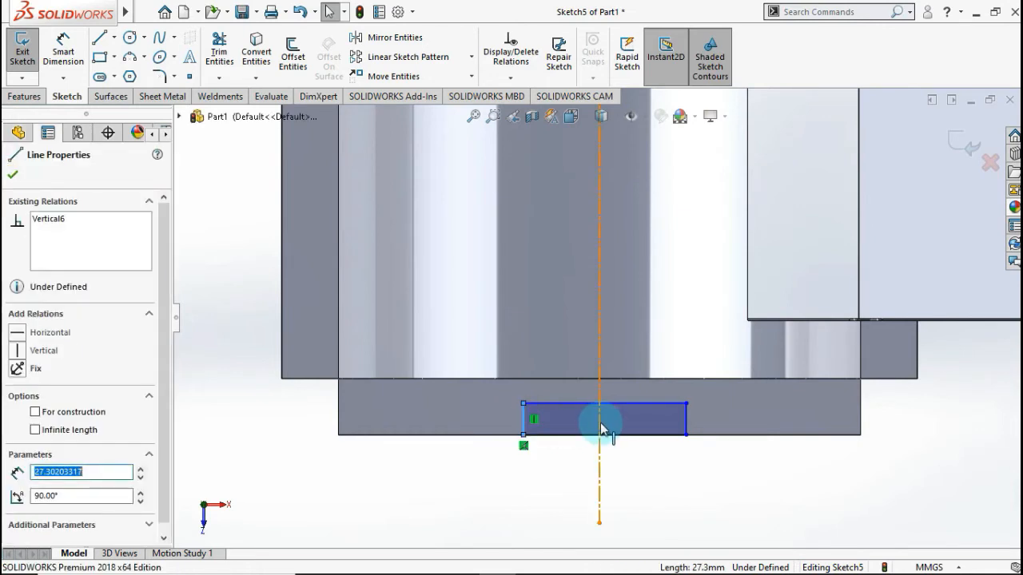
click(600, 425)
ctrl+click(685, 425)
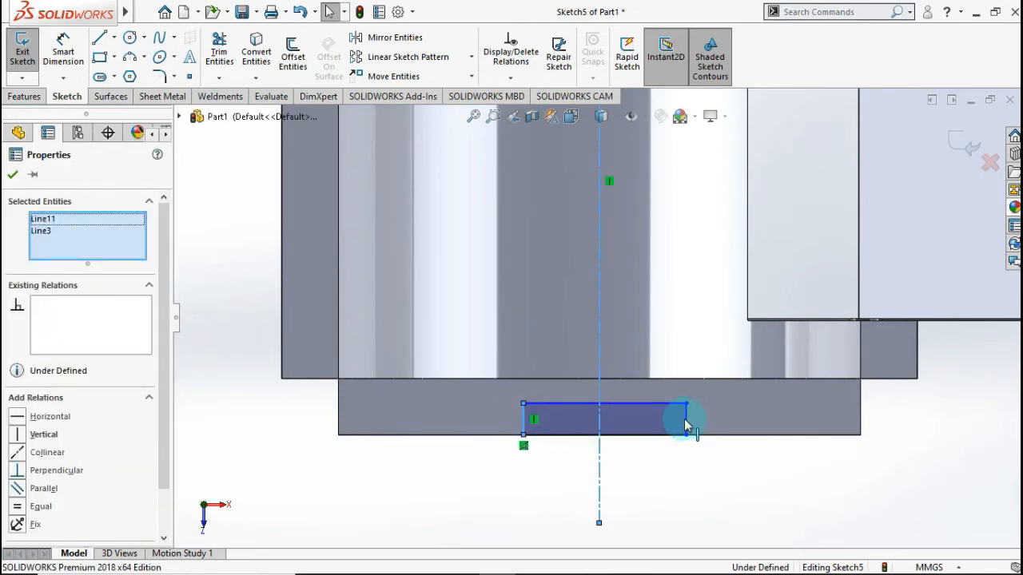
ctrl+click(685, 423)
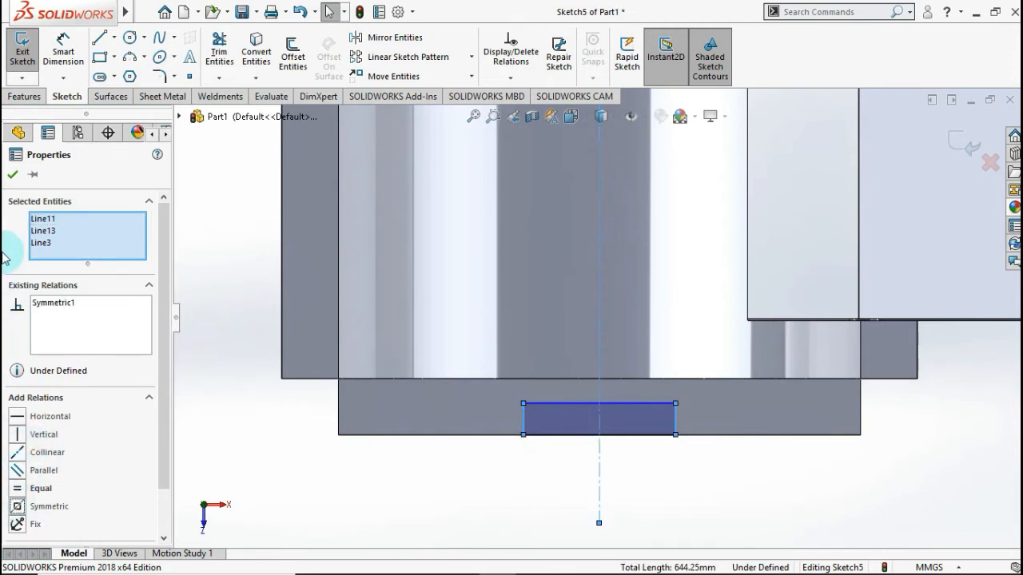
click(13, 174)
click(63, 48)
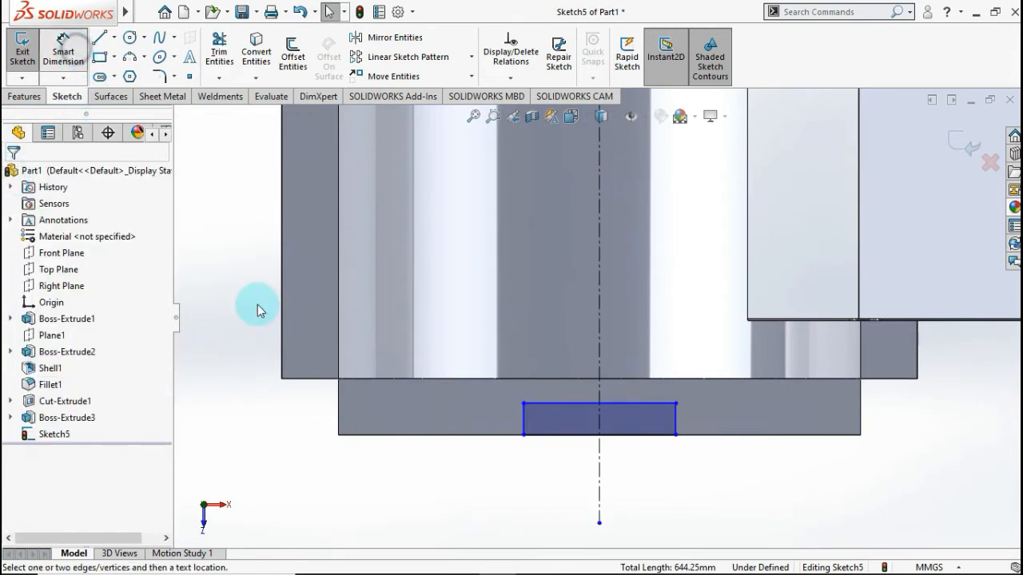
click(615, 438)
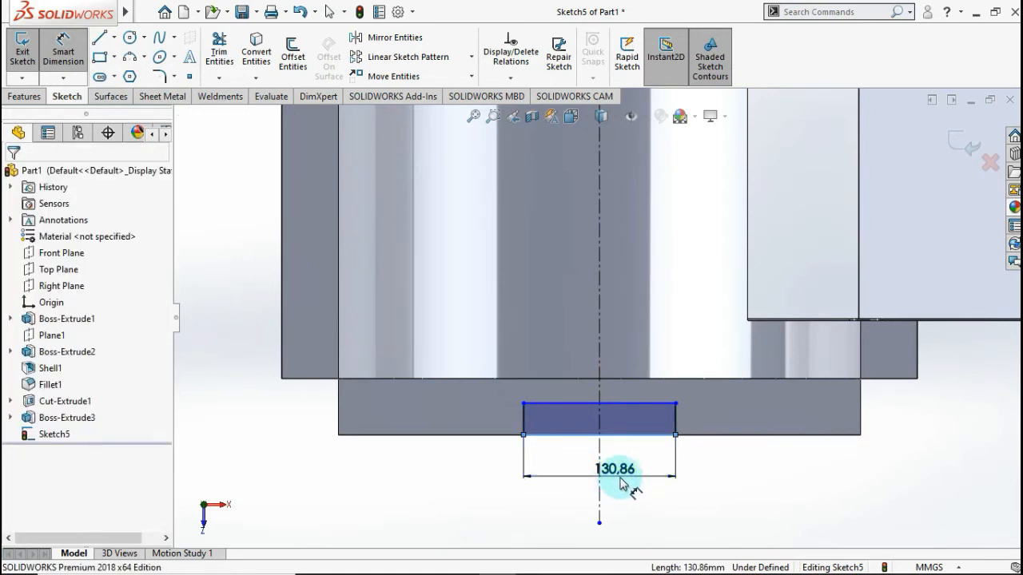
click(617, 480)
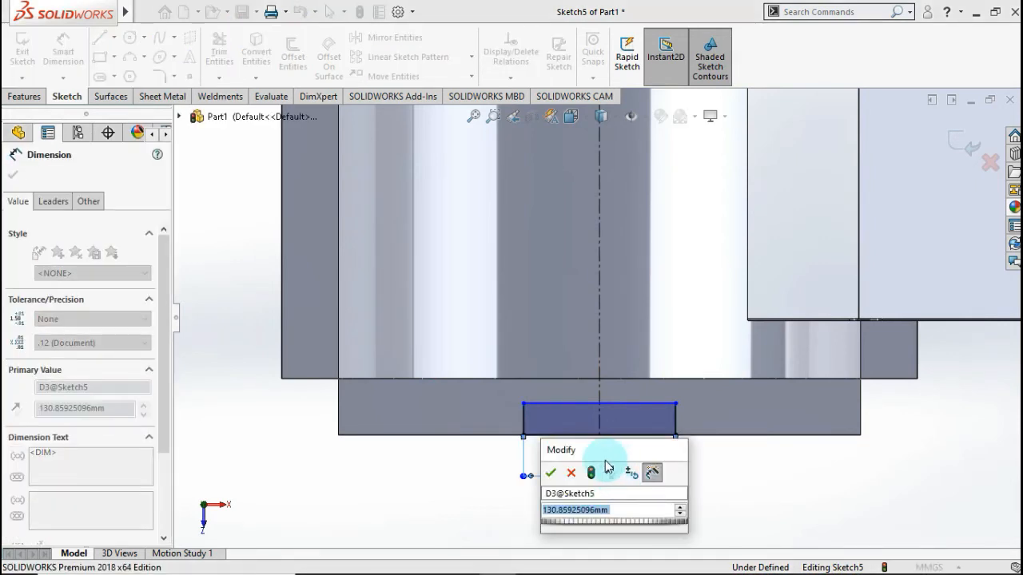
key(Return)
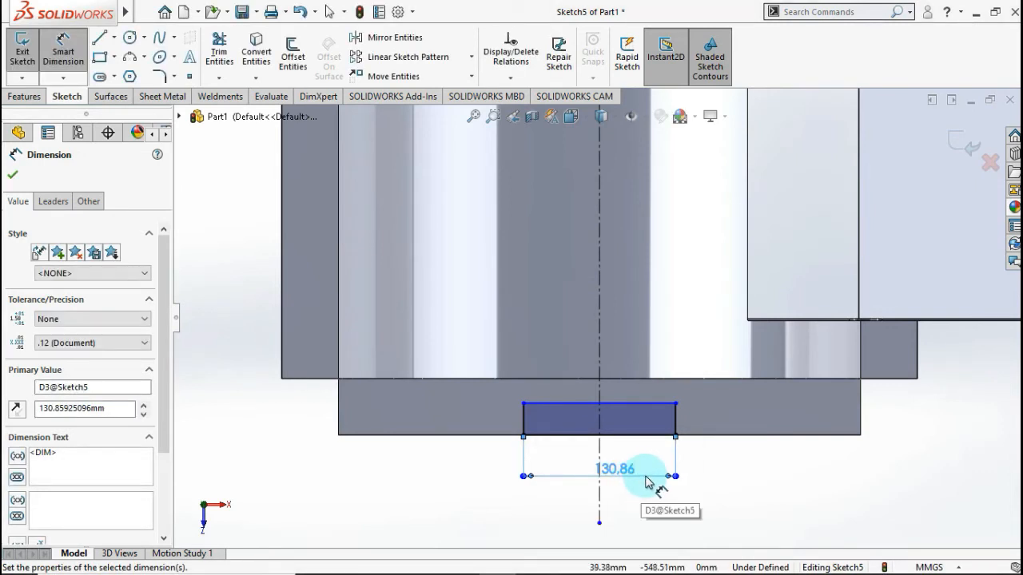
key(Delete)
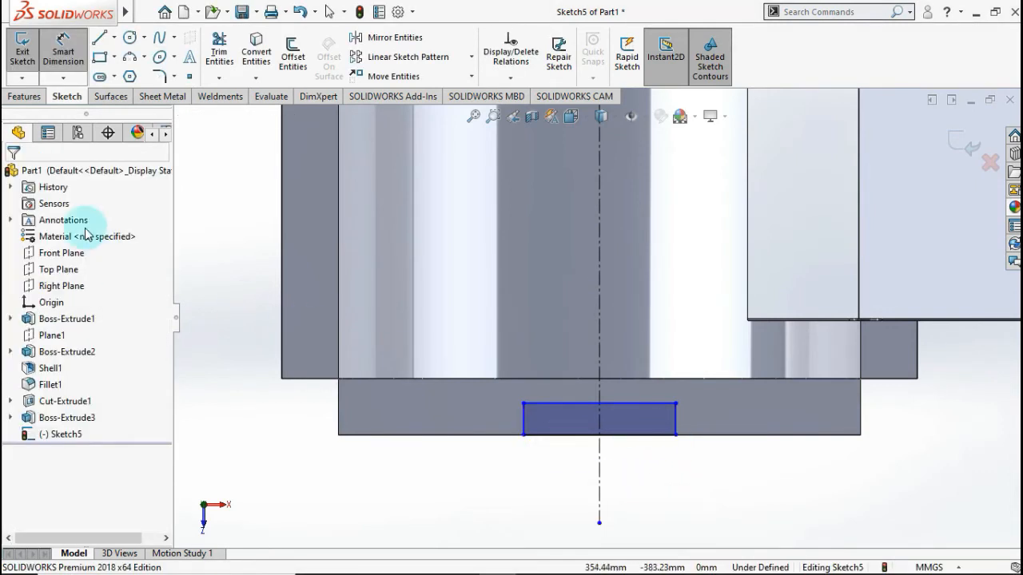
Step: Dimension the distance from the end-flange rectangle's side nearest the angled block to that flange's short edge as 167.5 mm
click(858, 419)
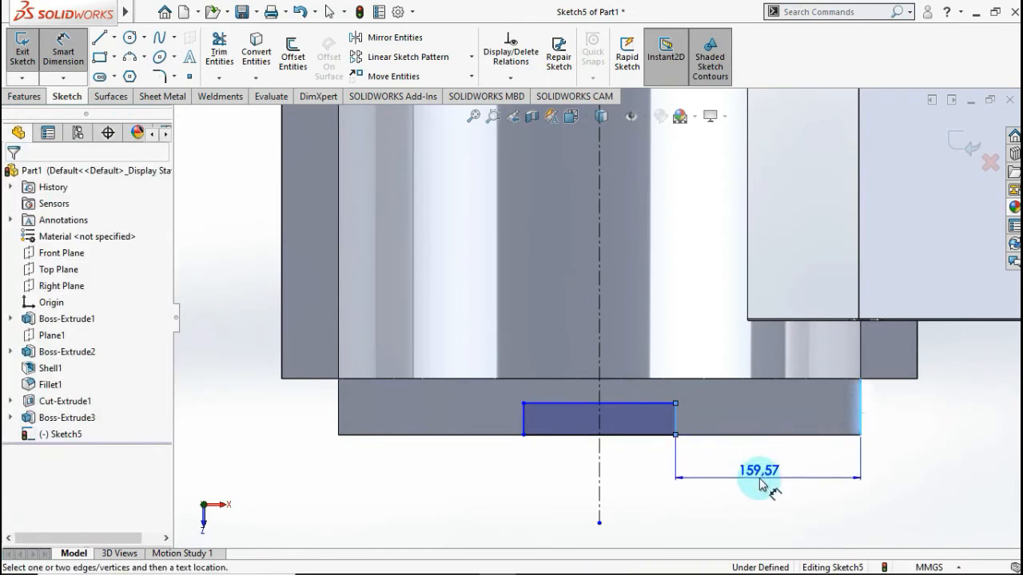
click(775, 489)
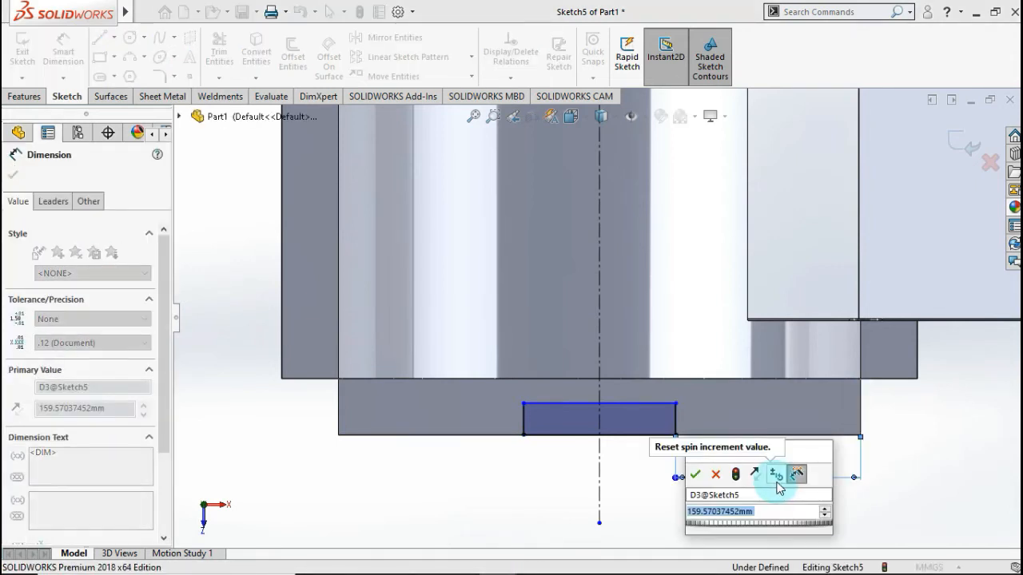
text(167)
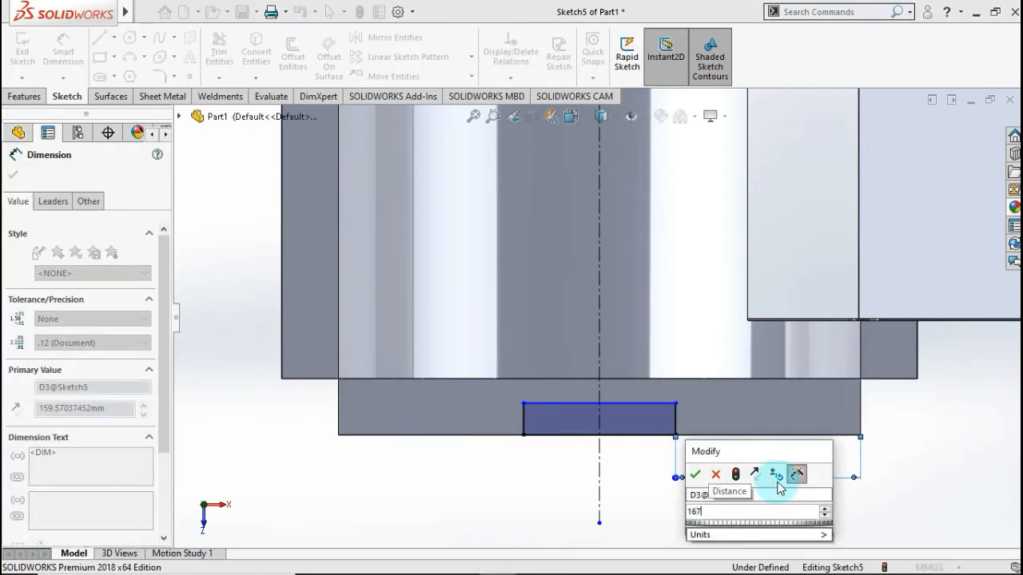
text(.5)
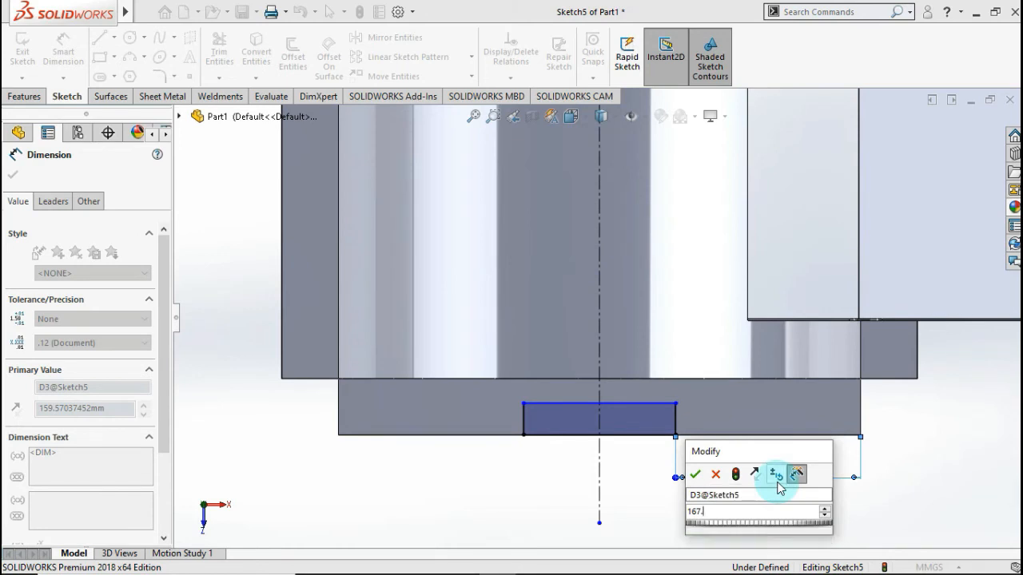
click(696, 474)
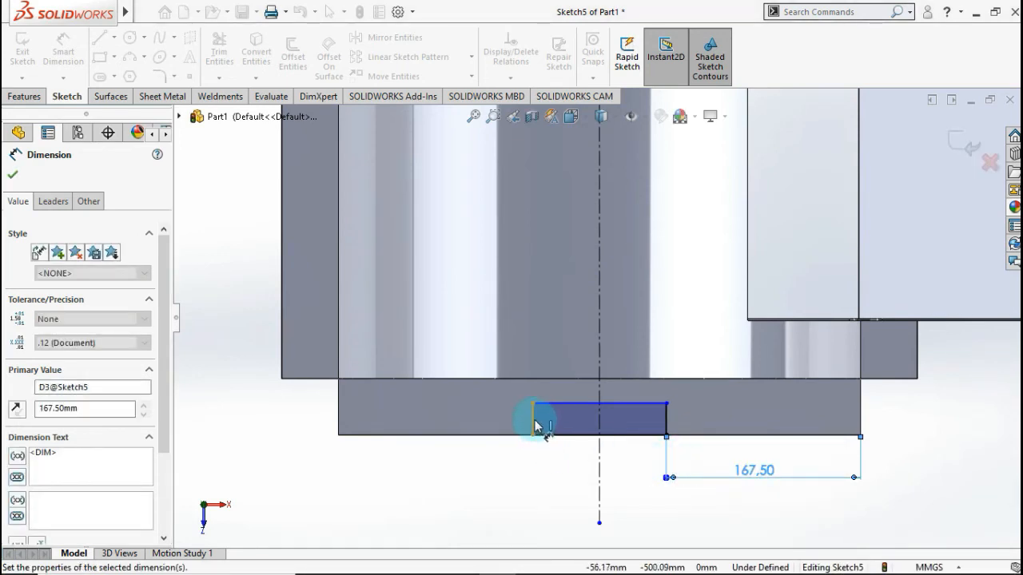
Step: Dimension the end-flange rectangle's depth at its drawn size, discarding a trial value of 45 mm
click(509, 420)
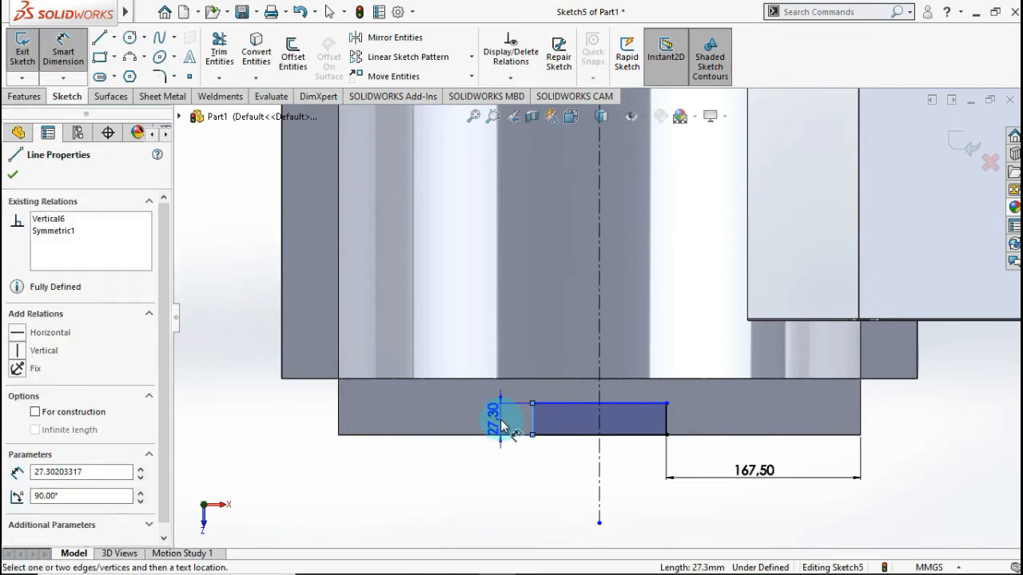
click(502, 426)
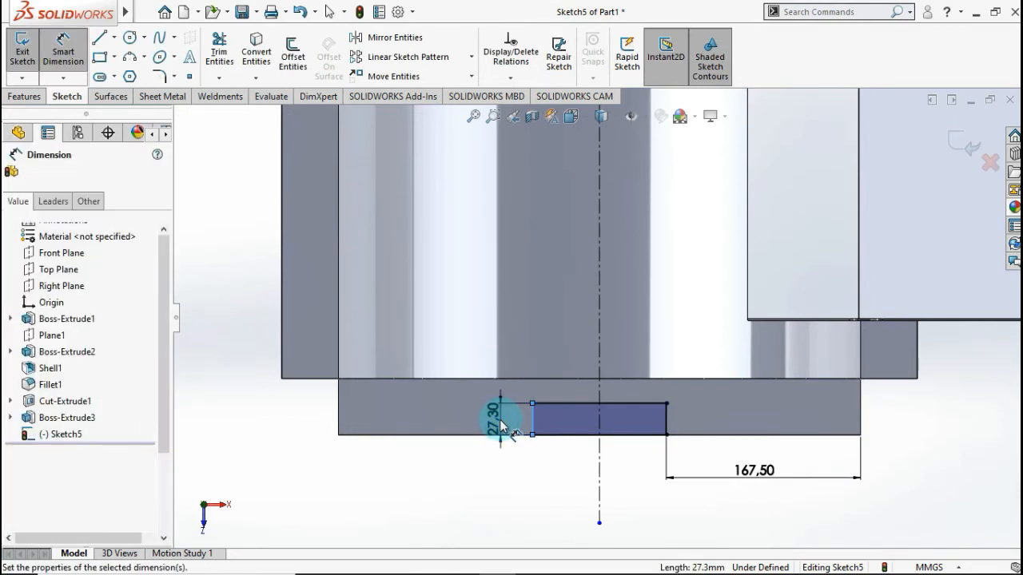
text(45)
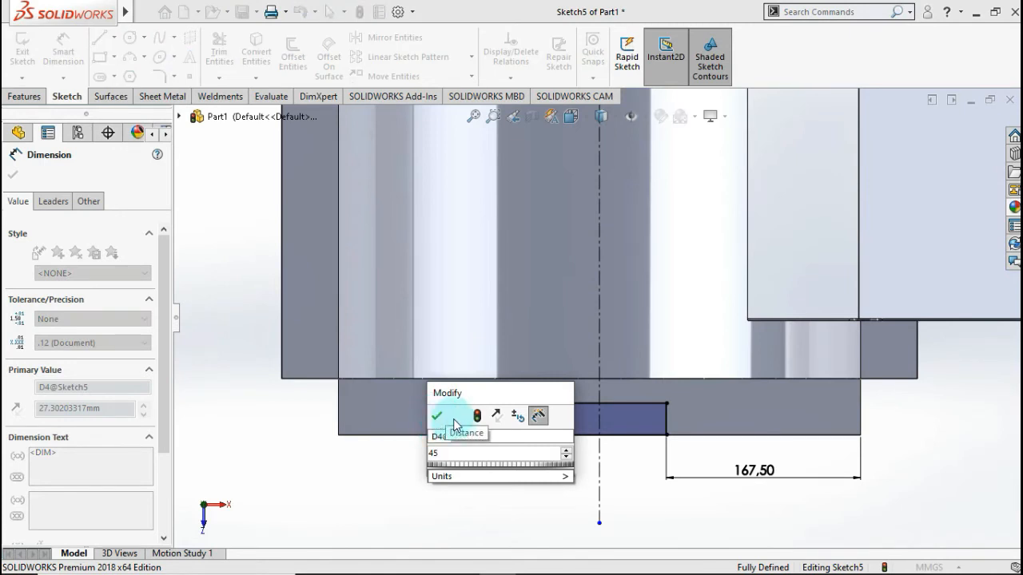
click(457, 416)
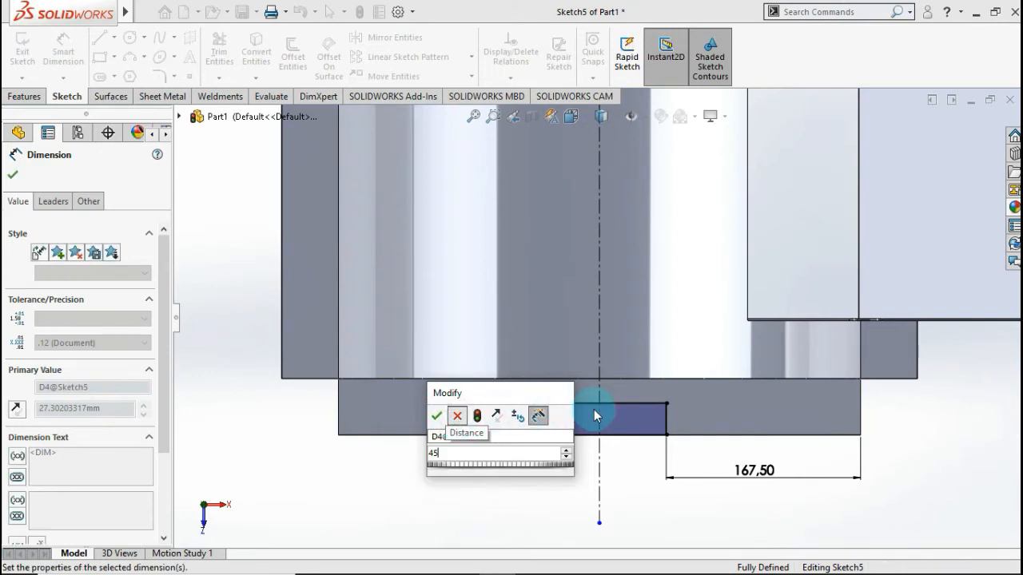
scroll(609, 399, down, 2)
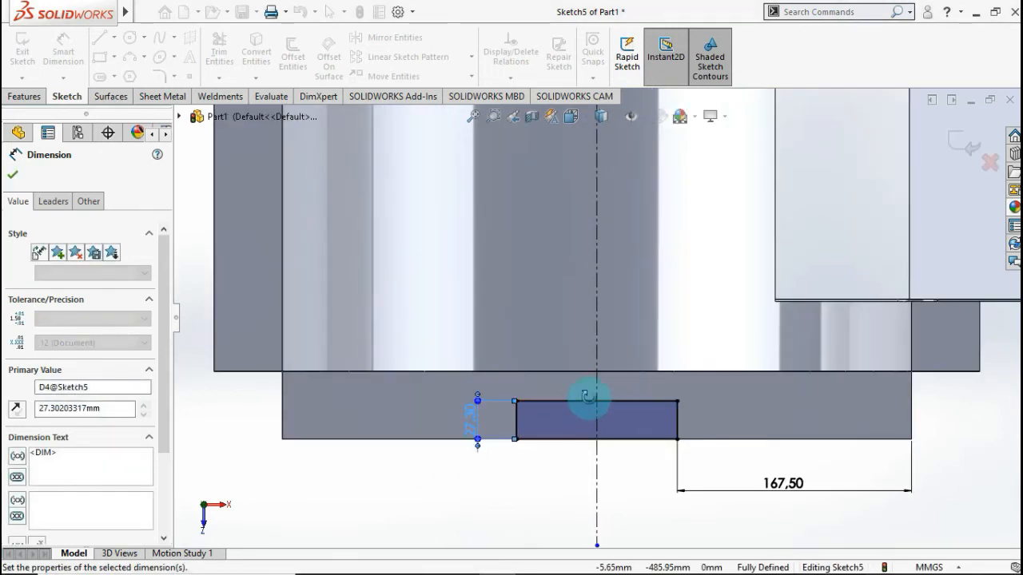
scroll(583, 406, down, 2)
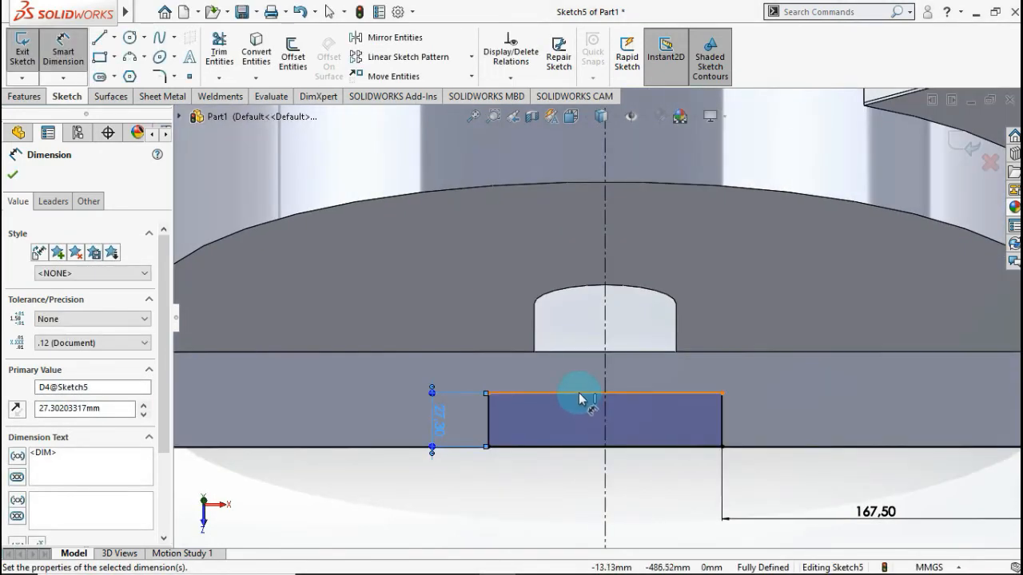
Step: Delete the depth dimension of the end-flange rectangle
key(Escape)
click(576, 393)
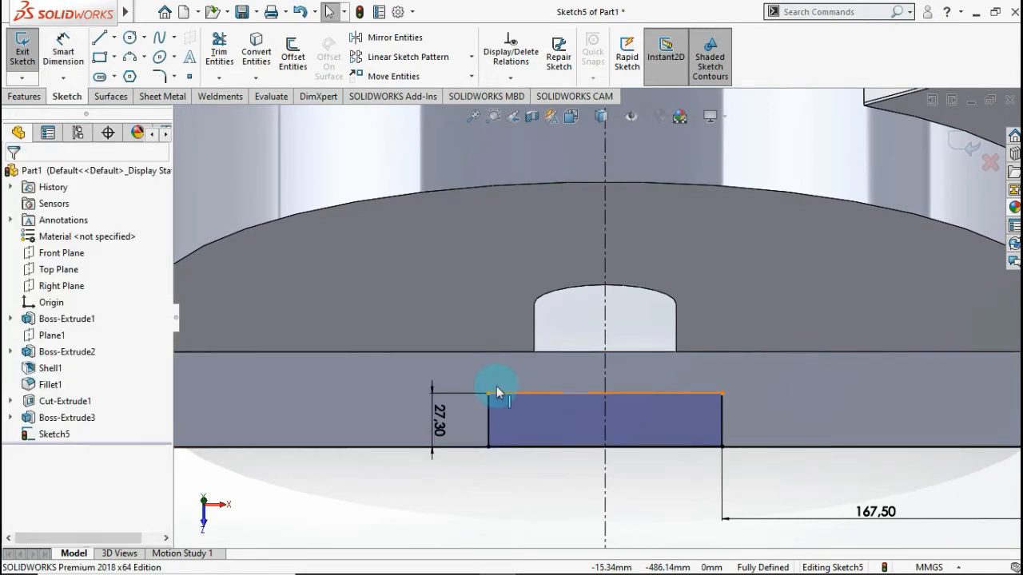
click(439, 417)
key(Delete)
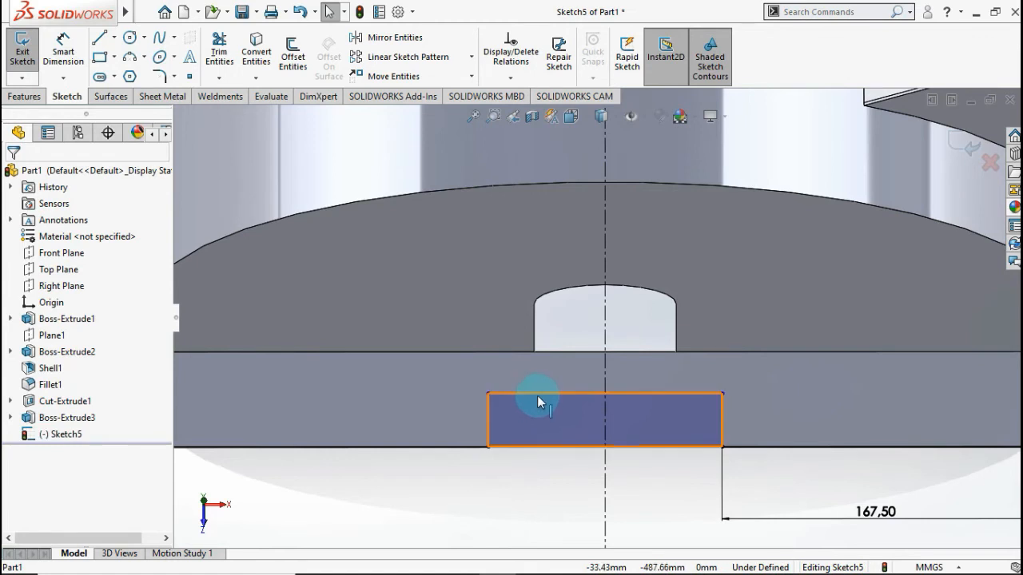
click(566, 392)
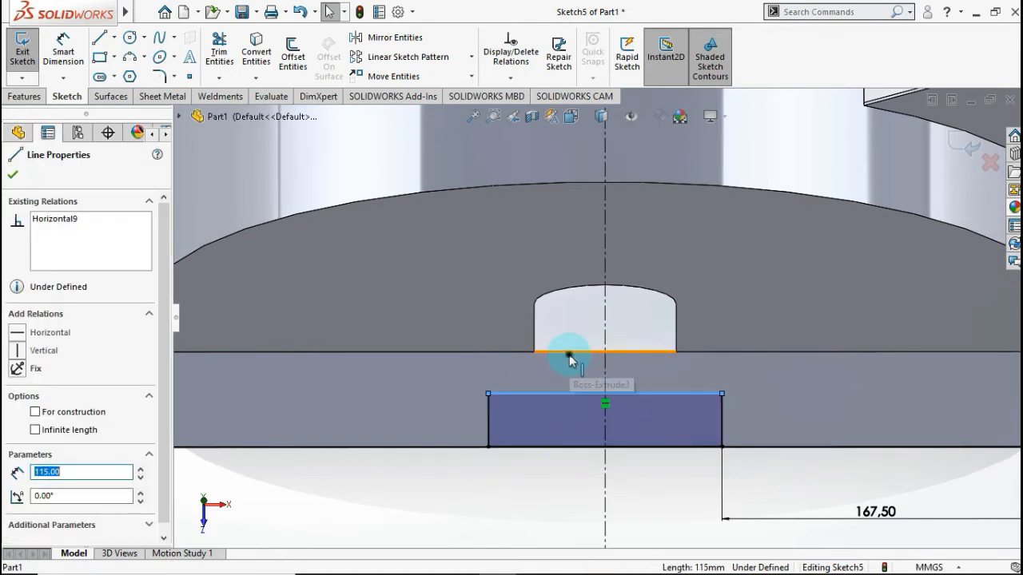
ctrl+click(569, 353)
scroll(565, 380, down, 2)
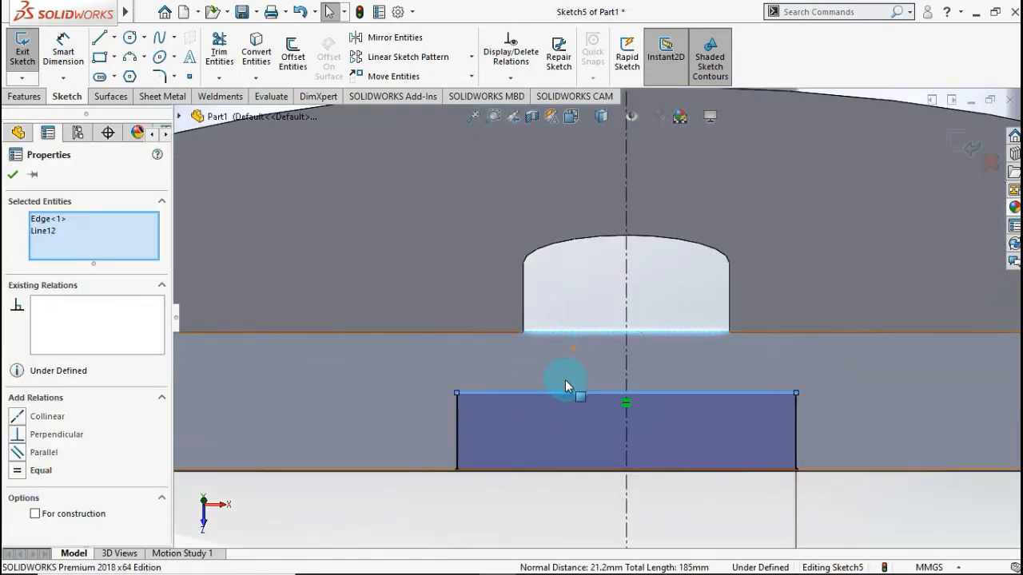
scroll(570, 340, down, 2)
scroll(574, 321, down, 2)
middle_drag(573, 325, 556, 359)
scroll(536, 335, down, 3)
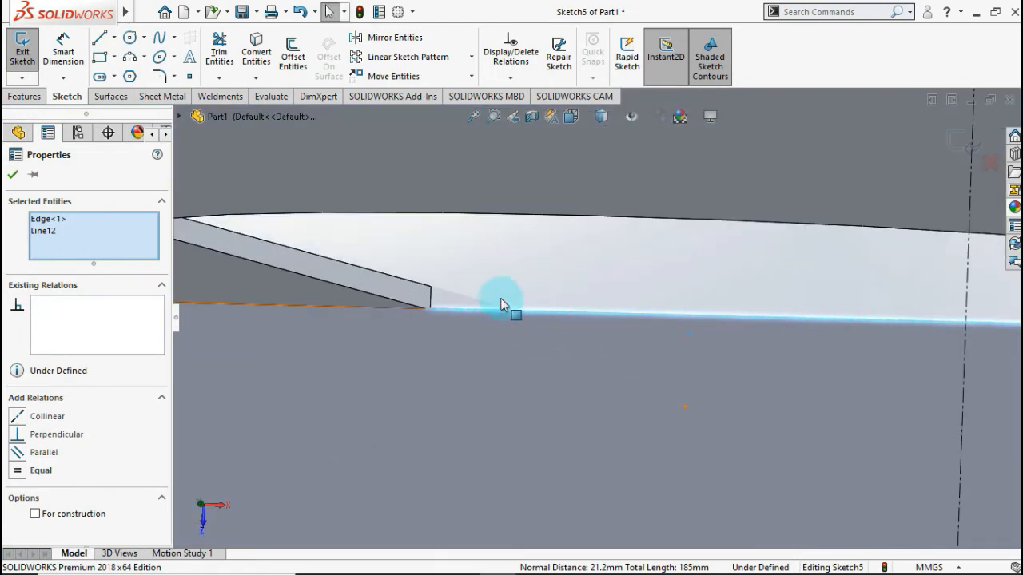
key(Escape)
Step: Make the end-flange rectangle's inner side collinear with the straight edge at the open end of the slot
click(492, 312)
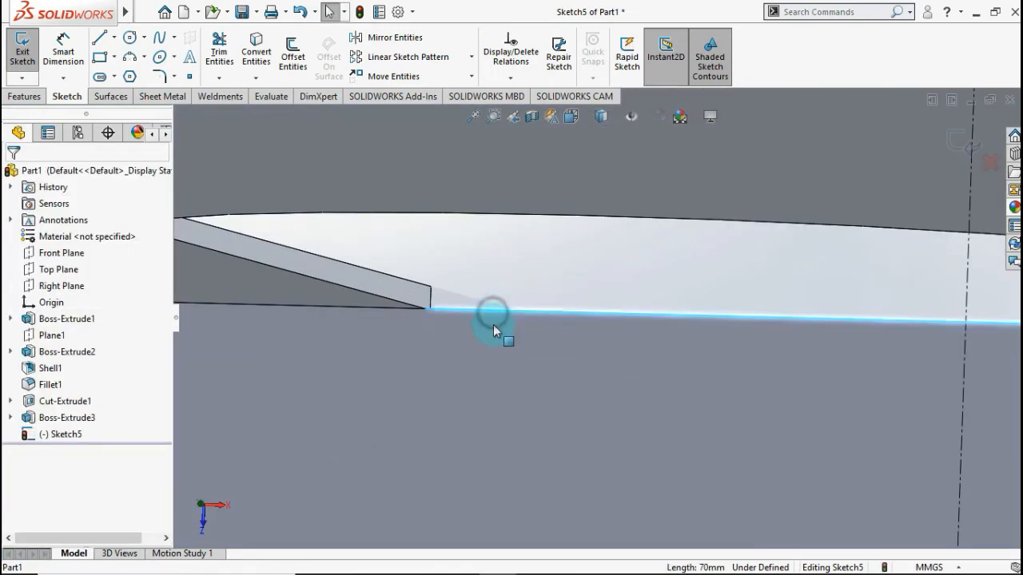
middle_drag(493, 324, 555, 438)
scroll(555, 438, up, 2)
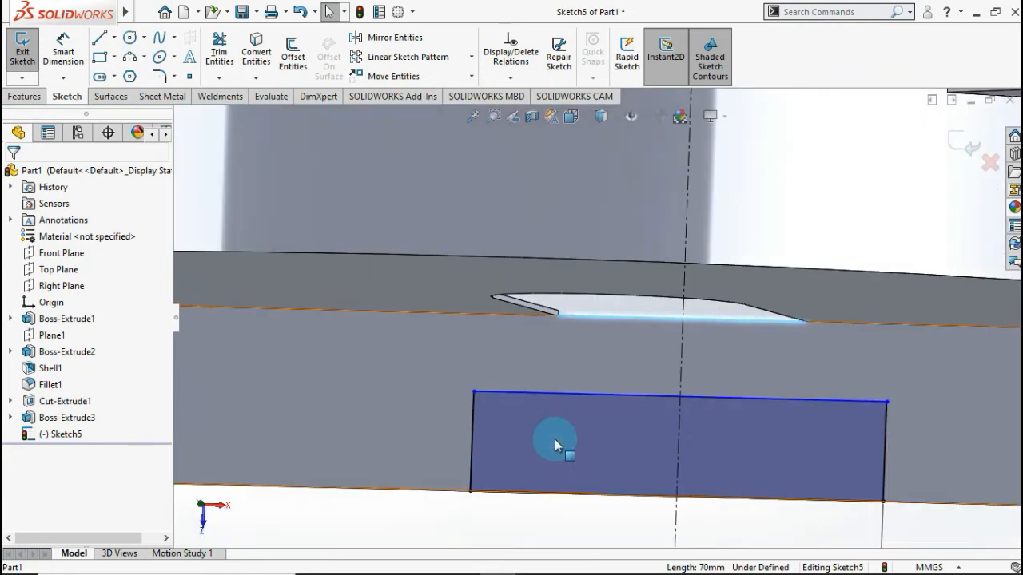
click(559, 396)
ctrl+click(522, 414)
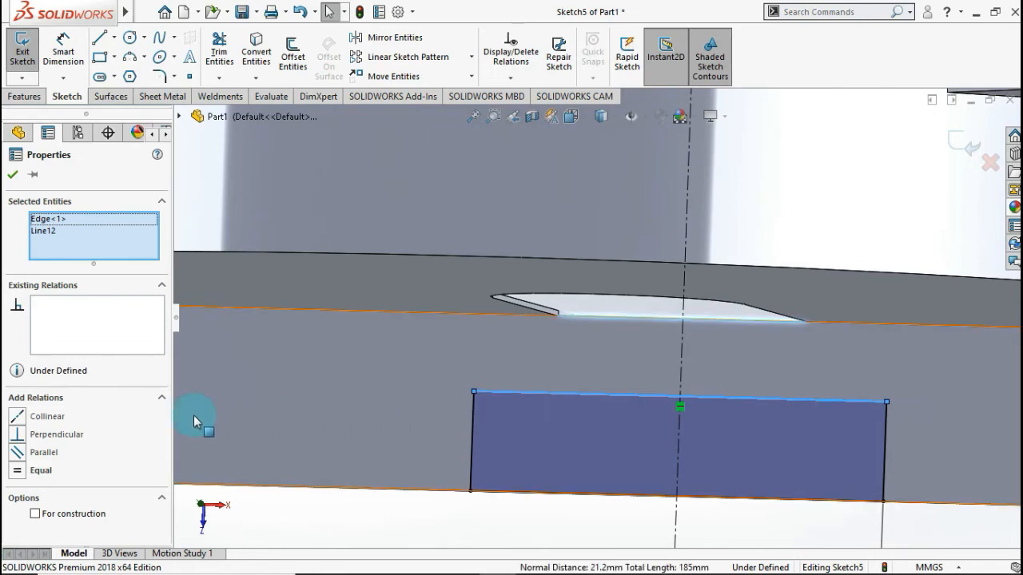
click(19, 417)
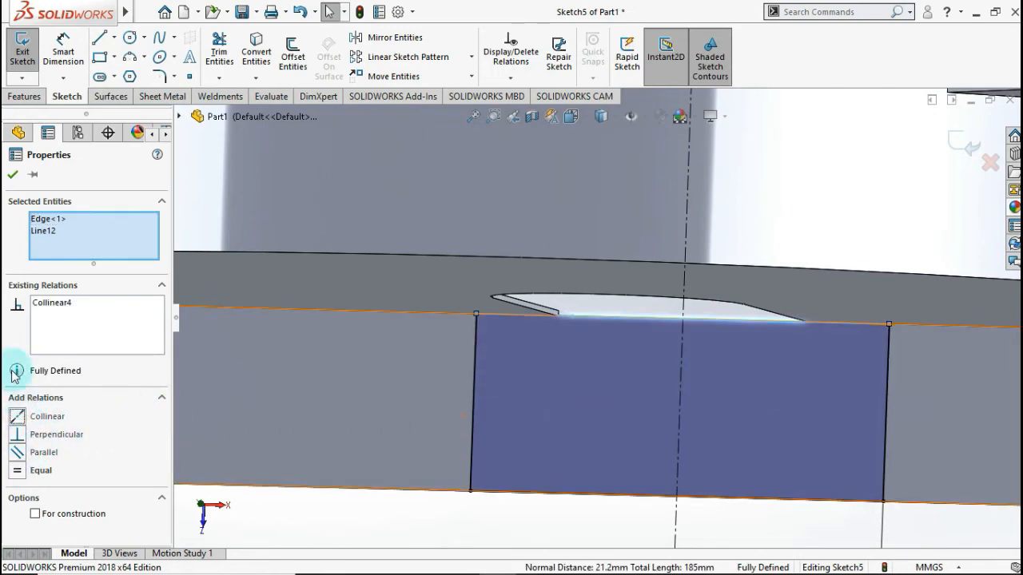
click(11, 174)
Step: Mirror the end-flange rectangle about the horizontal centerline through the origin, keeping the original
scroll(588, 279, up, 4)
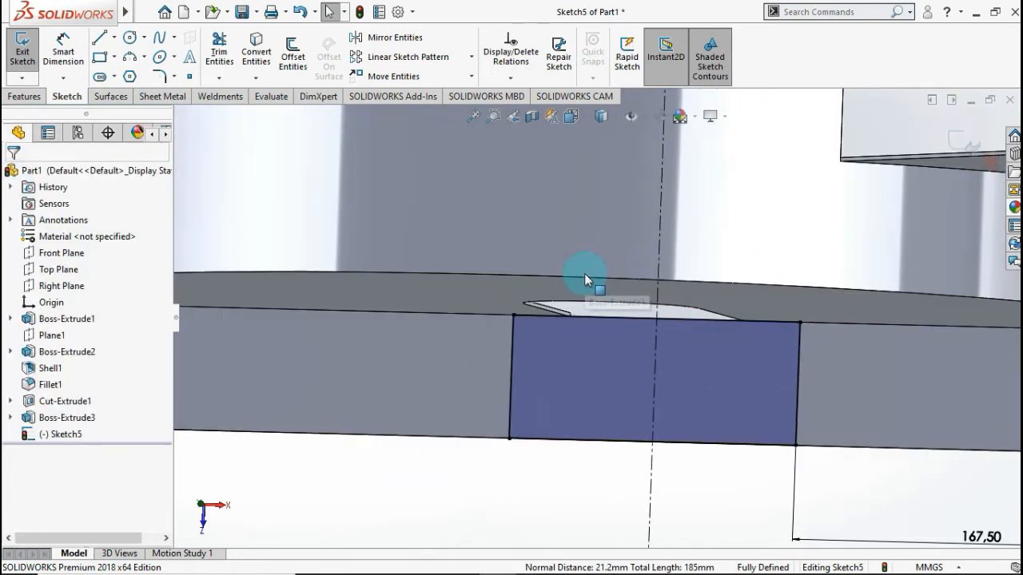
click(356, 37)
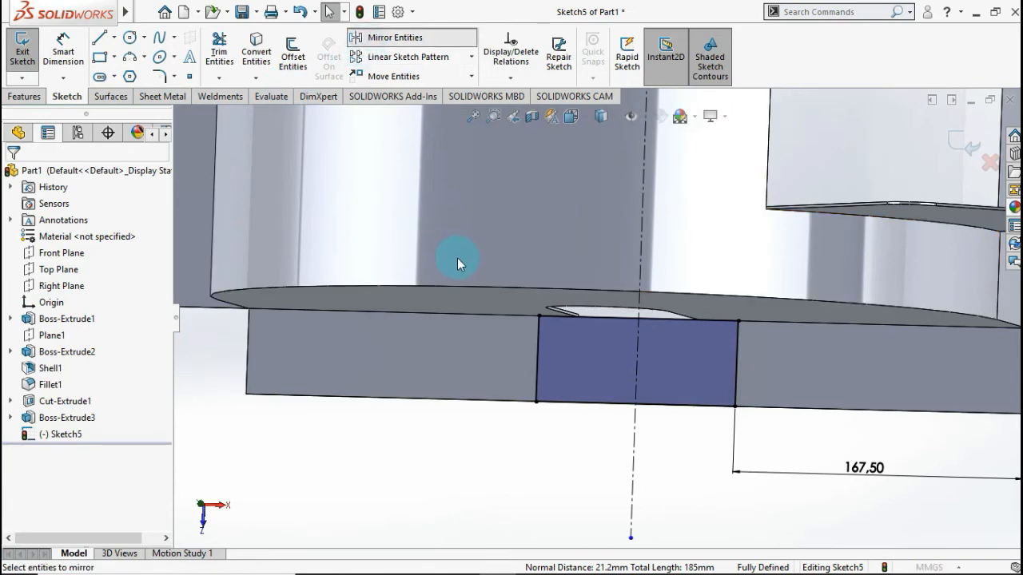
drag(759, 438, 475, 292)
scroll(608, 251, up, 5)
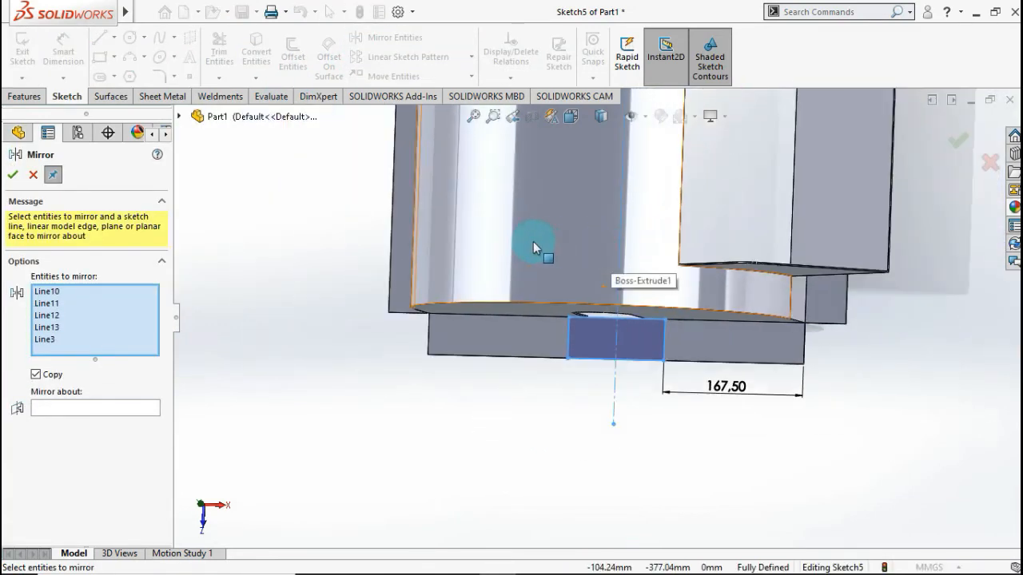
scroll(559, 163, down, 2)
scroll(605, 189, down, 3)
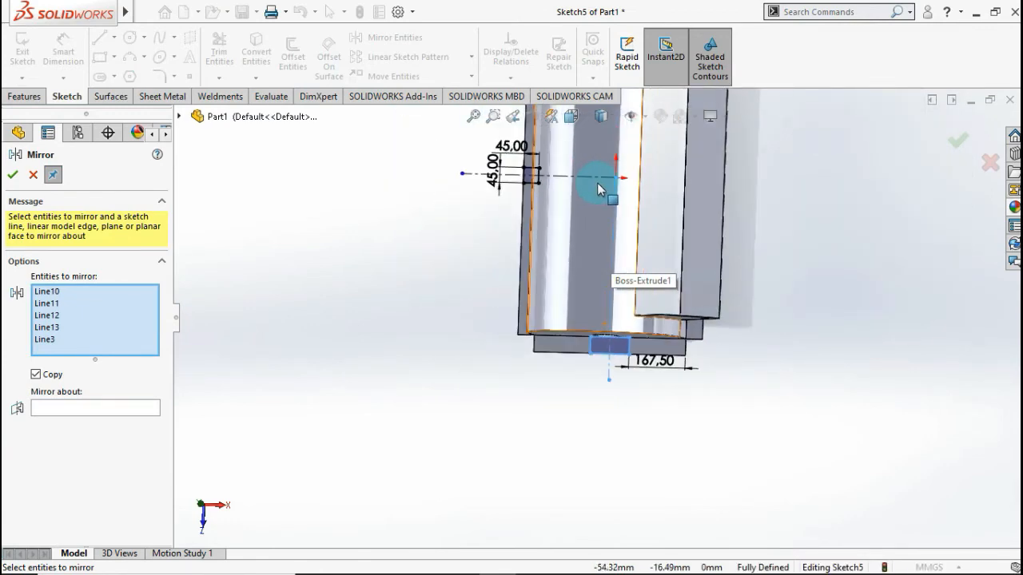
click(133, 405)
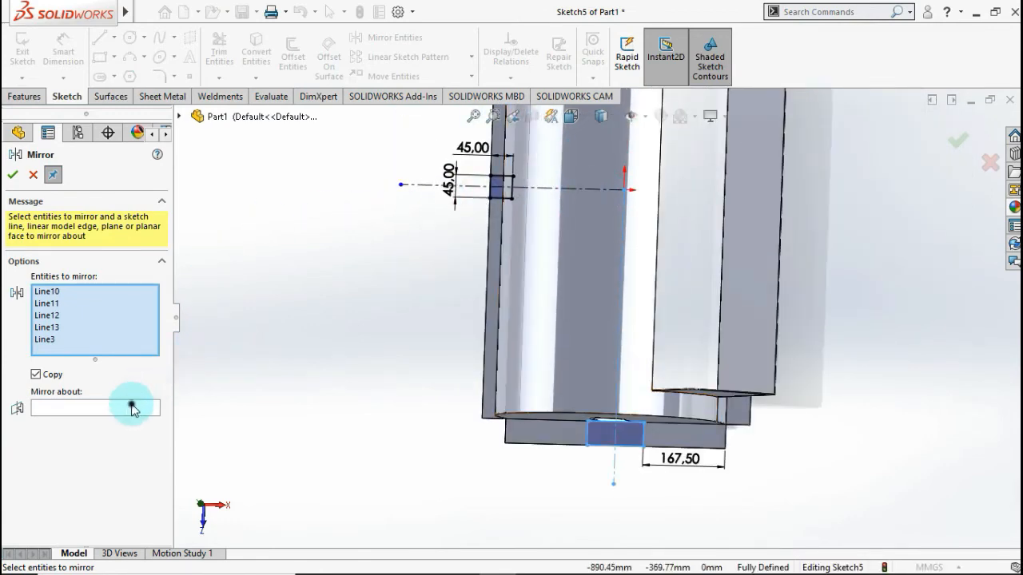
click(573, 190)
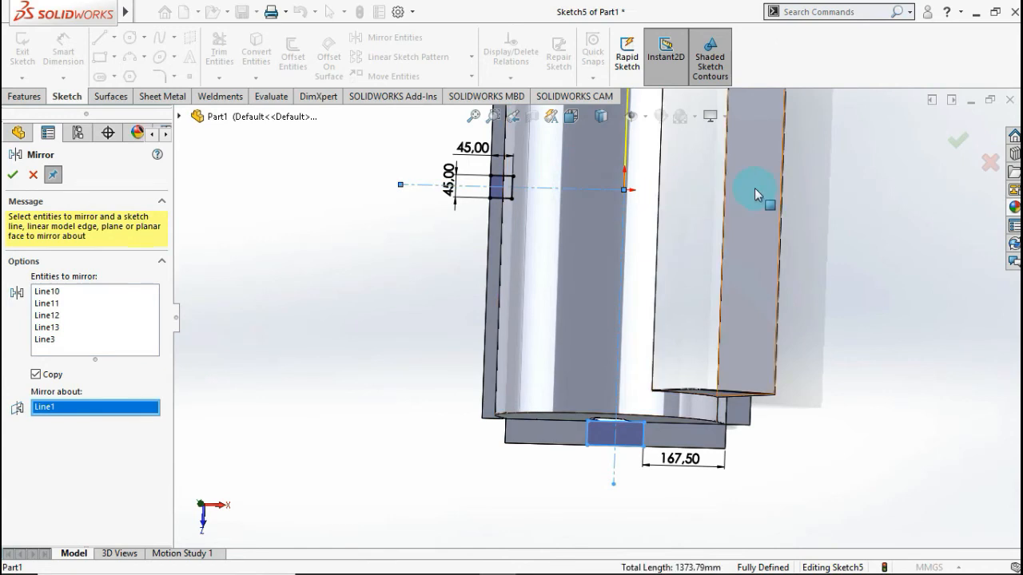
scroll(754, 188, up, 2)
click(955, 141)
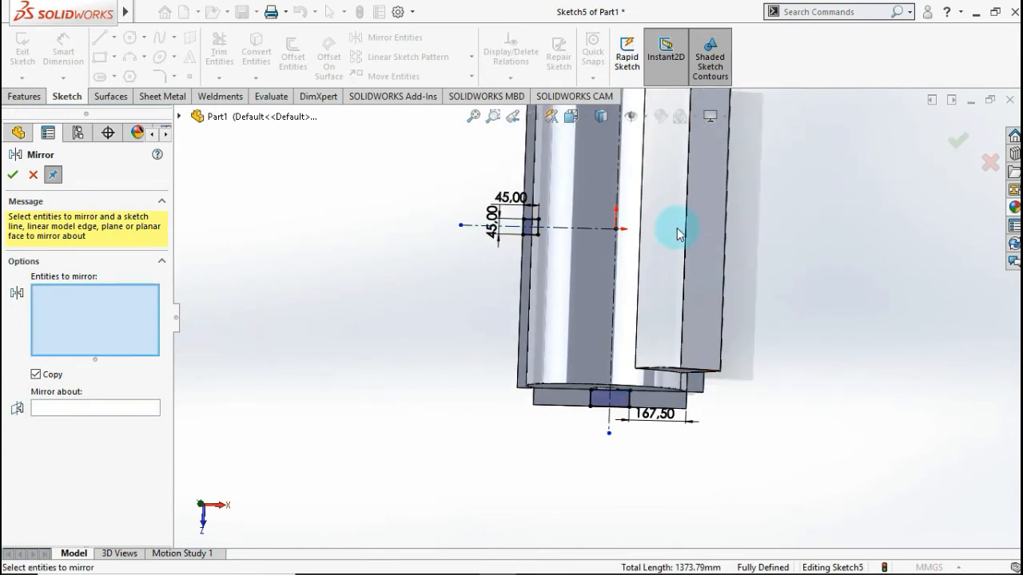
click(12, 175)
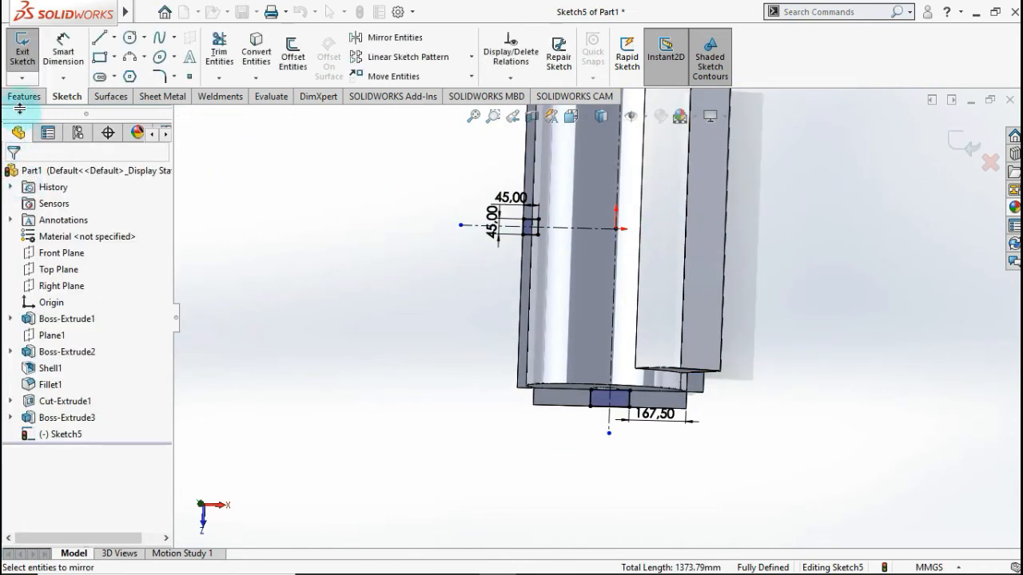
Step: Cut the sketched flange rectangles out of the part with an Extruded Cut set to Through All
click(23, 96)
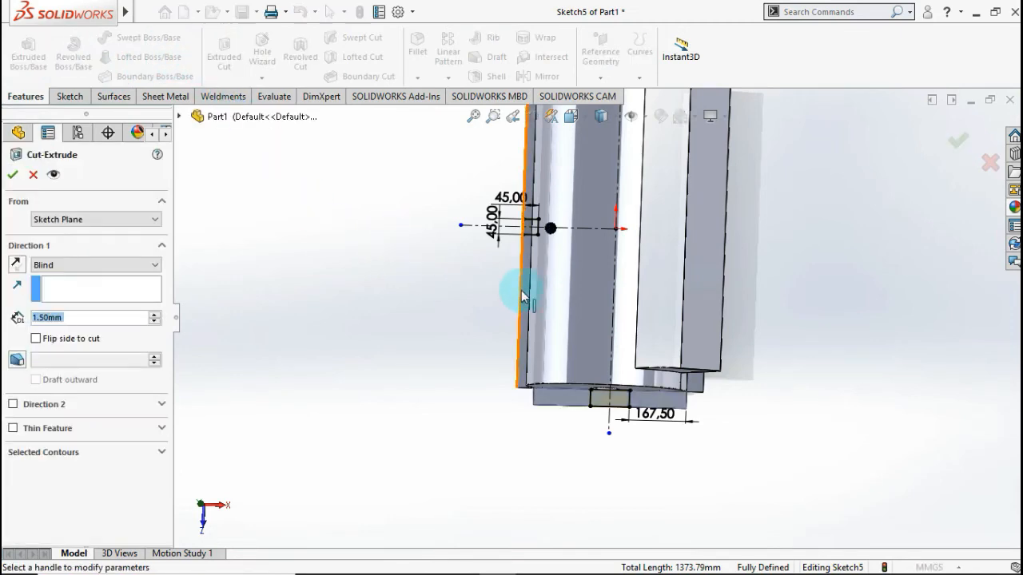
middle_drag(589, 365, 568, 251)
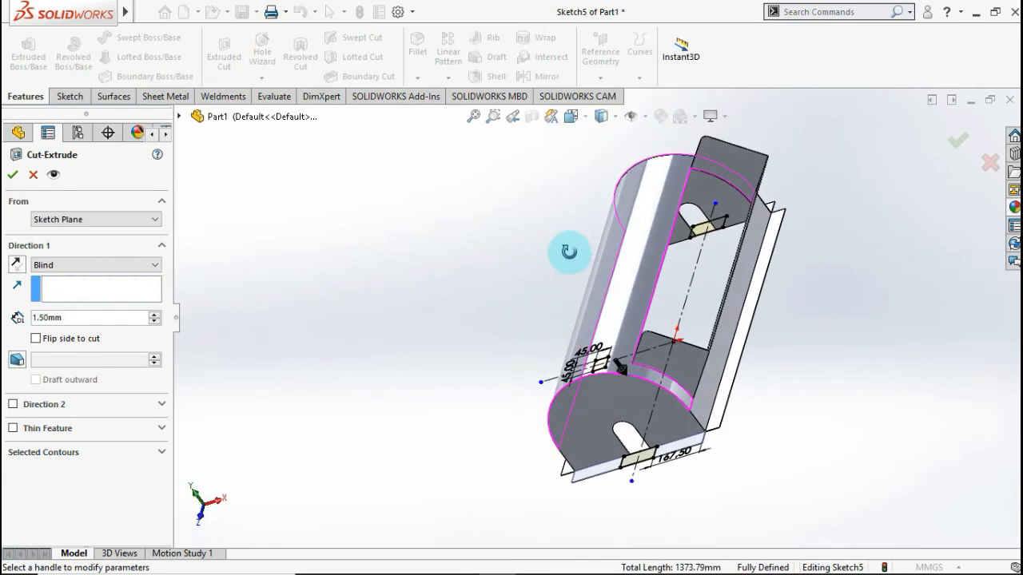
click(112, 265)
click(111, 284)
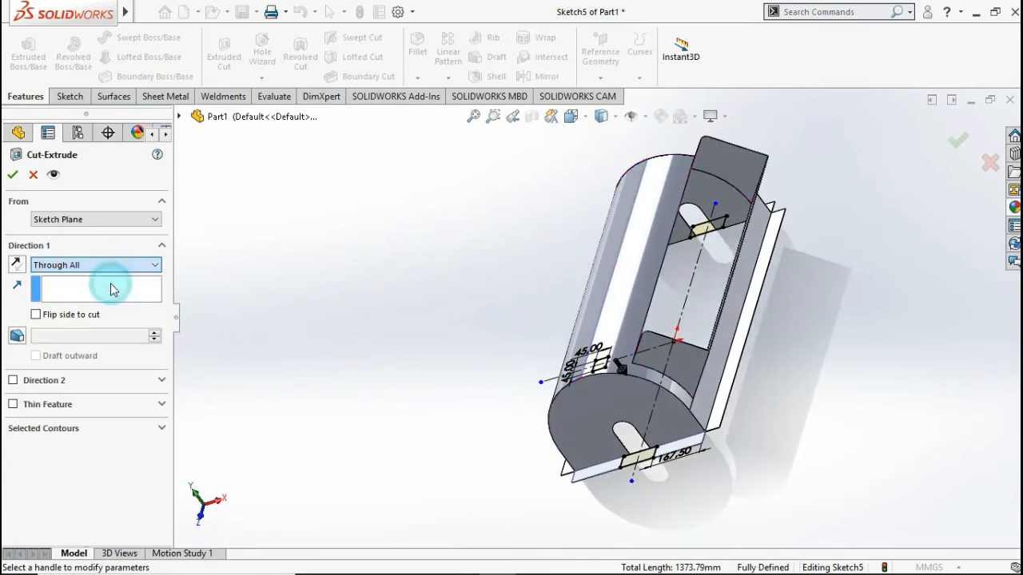
click(957, 141)
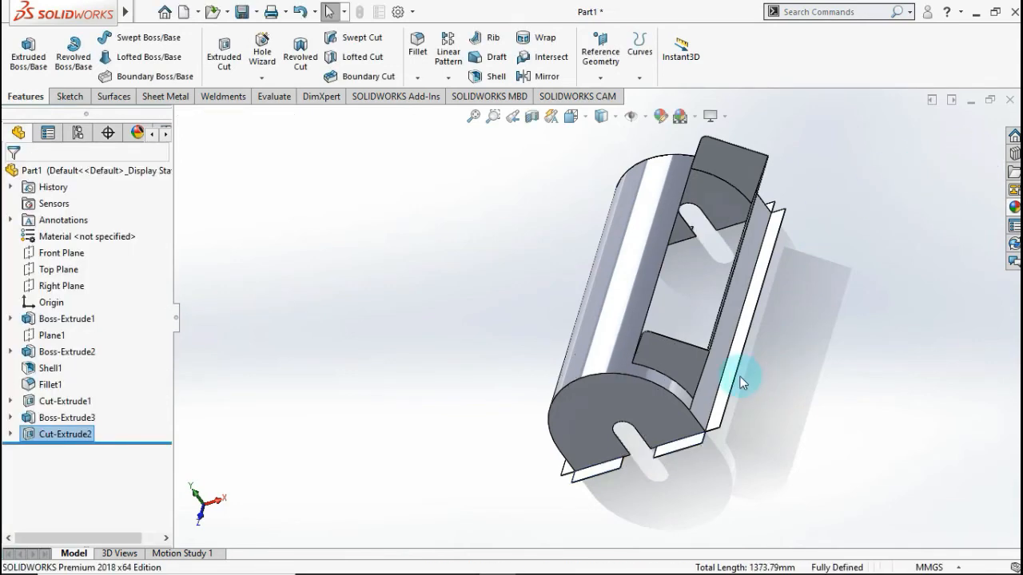
Step: Color the whole part yellow using a swatch from the standard palette
mouse_move(749, 370)
middle_down()
mouse_move(772, 326)
mouse_move(799, 306)
mouse_move(754, 309)
mouse_move(817, 353)
mouse_move(776, 296)
mouse_move(731, 298)
mouse_move(694, 343)
mouse_move(715, 337)
mouse_move(769, 277)
mouse_move(766, 202)
mouse_move(771, 280)
mouse_move(829, 327)
mouse_move(852, 329)
mouse_move(772, 314)
mouse_move(705, 363)
mouse_move(721, 429)
mouse_move(759, 402)
middle_up()
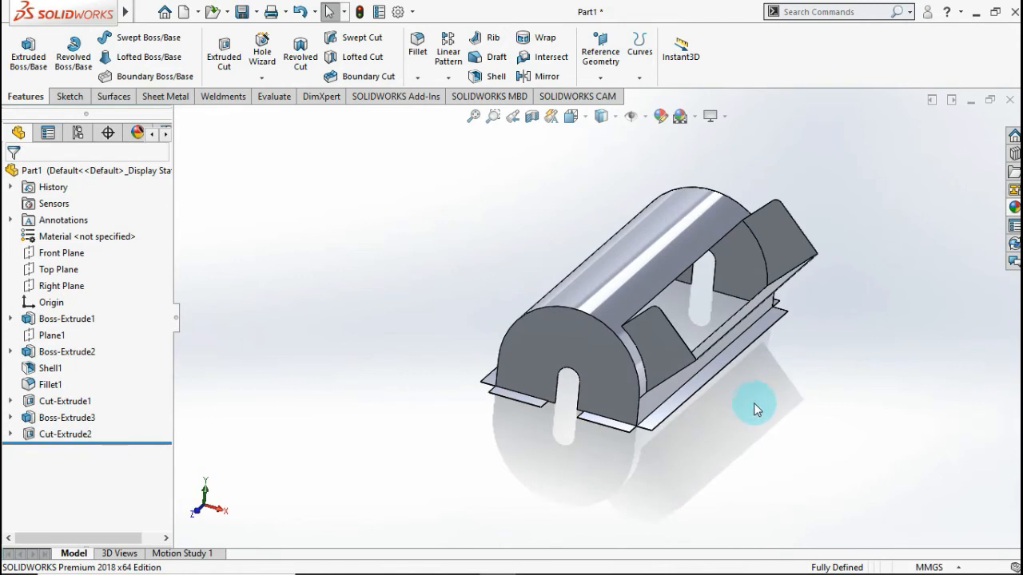
key(ctrl+7)
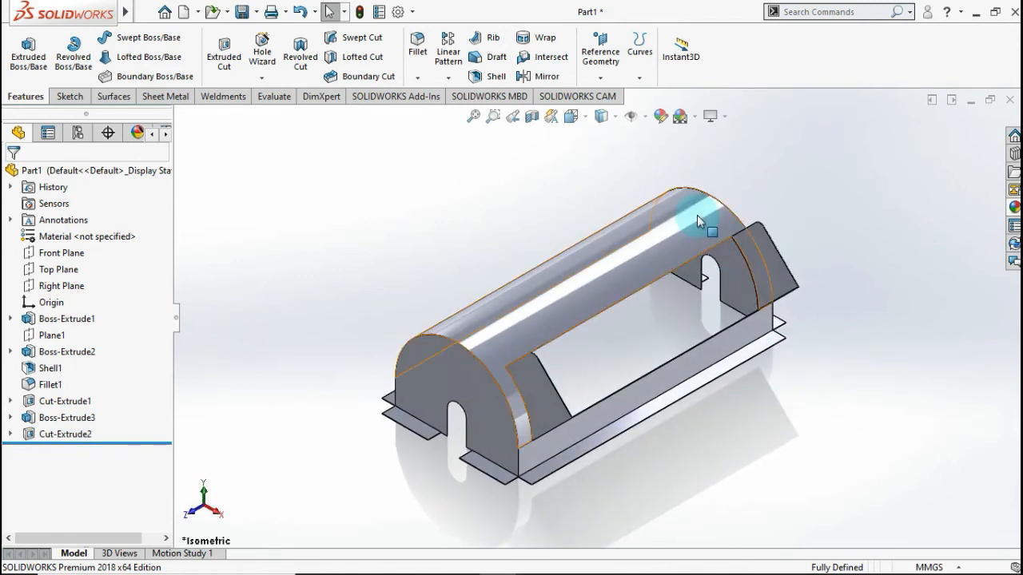
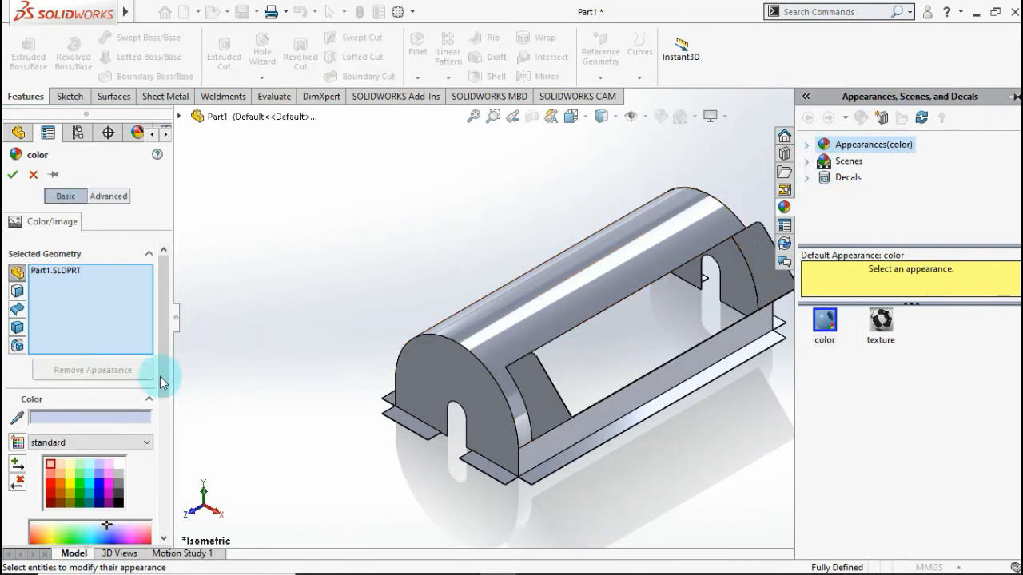
click(69, 485)
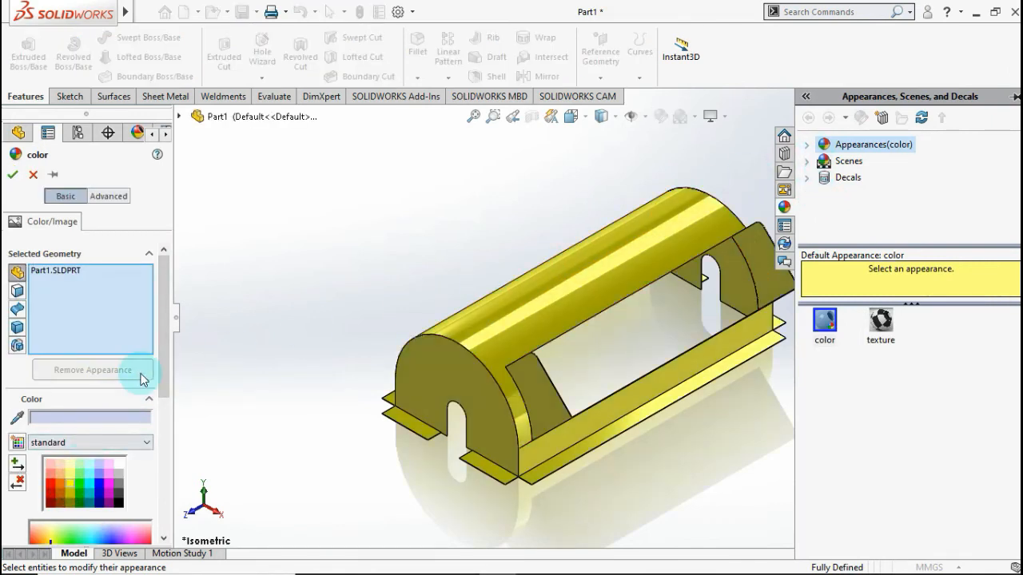
click(14, 175)
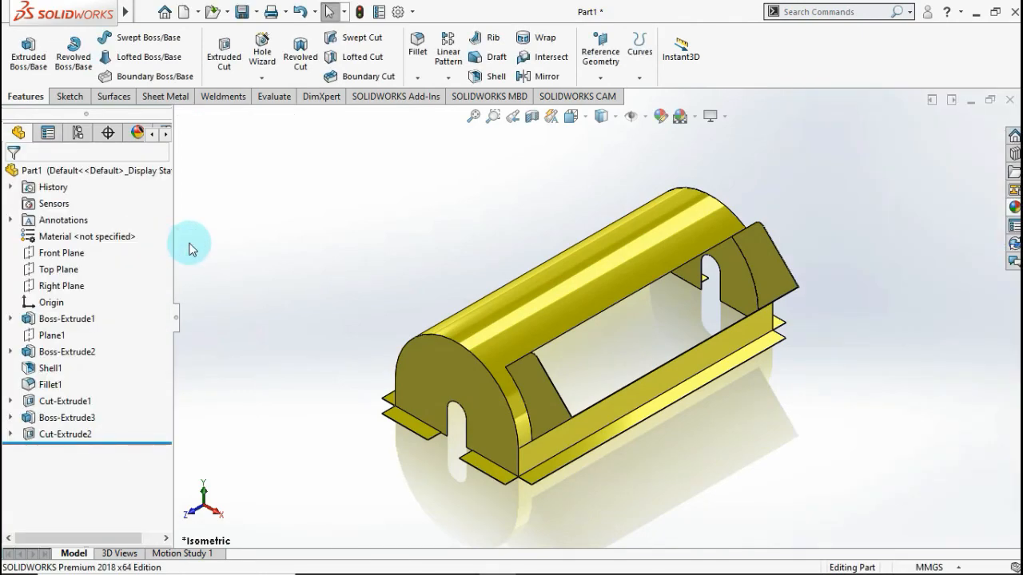
drag(182, 230, 282, 383)
drag(282, 383, 322, 424)
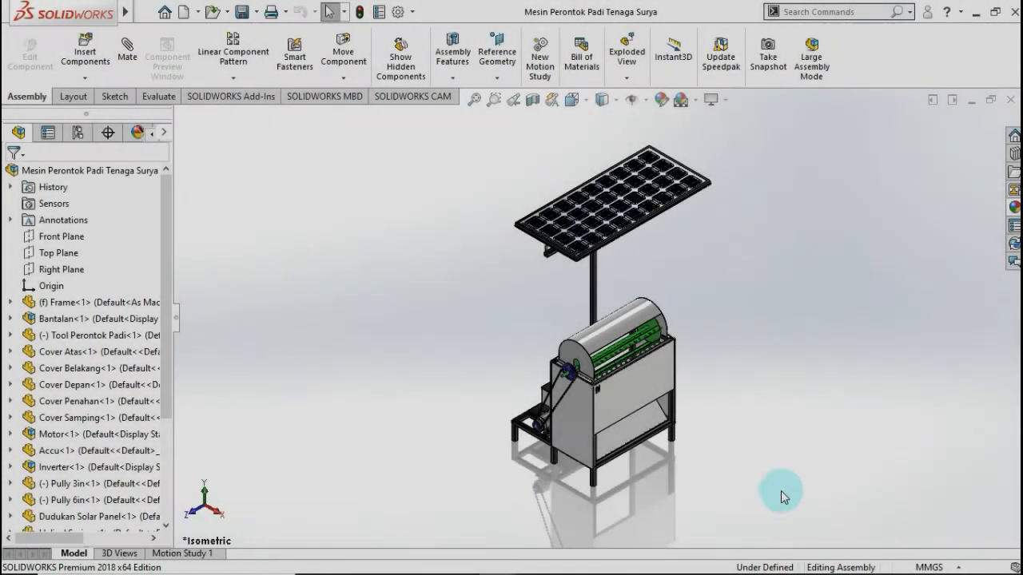
drag(756, 514, 715, 505)
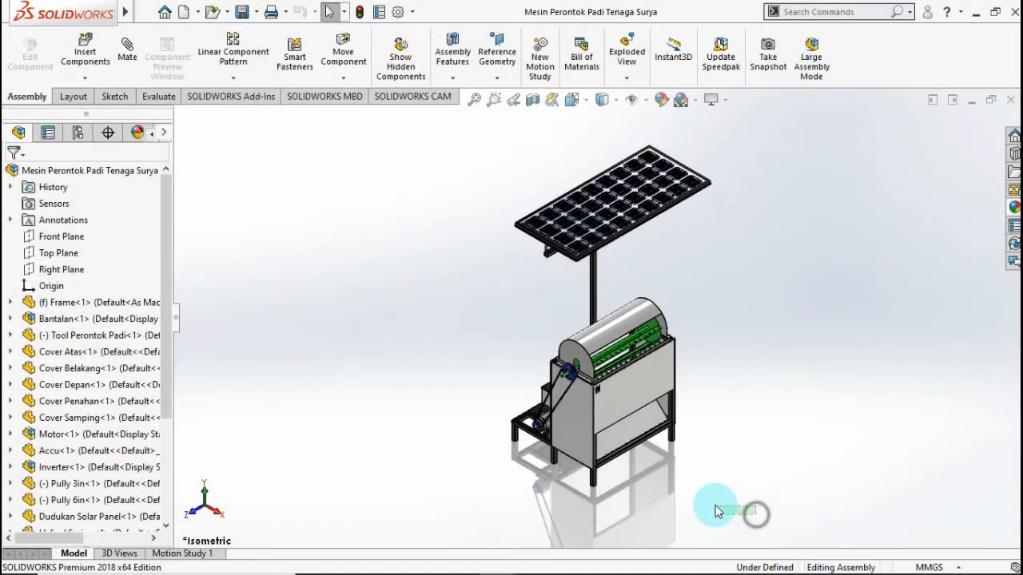
click(497, 464)
Step: Delete the half-round top cover, Cover Atas, from the Mesin Perontok Padi Tenaga Surya assembly
scroll(591, 338, down, 5)
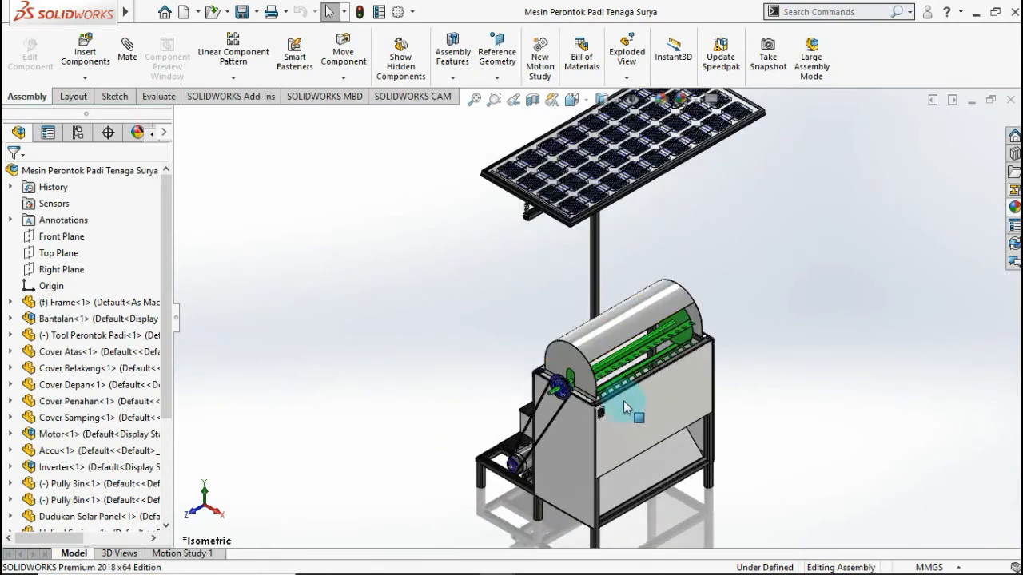
middle_drag(621, 389, 587, 383)
scroll(622, 331, down, 3)
scroll(628, 324, down, 2)
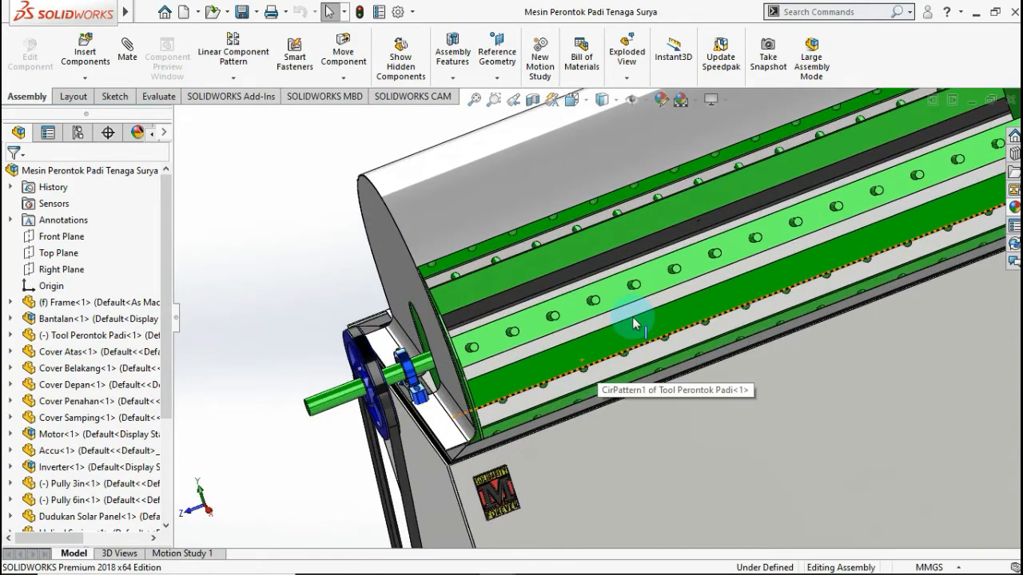
middle_drag(632, 317, 626, 246)
scroll(599, 357, up, 3)
click(626, 238)
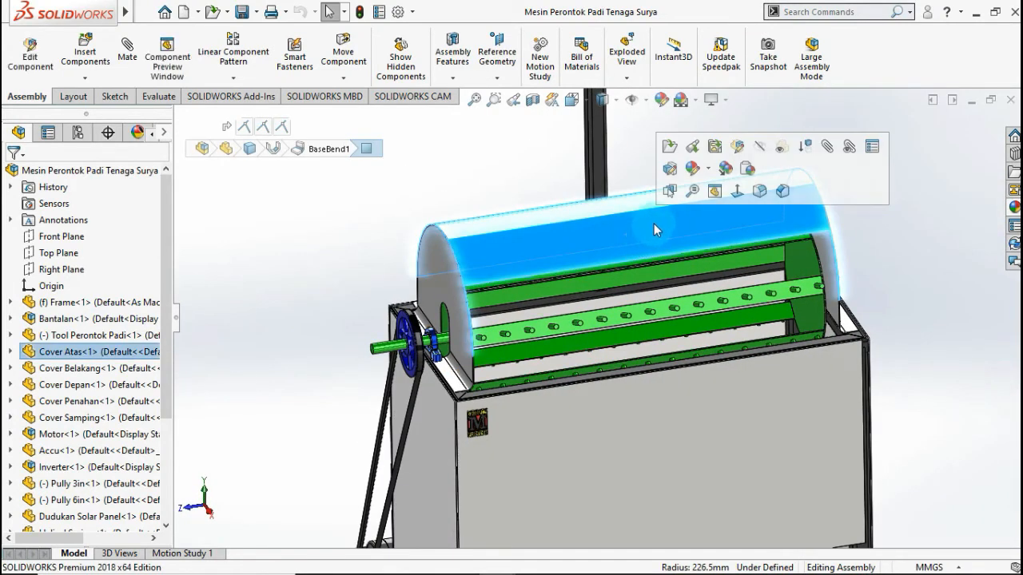
key(Delete)
click(605, 220)
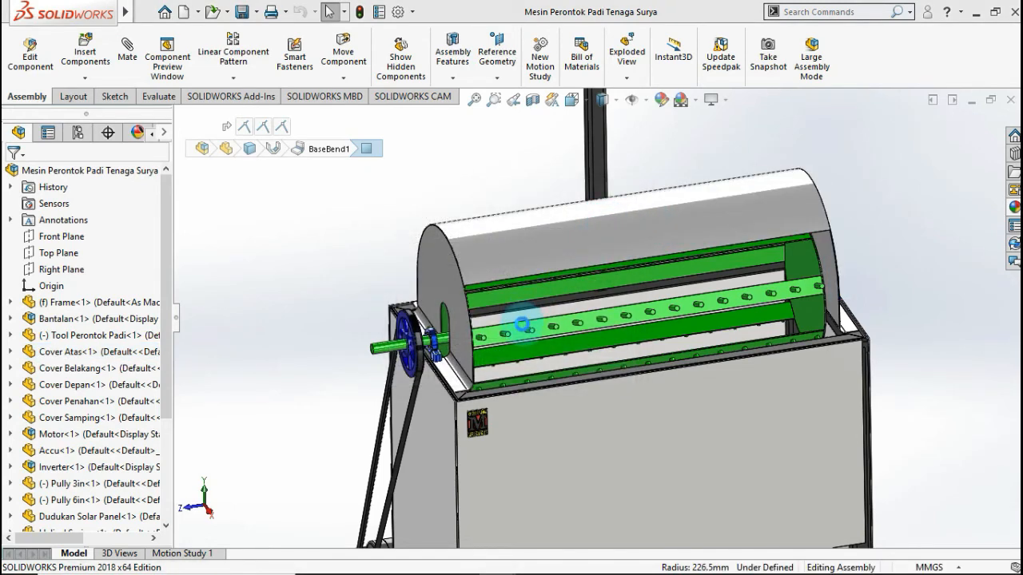
Step: Rotate the green threshing drum slightly about its shaft by moving its end disc
scroll(485, 384, down, 2)
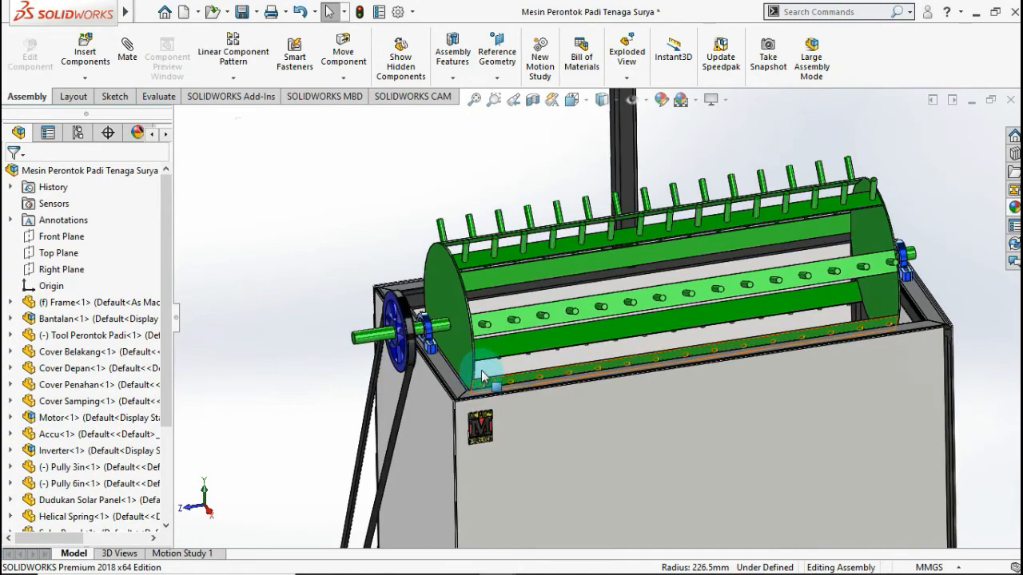
click(466, 364)
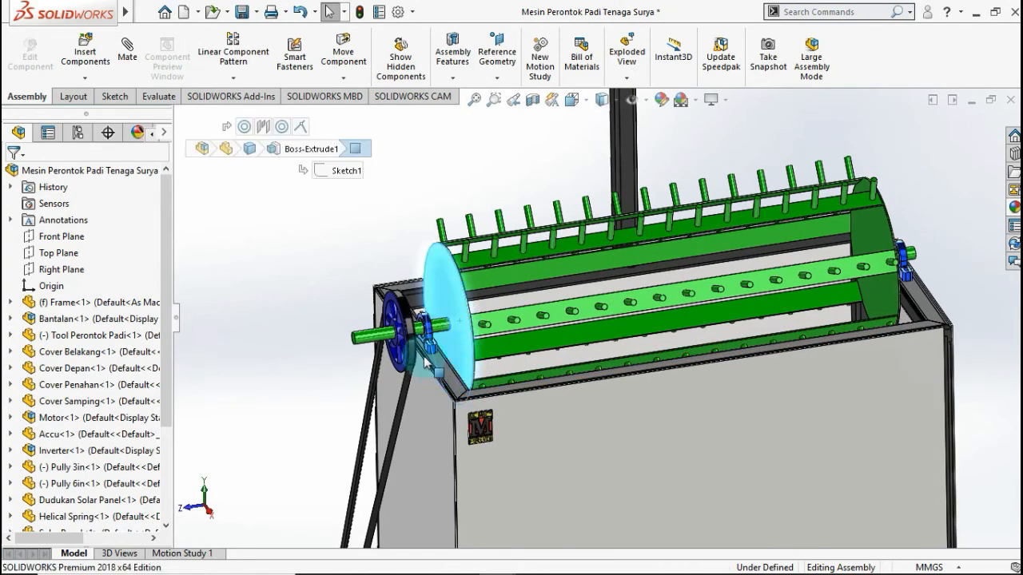
drag(426, 363, 302, 276)
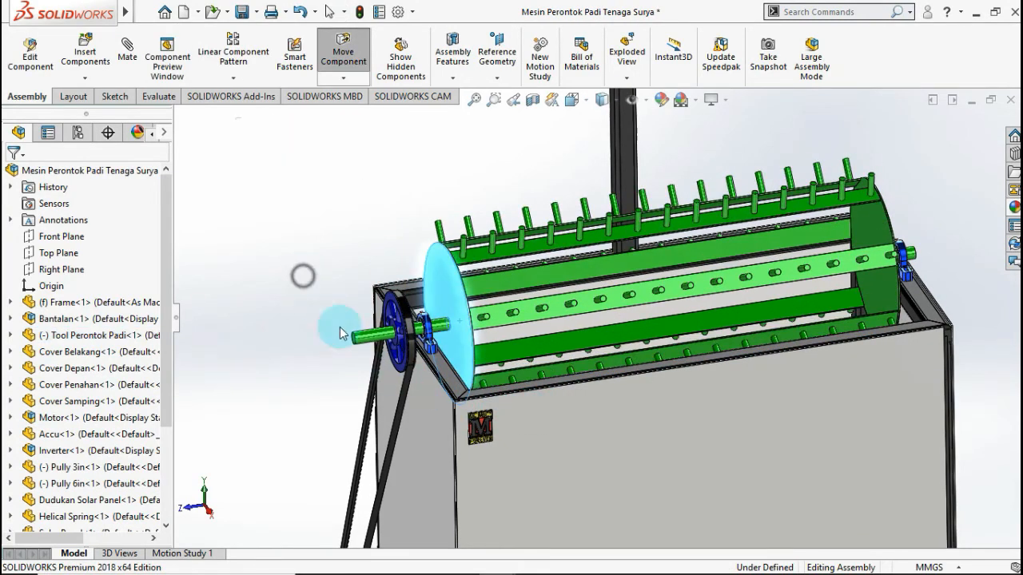
Step: Insert the open Cover Atas 1 part into the assembly and place it beside the thresher frame
scroll(481, 424, down, 5)
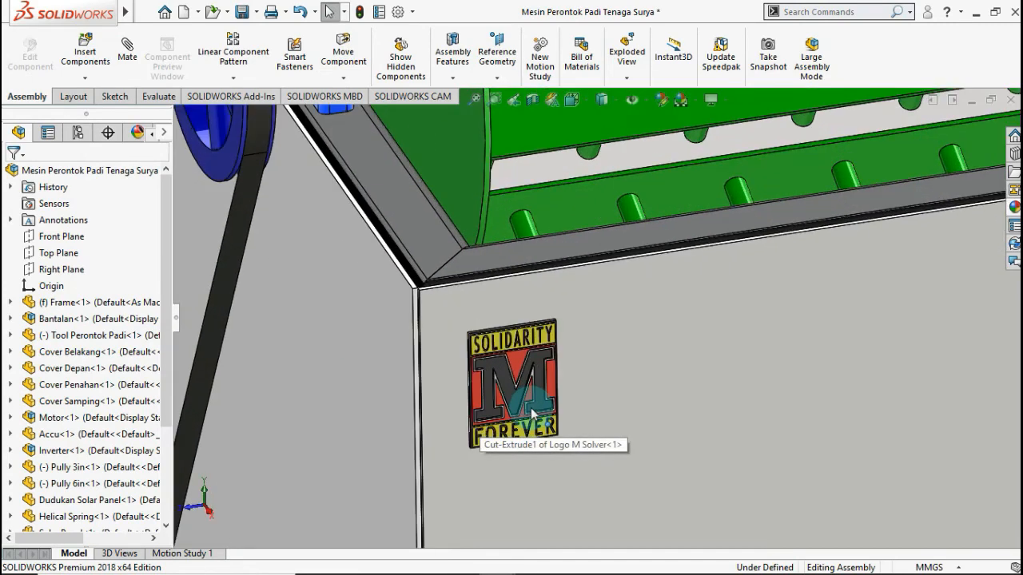
scroll(531, 413, up, 4)
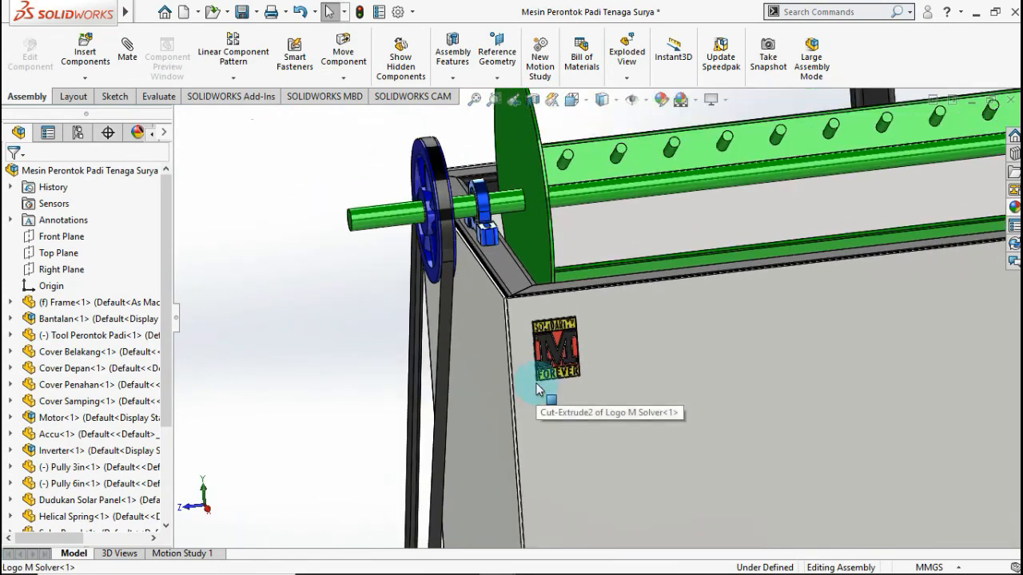
scroll(537, 389, up, 6)
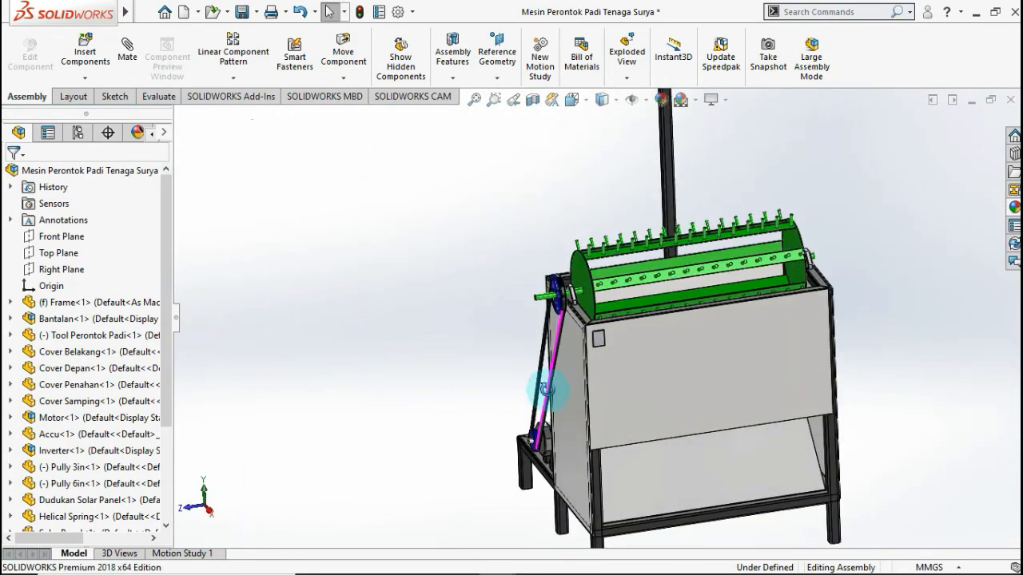
scroll(543, 391, up, 3)
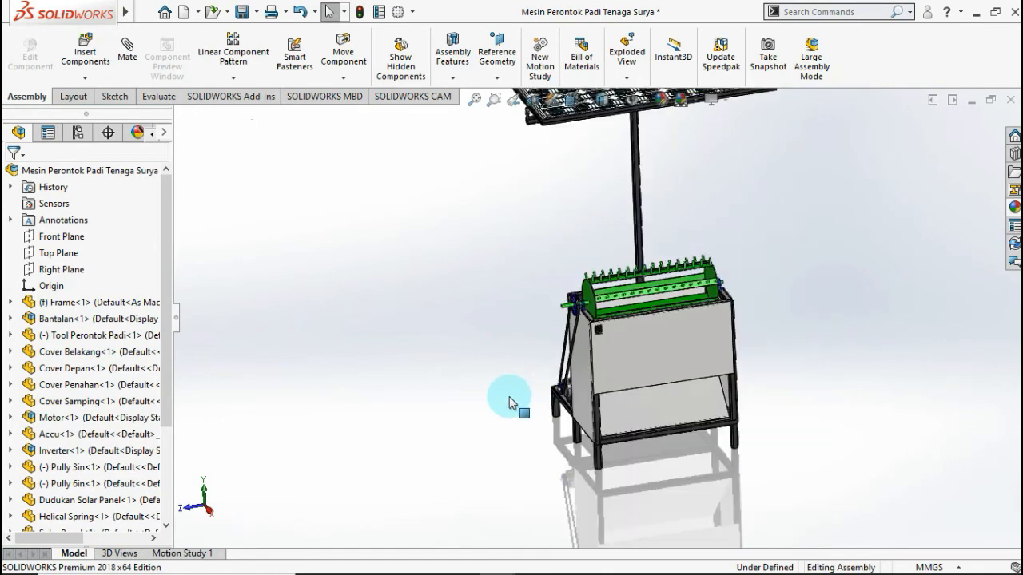
click(85, 56)
click(80, 258)
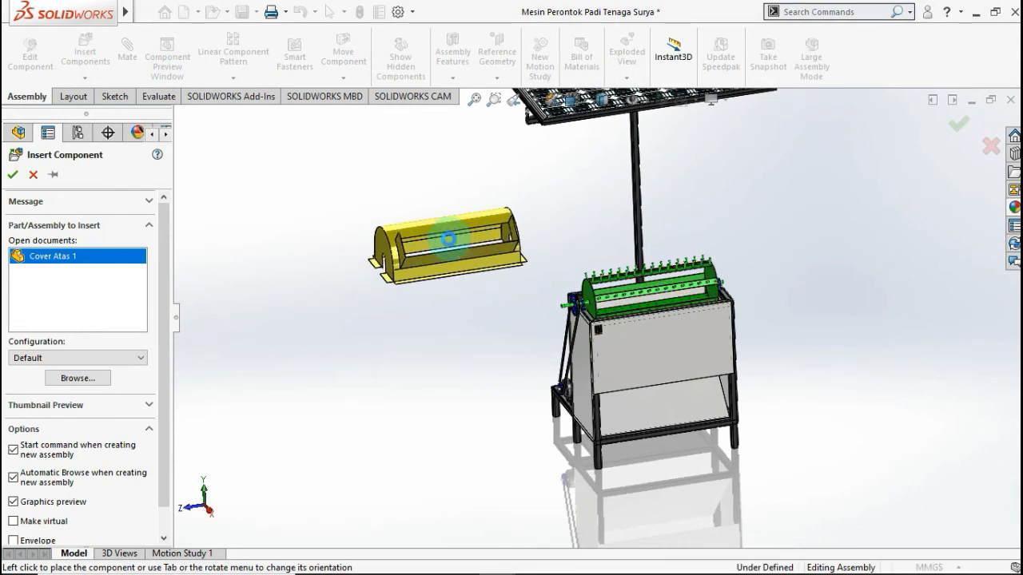
click(483, 231)
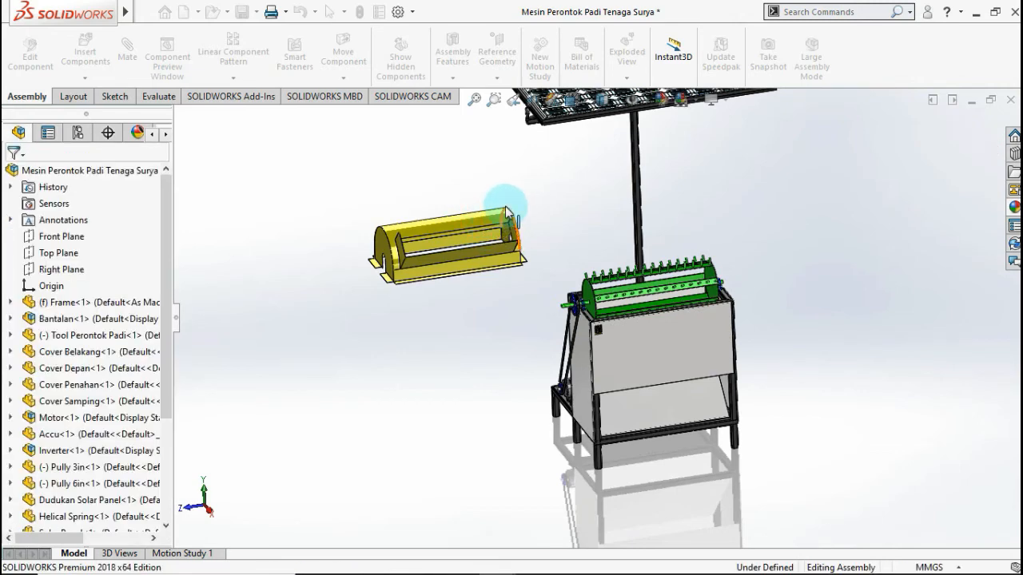
Step: Mate the underside of the yellow cover's flange coincident with the frame's top face, and move the cover over the green drum
scroll(491, 214, down, 1)
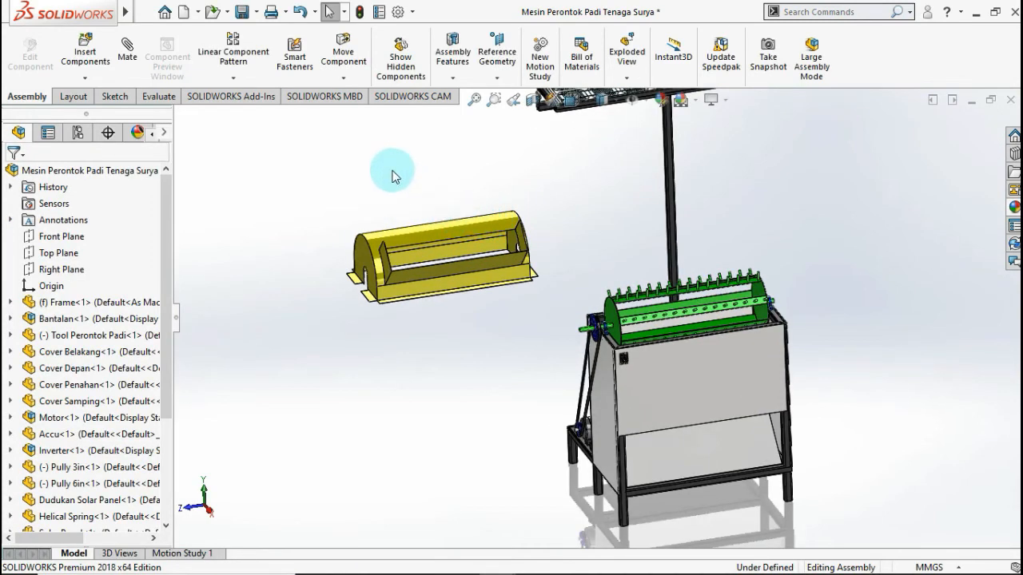
scroll(371, 156, down, 1)
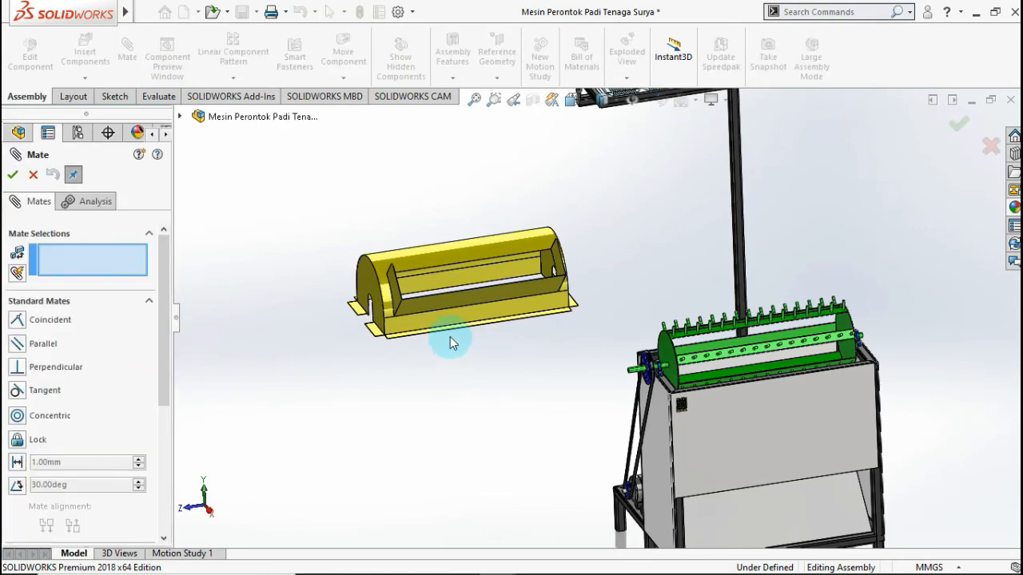
scroll(450, 336, down, 2)
middle_drag(450, 336, 457, 280)
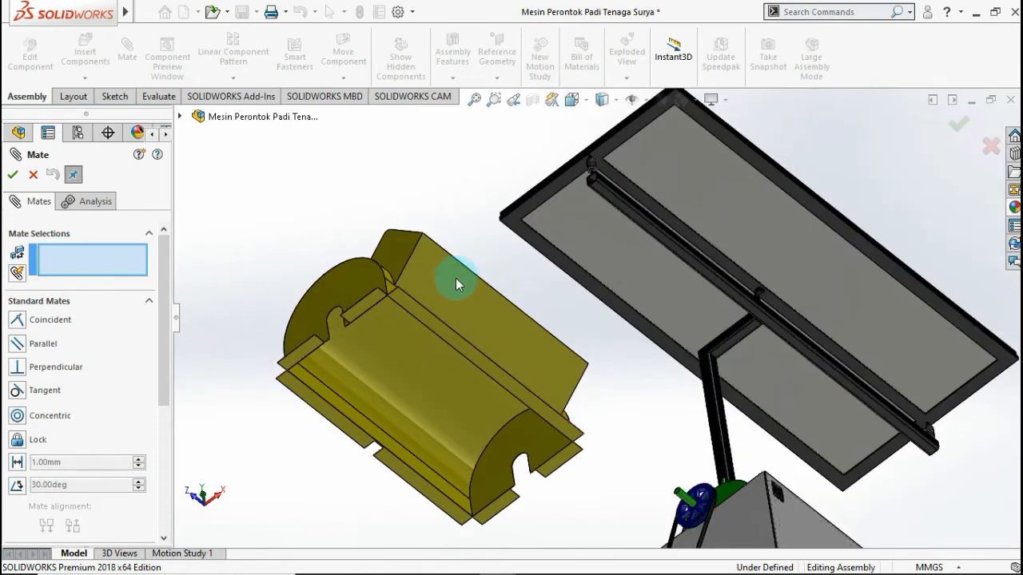
scroll(445, 343, down, 3)
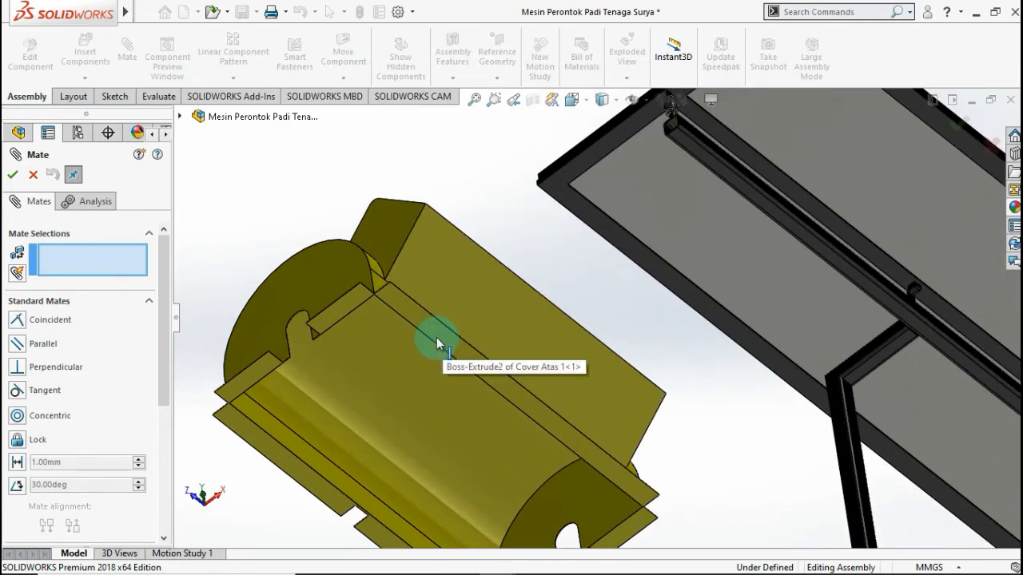
click(631, 391)
scroll(719, 447, up, 3)
middle_drag(743, 470, 739, 493)
scroll(742, 416, down, 5)
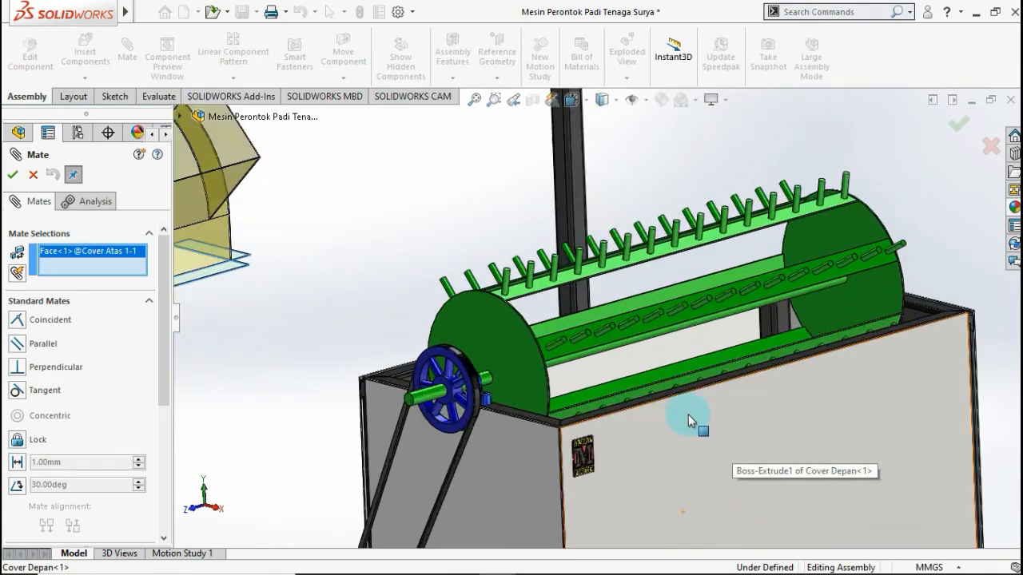
middle_drag(678, 450, 649, 451)
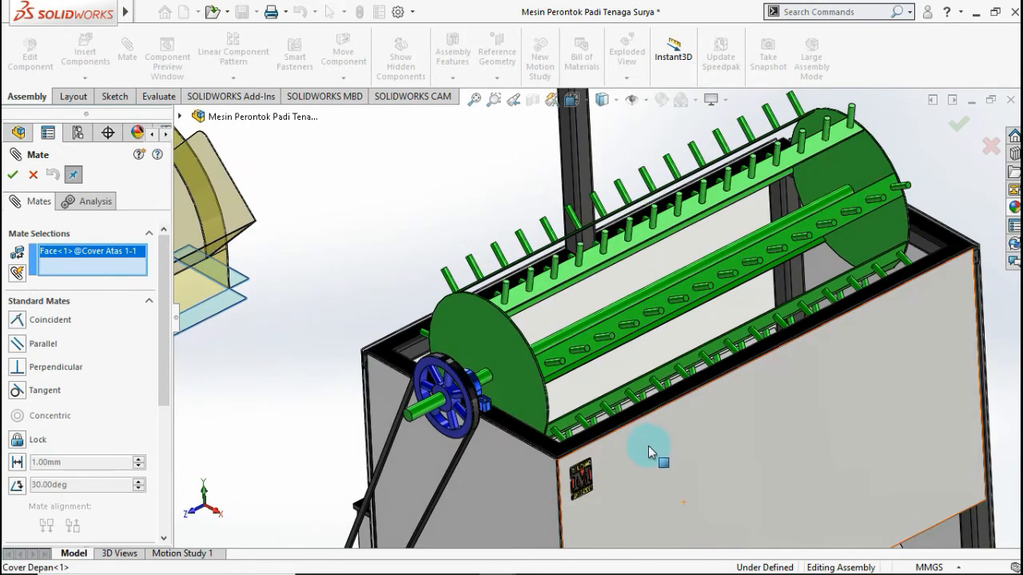
click(626, 433)
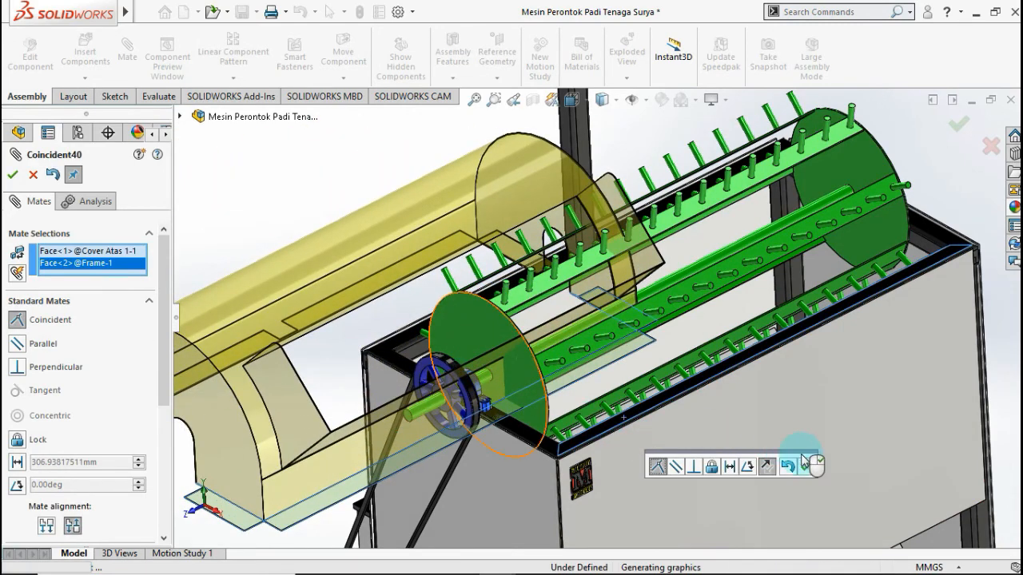
click(804, 470)
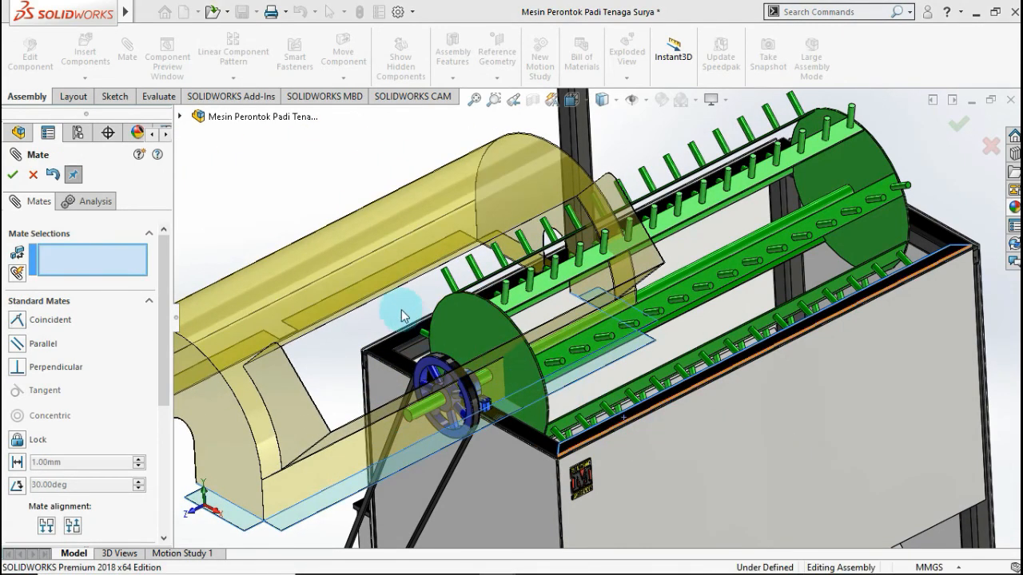
middle_drag(383, 260, 680, 206)
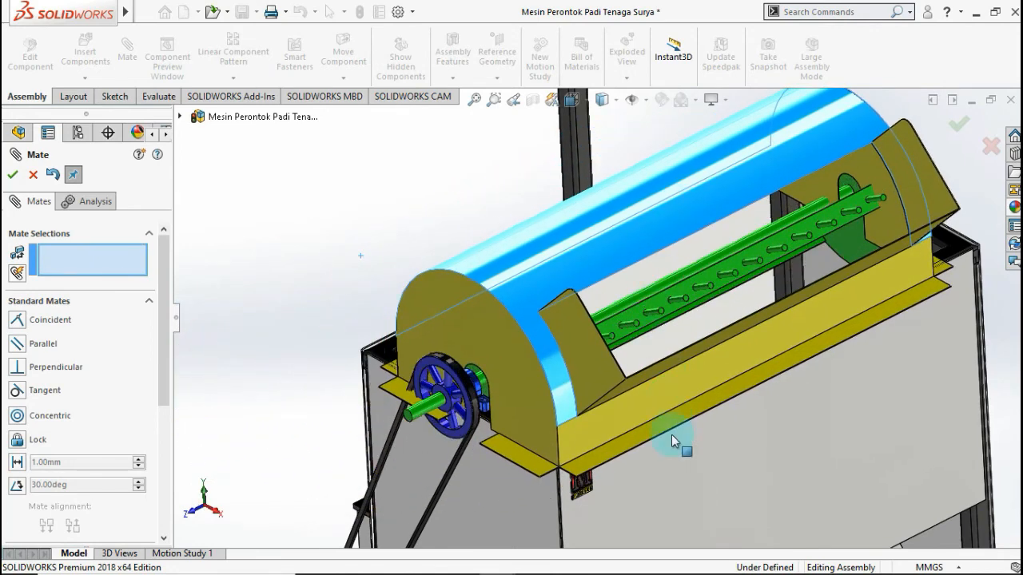
Step: Add a Coincident mate between the thin outer face of the cover's front flange and the frame's front top edge
scroll(683, 426, down, 4)
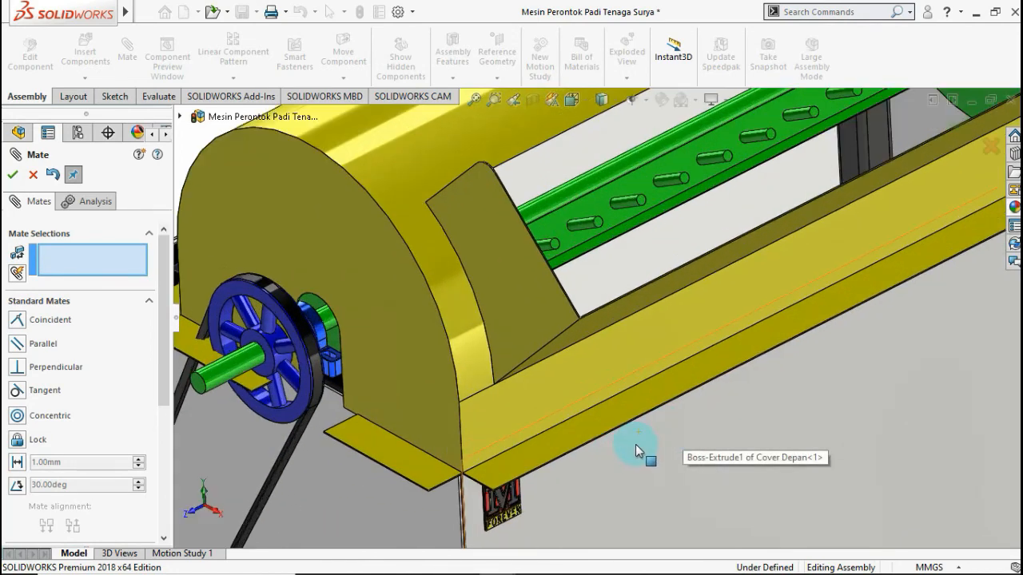
scroll(620, 452, down, 2)
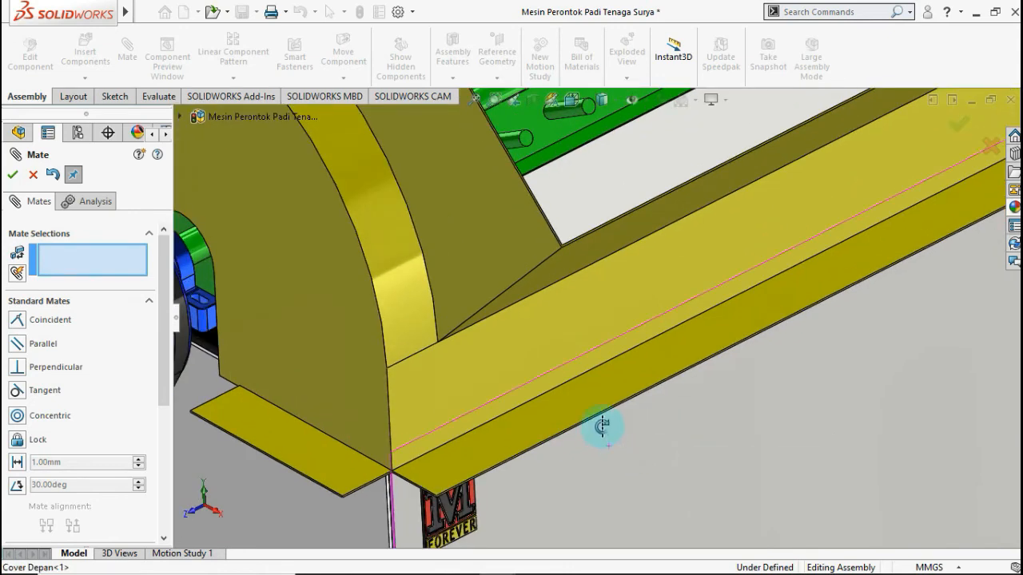
scroll(600, 414, down, 3)
scroll(575, 387, down, 4)
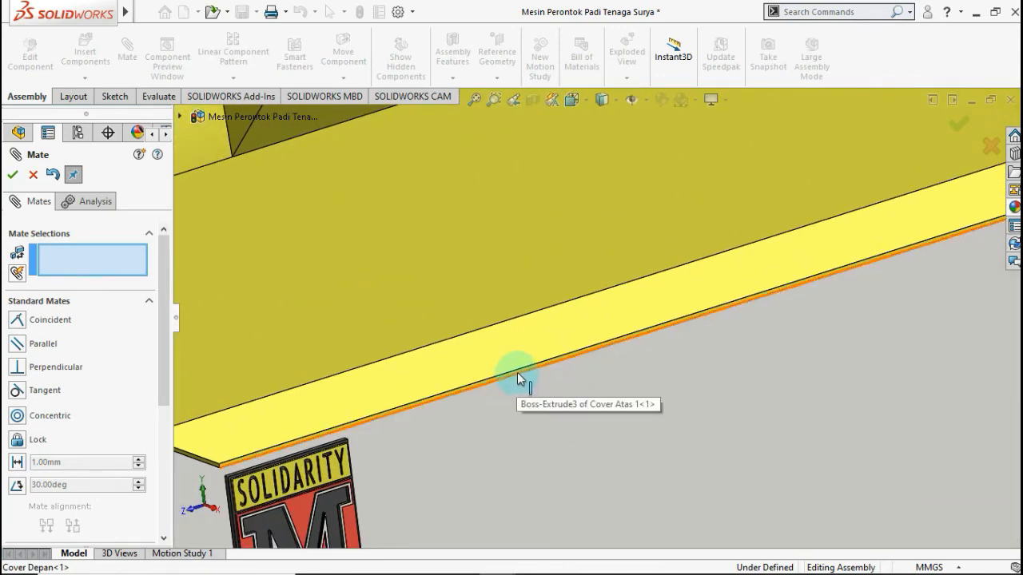
scroll(508, 382, down, 2)
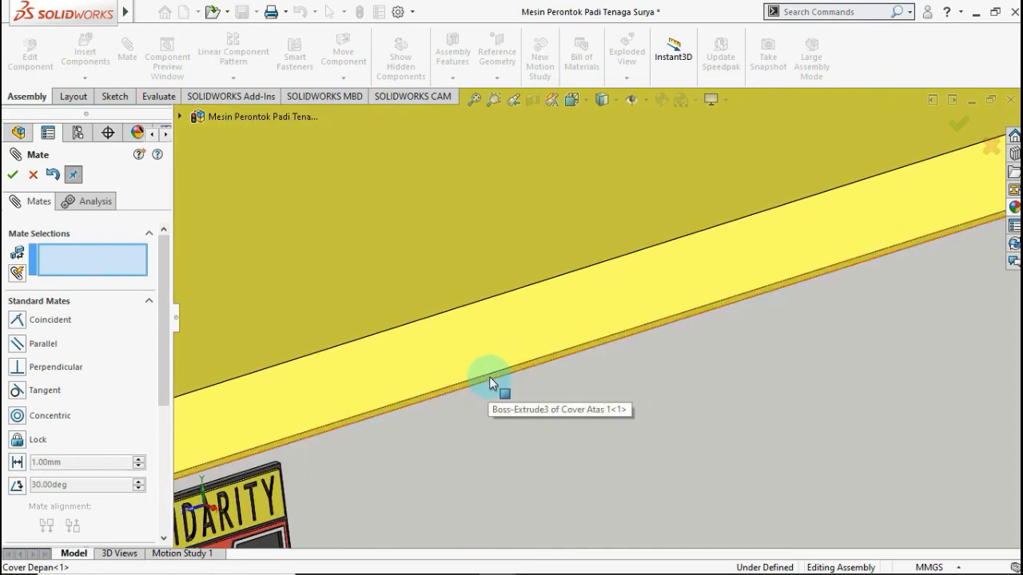
click(489, 377)
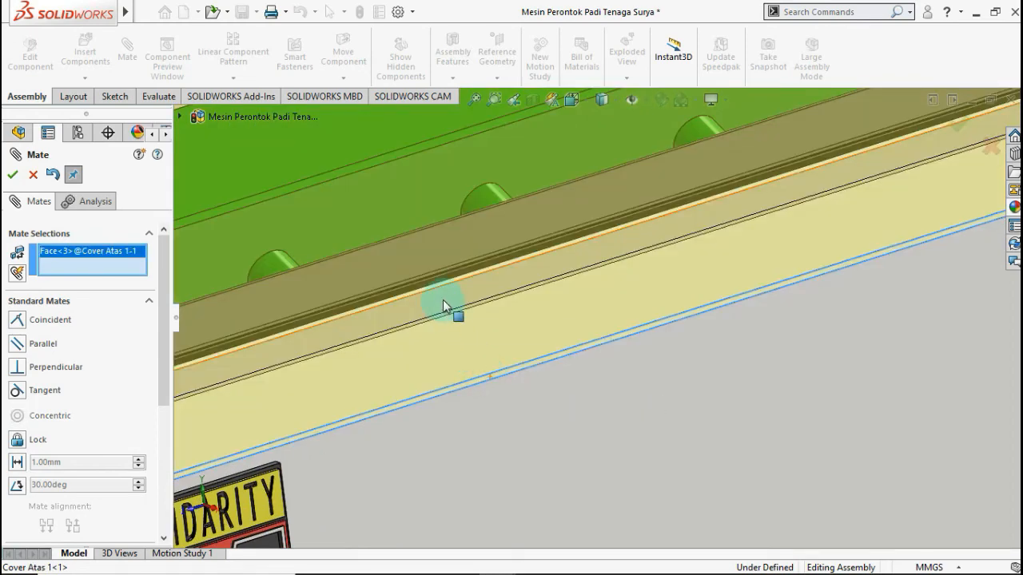
middle_drag(443, 297, 427, 263)
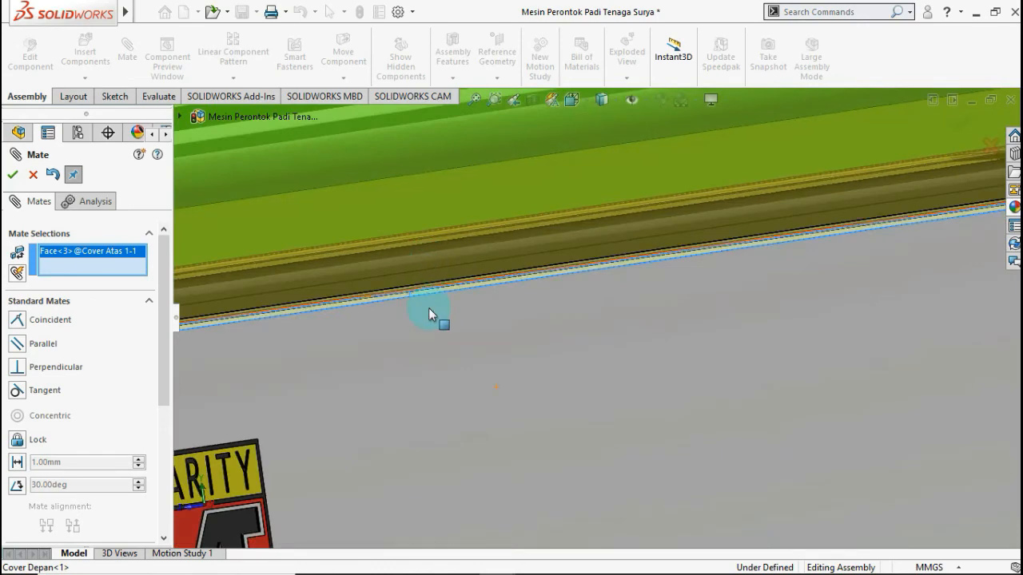
scroll(429, 315, up, 2)
scroll(288, 333, down, 1)
middle_drag(288, 332, 350, 365)
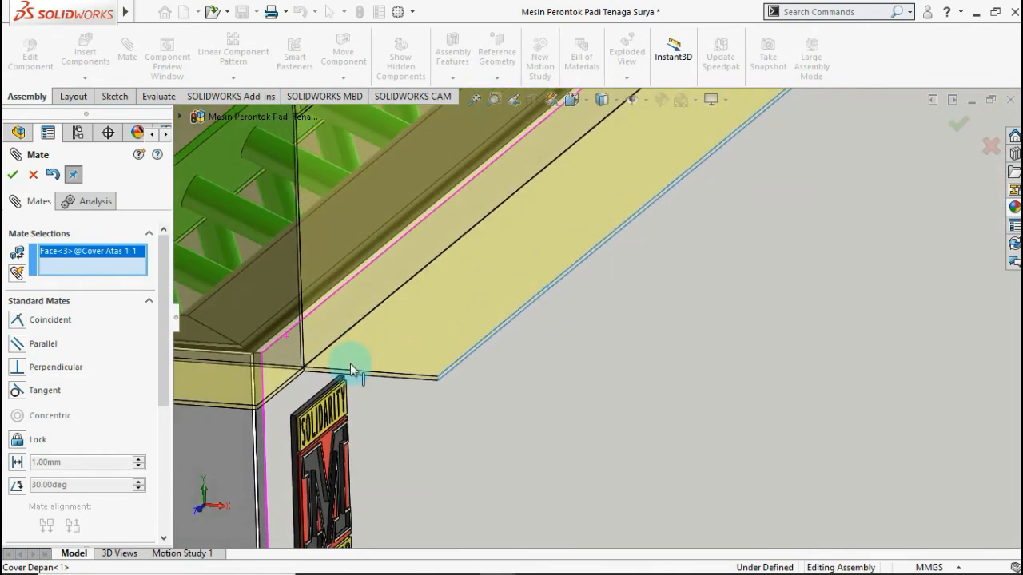
click(269, 326)
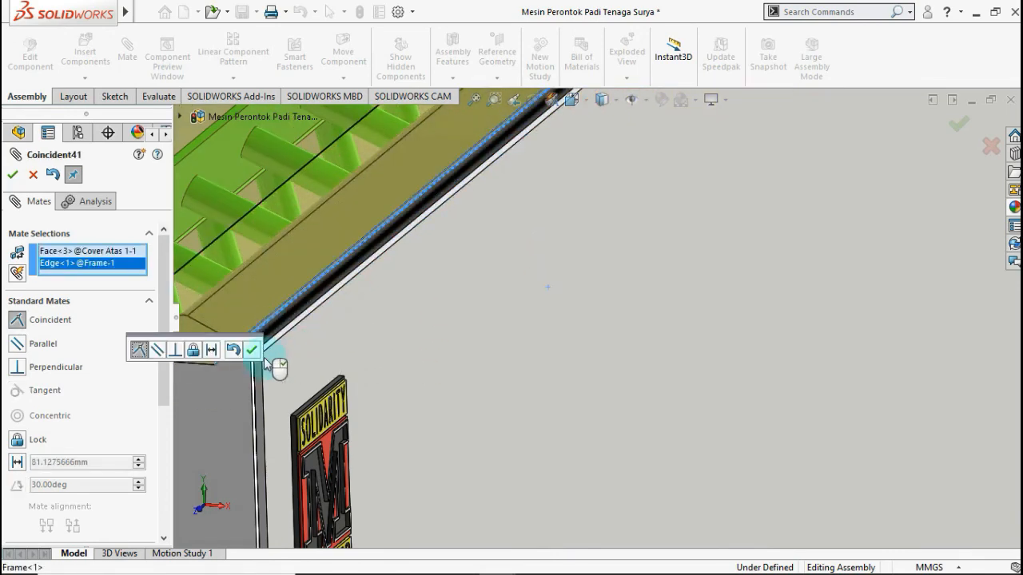
click(253, 350)
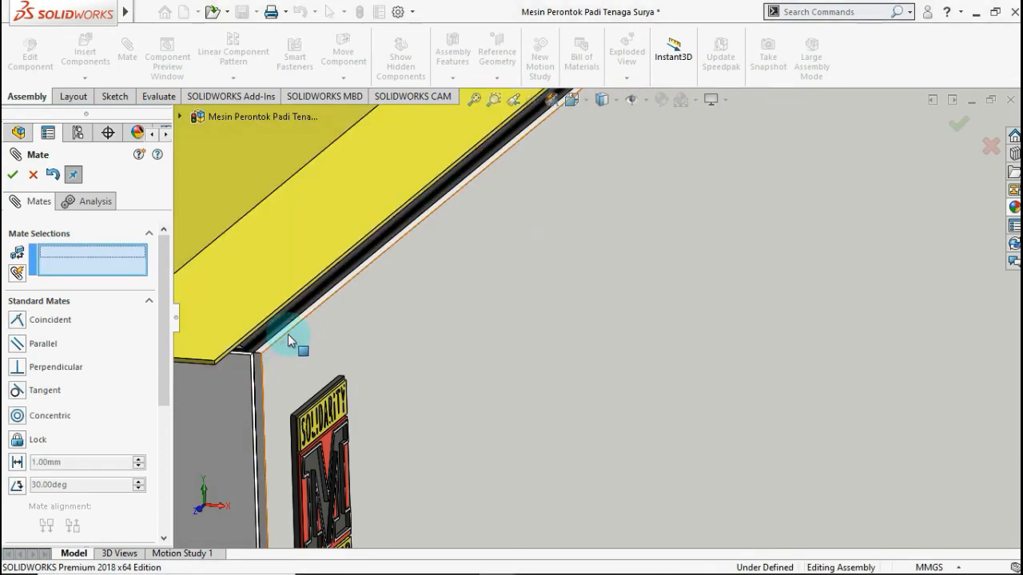
Step: Slide the cover lengthwise along the frame, away from the blue pulley, and finish mating
scroll(315, 311, up, 4)
middle_drag(331, 313, 423, 242)
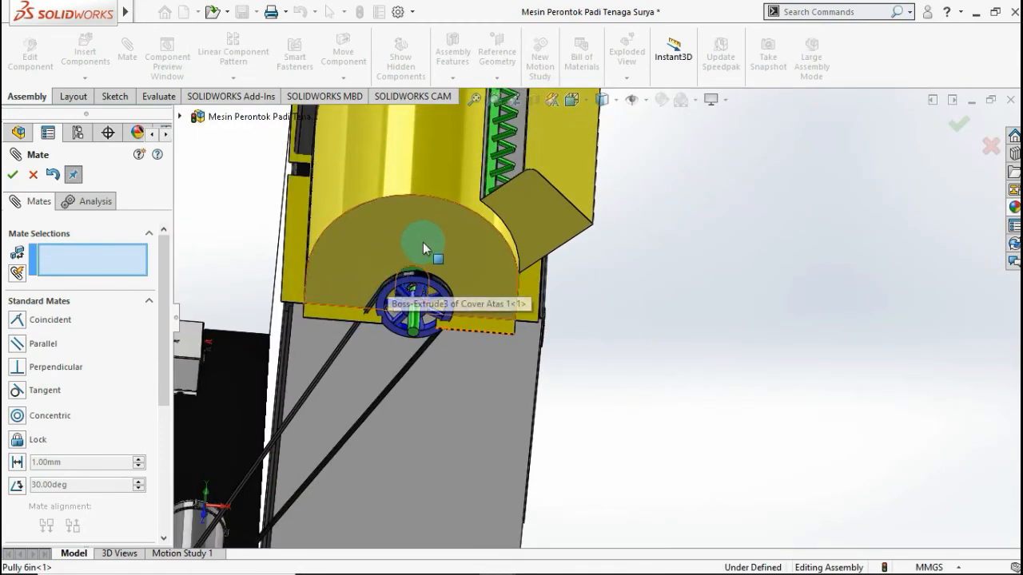
click(425, 228)
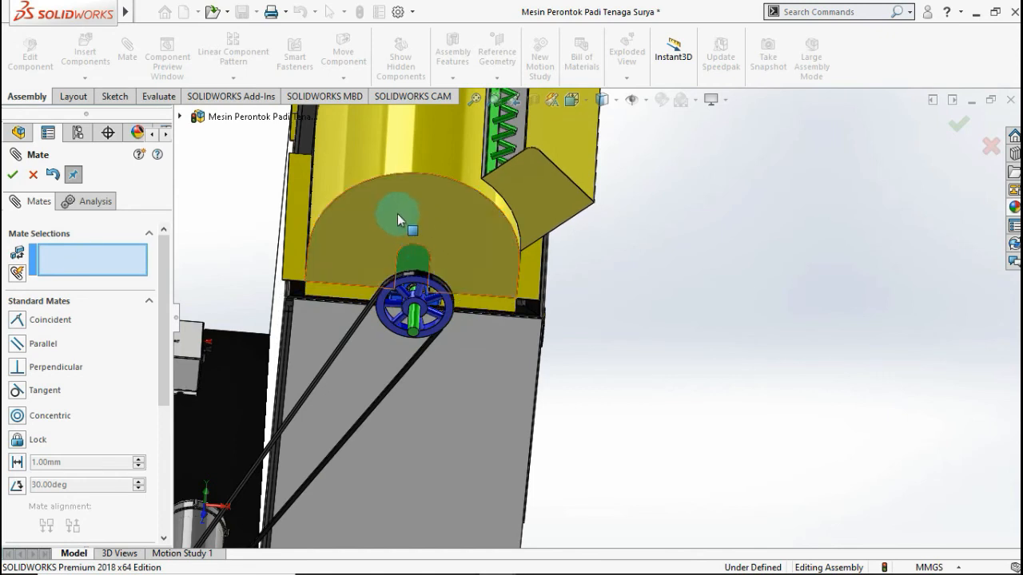
scroll(344, 192, down, 2)
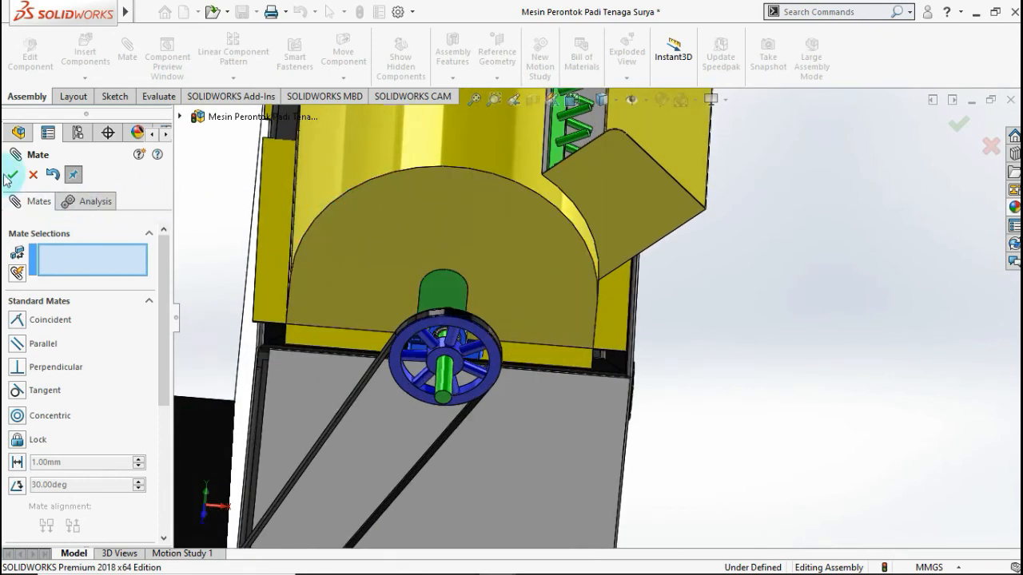
key(Escape)
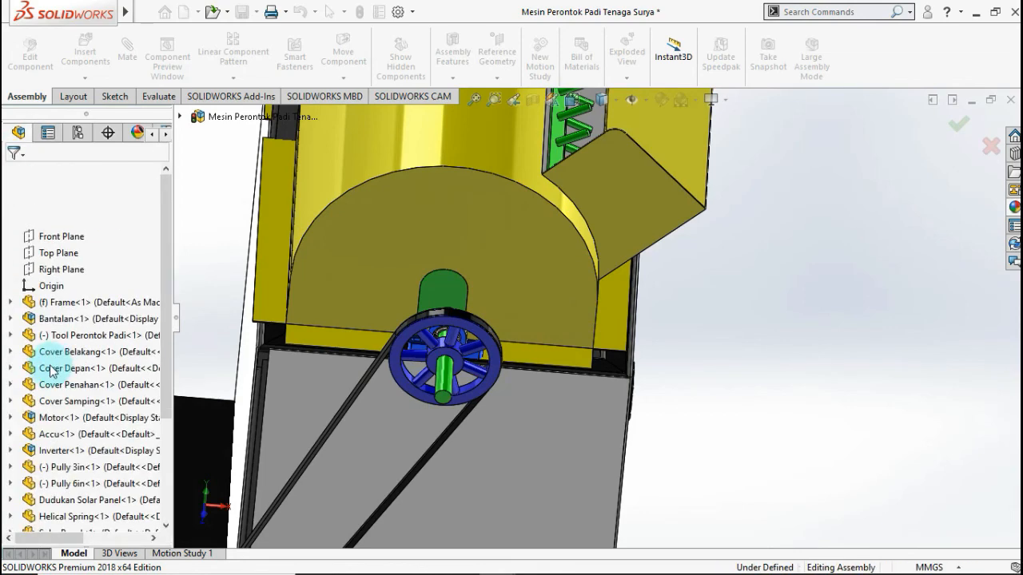
Step: Delete the Coincident41 mate between the Cover Atas 1 flange and the frame edge
drag(167, 367, 160, 502)
click(83, 435)
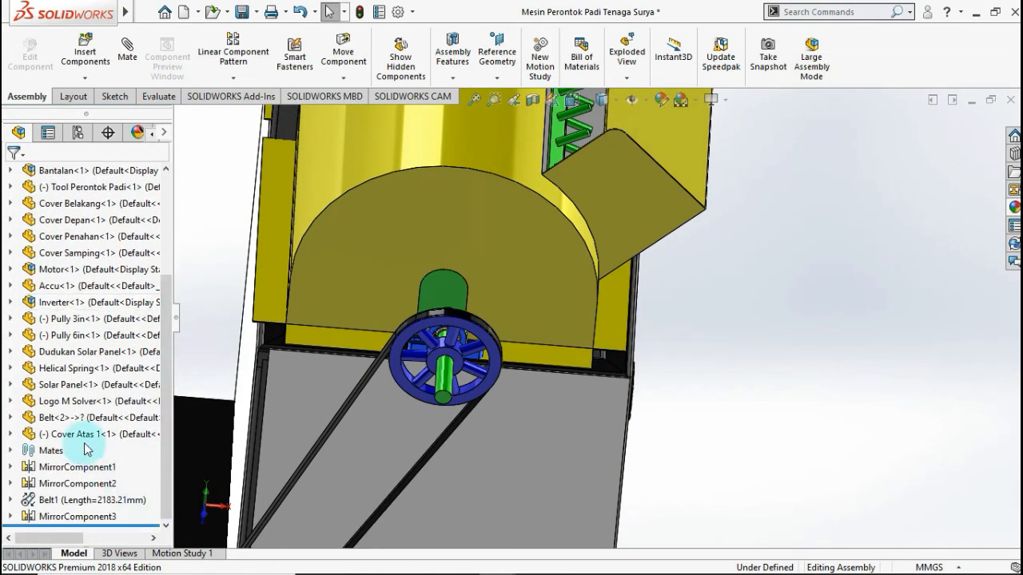
click(10, 434)
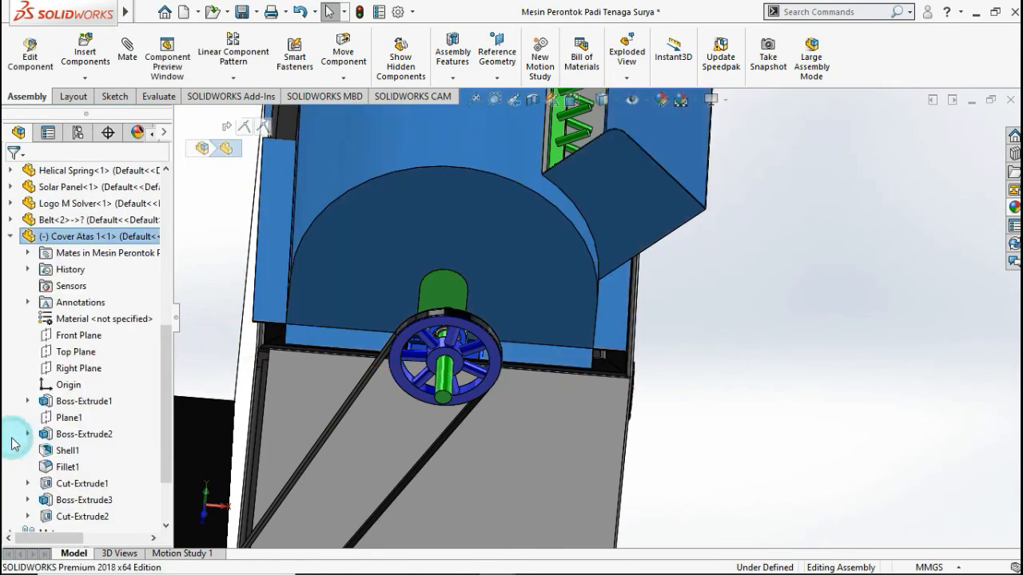
click(28, 254)
click(96, 288)
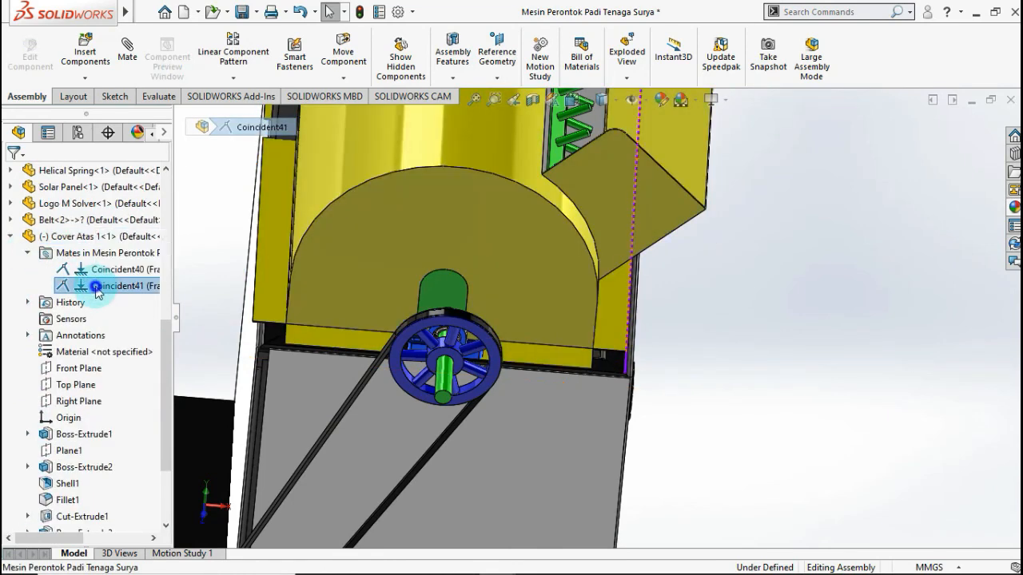
right_click(97, 291)
click(135, 334)
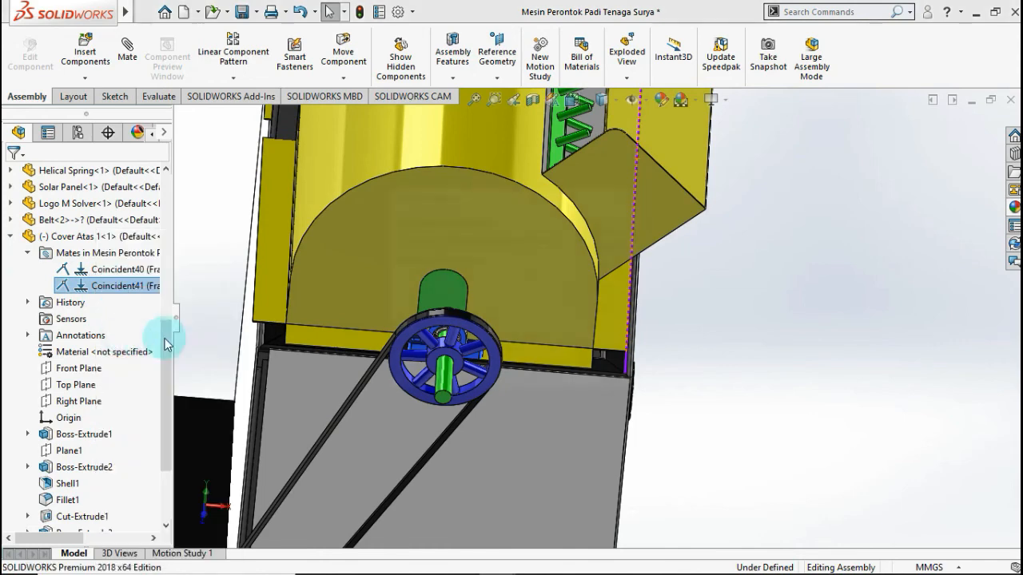
click(597, 221)
click(381, 210)
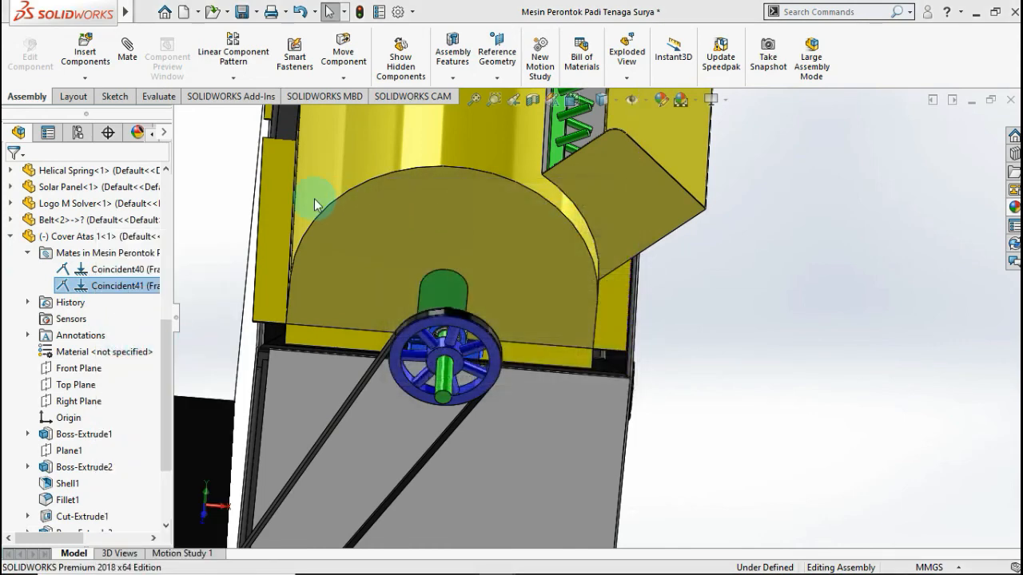
click(10, 237)
Step: Shift the cover slightly sideways across the frame, toward the front of the machine
scroll(470, 167, up, 4)
scroll(488, 200, down, 3)
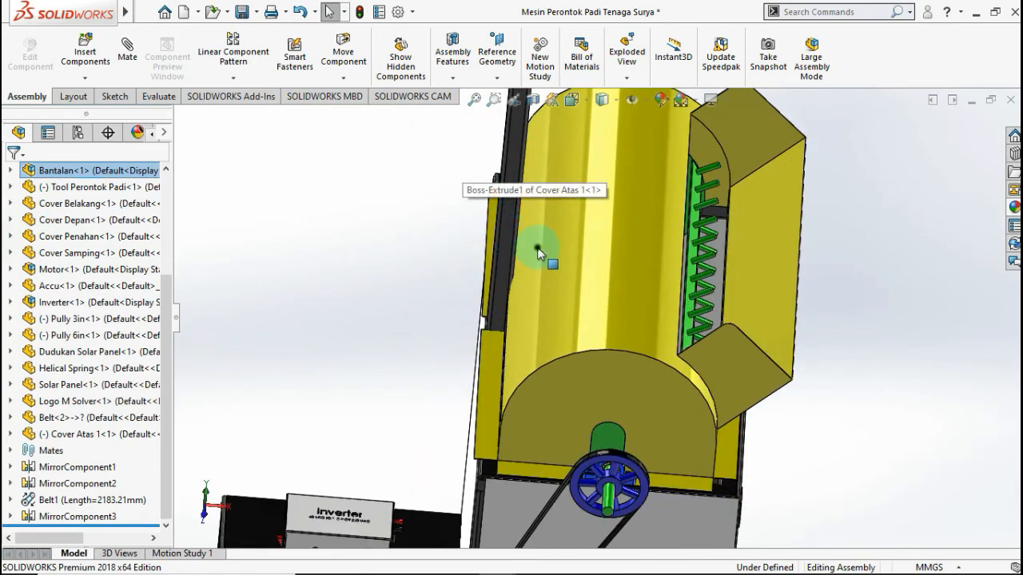
click(538, 251)
drag(575, 256, 436, 260)
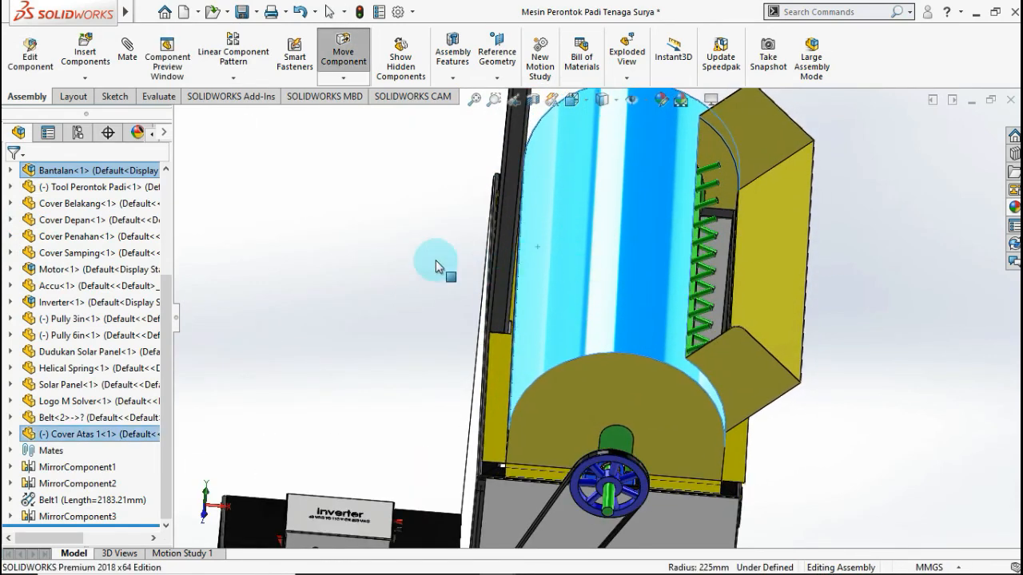
Step: Add a Coincident mate between the lengthwise inner face of the cover flange's notch and the facing side of the frame's upright post
click(200, 146)
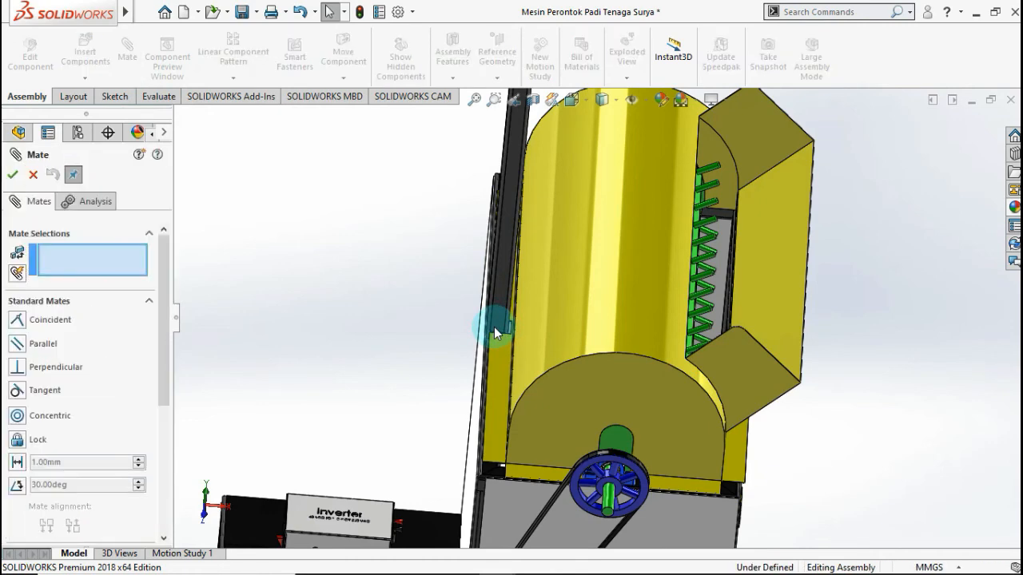
scroll(495, 329, up, 3)
scroll(545, 314, up, 5)
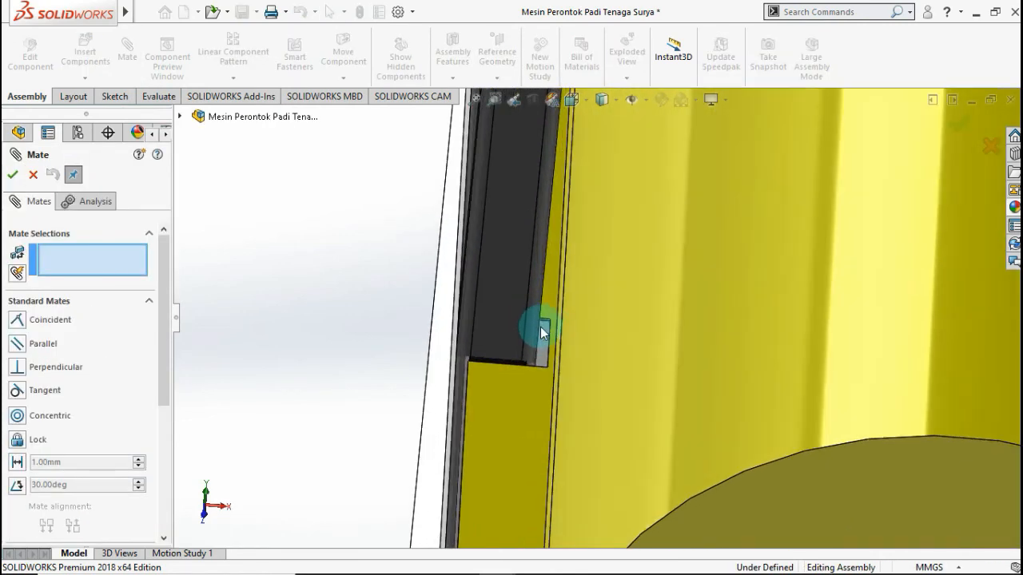
scroll(543, 346, up, 5)
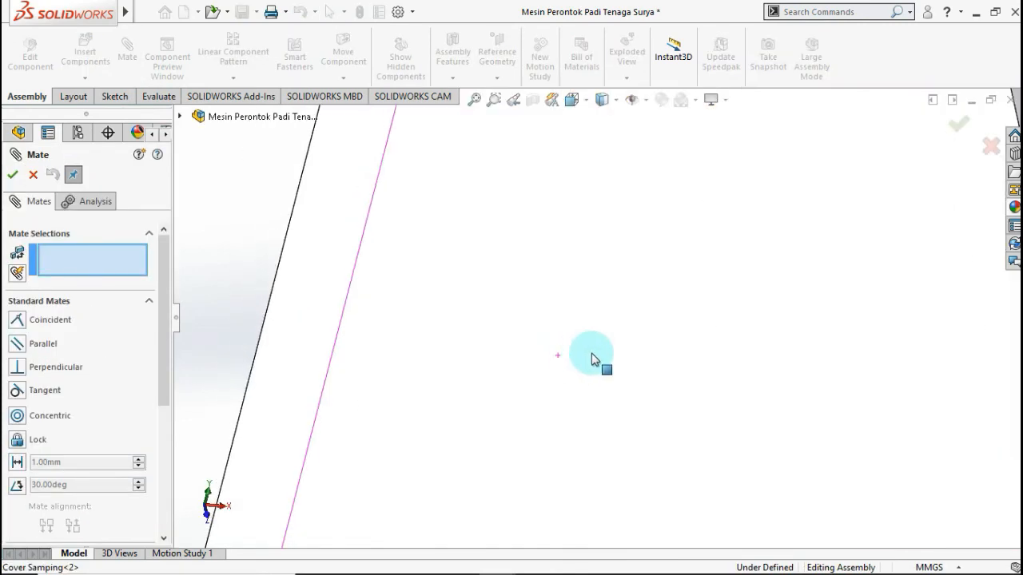
scroll(703, 328, down, 3)
scroll(871, 342, down, 5)
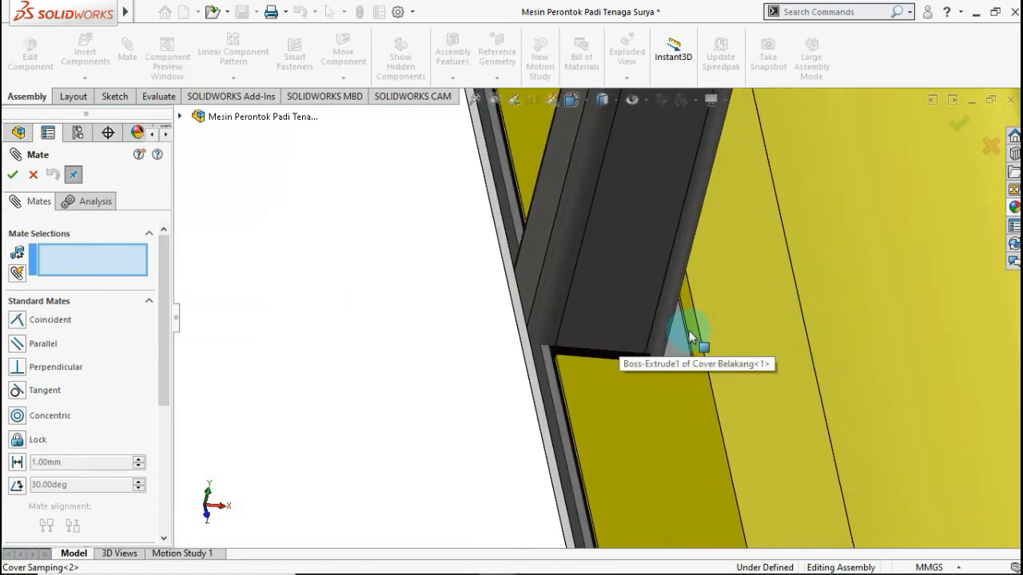
scroll(686, 344, up, 1)
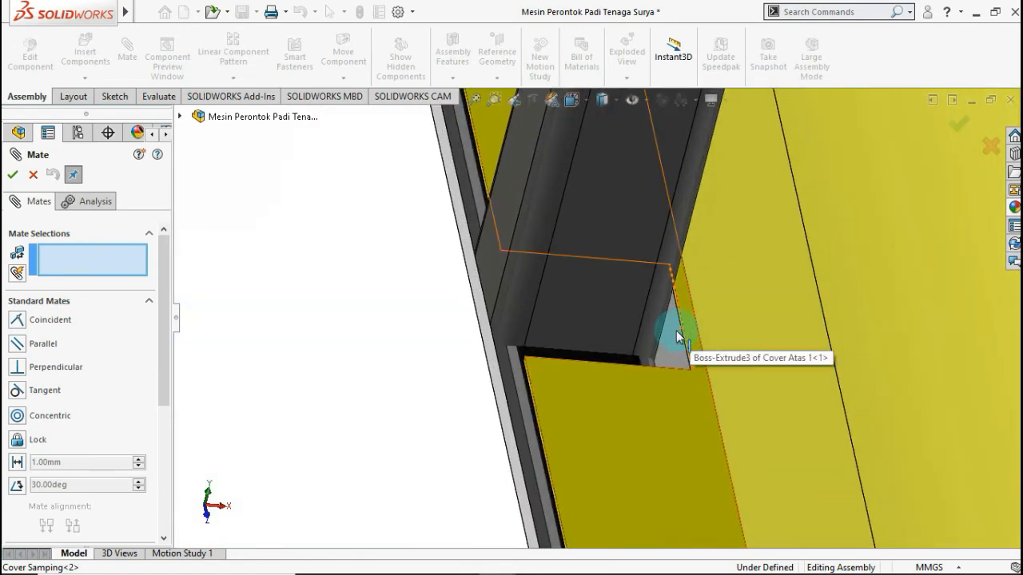
scroll(685, 339, up, 3)
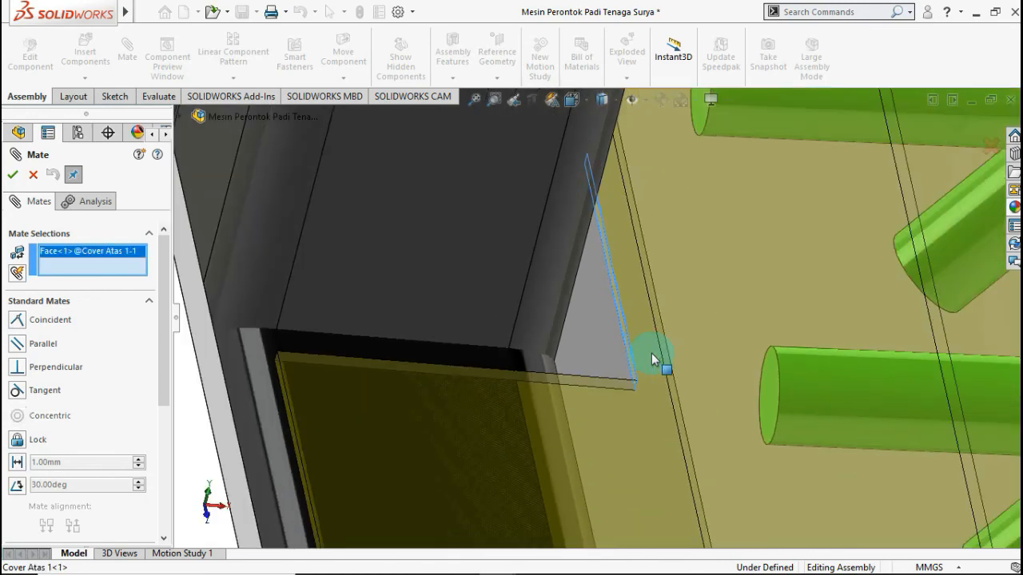
scroll(649, 359, down, 3)
middle_drag(625, 328, 576, 331)
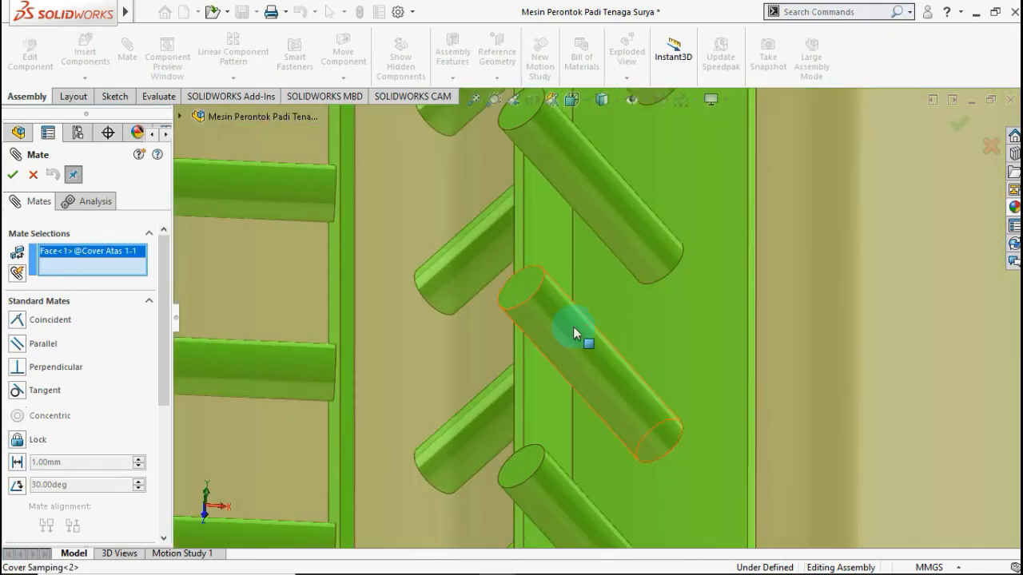
scroll(575, 331, down, 3)
scroll(520, 334, down, 5)
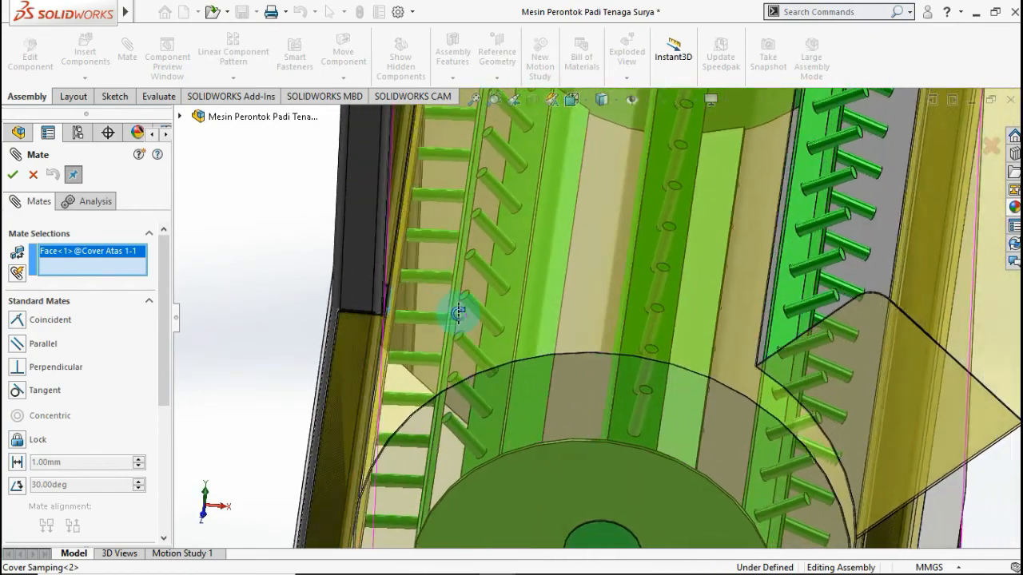
middle_drag(388, 213, 300, 196)
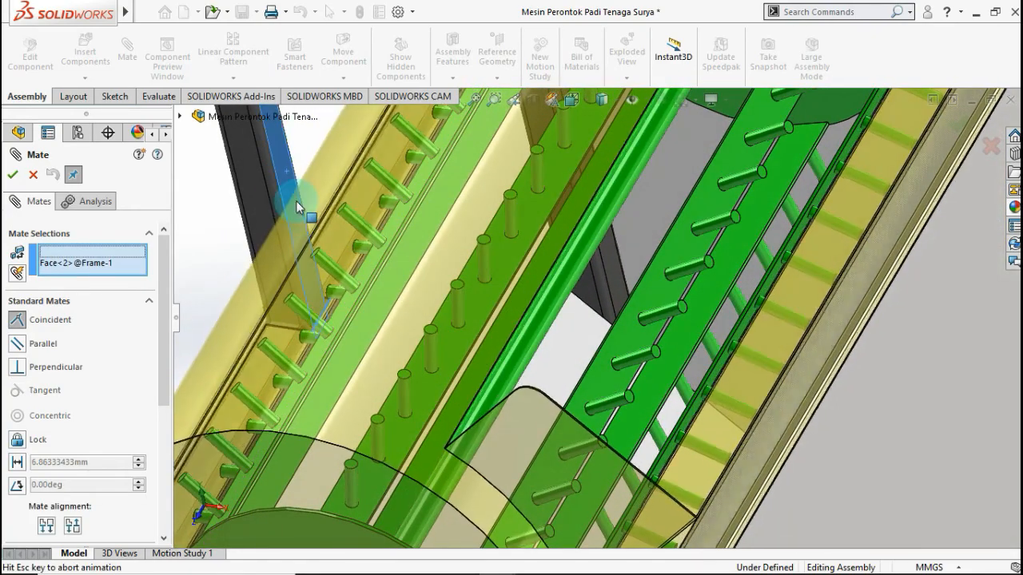
click(297, 230)
click(269, 228)
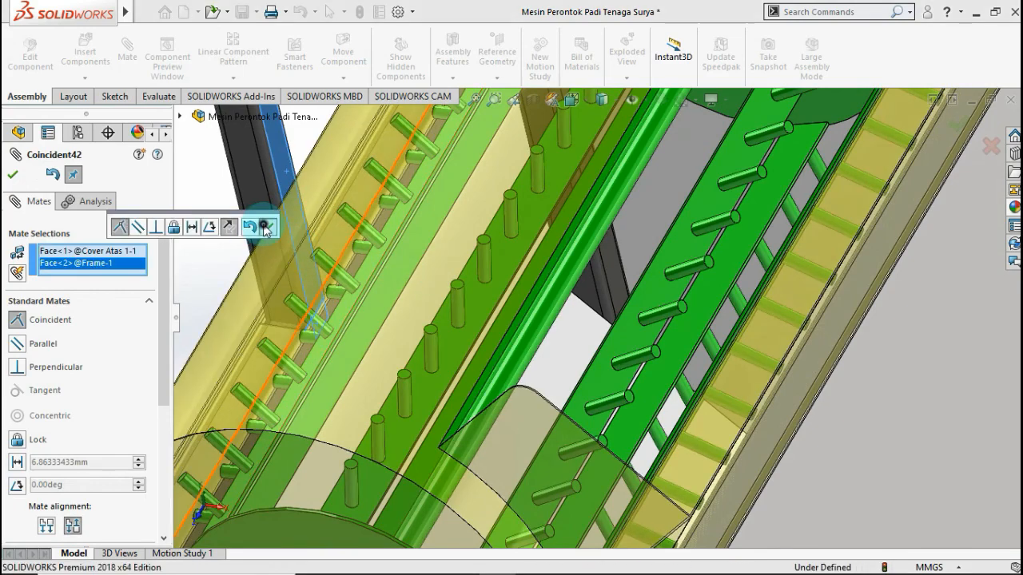
Step: Add a Coincident mate between the crosswise end face of the cover flange's notch and the matching side face of the frame post, and finish mating
scroll(280, 264, up, 3)
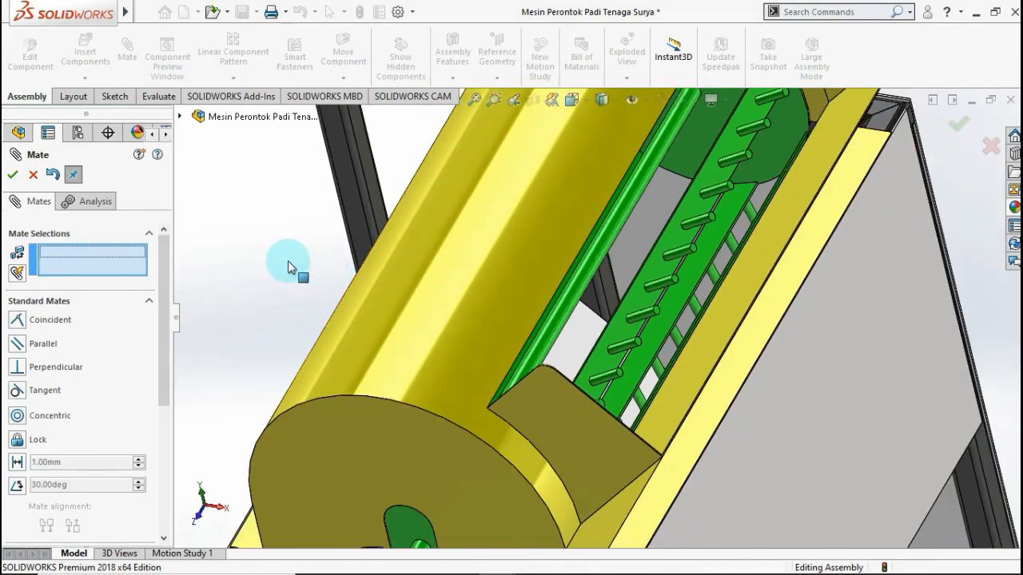
middle_drag(318, 253, 364, 196)
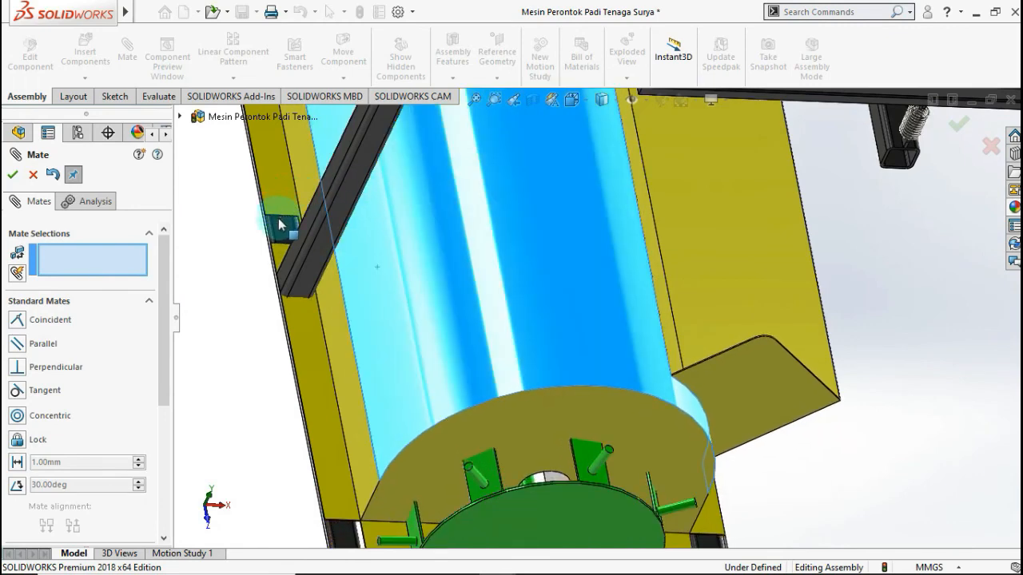
scroll(280, 225, down, 8)
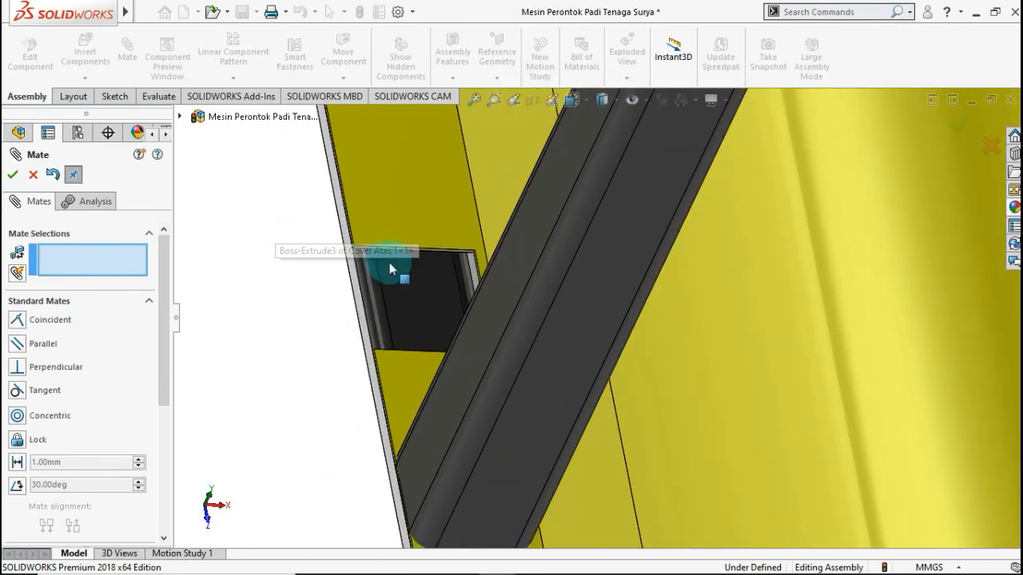
scroll(389, 269, down, 5)
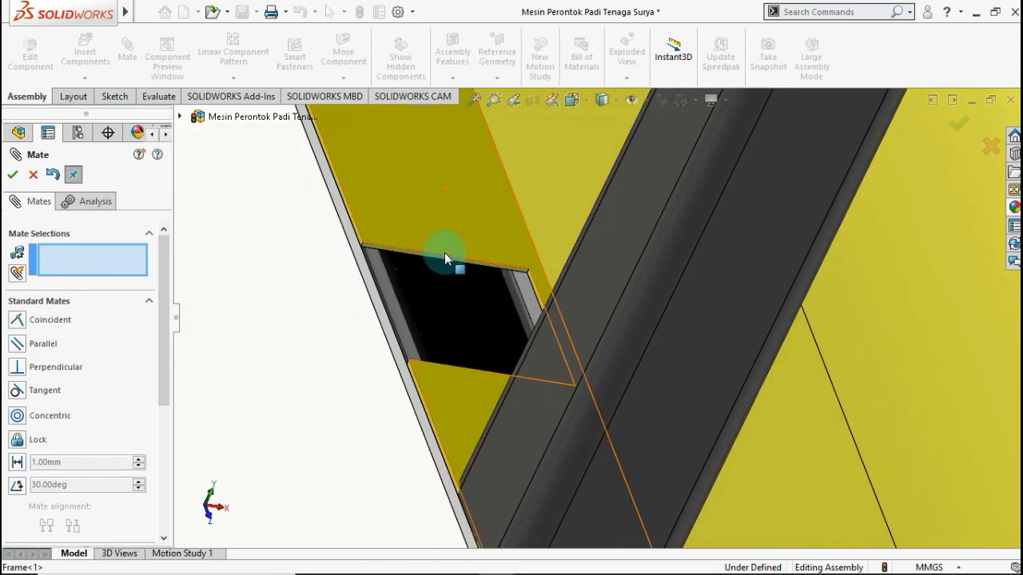
scroll(423, 256, down, 4)
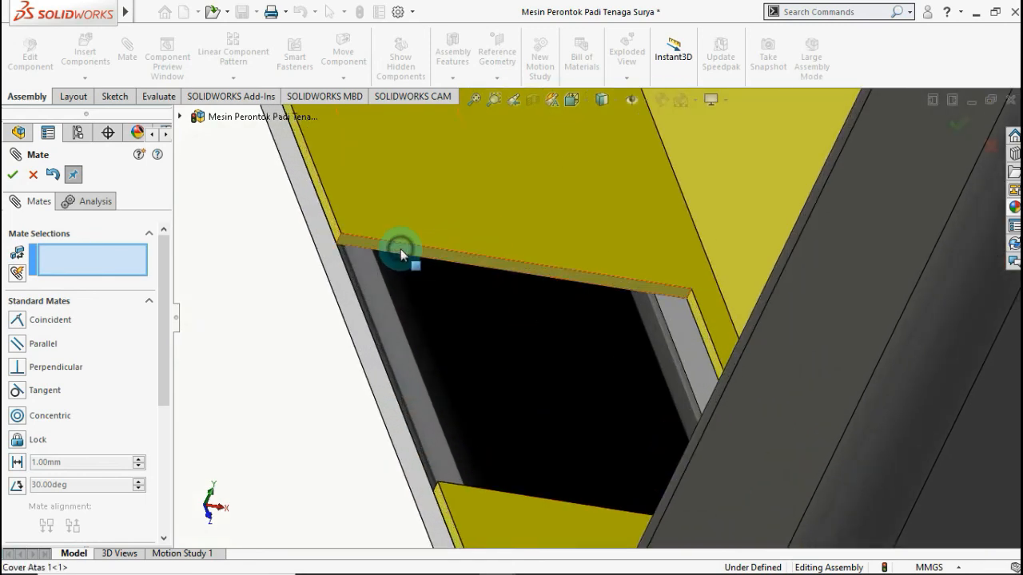
click(400, 254)
middle_drag(444, 256, 793, 368)
click(793, 364)
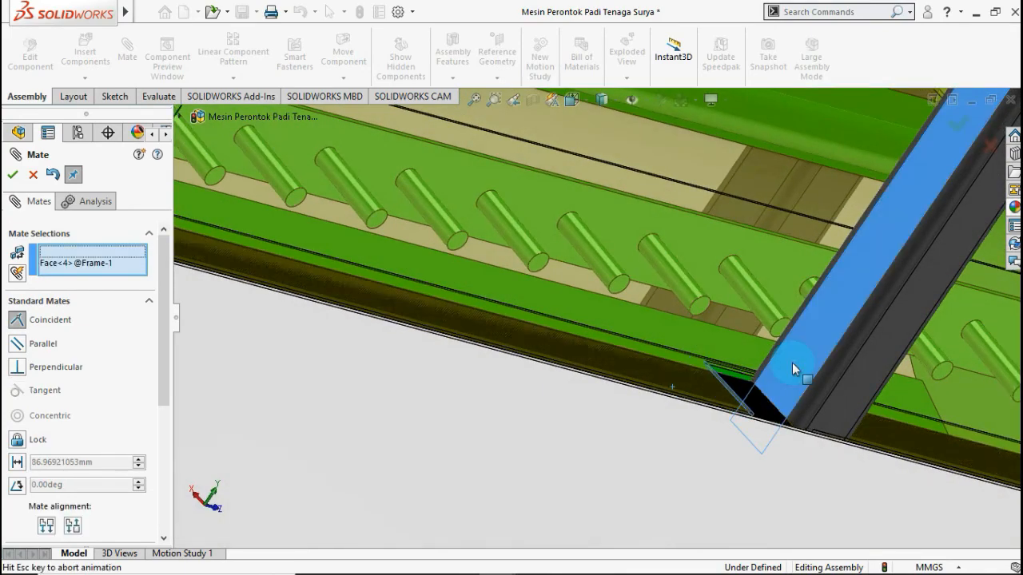
click(963, 387)
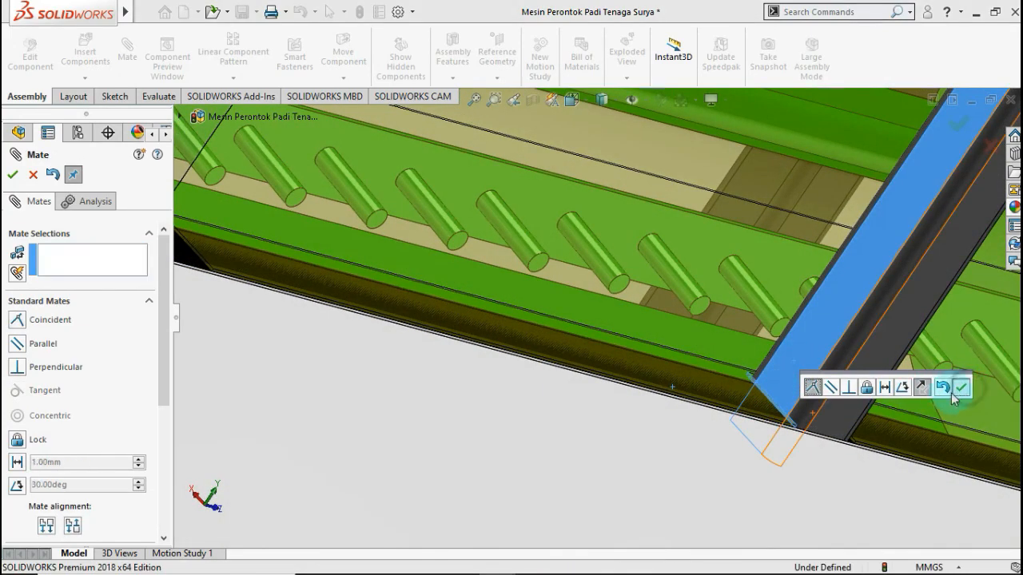
scroll(919, 405, up, 3)
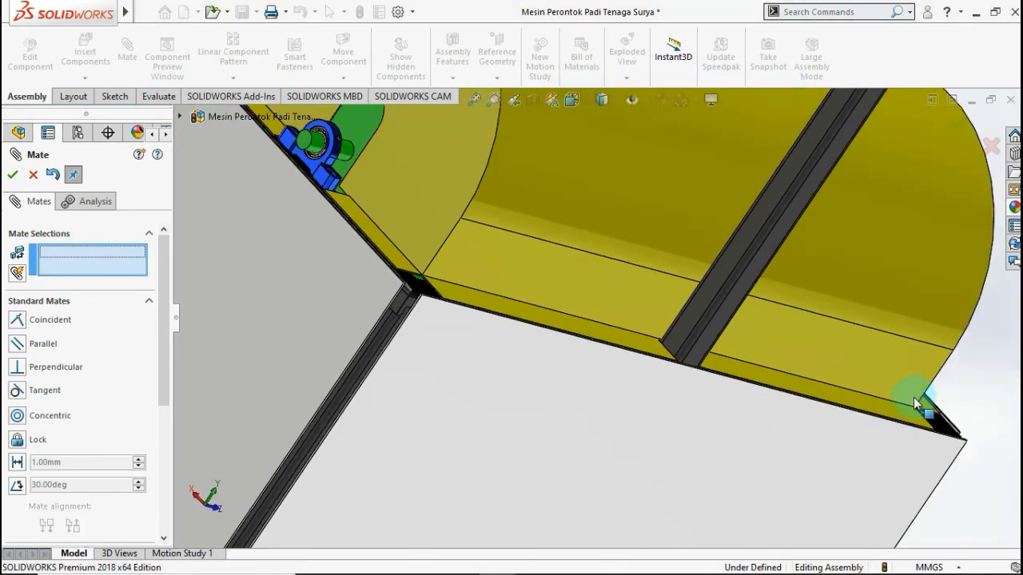
scroll(849, 382, down, 2)
middle_drag(813, 377, 794, 424)
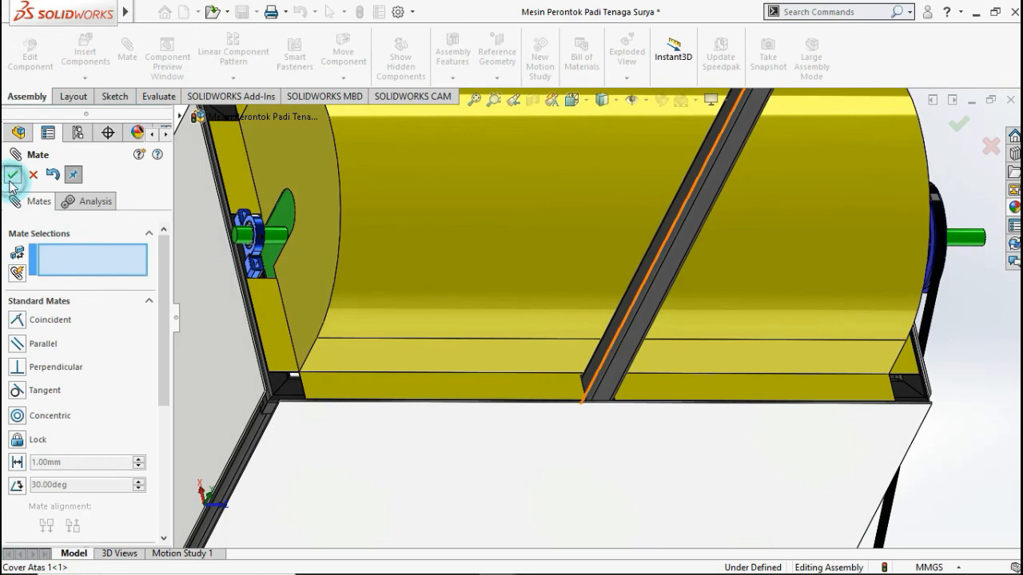
Step: Examine the fitted top cover on the machine from several sides and show the whole assembly in isometric view
scroll(564, 256, up, 2)
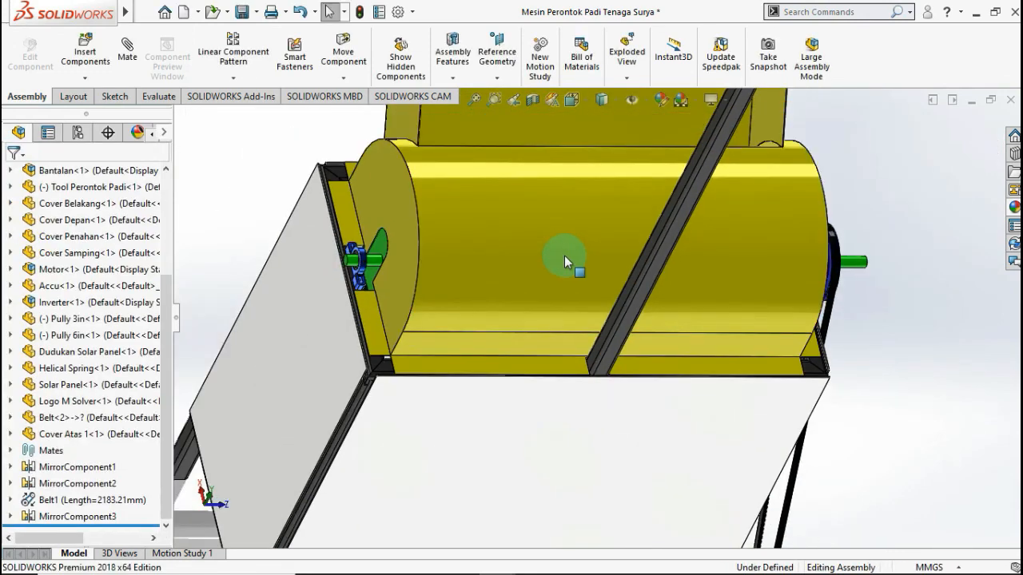
middle_drag(527, 244, 871, 233)
scroll(886, 217, up, 3)
scroll(824, 239, down, 2)
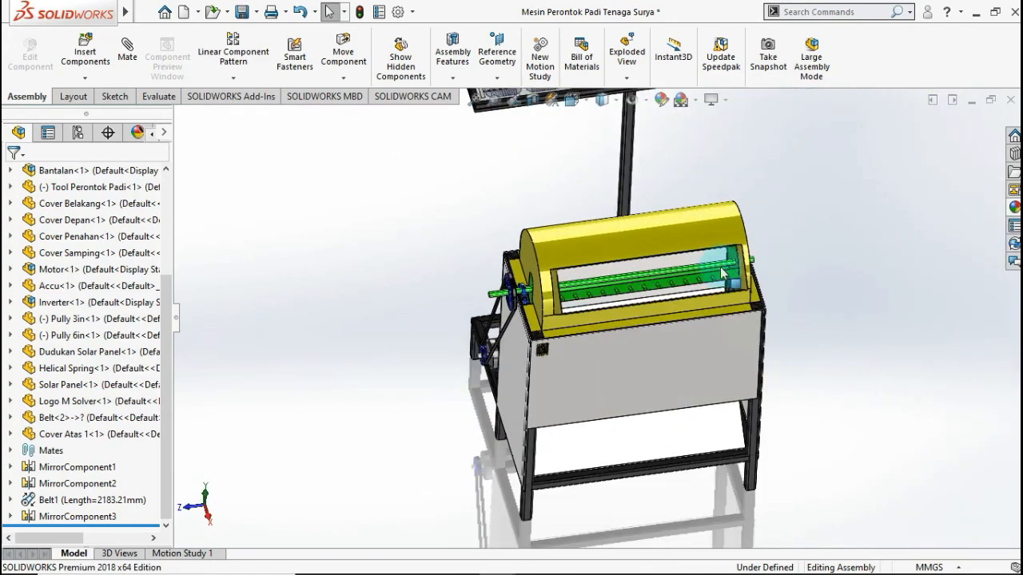
scroll(681, 288, down, 3)
middle_drag(620, 284, 595, 275)
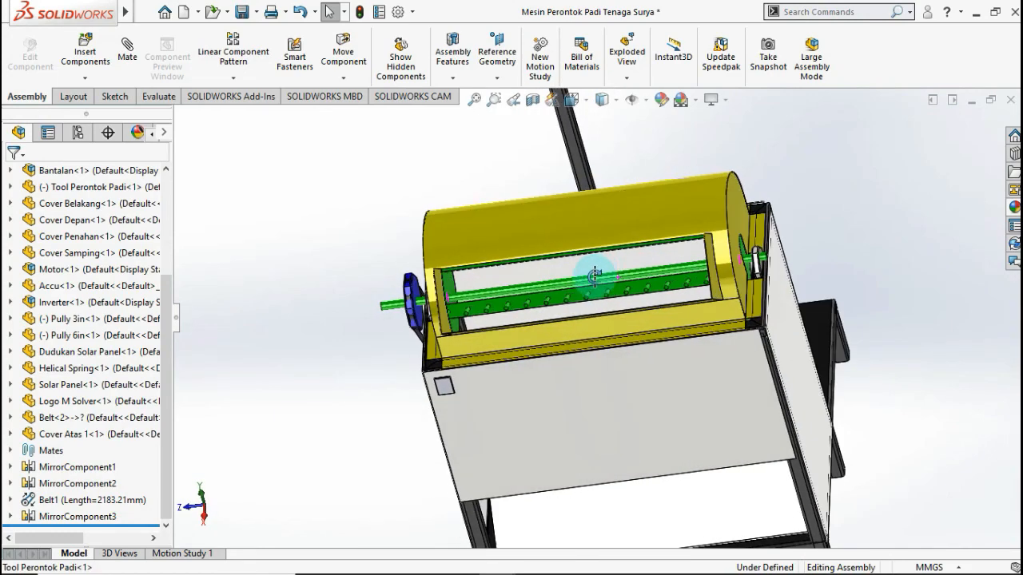
middle_drag(598, 239, 698, 240)
click(880, 201)
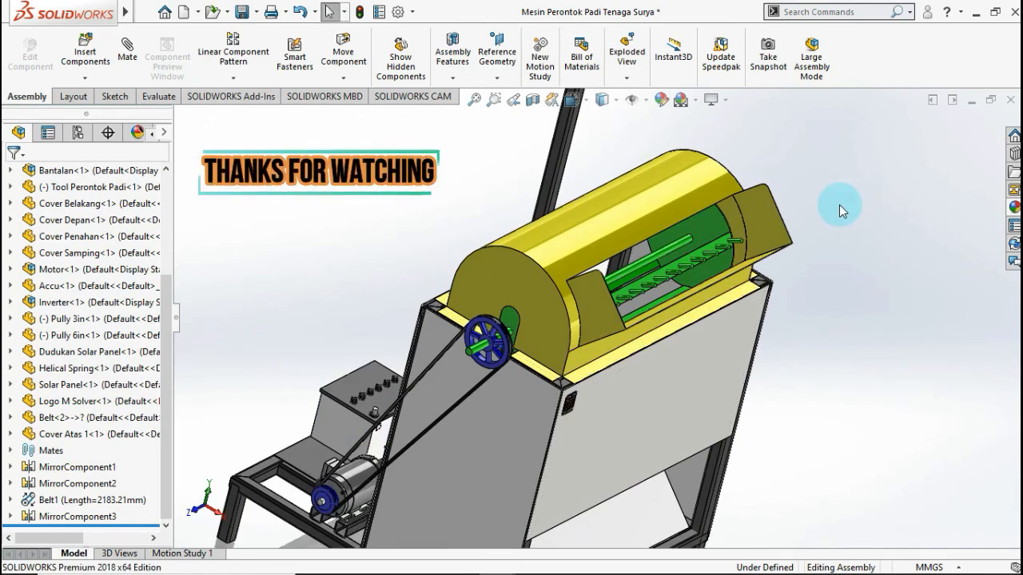
key(ctrl+7)
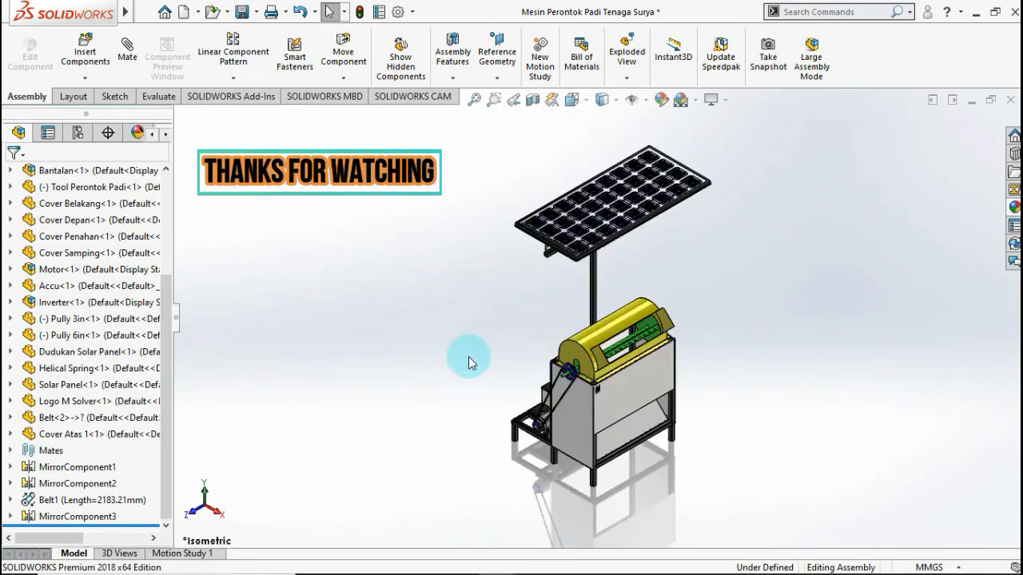